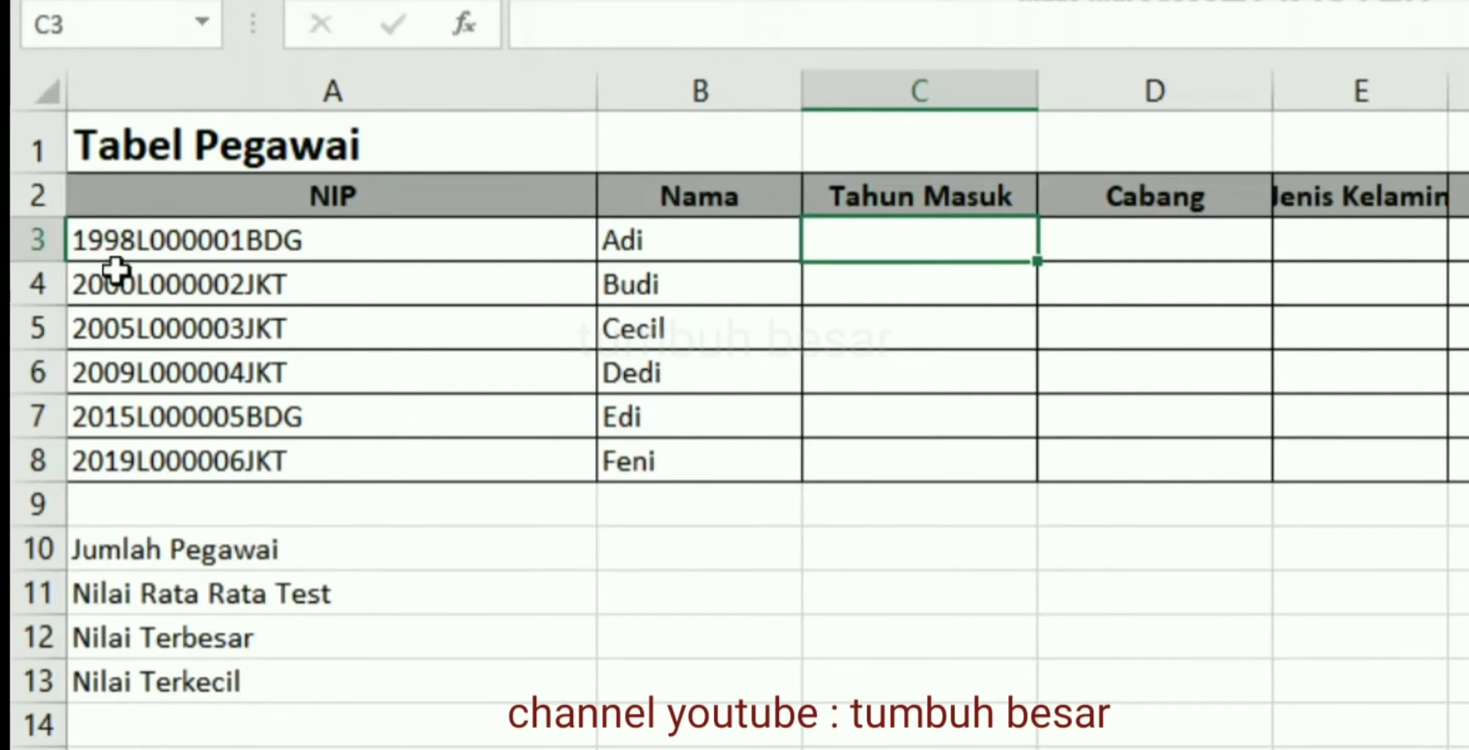
# - Enter the formula =LEFT(A3;4) in C3 to extract the Tahun Masuk from the NIP
pyautogui.click(111, 250)
pyautogui.click(115, 324)
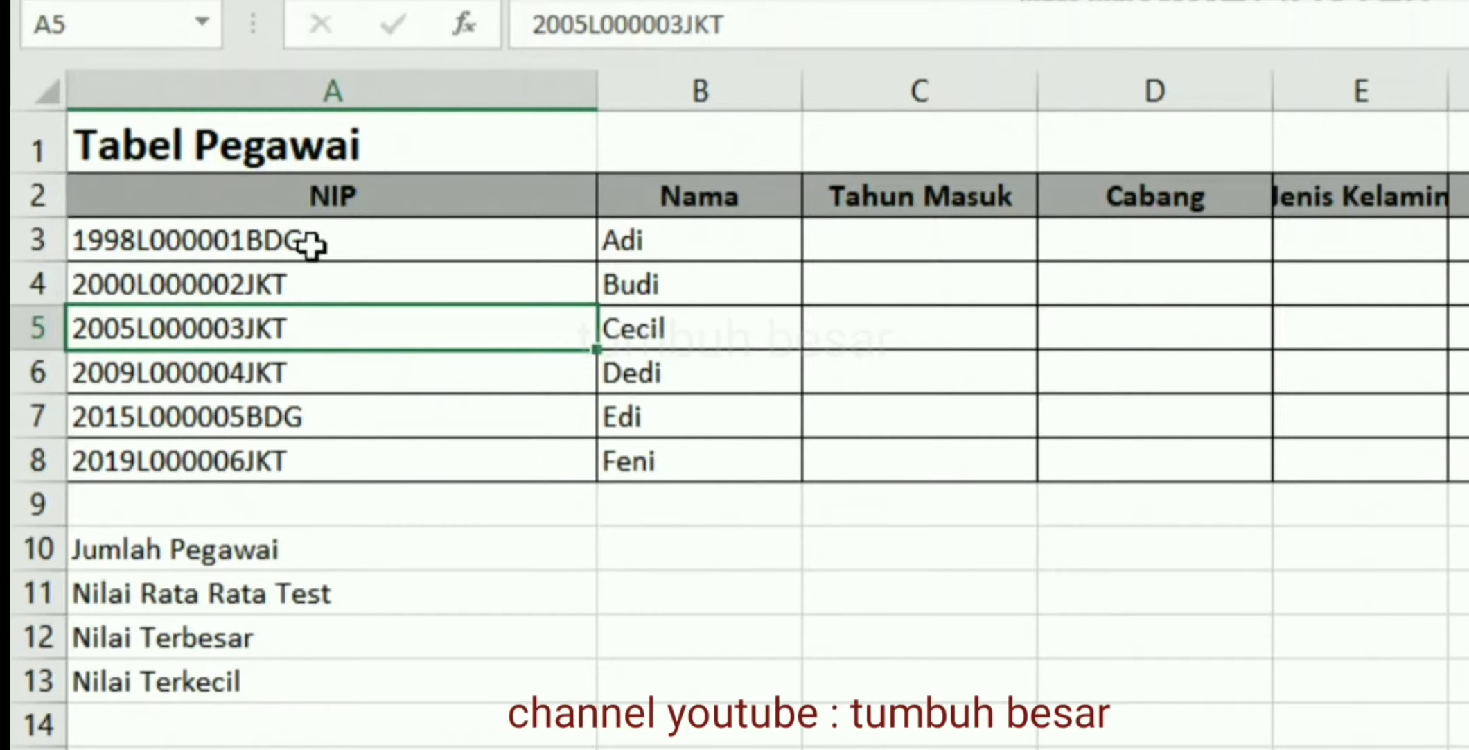
pyautogui.click(879, 238)
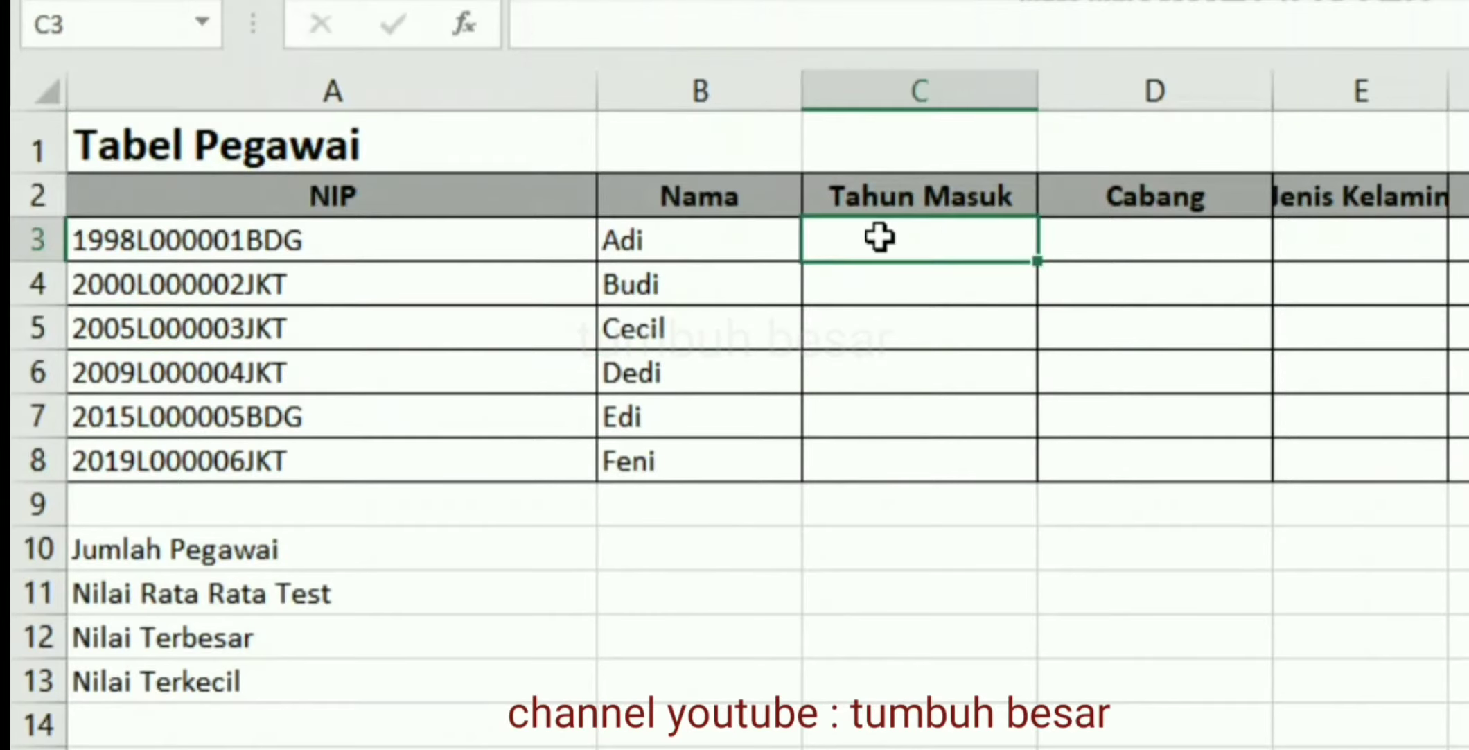
pyautogui.doubleClick(879, 237)
pyautogui.write('=')
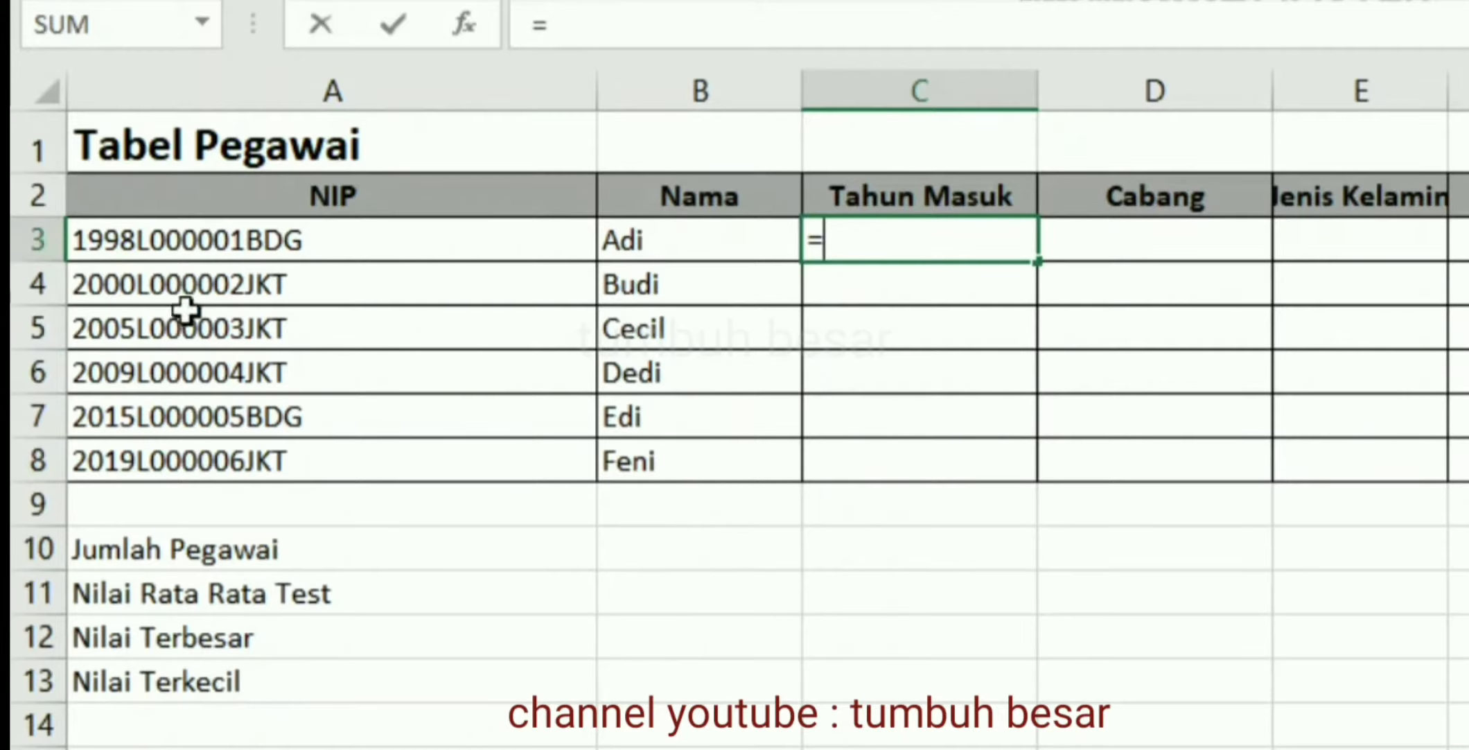
pyautogui.write('Lef')
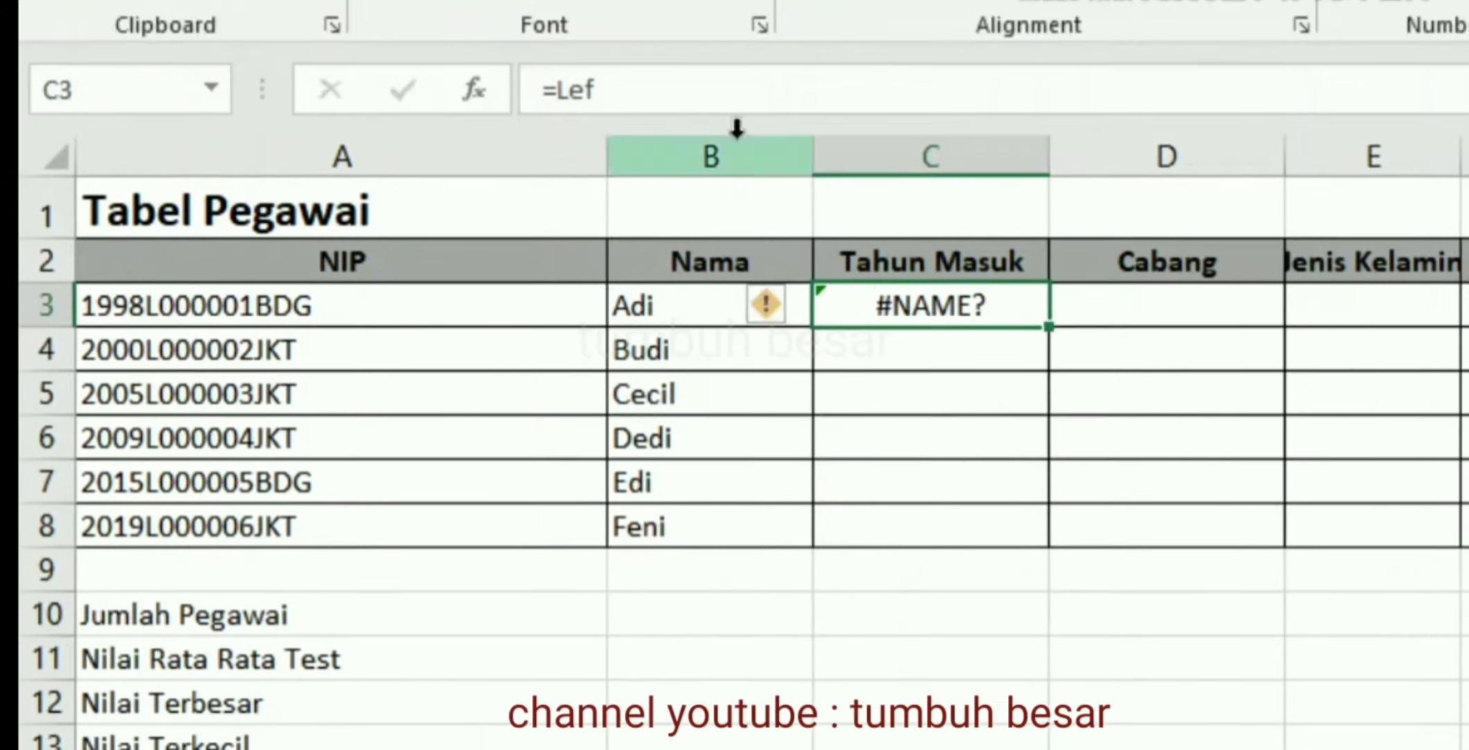
pyautogui.click(702, 95)
pyautogui.write('t')
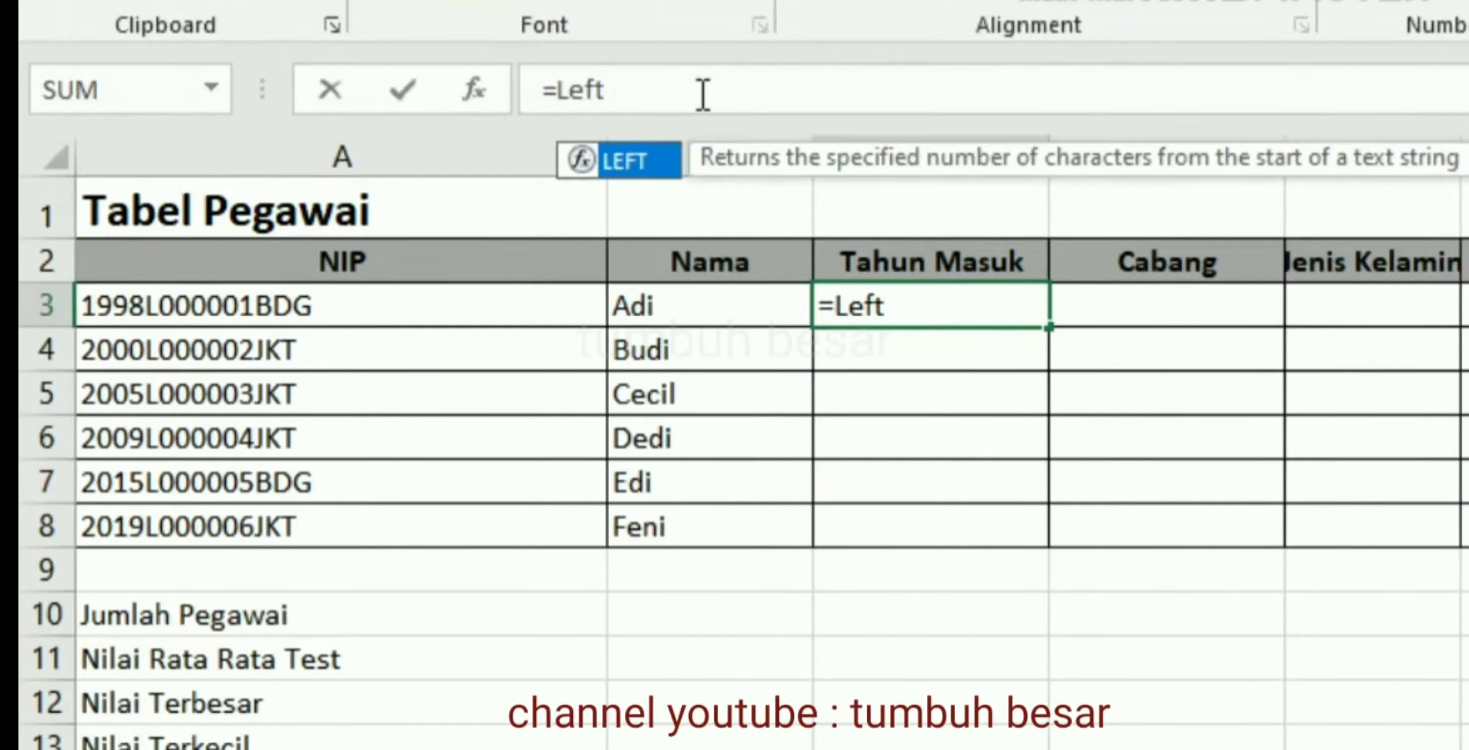
pyautogui.write('(')
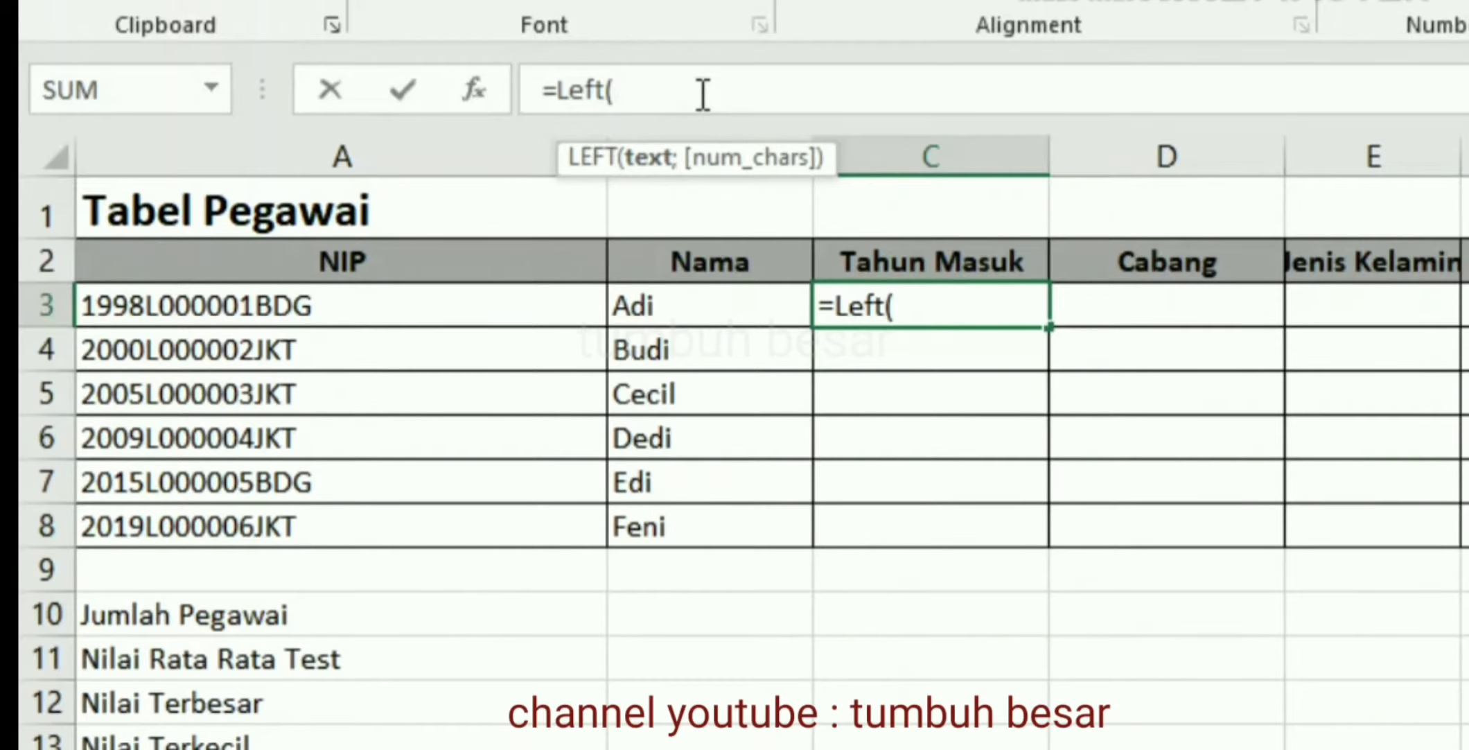
pyautogui.click(429, 314)
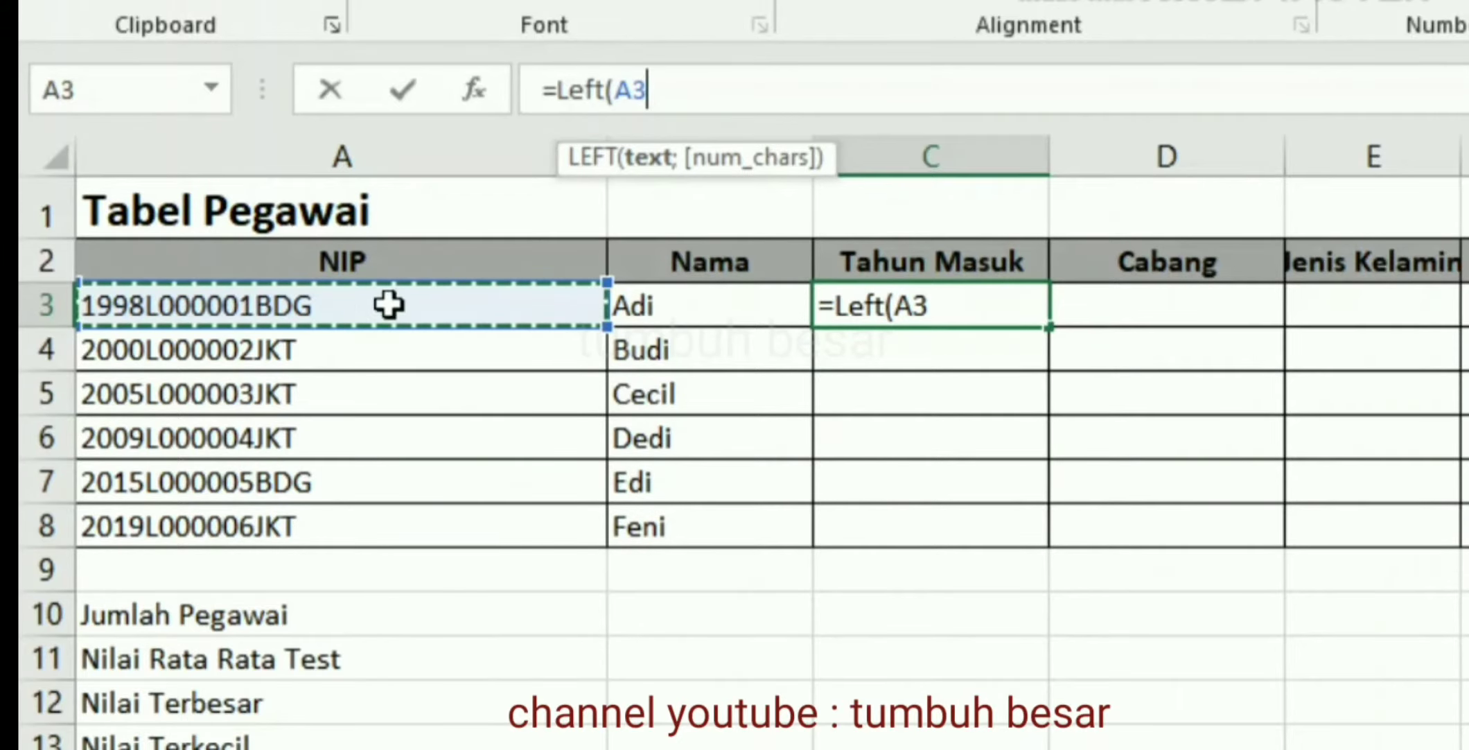
pyautogui.write(';')
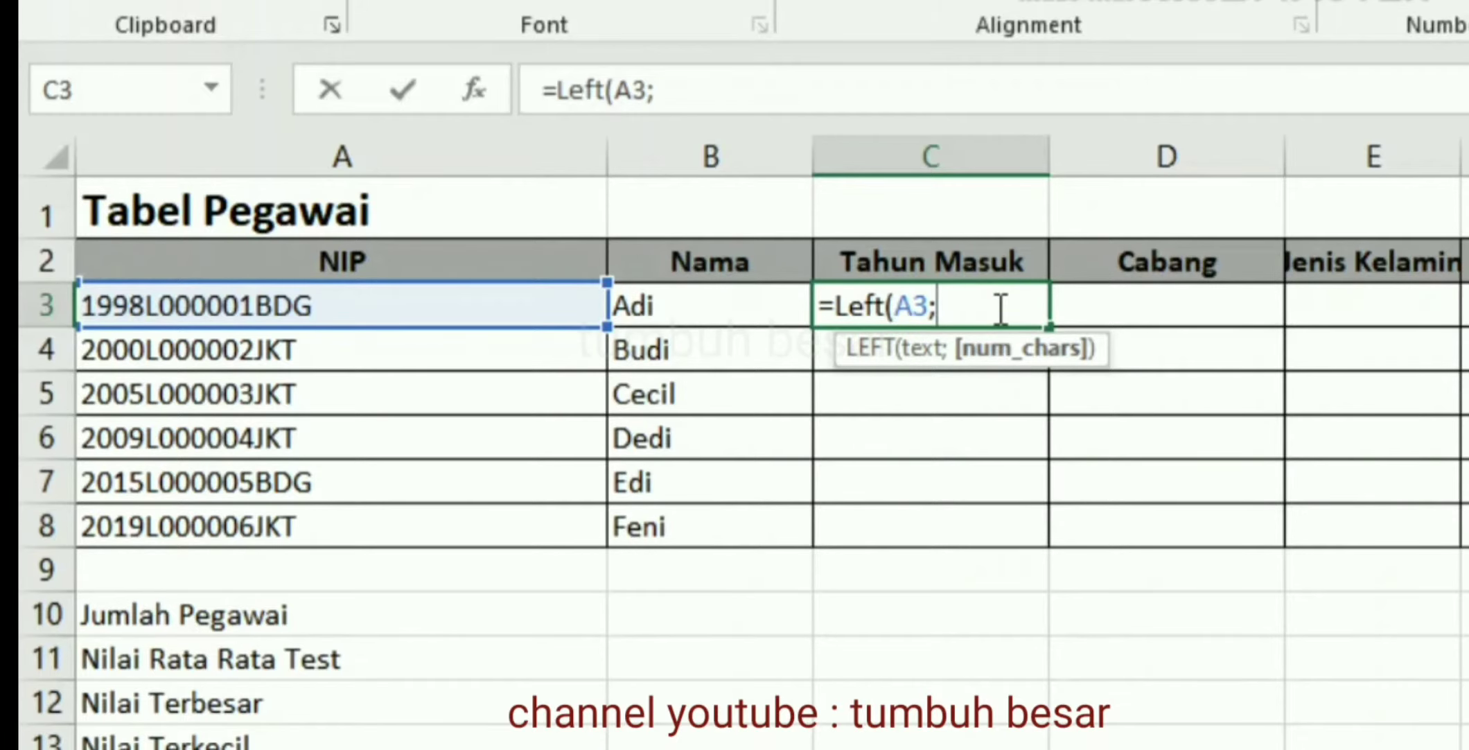
pyautogui.write('4)')
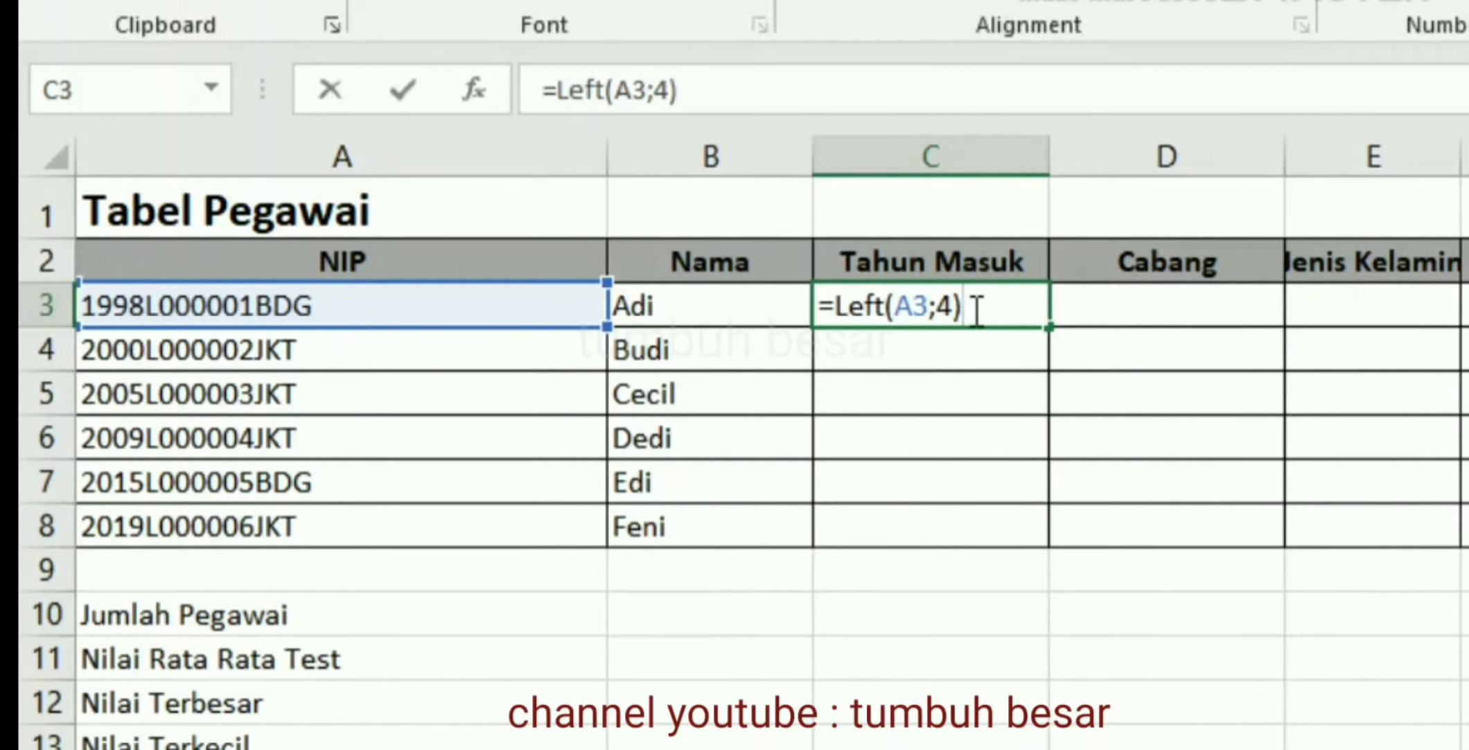
pyautogui.press('Return')
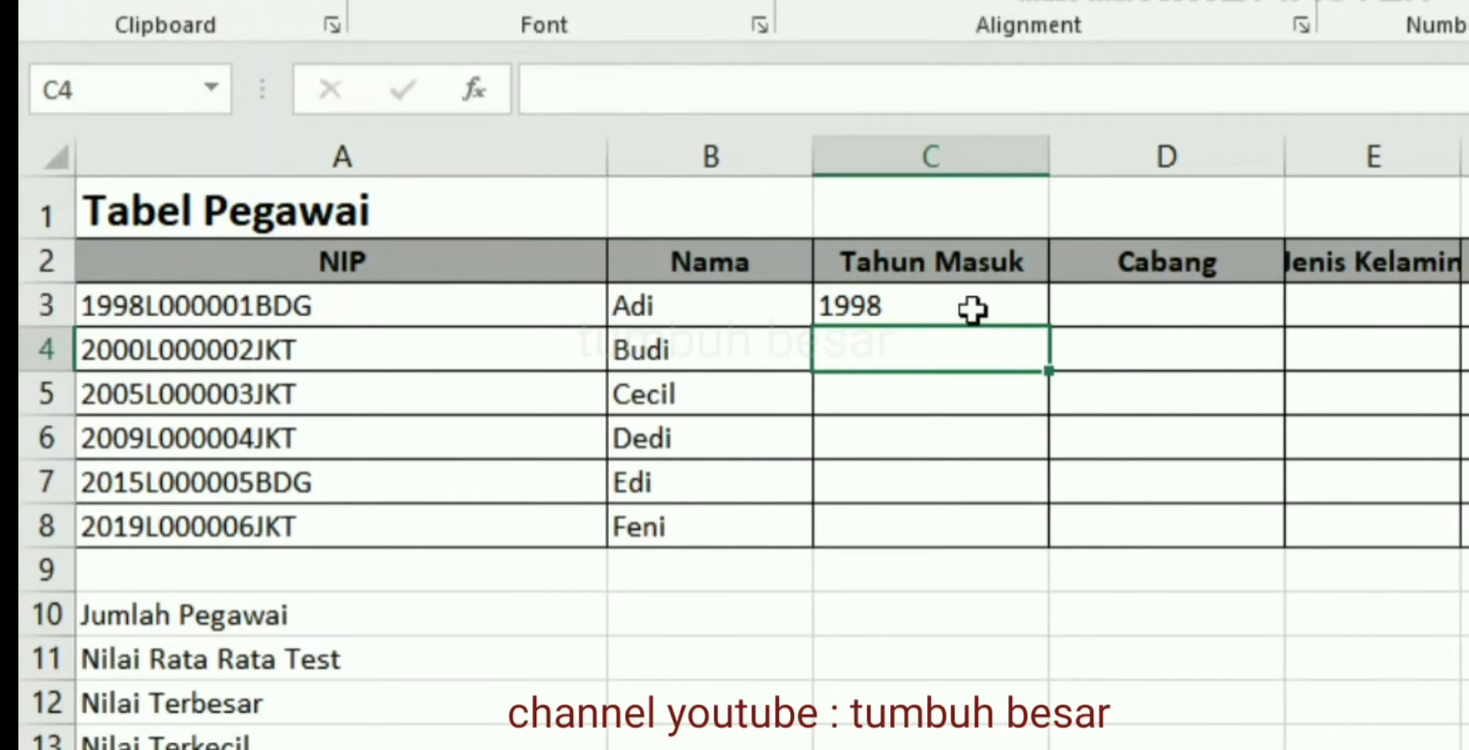
# - Copy the Tahun Masuk formula from C3 and paste it into C4:C5
pyautogui.click(973, 310)
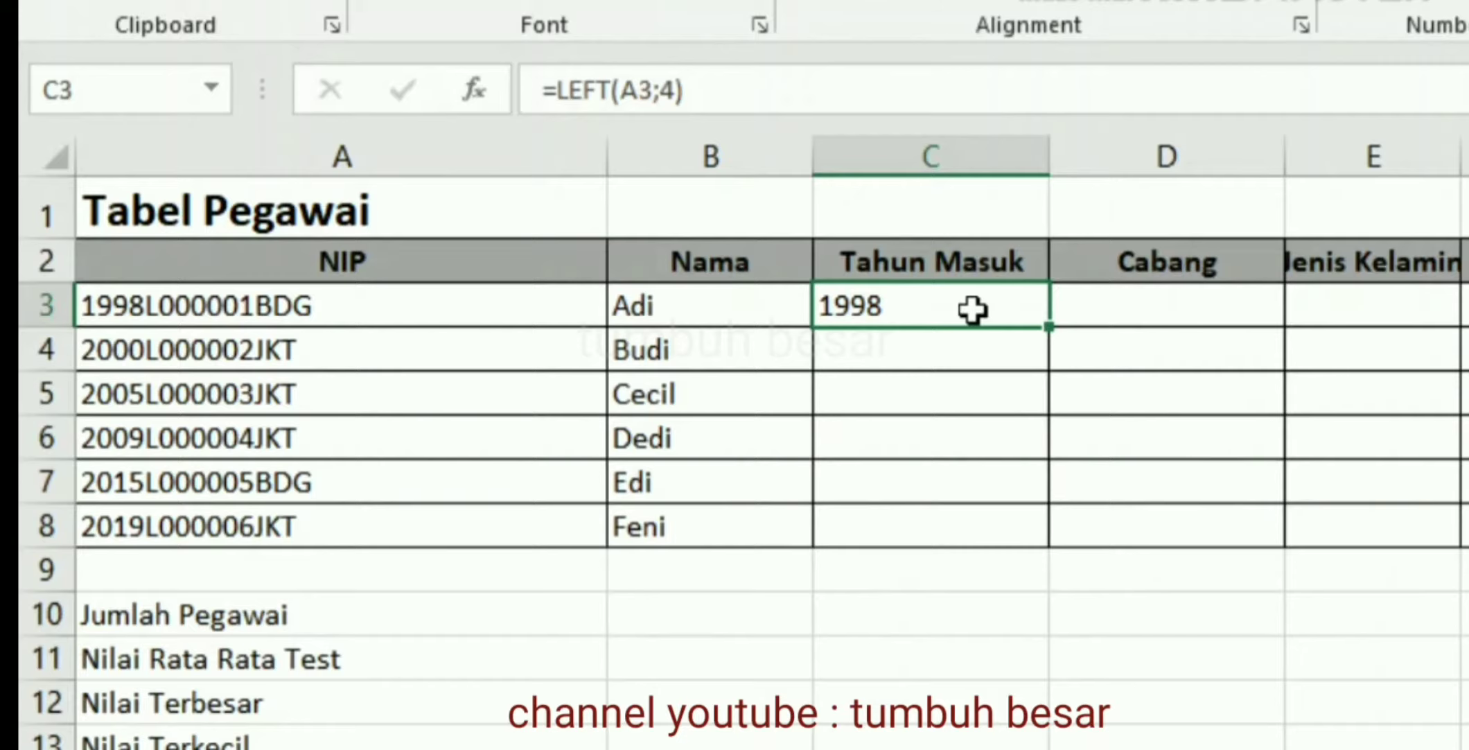
pyautogui.hotkey('ctrl', 'c')
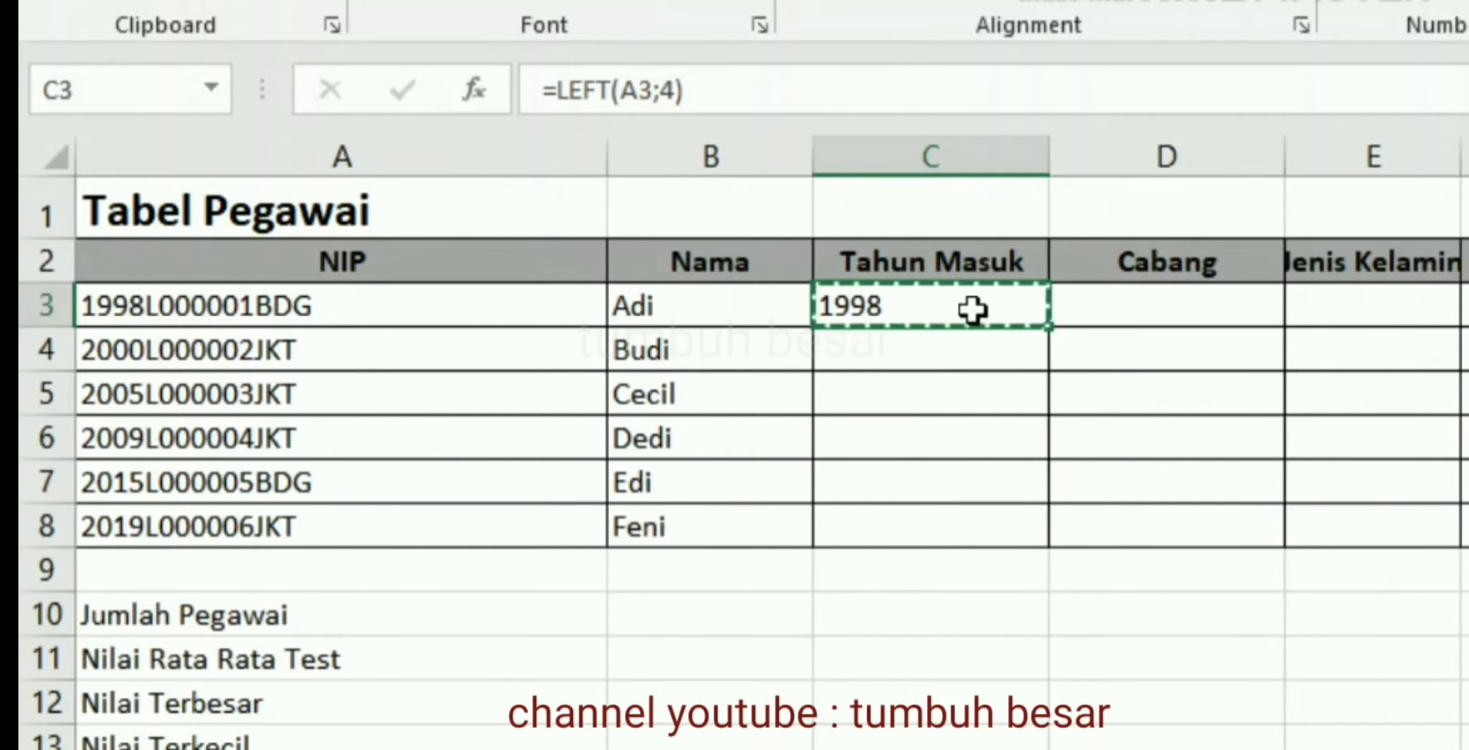
pyautogui.press('Down')
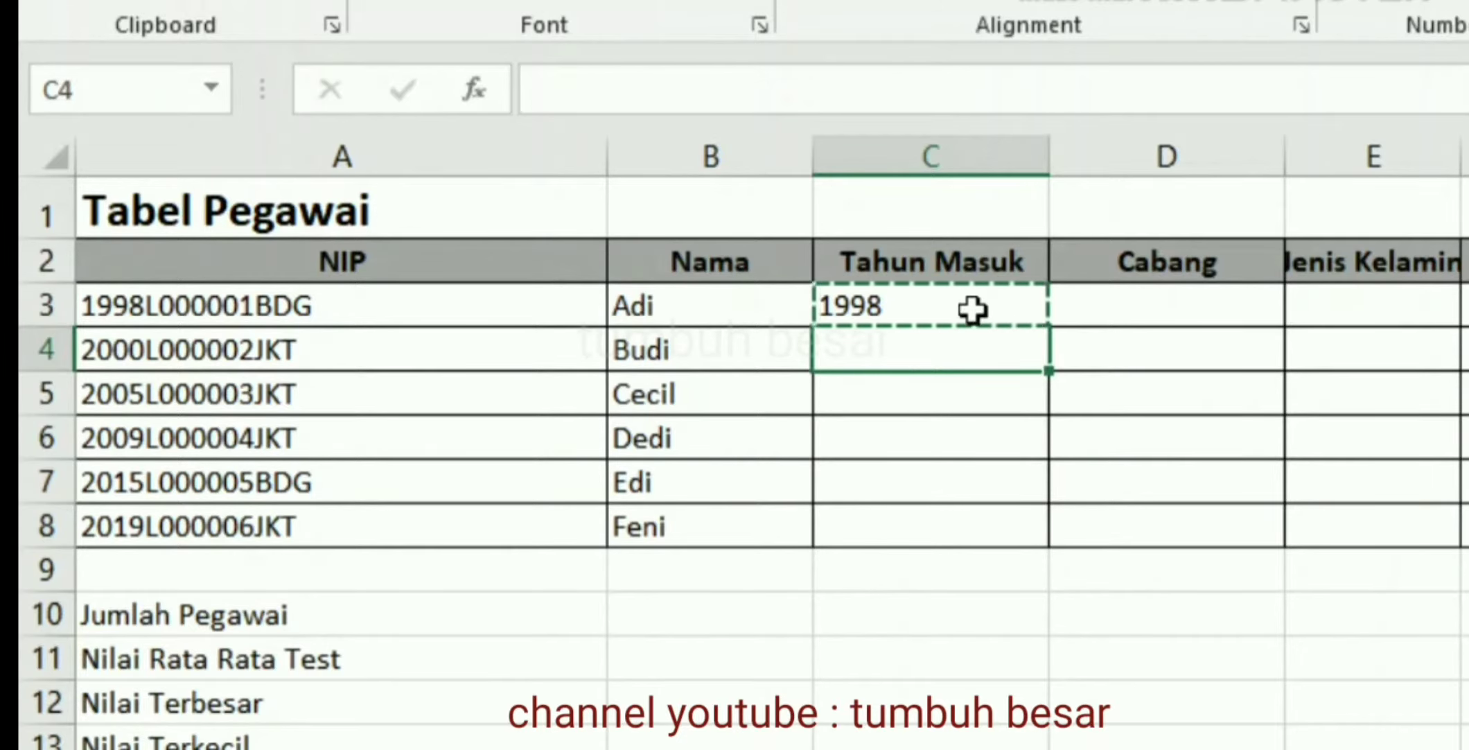
pyautogui.hotkey('shift', 'Down')
pyautogui.hotkey('shift', 'Down')
pyautogui.hotkey('shift', 'Down')
pyautogui.hotkey('shift', 'Down')
pyautogui.hotkey('shift', 'Up')
pyautogui.hotkey('shift', 'Up')
pyautogui.hotkey('shift', 'Up')
pyautogui.hotkey('ctrl', 'v')
# - Fill the Tahun Masuk formula from C3 down through C8
pyautogui.click(973, 311)
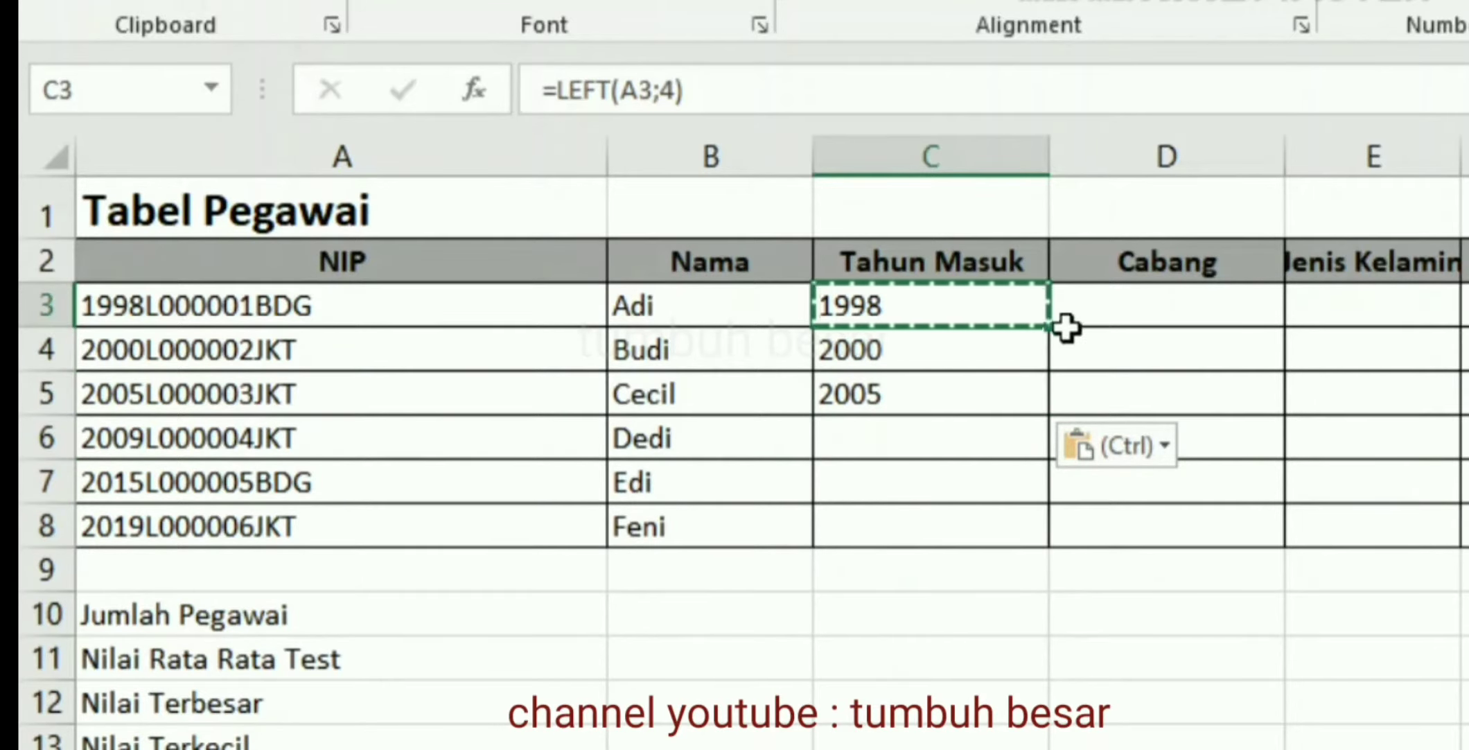
pyautogui.click(1036, 436)
pyautogui.press('Escape')
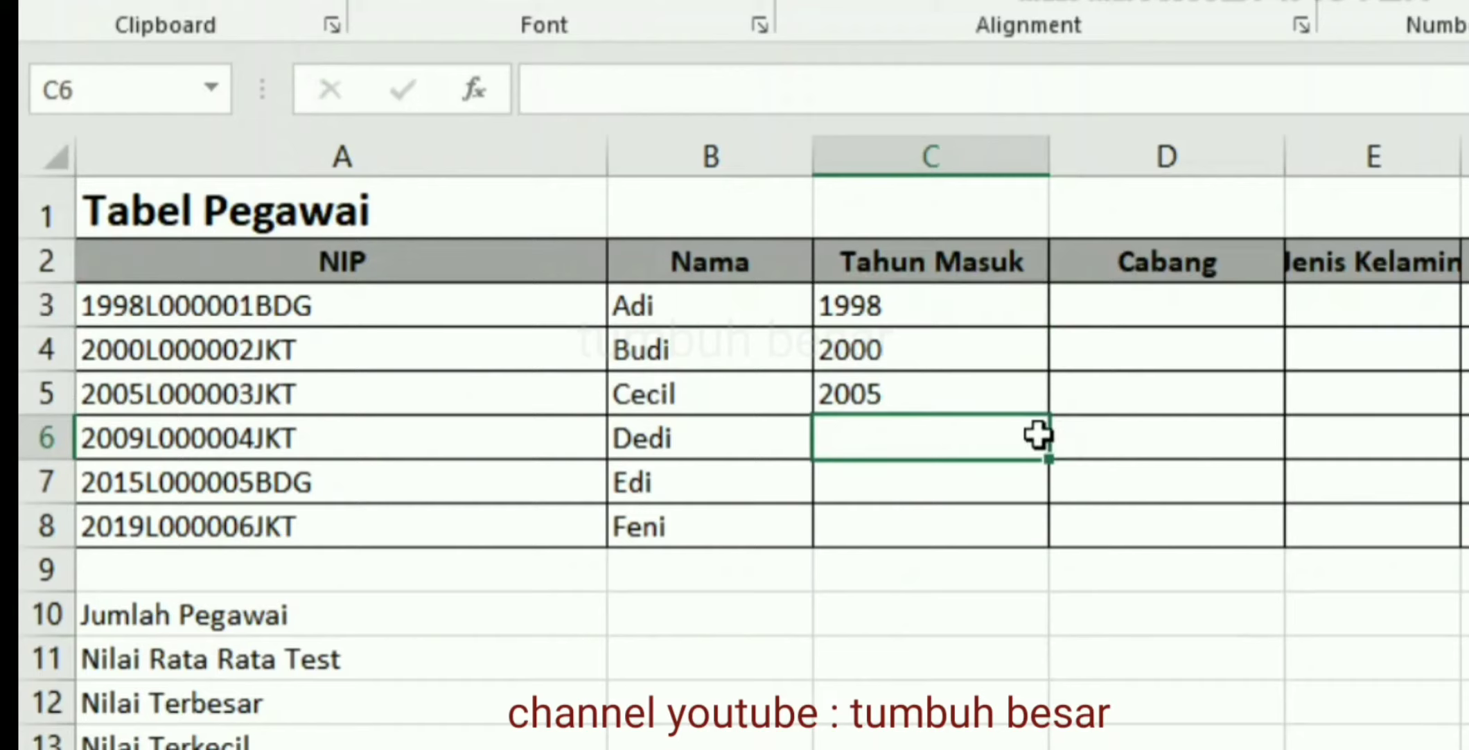
pyautogui.click(1013, 308)
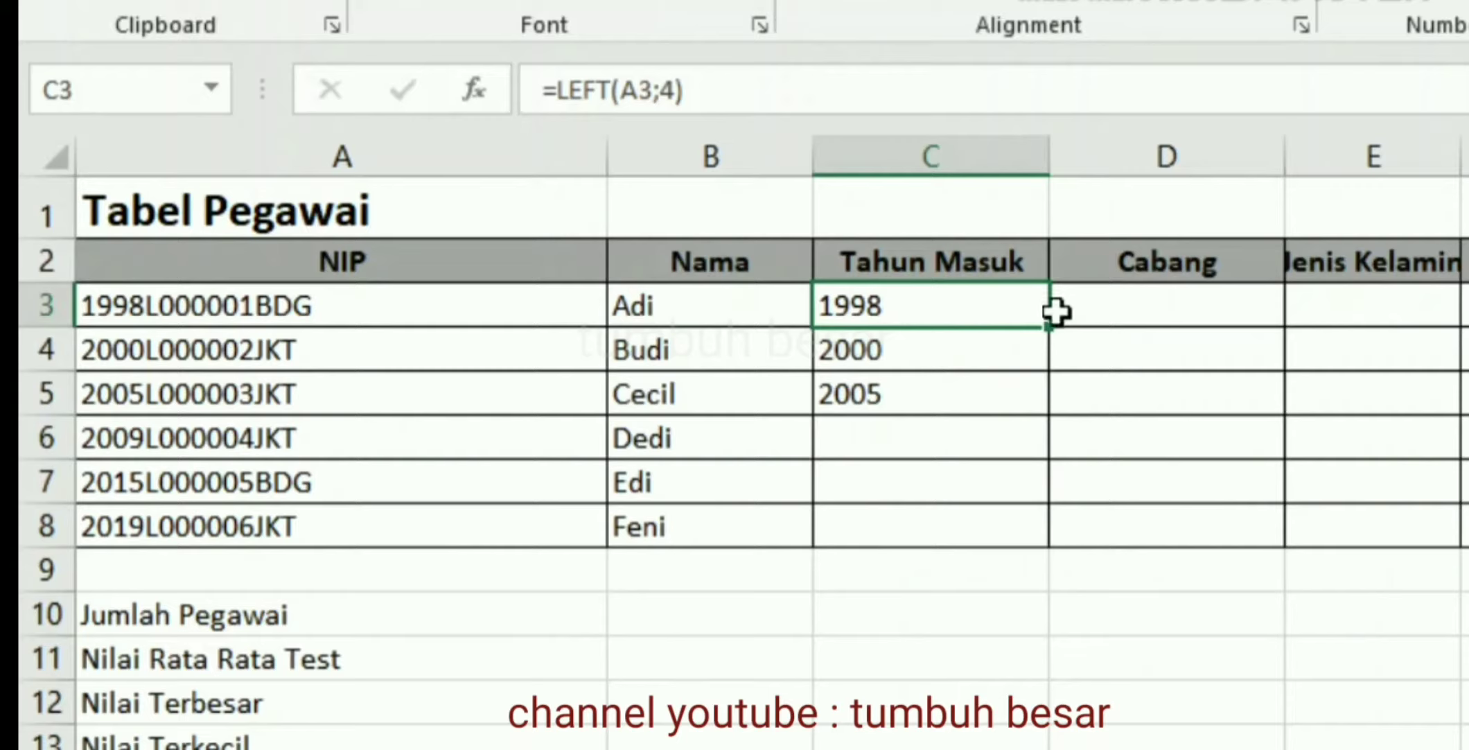
pyautogui.moveTo(1052, 327); pyautogui.dragTo(1001, 540)
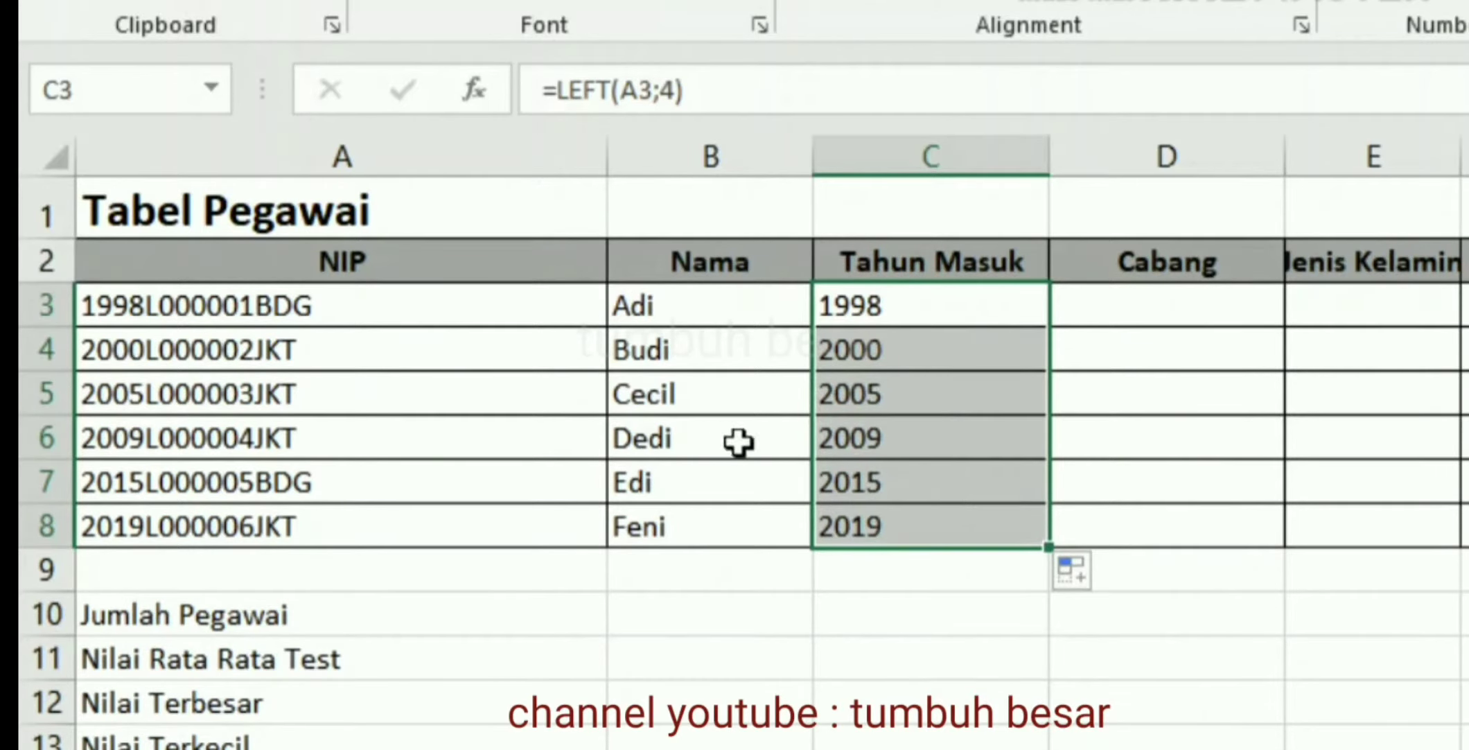
# - Enter the formula =RIGHT(A3;3) in D3 to extract the Cabang code from the NIP
pyautogui.click(1131, 301)
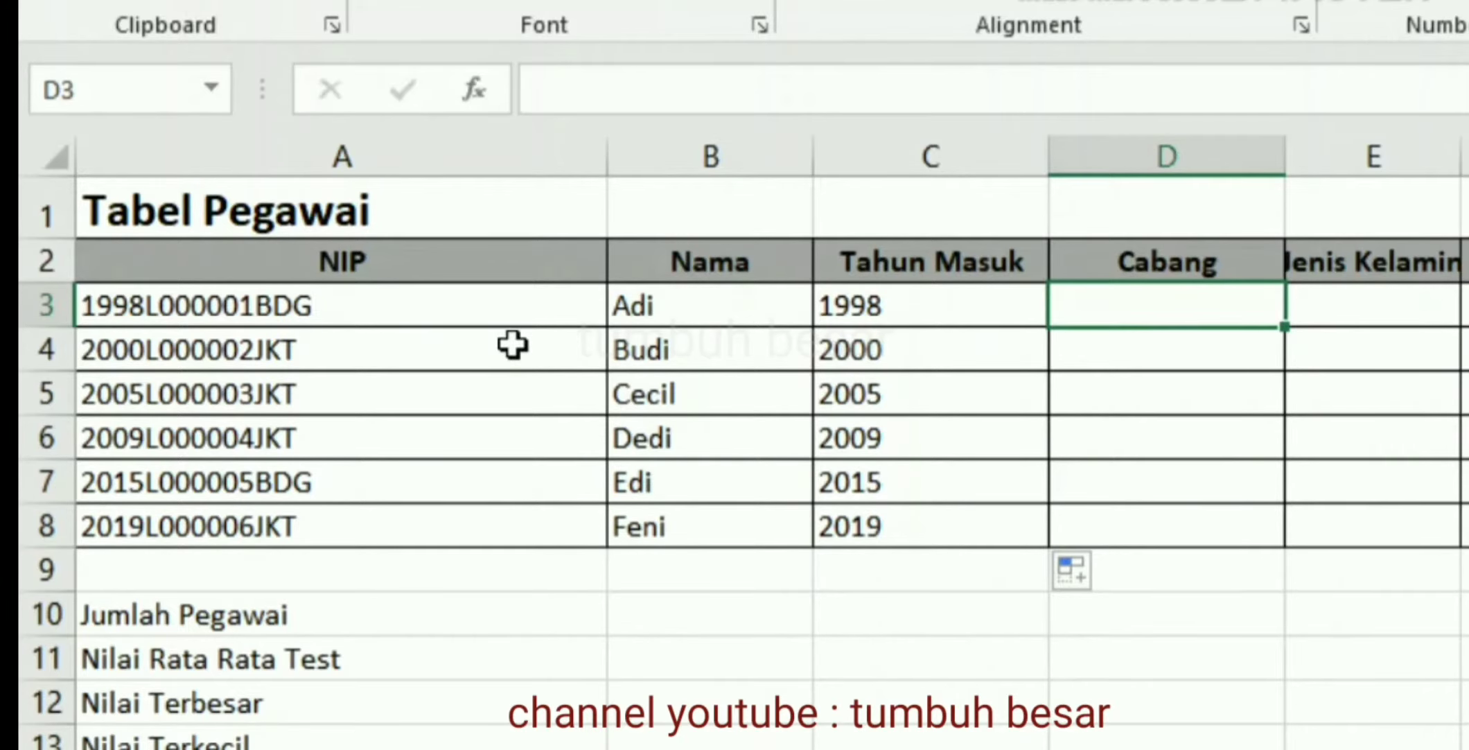
pyautogui.write('=')
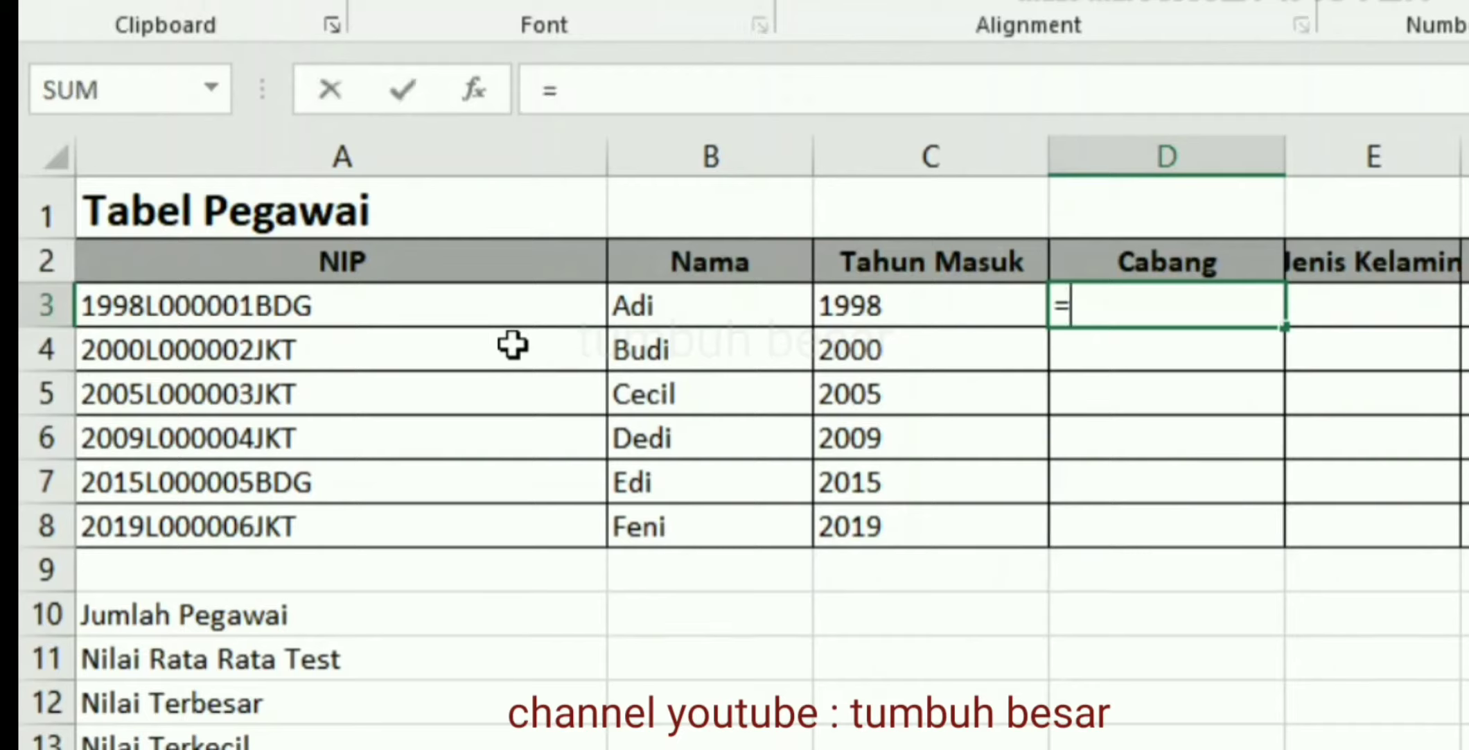
pyautogui.write('rig')
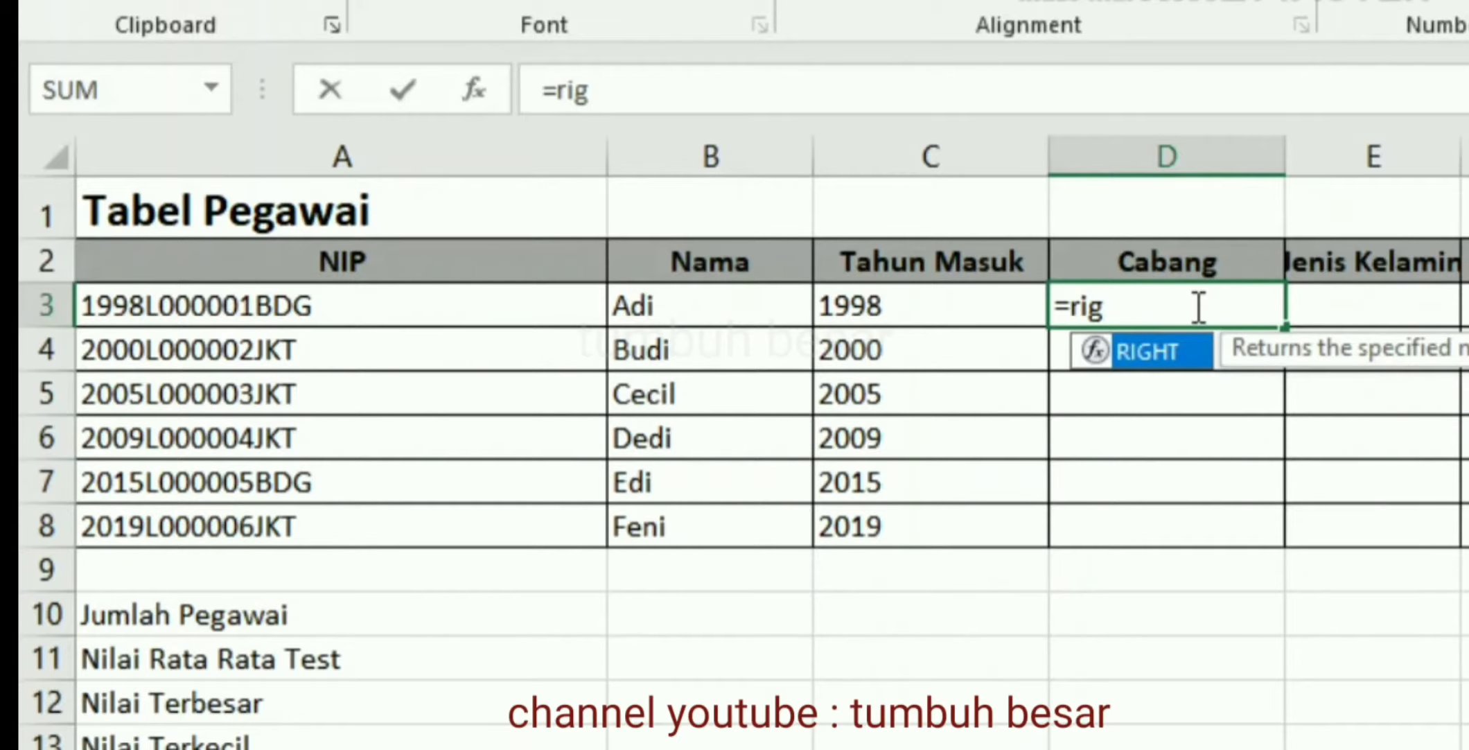
pyautogui.write('ht(')
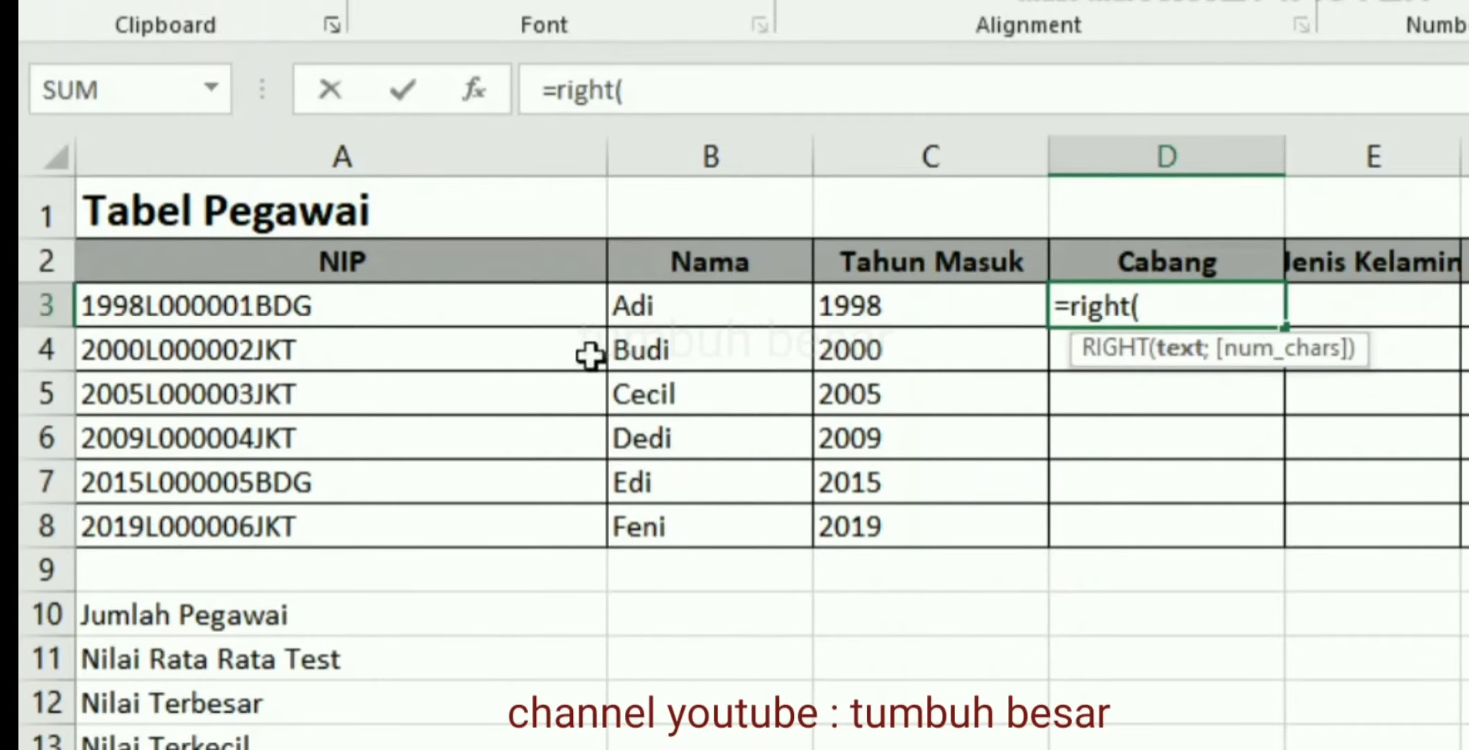
pyautogui.click(515, 305)
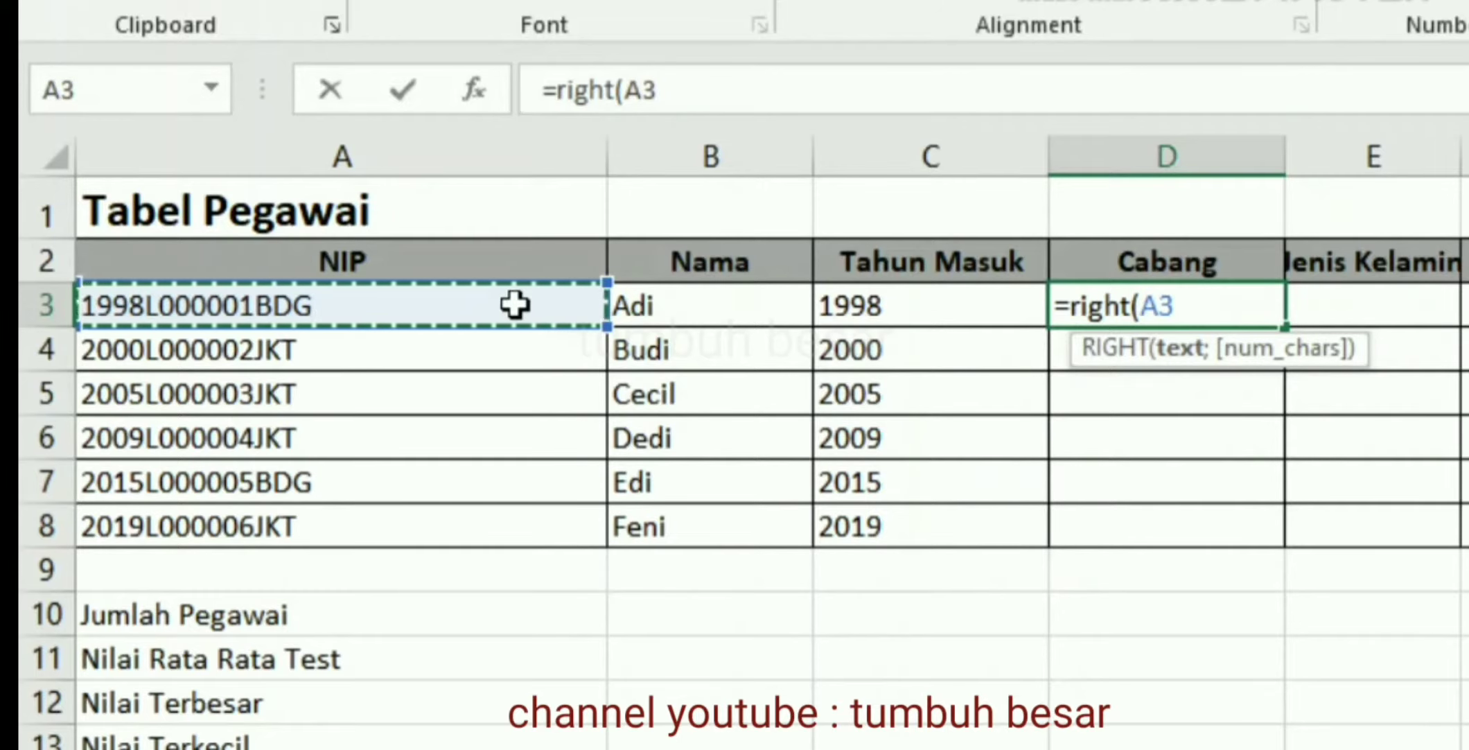
pyautogui.write(';')
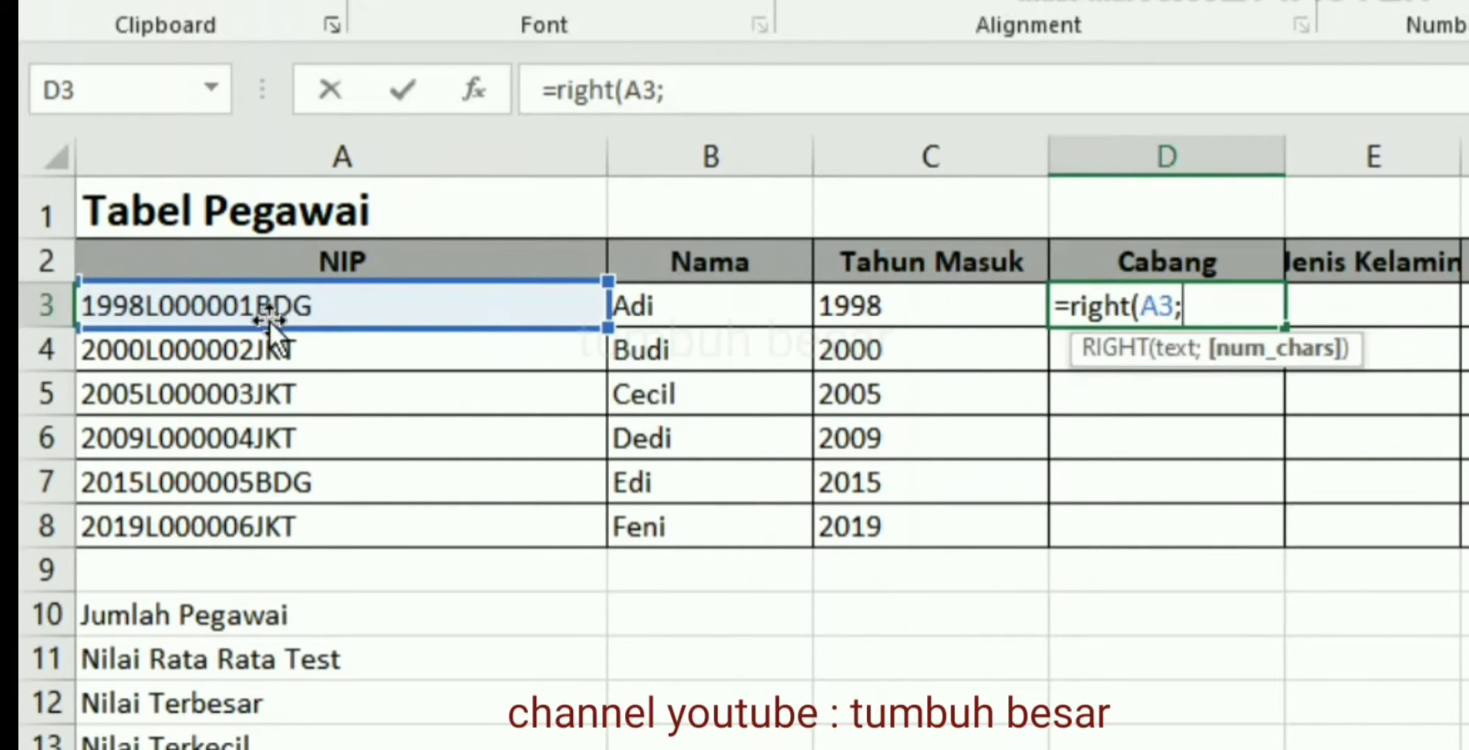
pyautogui.write('3)')
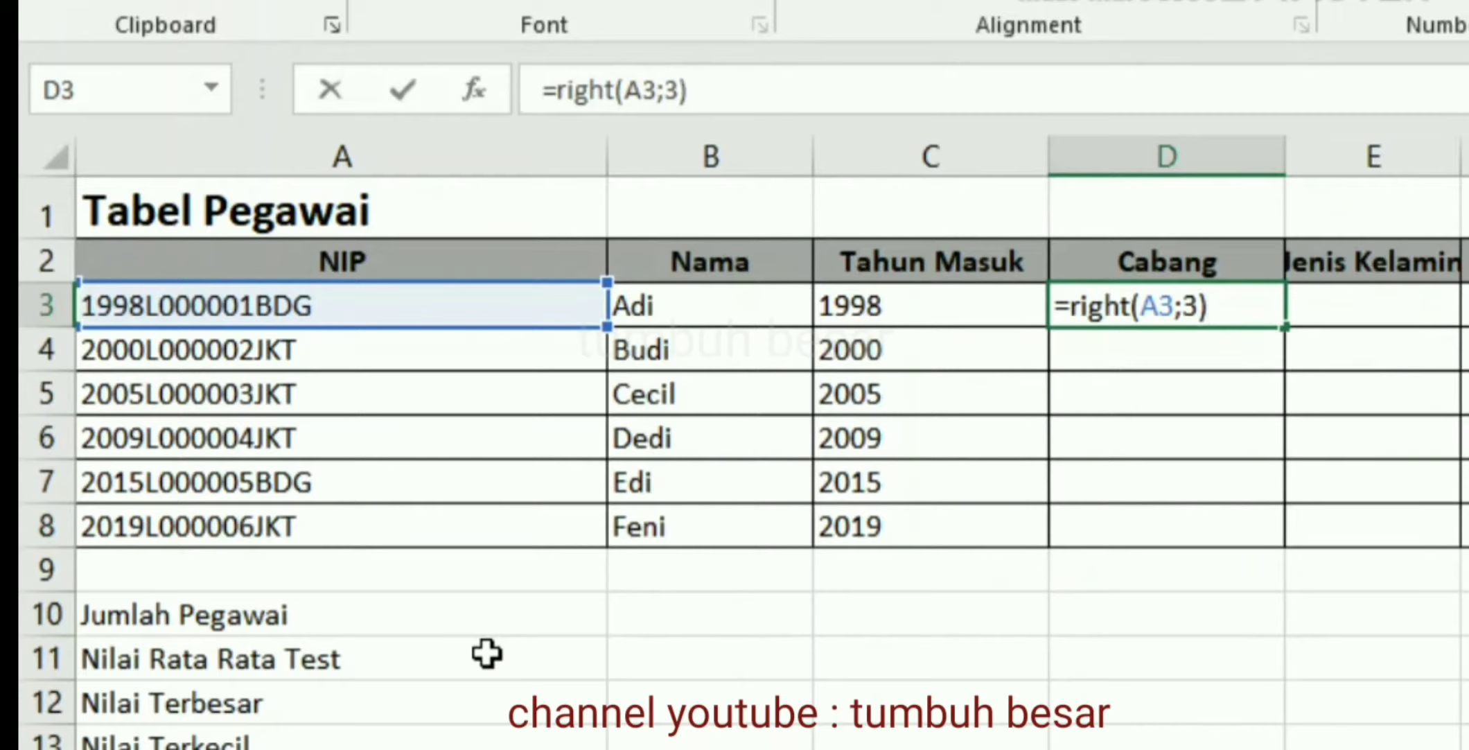
pyautogui.press('Return')
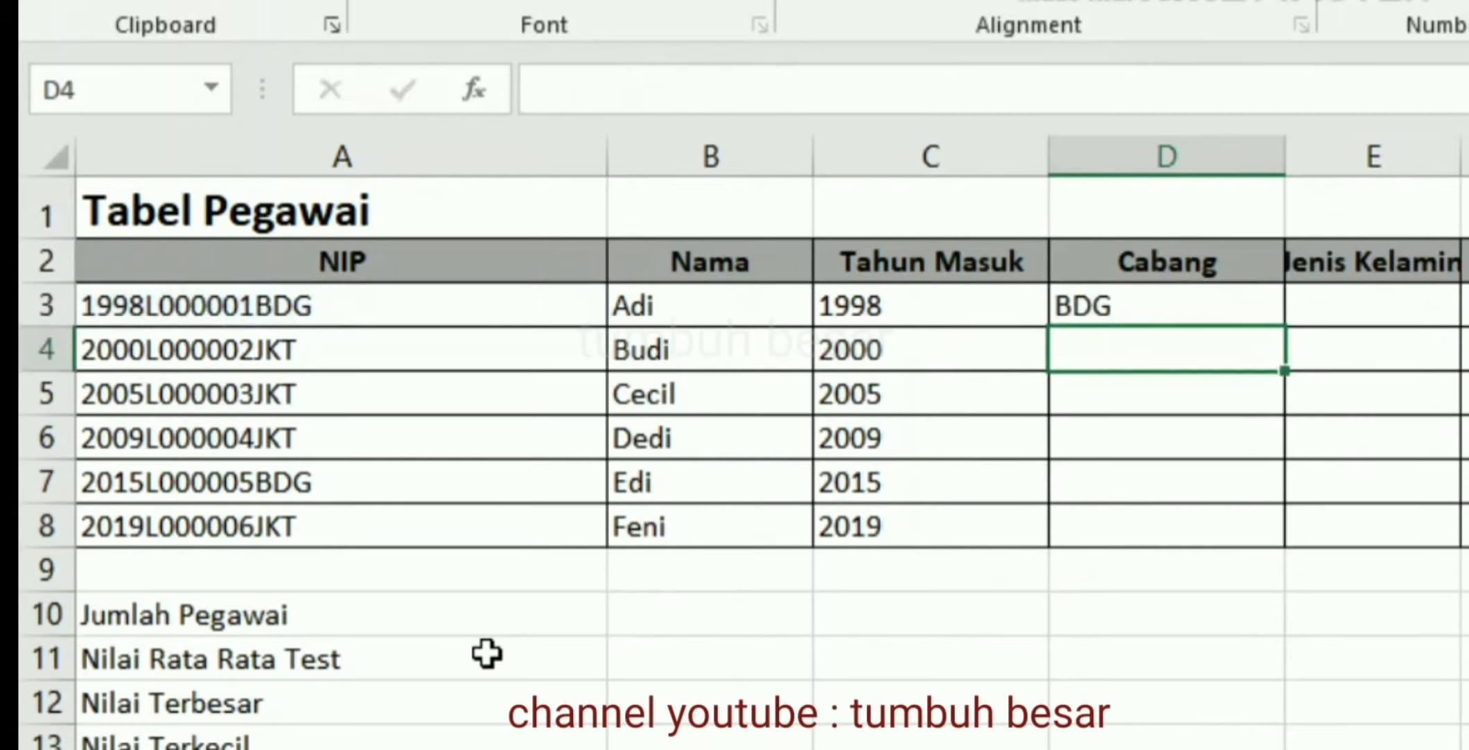
# - Fill the Cabang formula from D3 down through D8
pyautogui.click(1246, 314)
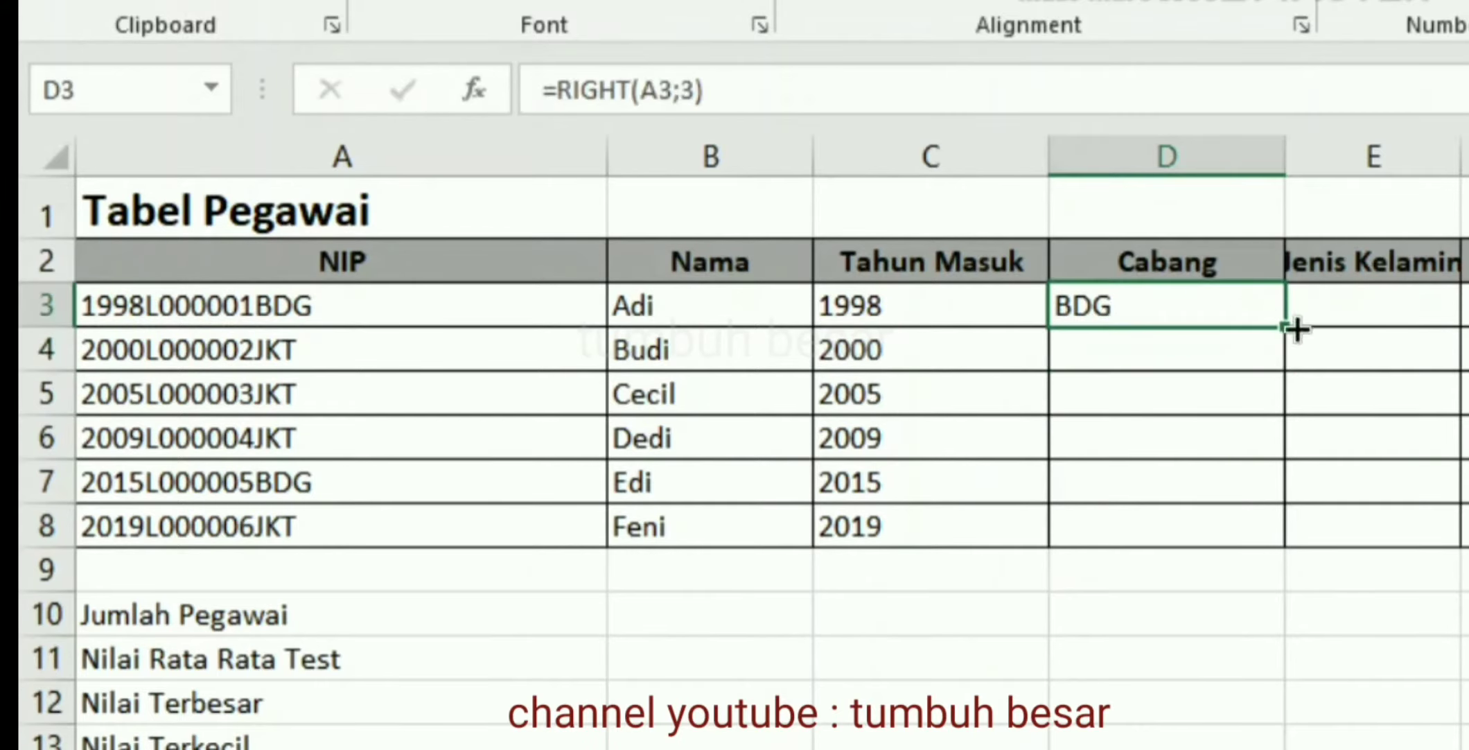
pyautogui.moveTo(1286, 326); pyautogui.dragTo(1239, 573)
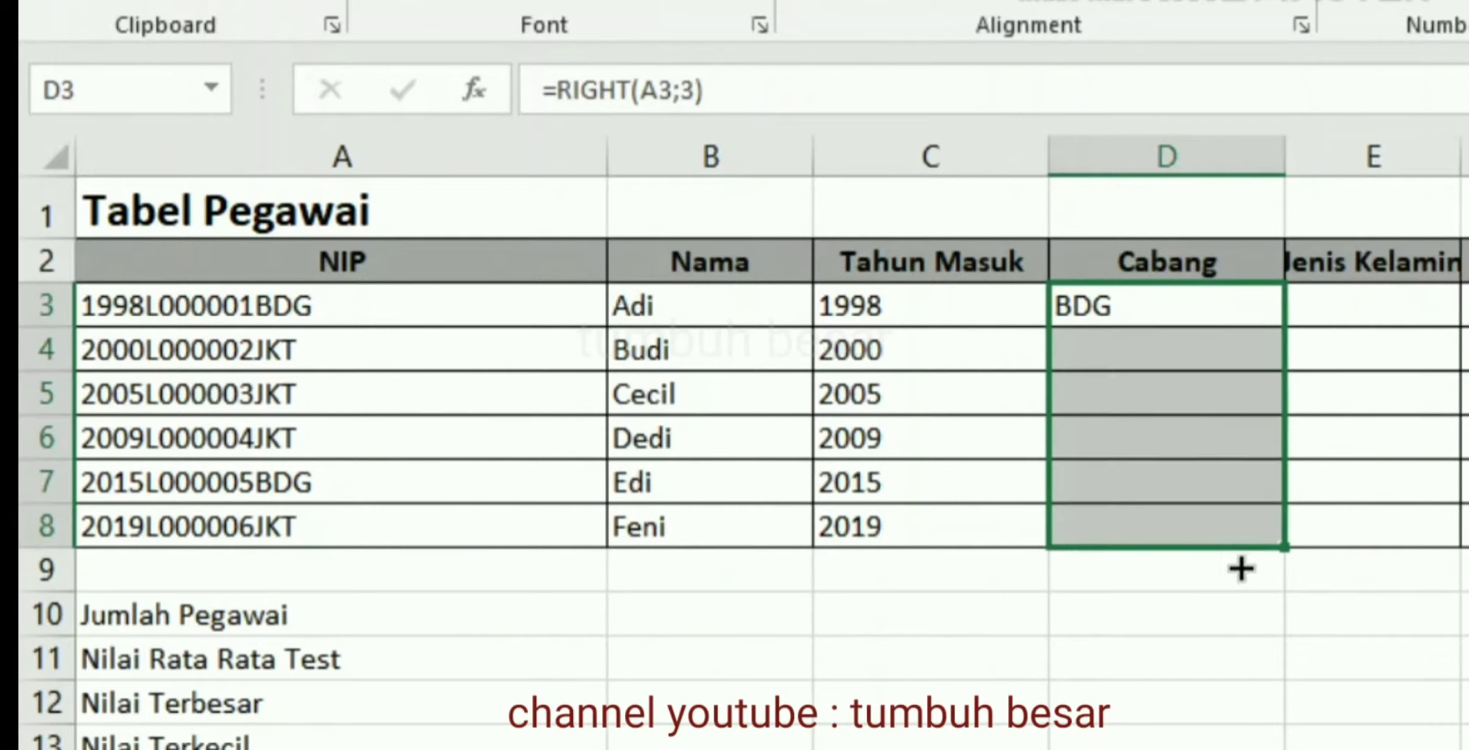
pyautogui.click(1239, 564)
# - Check the filled Cabang formulas in column D against the NIP entries in column A
pyautogui.click(1132, 344)
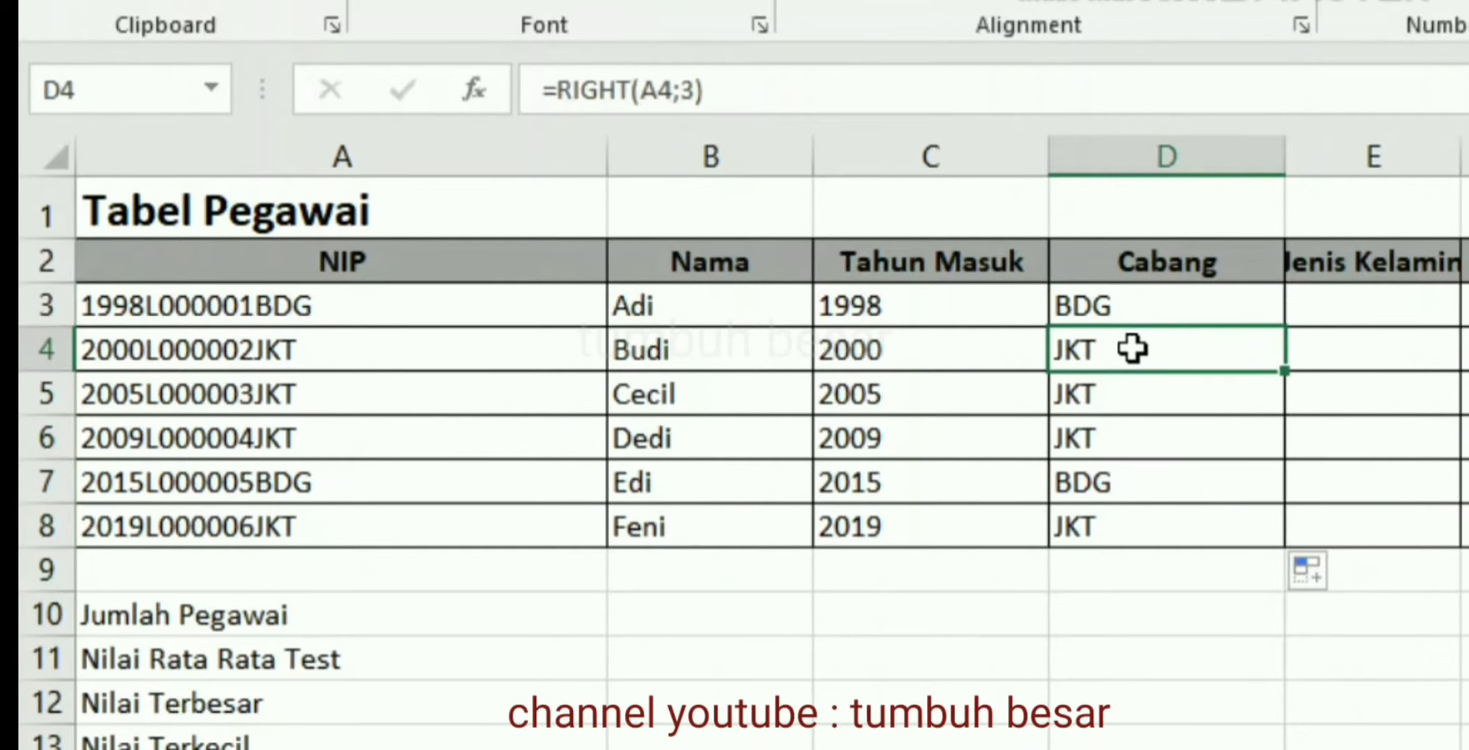
pyautogui.click(1164, 386)
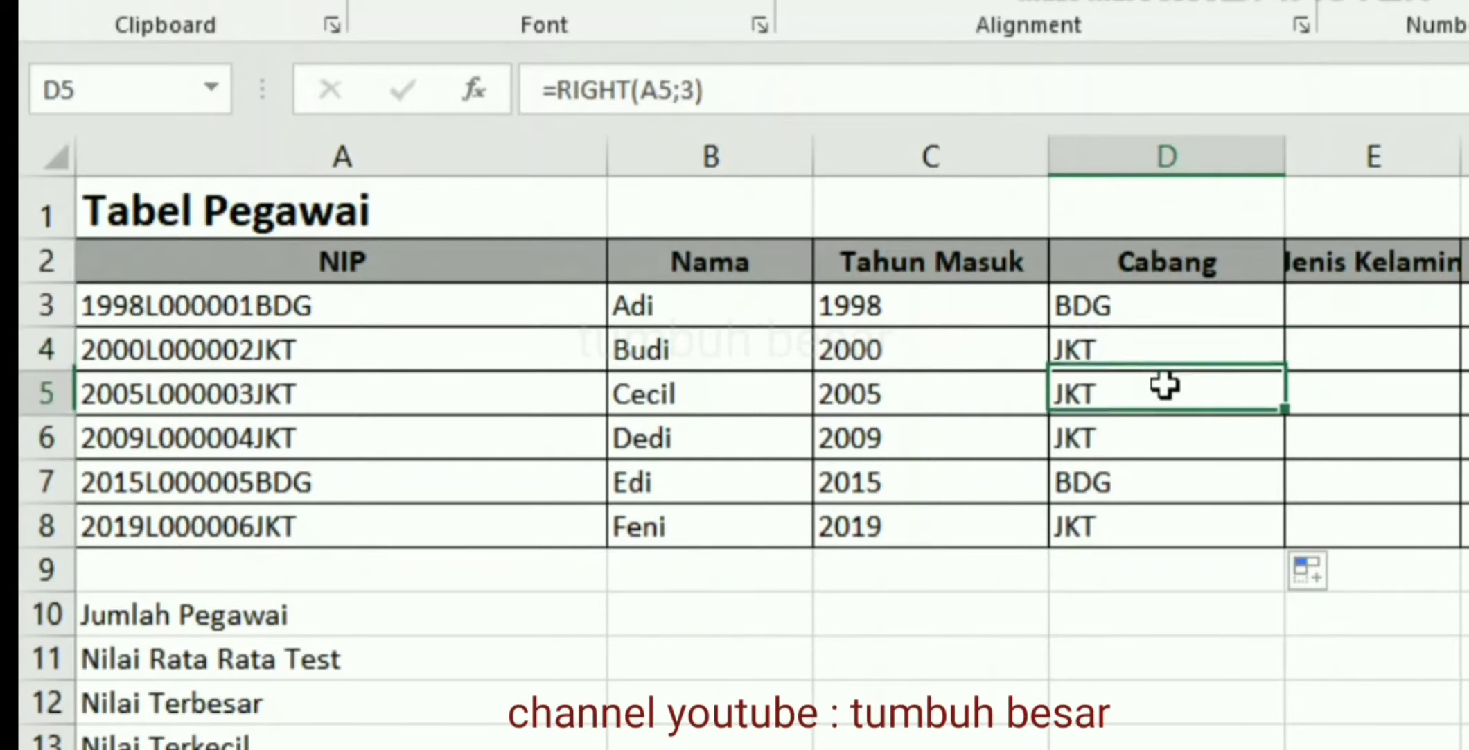
pyautogui.click(1144, 449)
pyautogui.click(1138, 509)
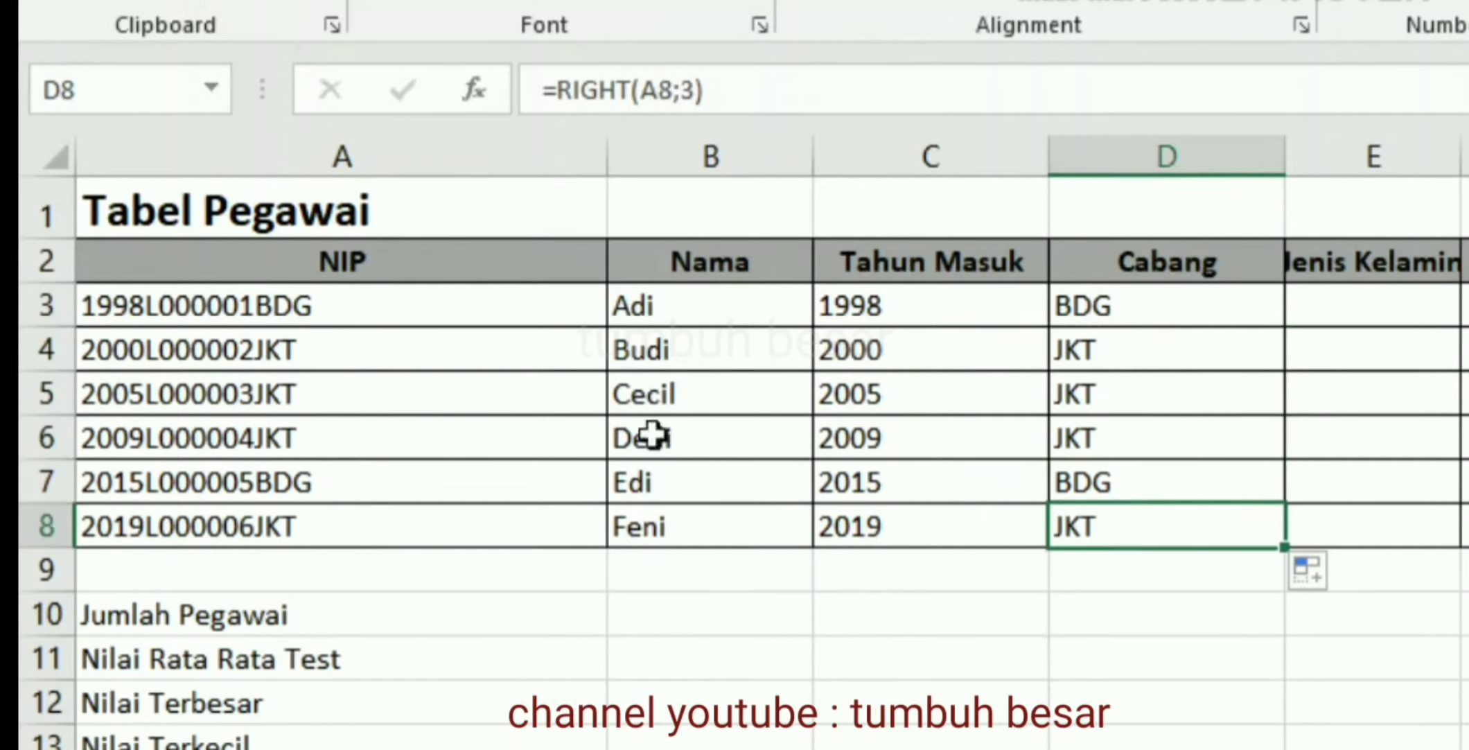
pyautogui.click(305, 377)
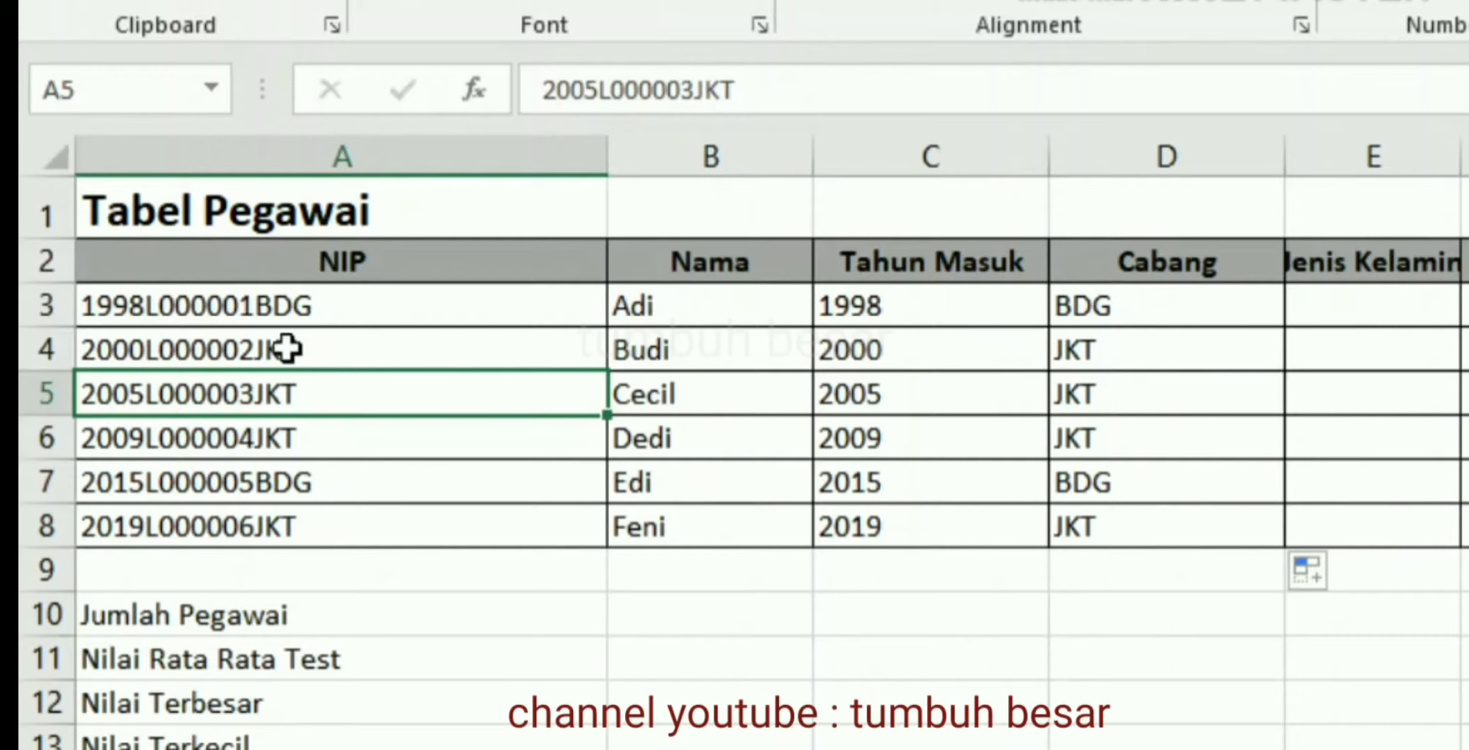
pyautogui.click(296, 351)
pyautogui.click(1195, 342)
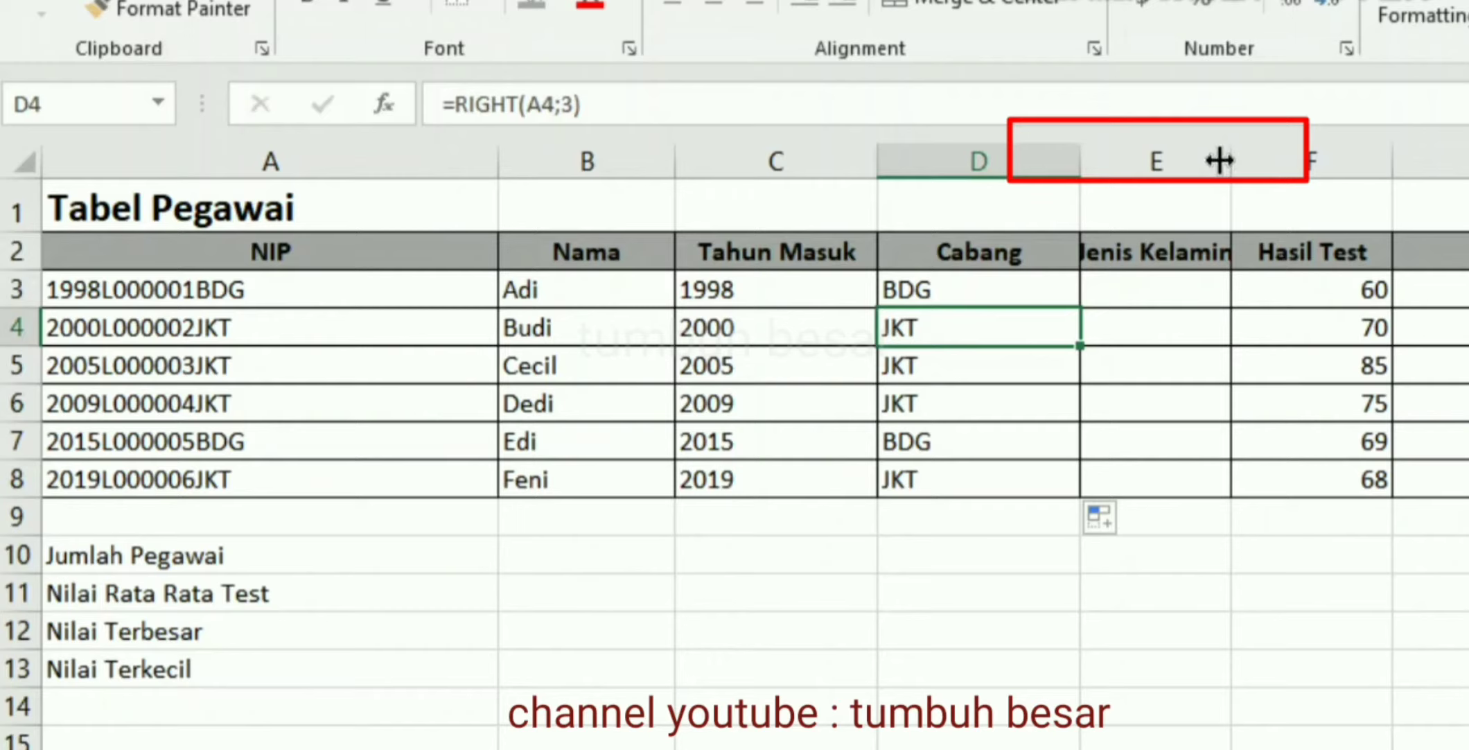
# - Widen column E to fit the Jenis Kelamin header and select E3
pyautogui.moveTo(1228, 161); pyautogui.dragTo(1272, 159)
pyautogui.click(1187, 303)
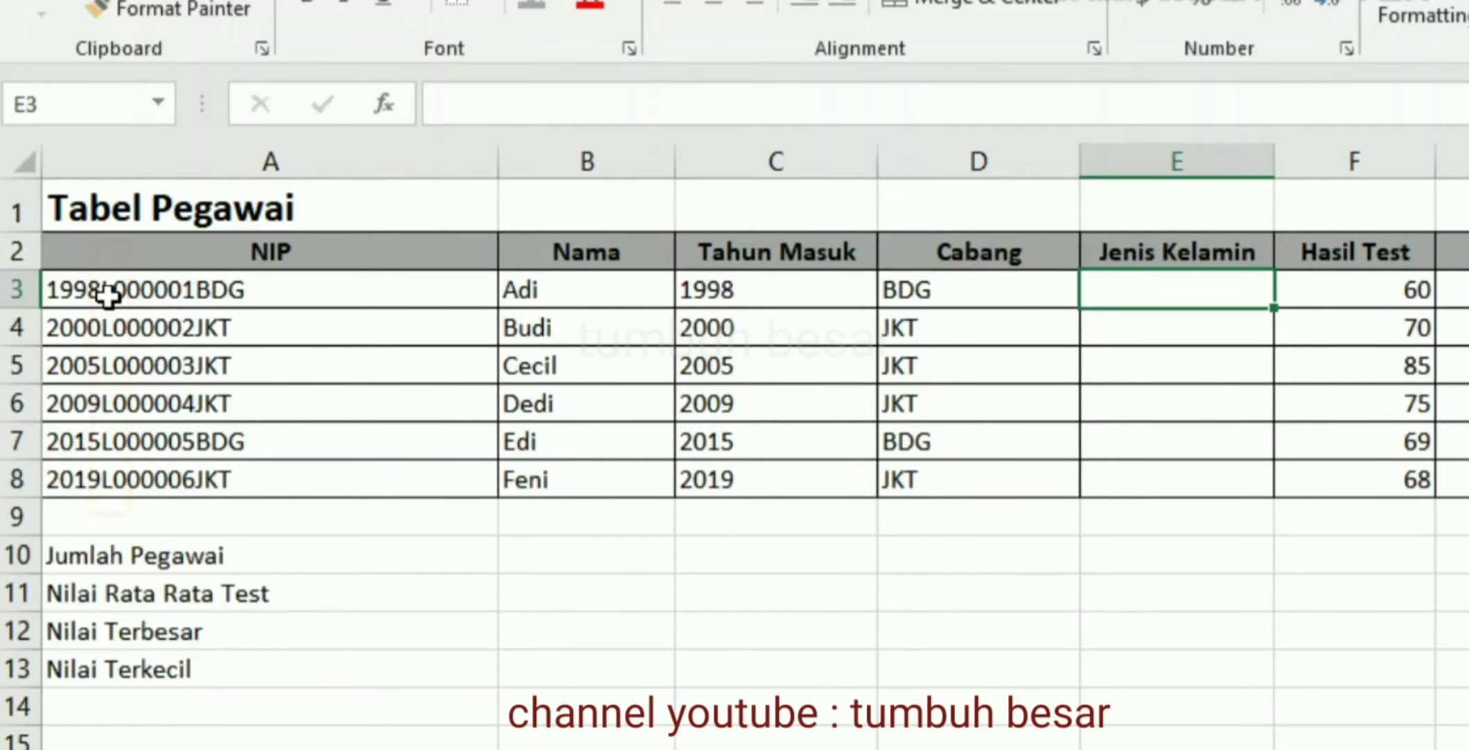
# - Change the gender letter to P in the NIP of the third employee, cell A5
pyautogui.doubleClick(114, 374)
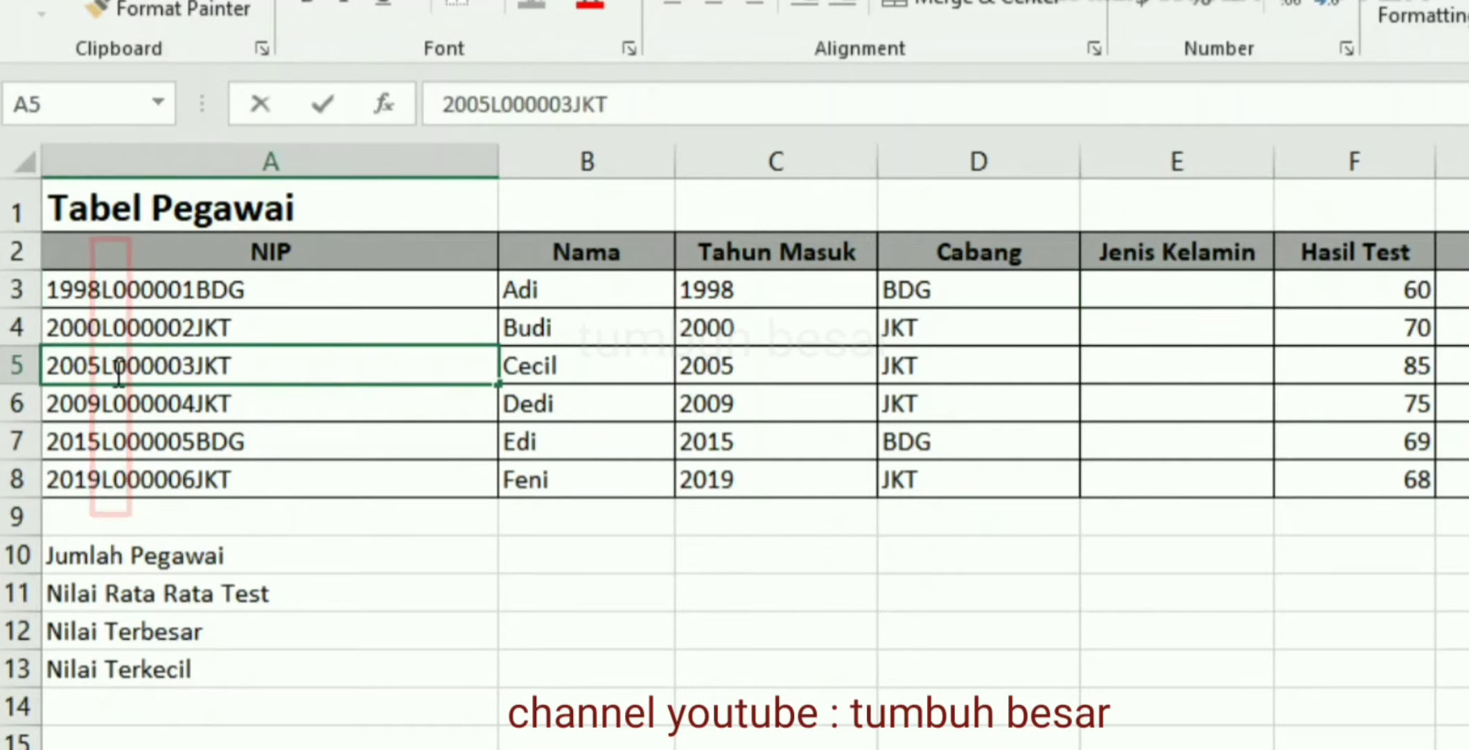
pyautogui.press('BackSpace')
pyautogui.write('P')
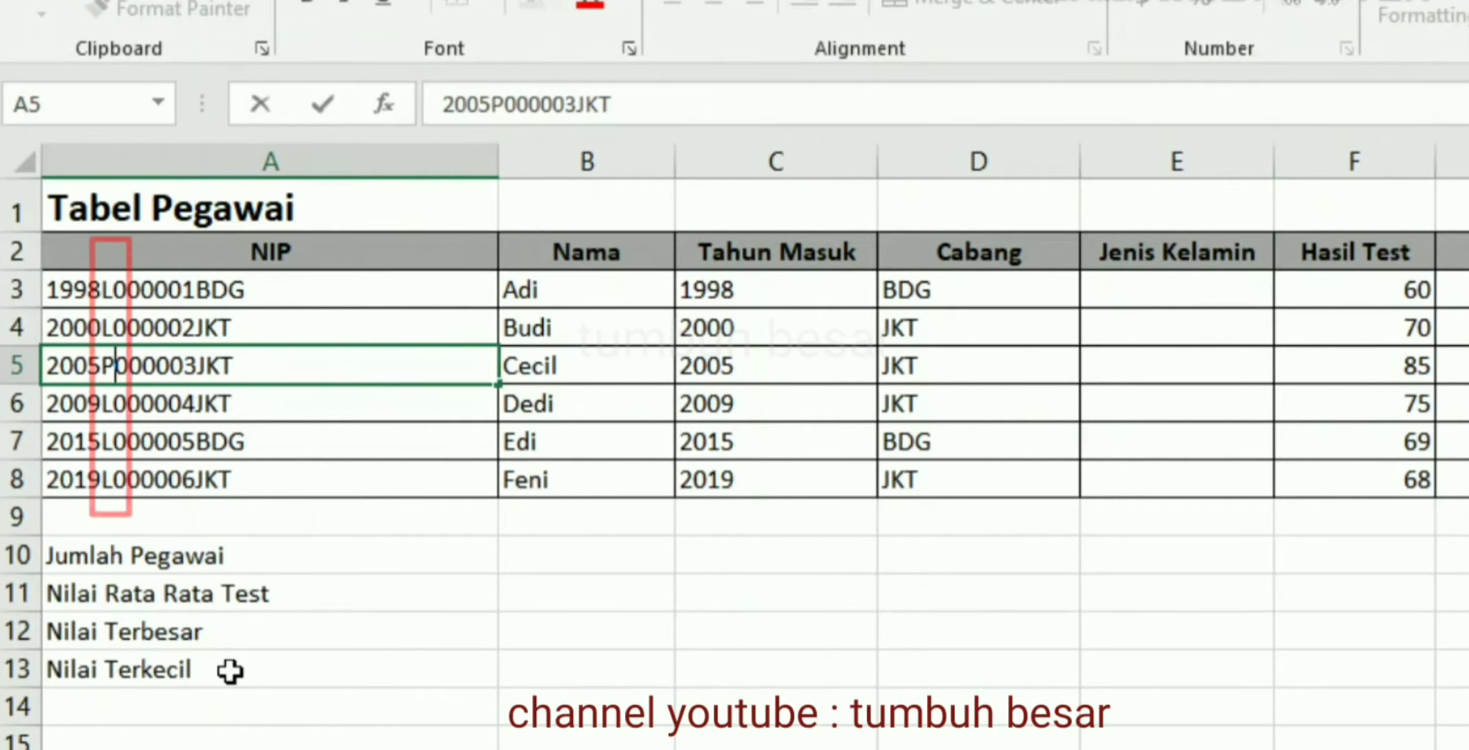
# - Change the gender letter to P in the NIP of the last employee, cell A8
pyautogui.click(119, 475)
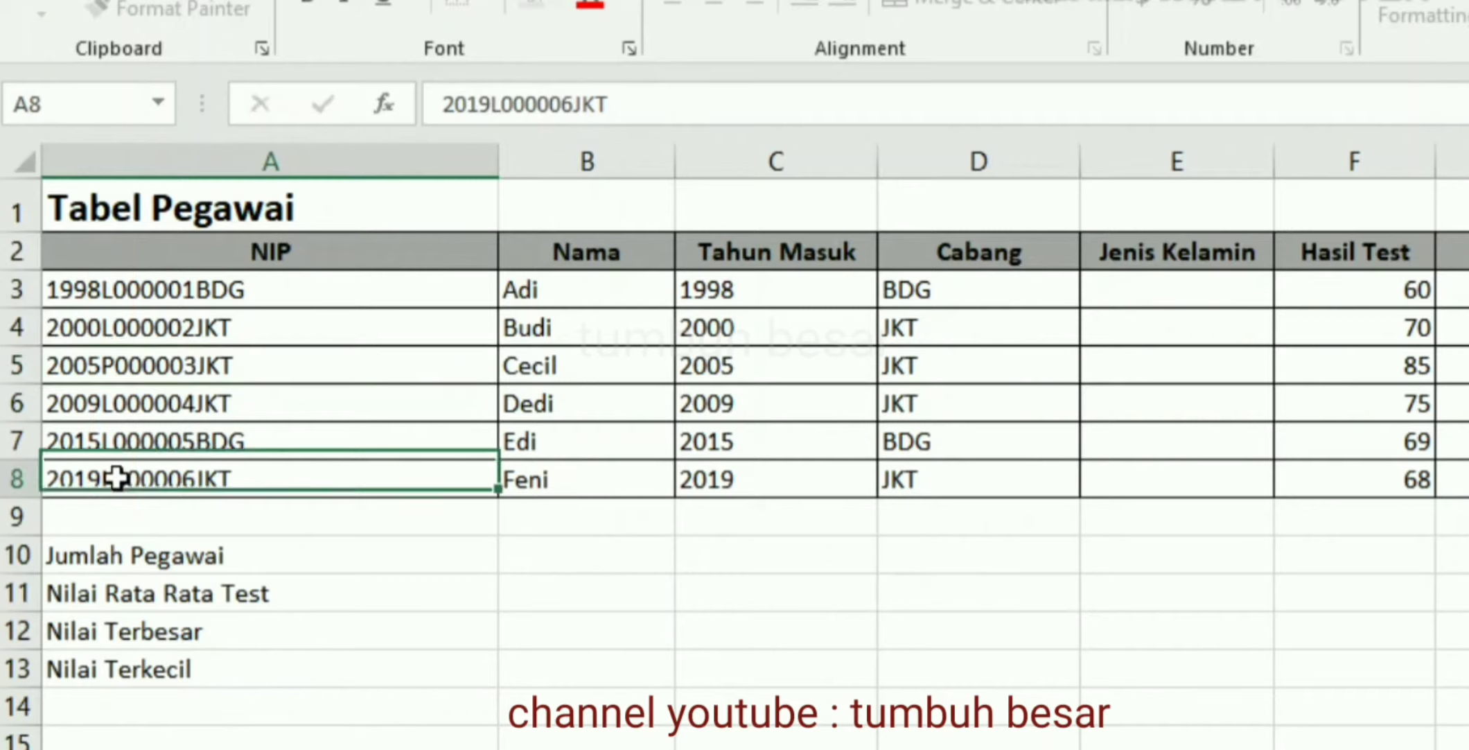
pyautogui.doubleClick(119, 475)
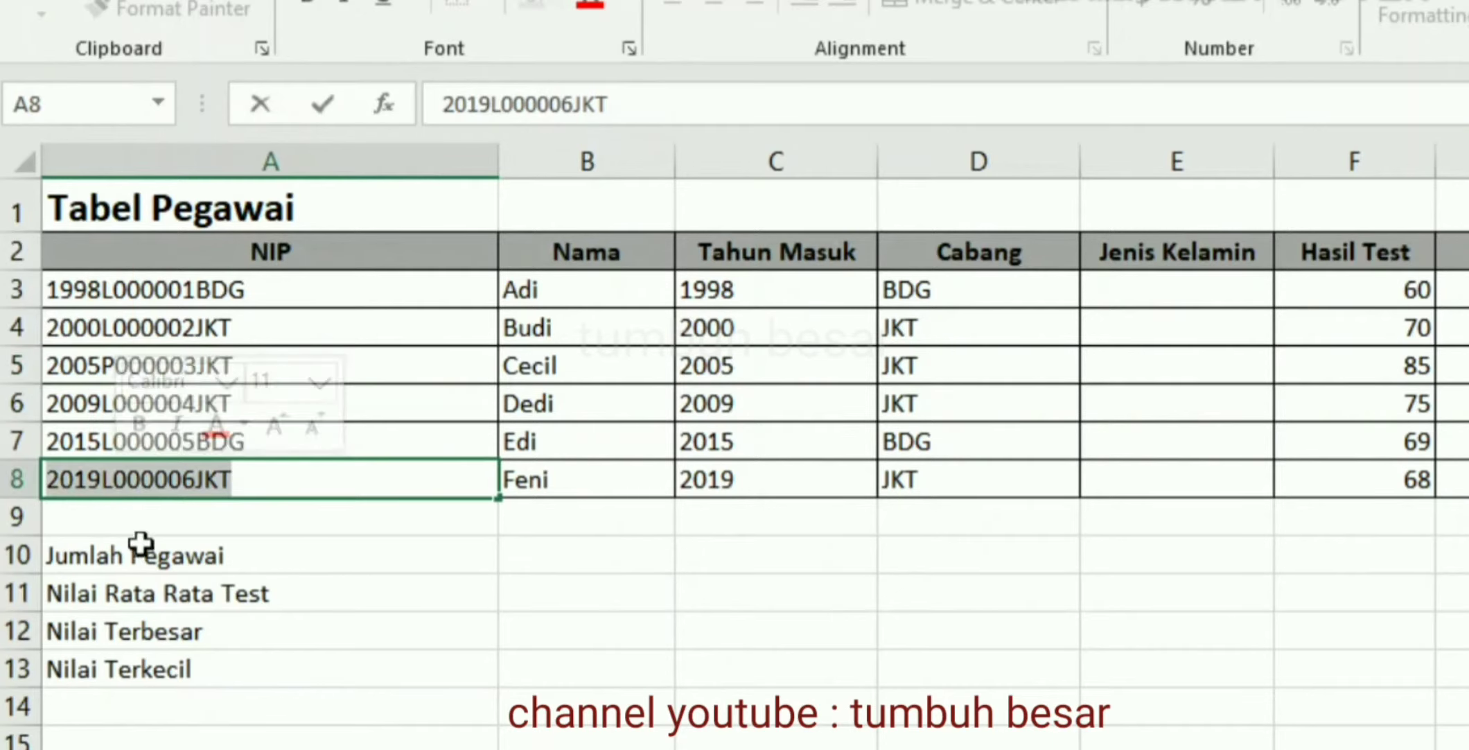
pyautogui.click(120, 478)
pyautogui.press('BackSpace')
pyautogui.write('P')
pyautogui.press('Return')
pyautogui.press('Up')
pyautogui.press('Up')
pyautogui.press('Up')
pyautogui.press('Up')
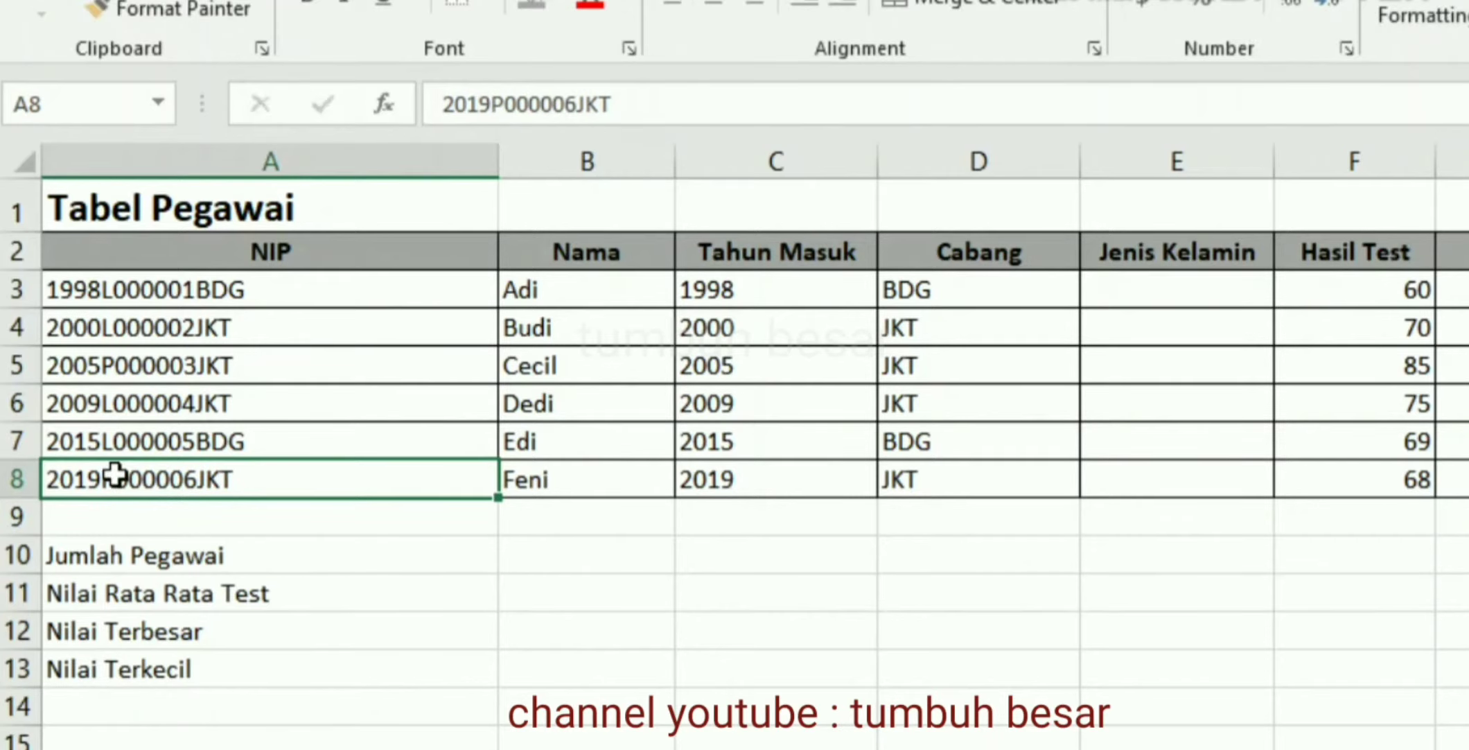
# - Begin a MID formula in E3 under the Jenis Kelamin header
pyautogui.press('Right')
pyautogui.press('Right')
pyautogui.press('Right')
pyautogui.press('Right')
pyautogui.press('Up')
pyautogui.press('Up')
pyautogui.click(1177, 747)
pyautogui.click(1201, 295)
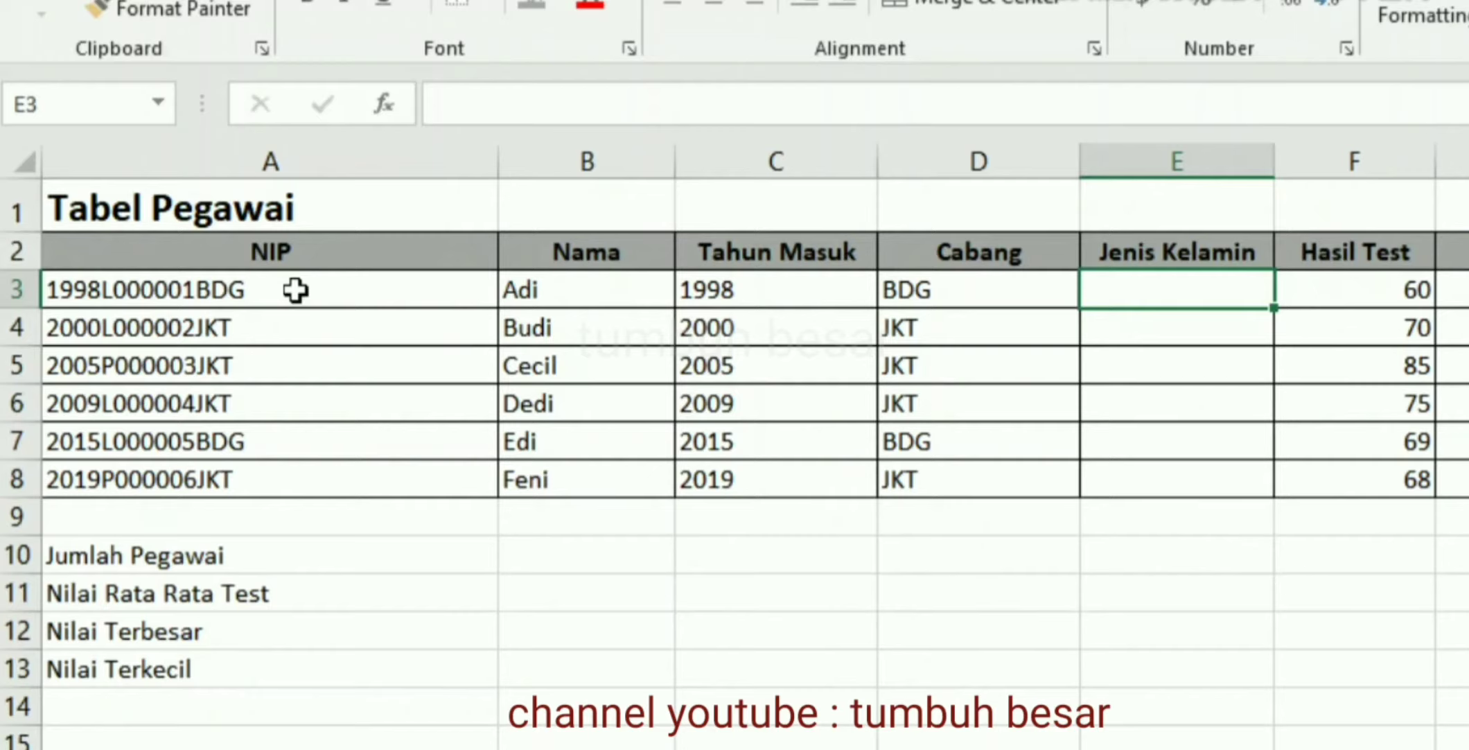
pyautogui.write('=')
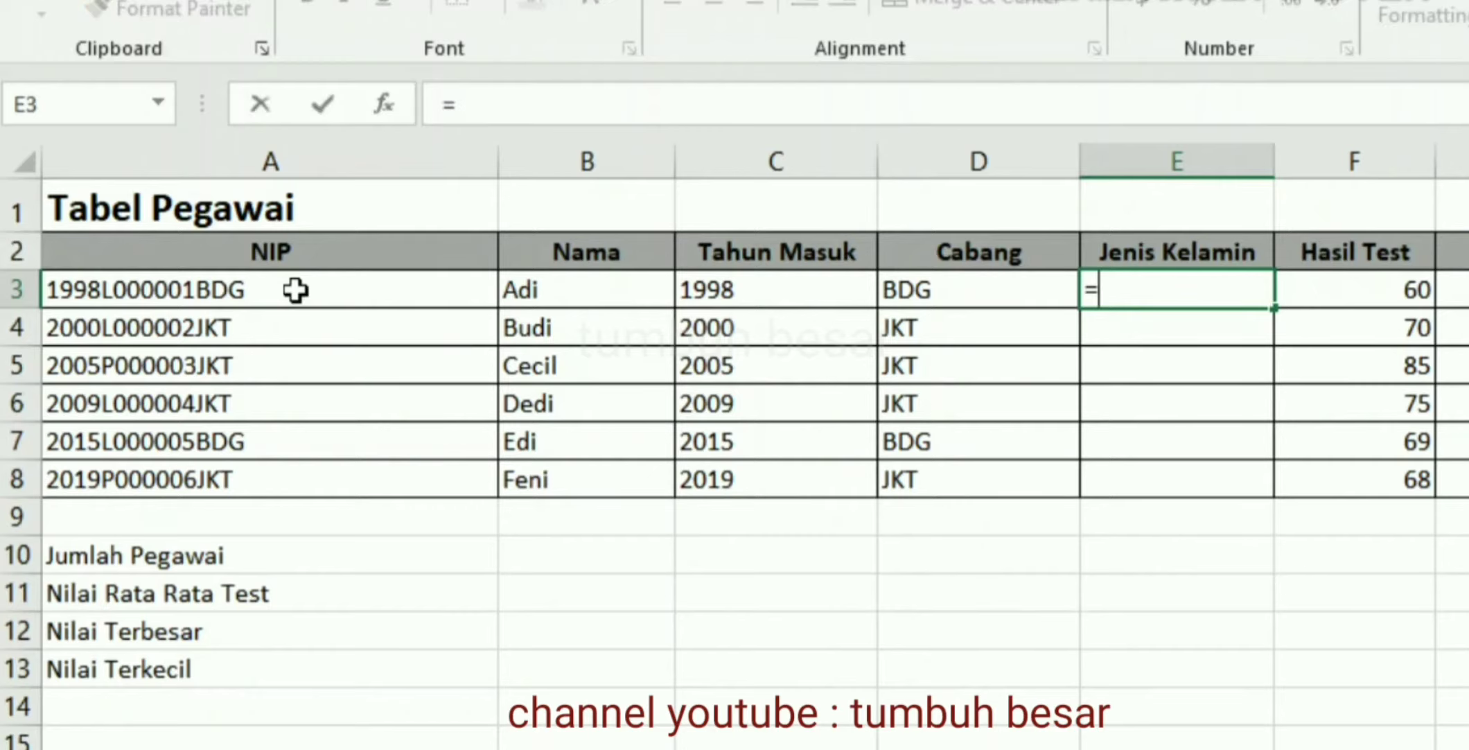
pyautogui.write('Mid')
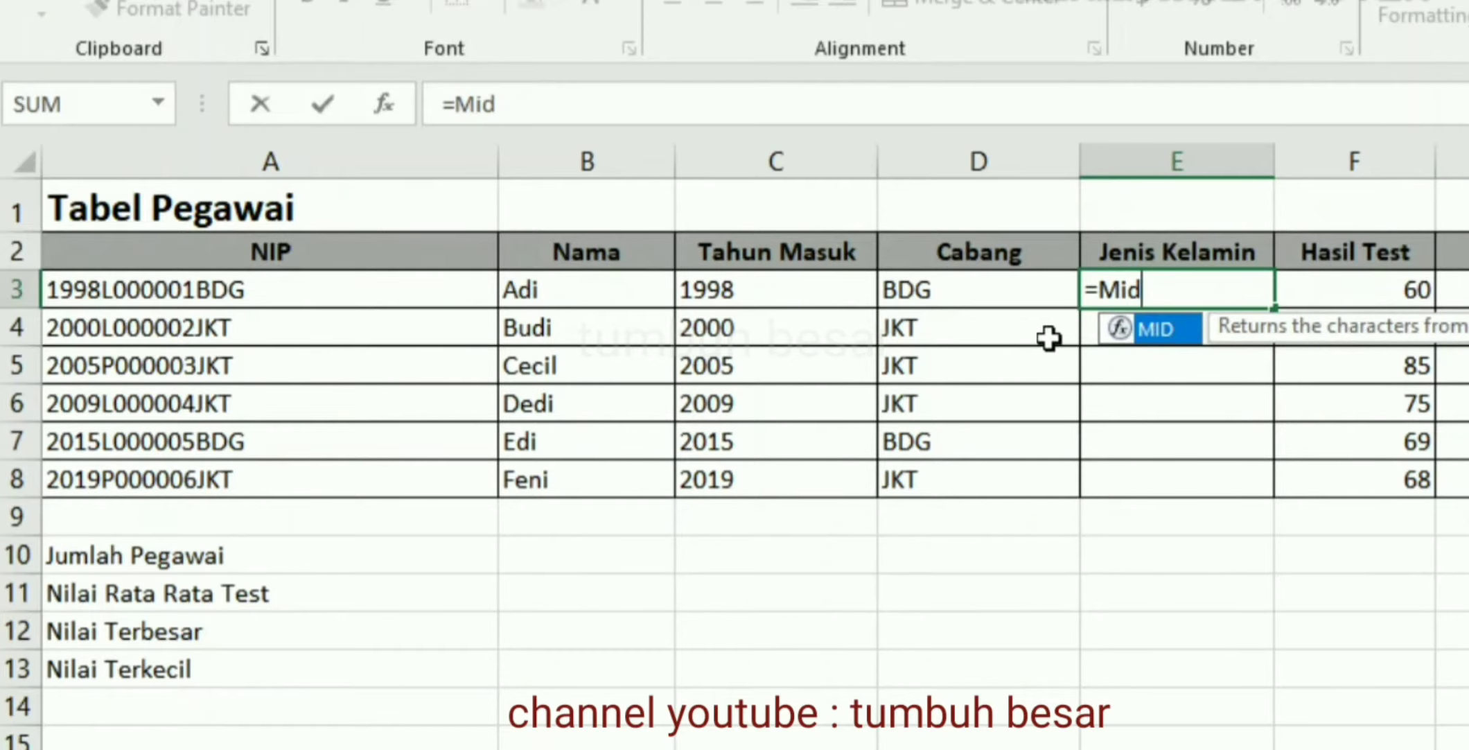
pyautogui.doubleClick(1186, 332)
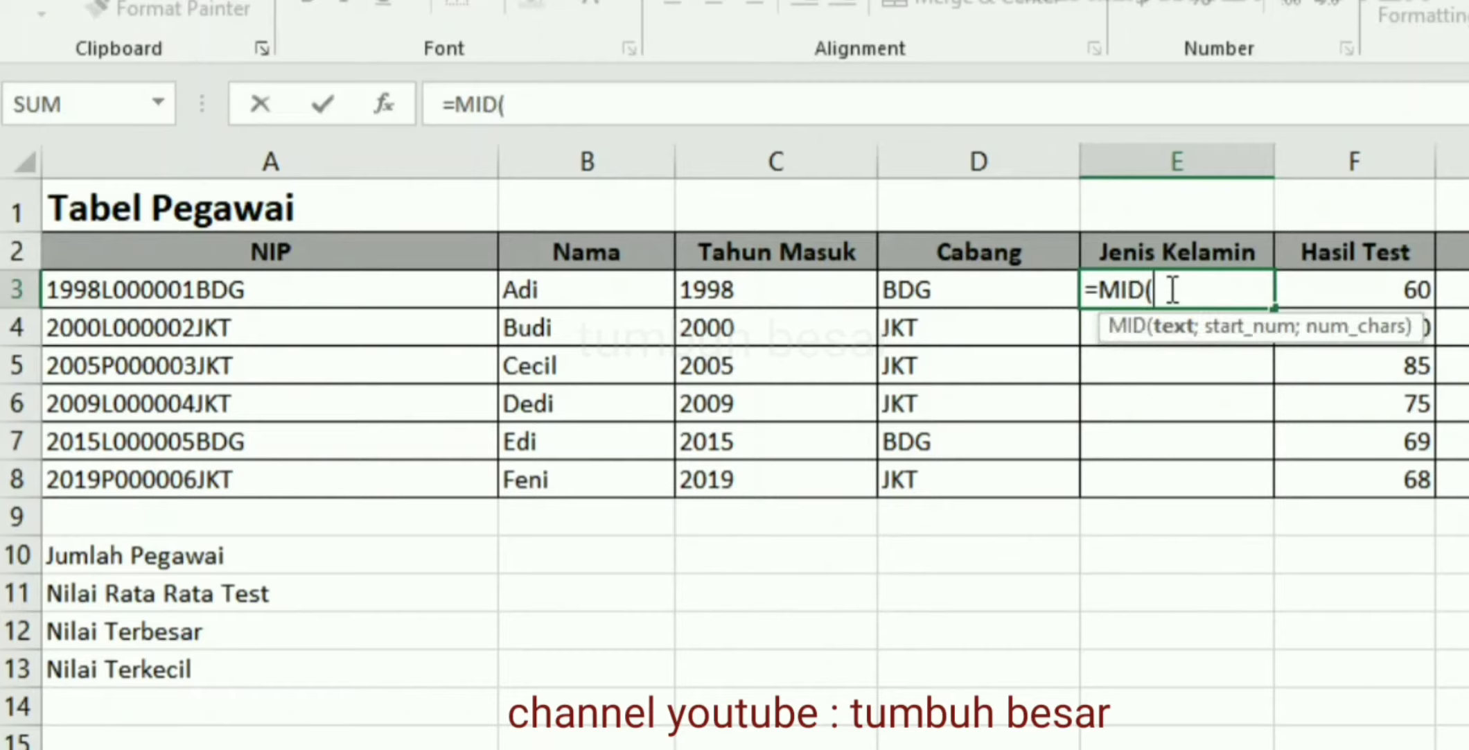
pyautogui.click(248, 295)
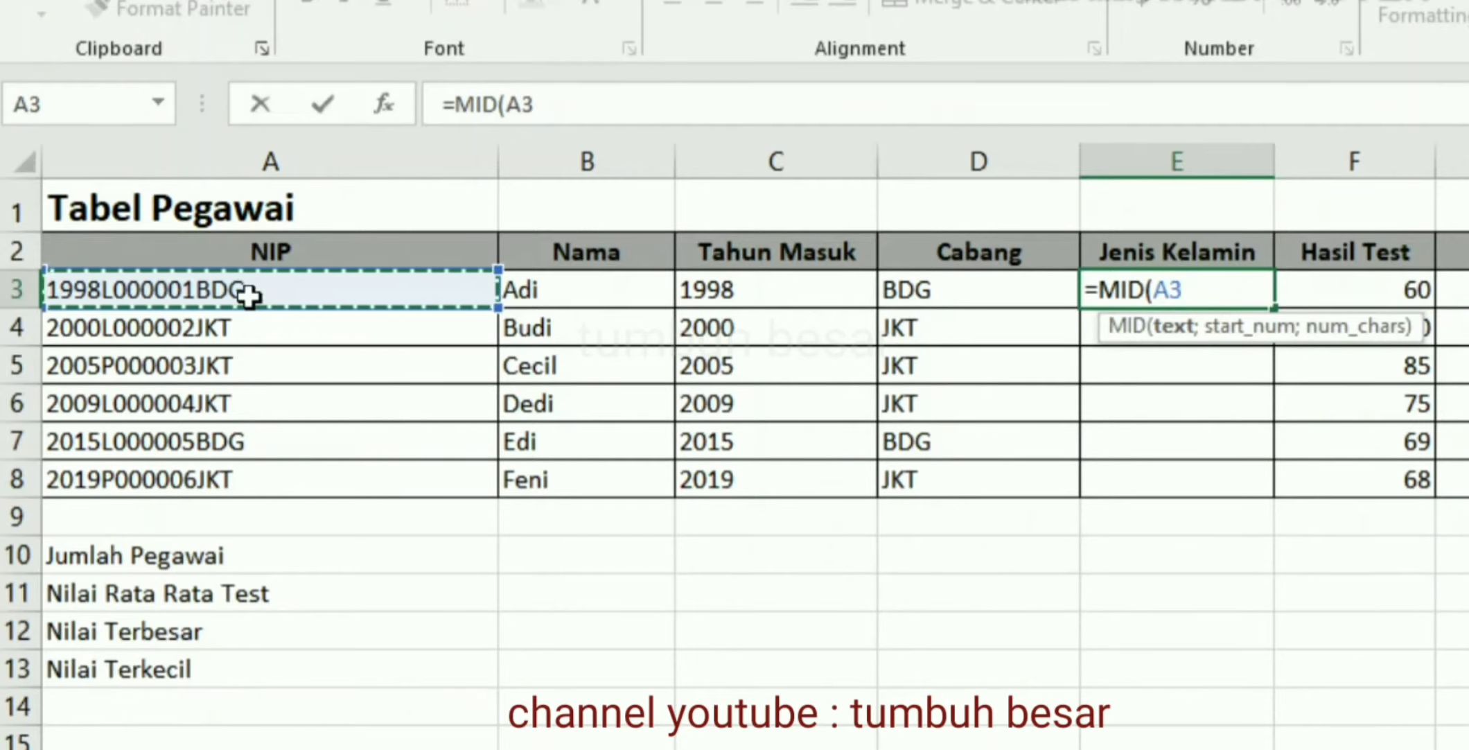
pyautogui.press('BackSpace')
pyautogui.press('BackSpace')
pyautogui.press('BackSpace')
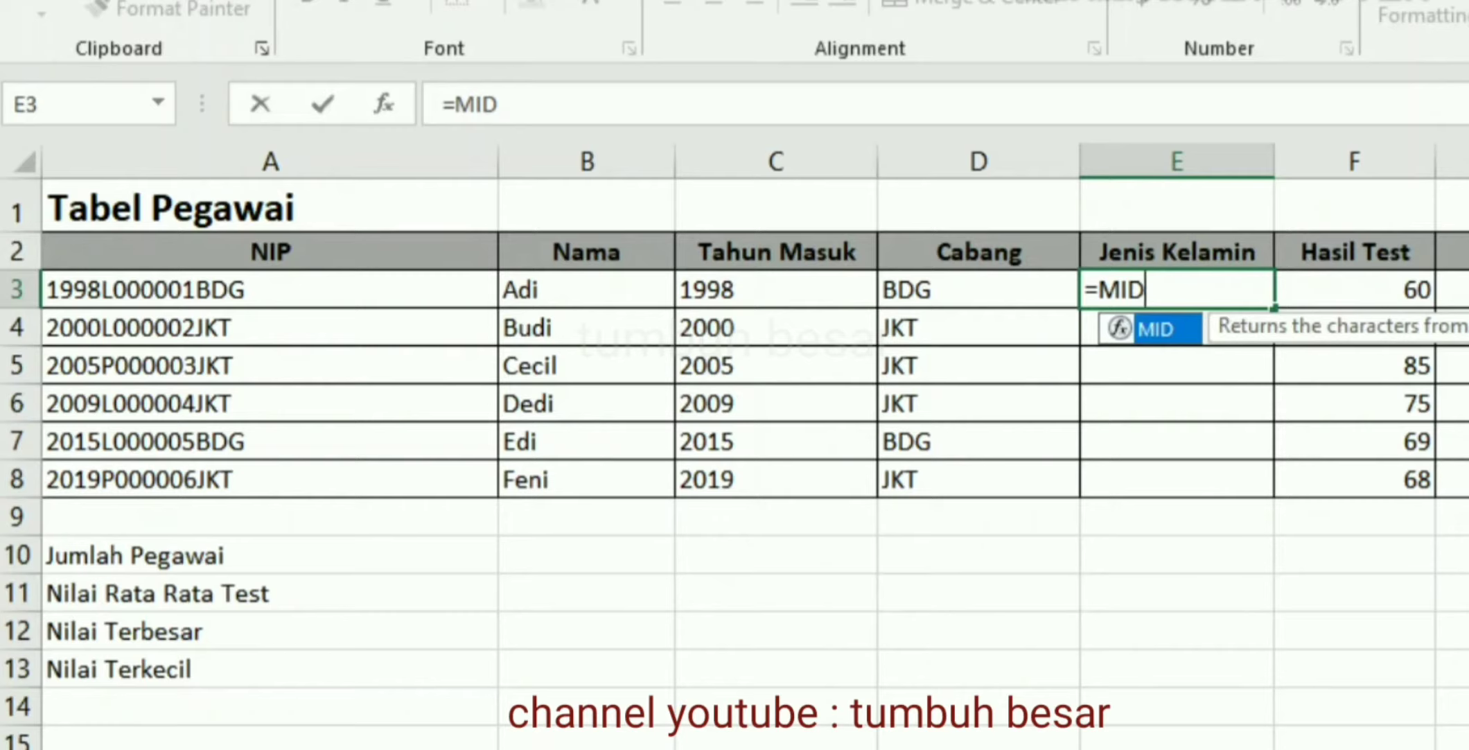
pyautogui.write('(')
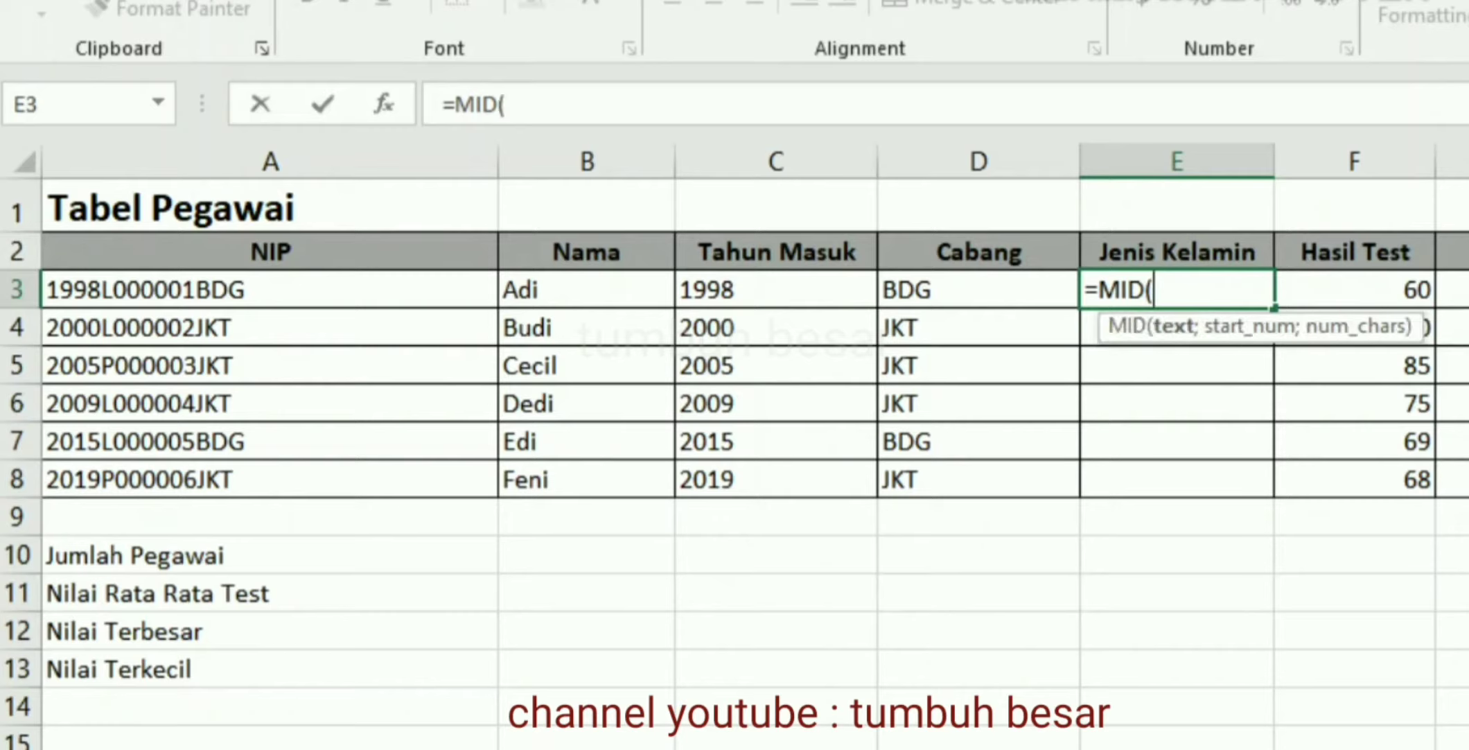
# - Complete the E3 formula as =MID(A3;5;1) to extract the gender letter from the NIP
pyautogui.click(409, 287)
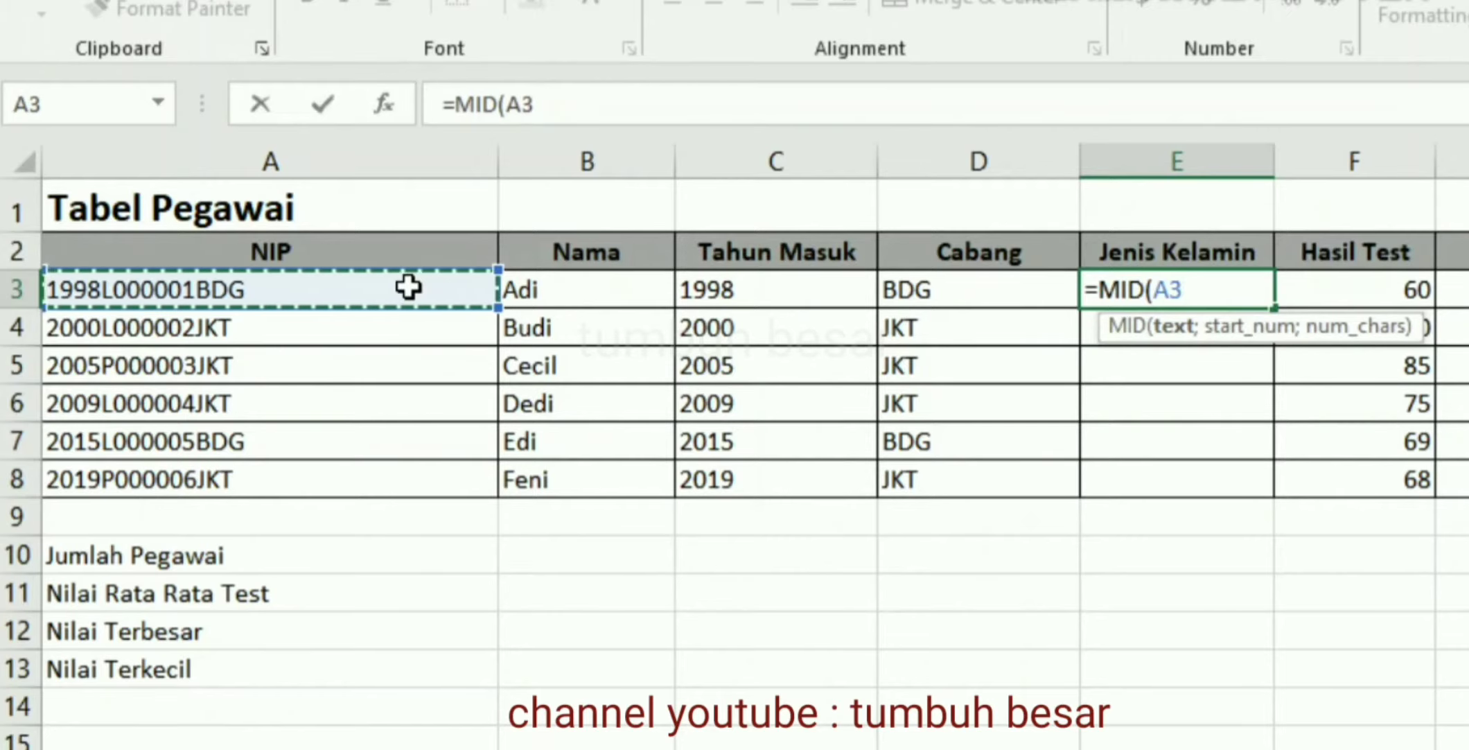
pyautogui.write(';')
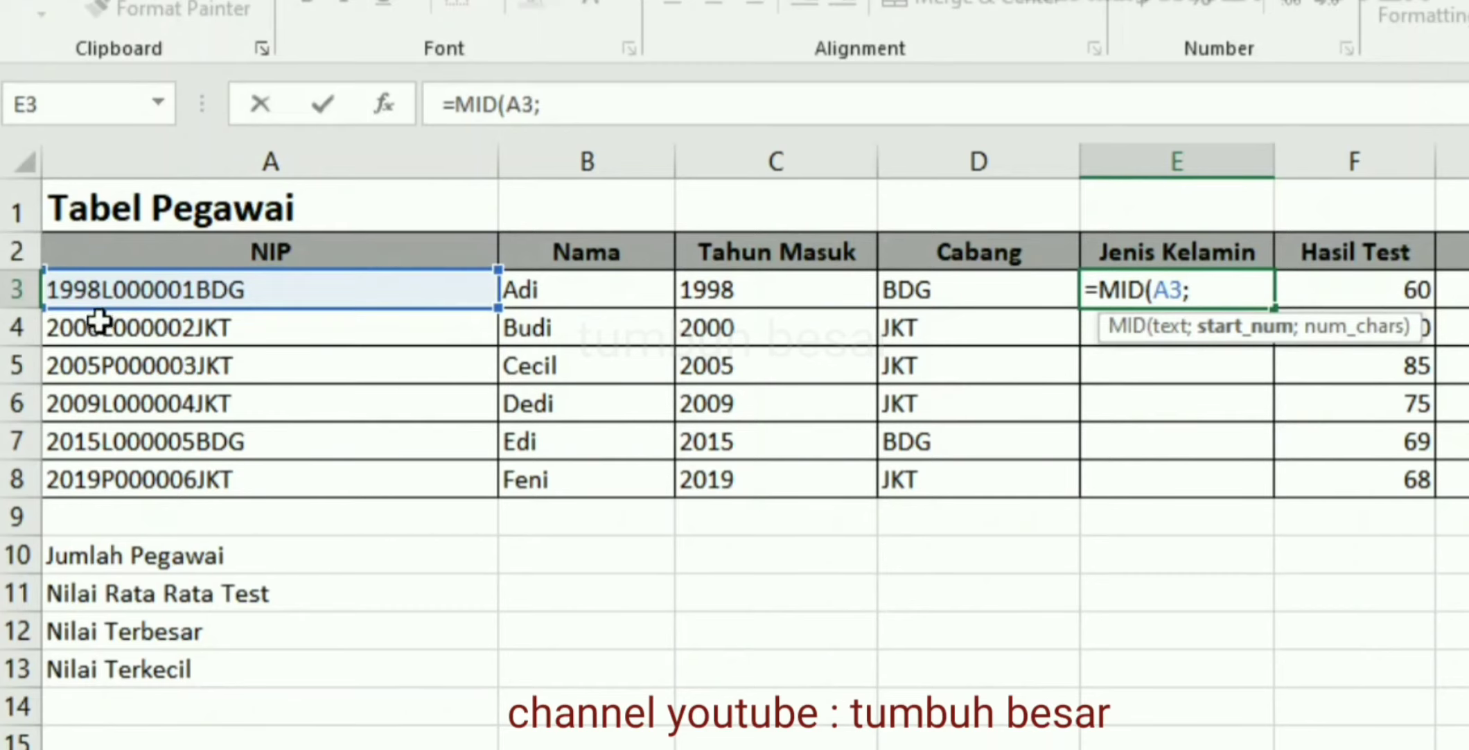
pyautogui.write('5;')
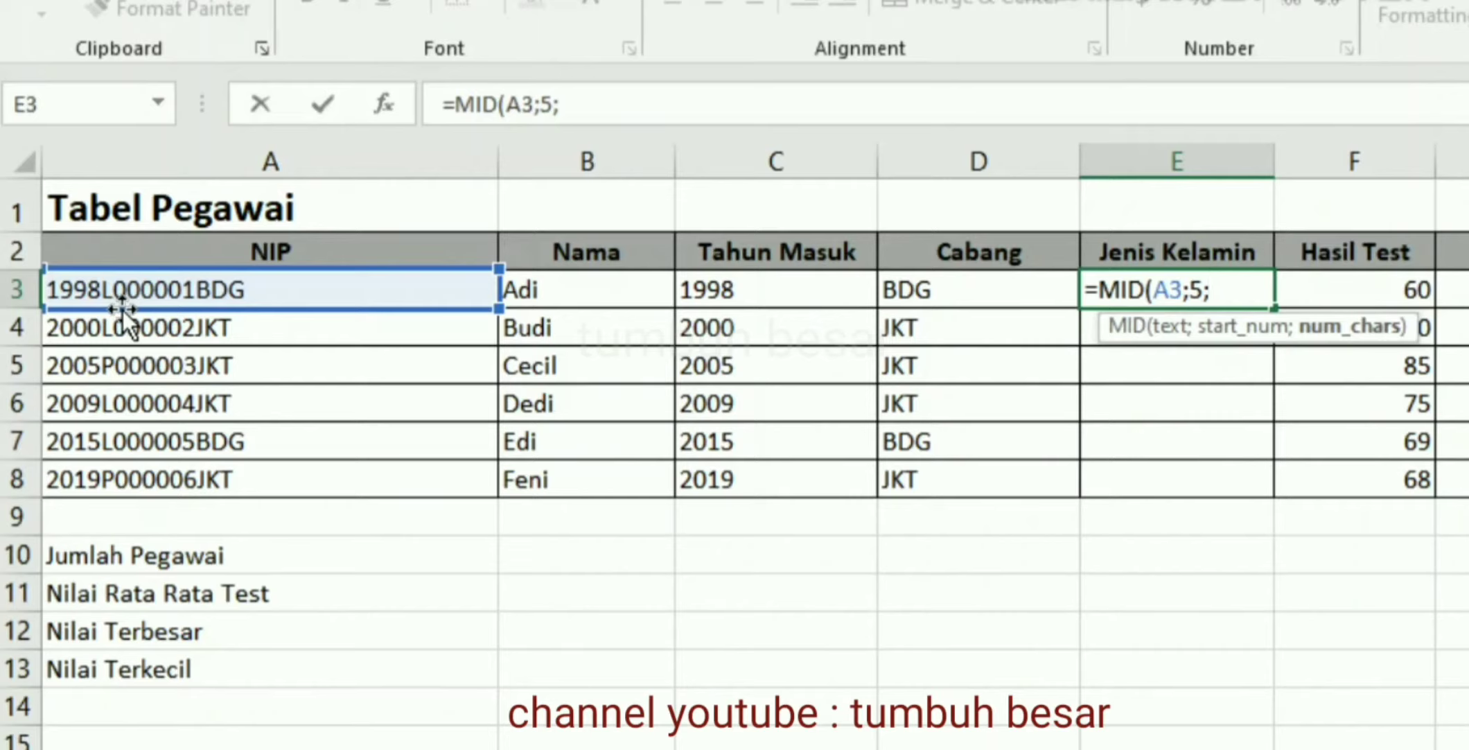
pyautogui.write('1)')
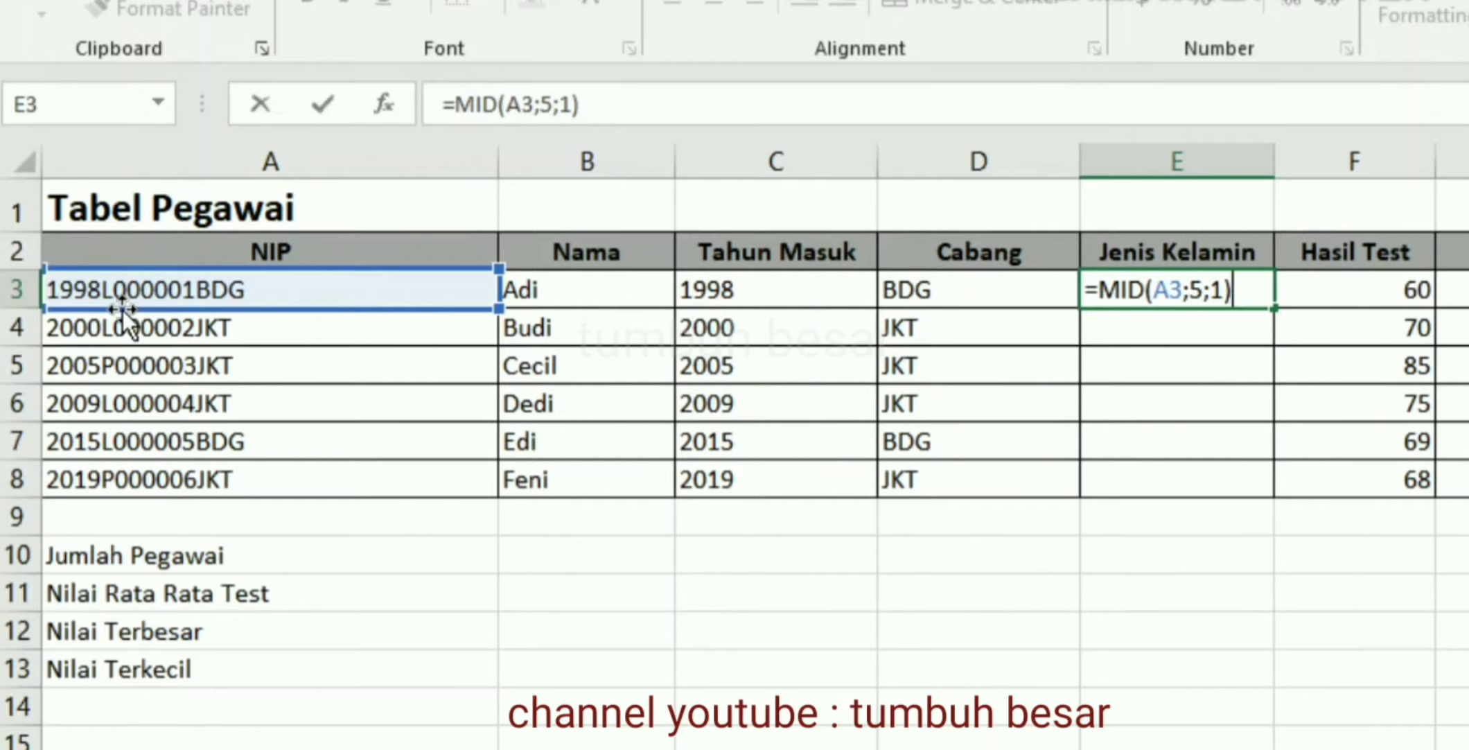
pyautogui.press('Return')
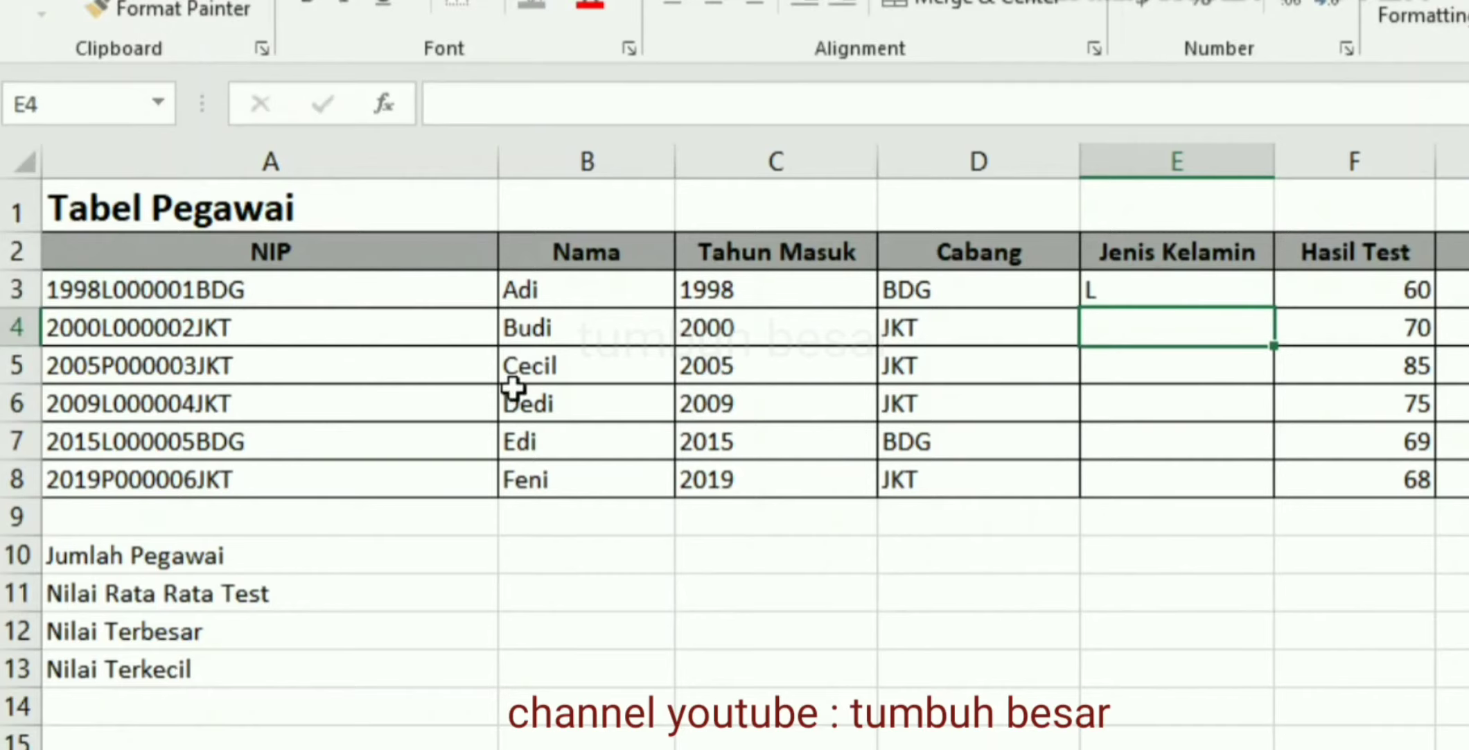
# - Fill the Jenis Kelamin formula from E3 down through E8
pyautogui.click(1175, 280)
pyautogui.moveTo(1275, 309); pyautogui.dragTo(1251, 485)
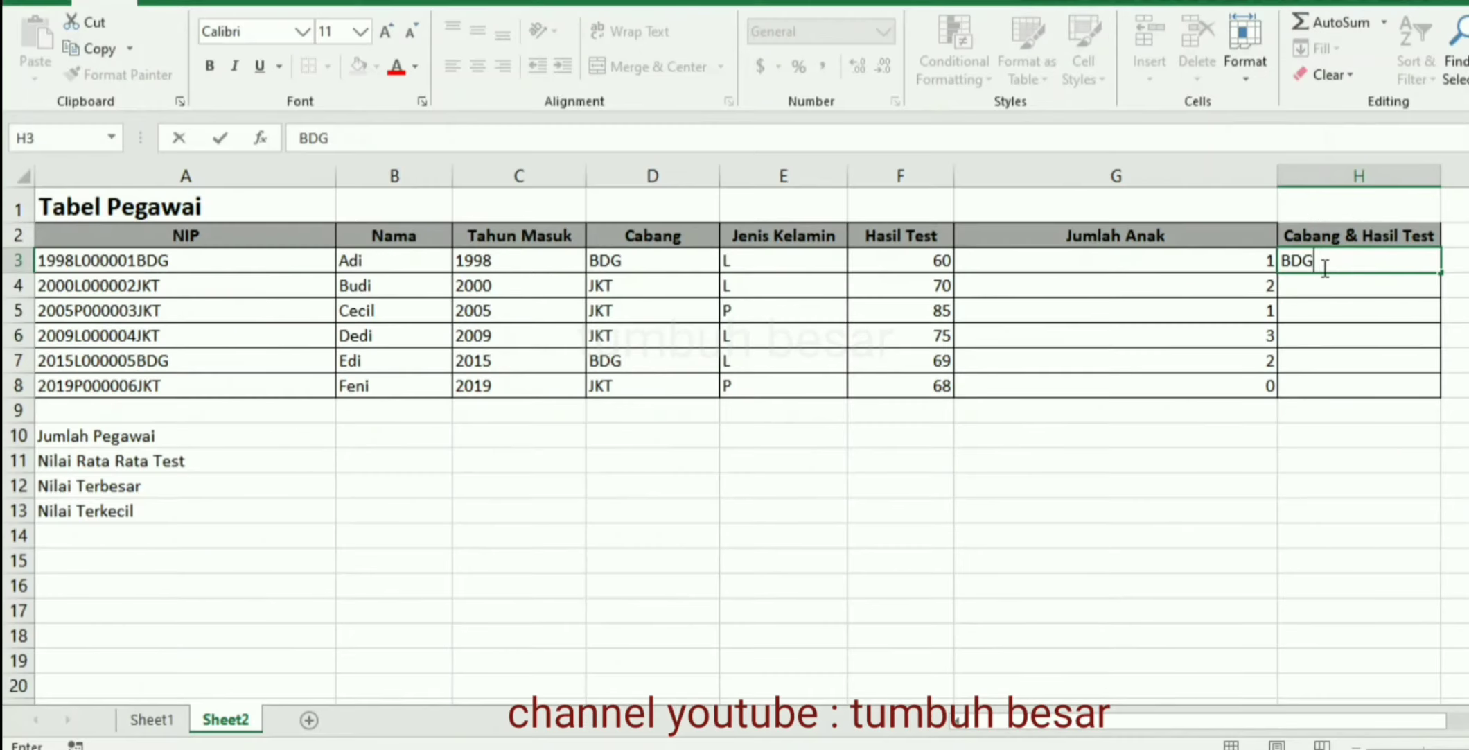
# - Replace the text in H3 with the formula =CONCATENATE(D3;F3) to join Cabang and Hasil Test
pyautogui.press('BackSpace')
pyautogui.press('BackSpace')
pyautogui.press('BackSpace')
pyautogui.write('=')
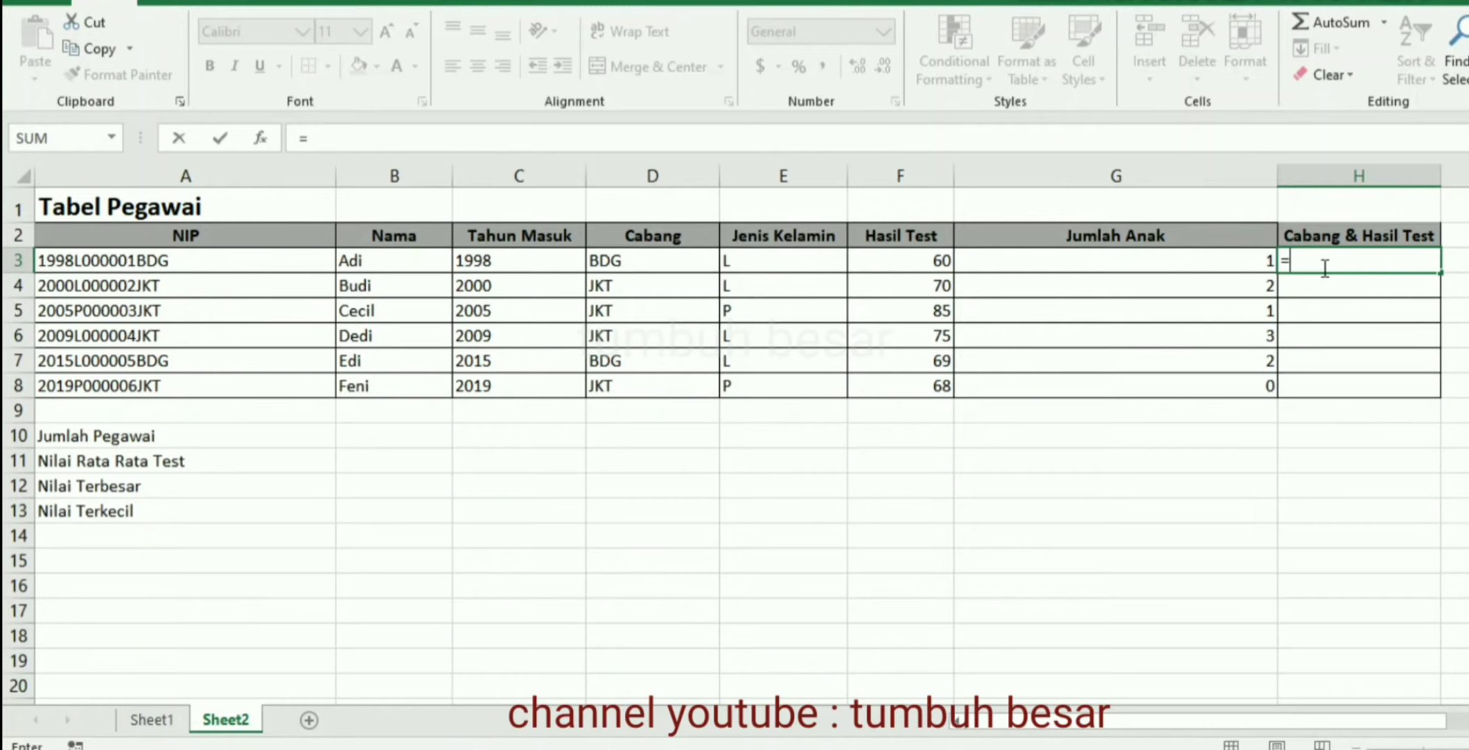
pyautogui.write('concat')
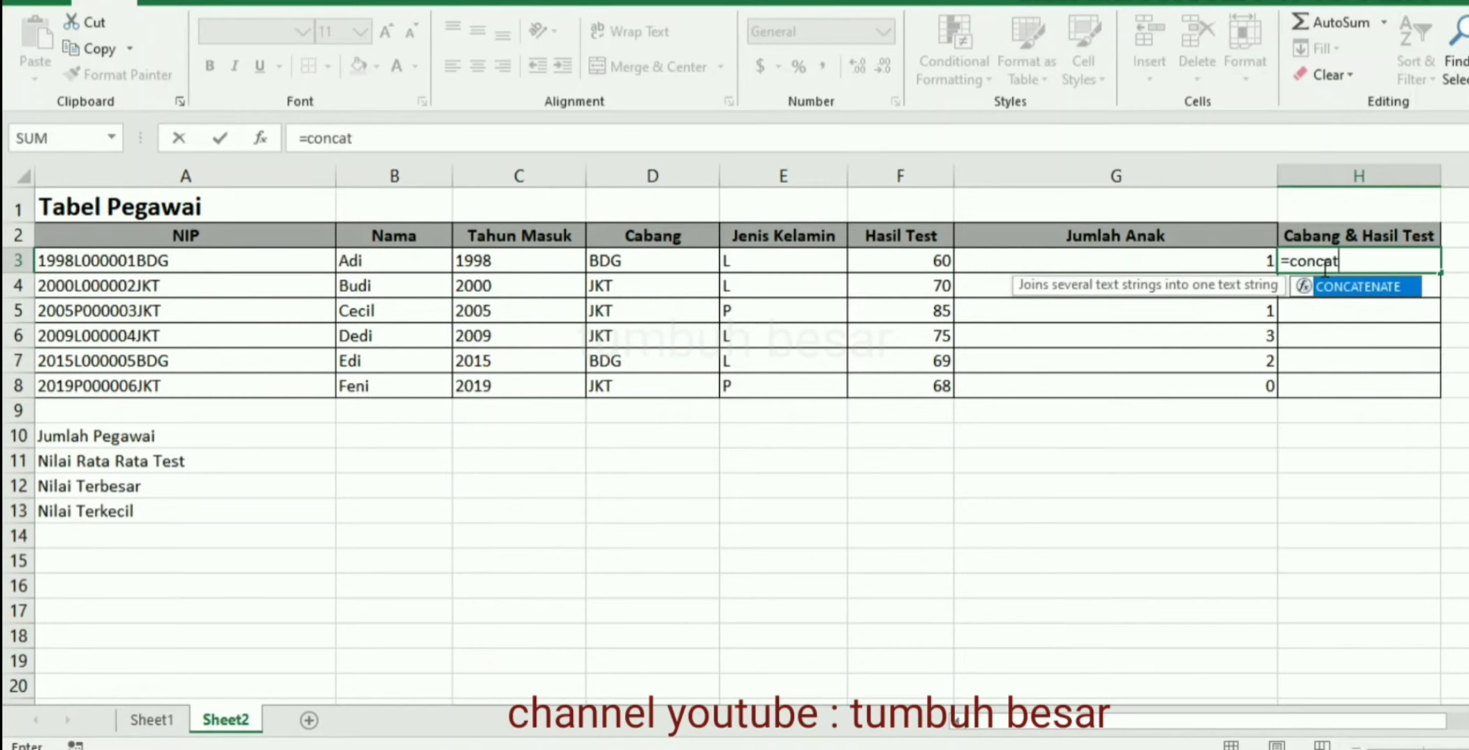
pyautogui.doubleClick(1369, 287)
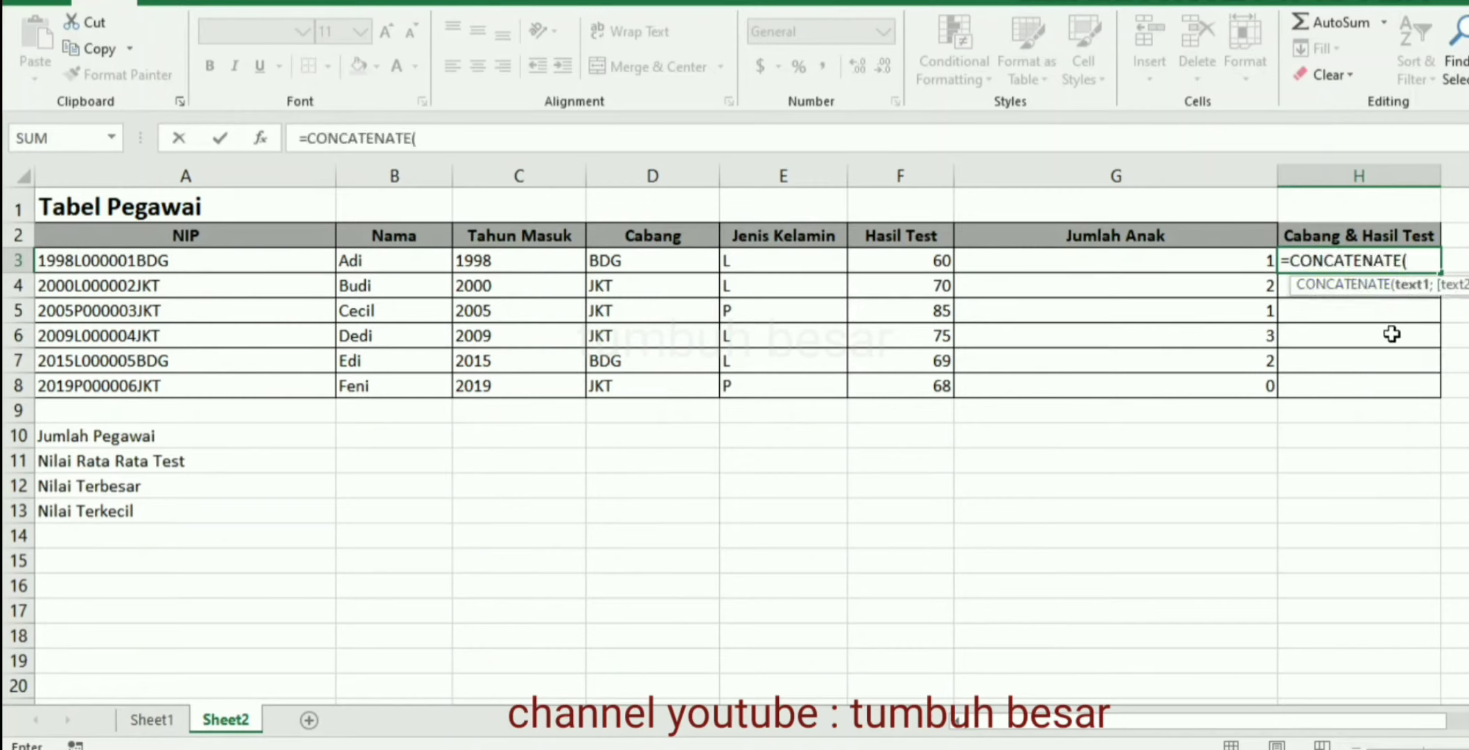
pyautogui.click(639, 261)
pyautogui.write(';')
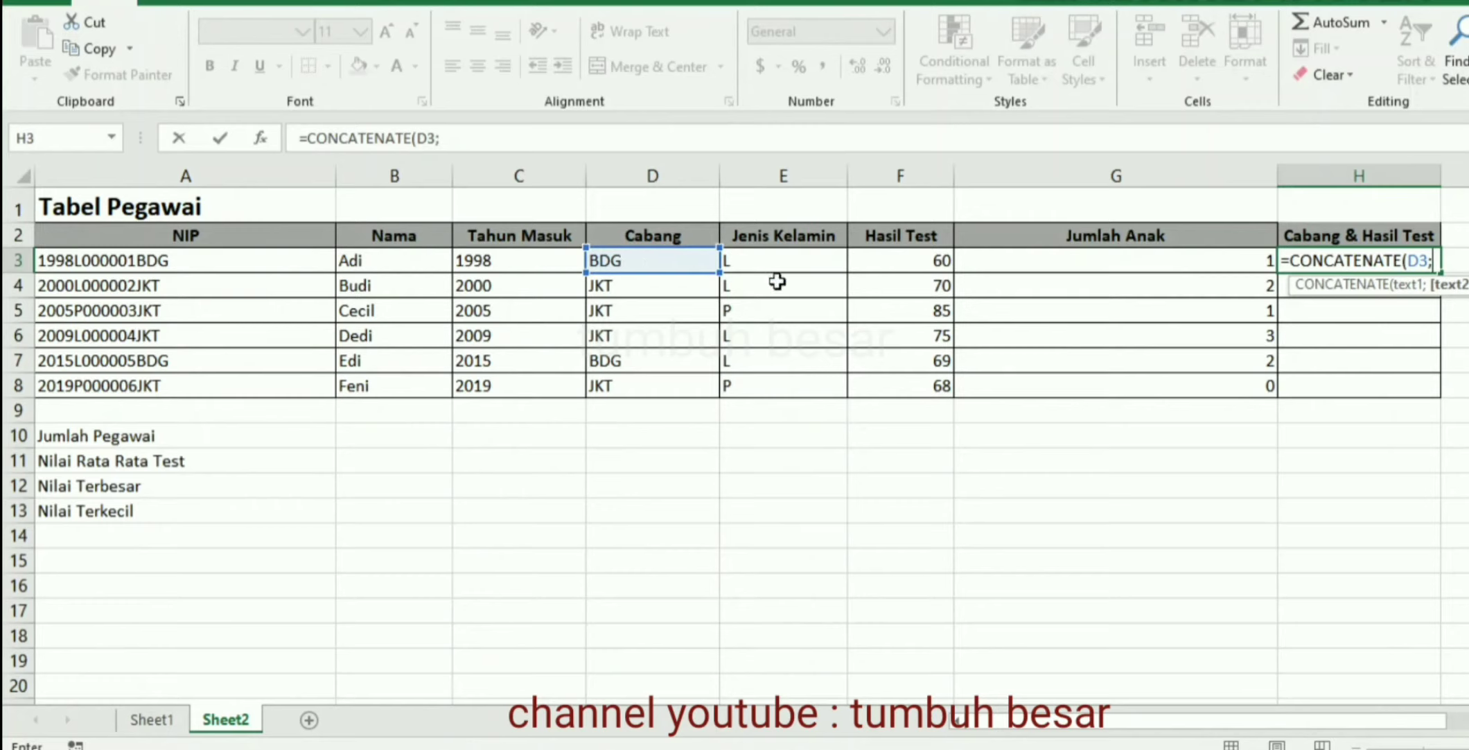
pyautogui.click(909, 261)
pyautogui.write(')')
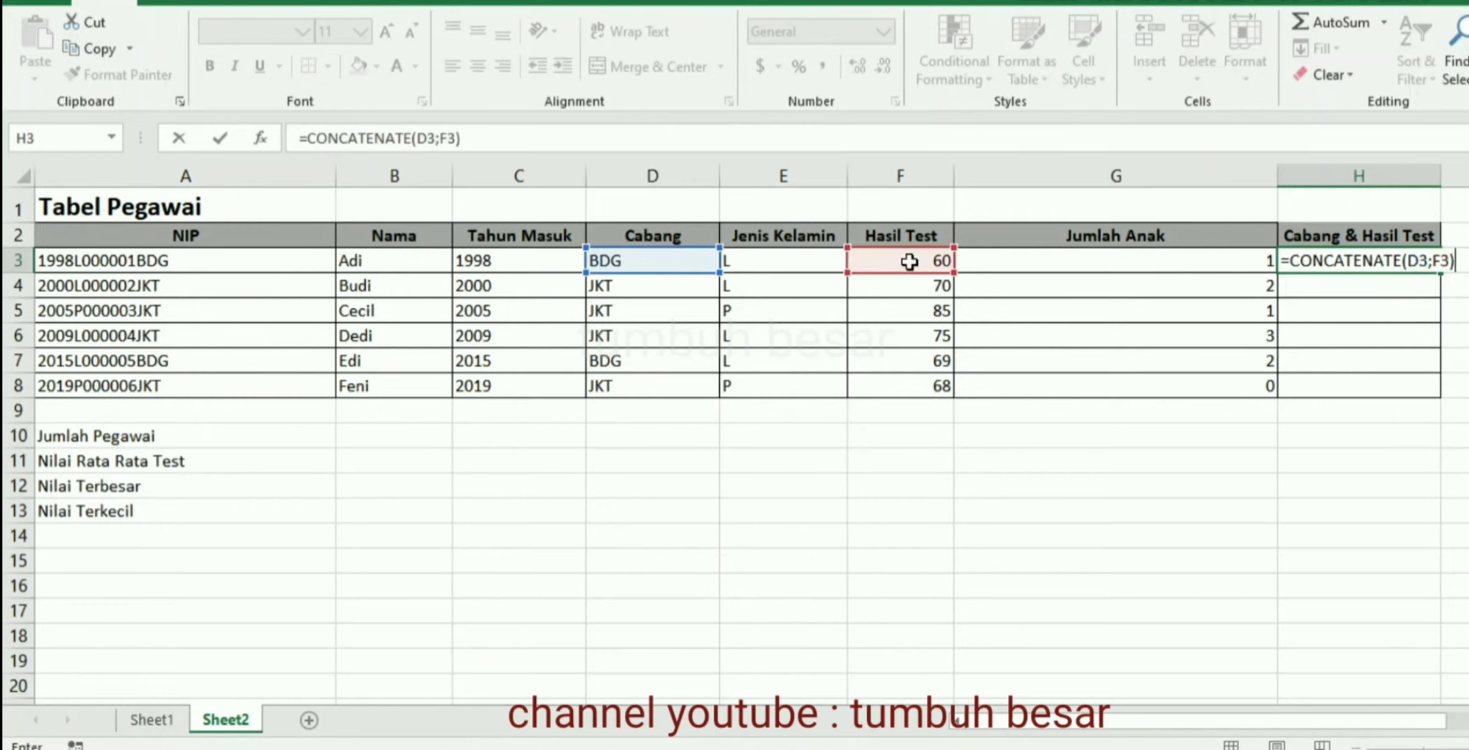
pyautogui.press('Return')
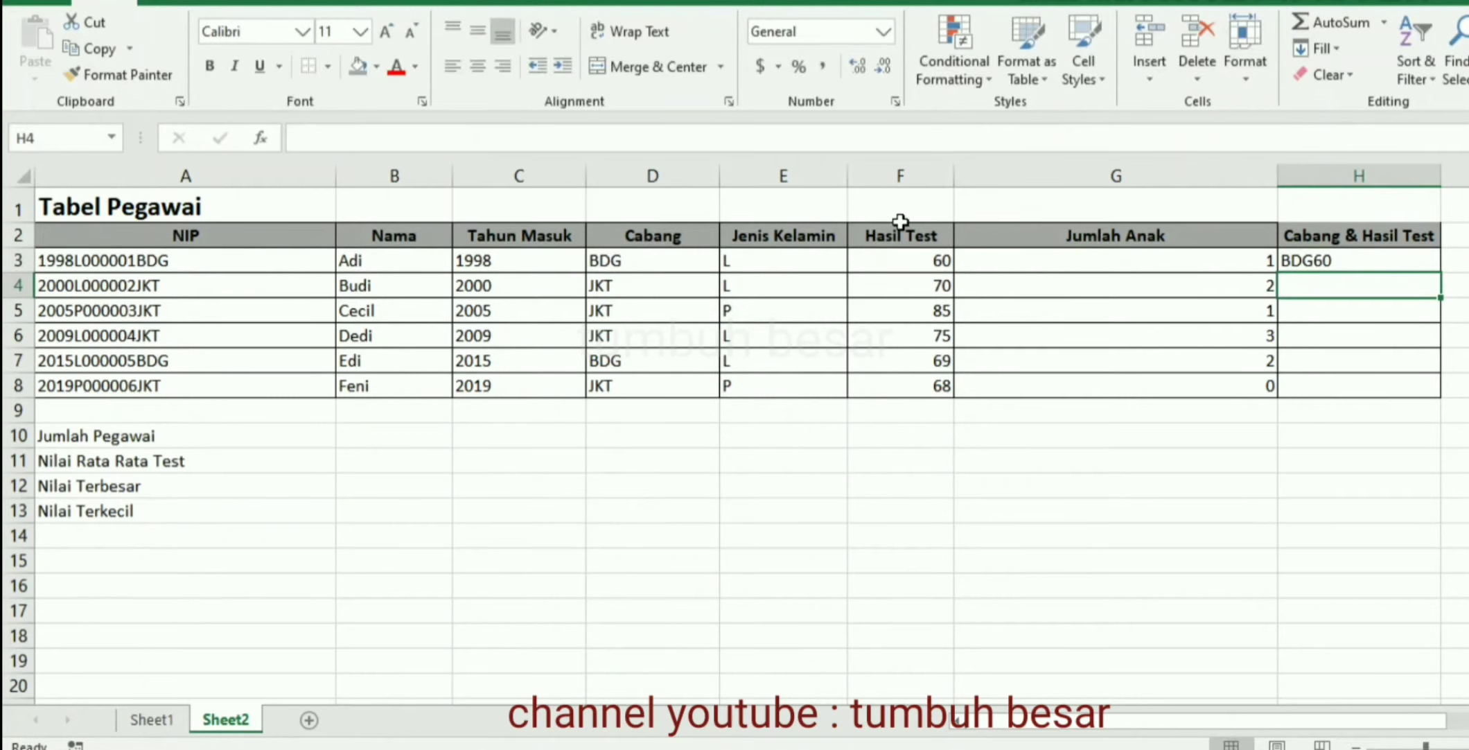
# - Insert the letter A as a middle argument in the H3 formula, making it =CONCATENATE(D3;"A";F3)
pyautogui.click(1309, 262)
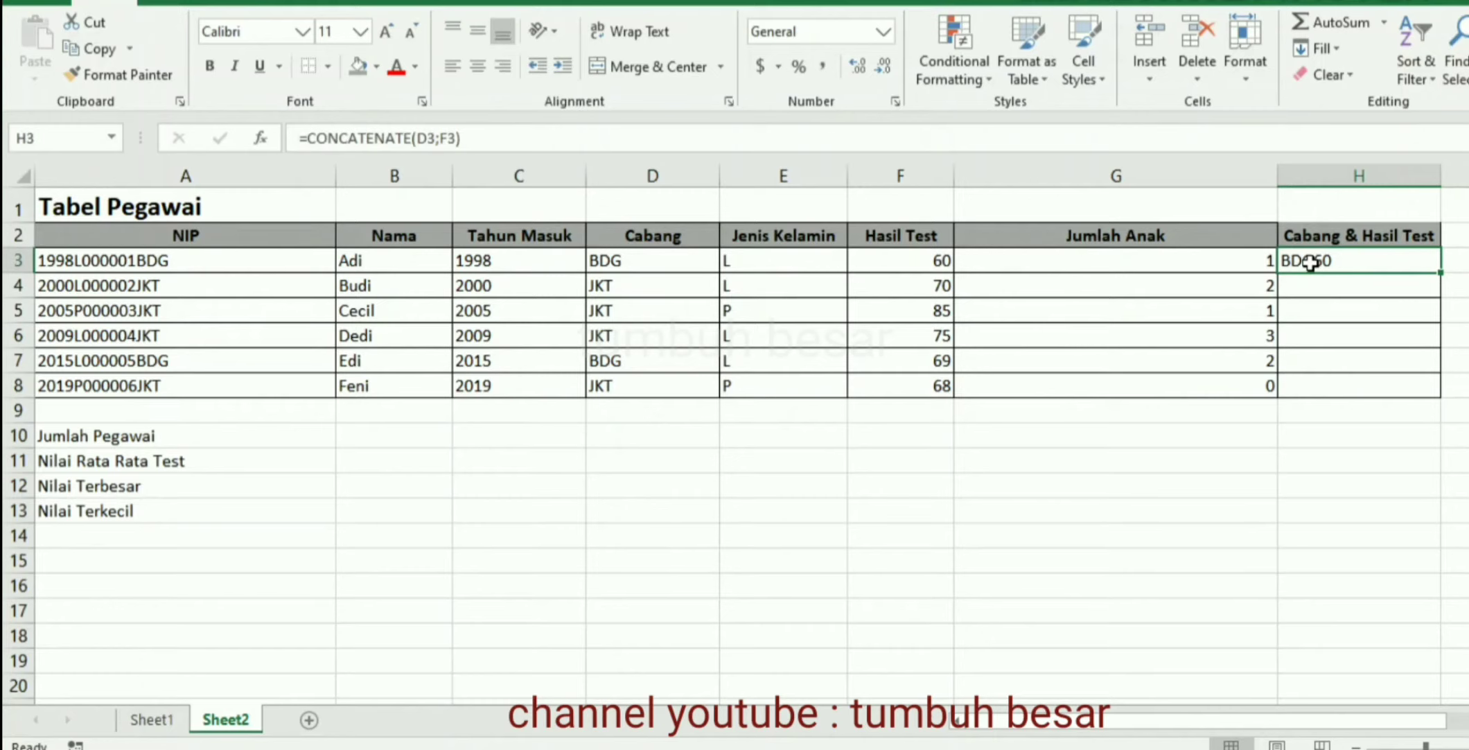
pyautogui.doubleClick(1309, 262)
pyautogui.press('Return')
pyautogui.press('Up')
pyautogui.click(442, 140)
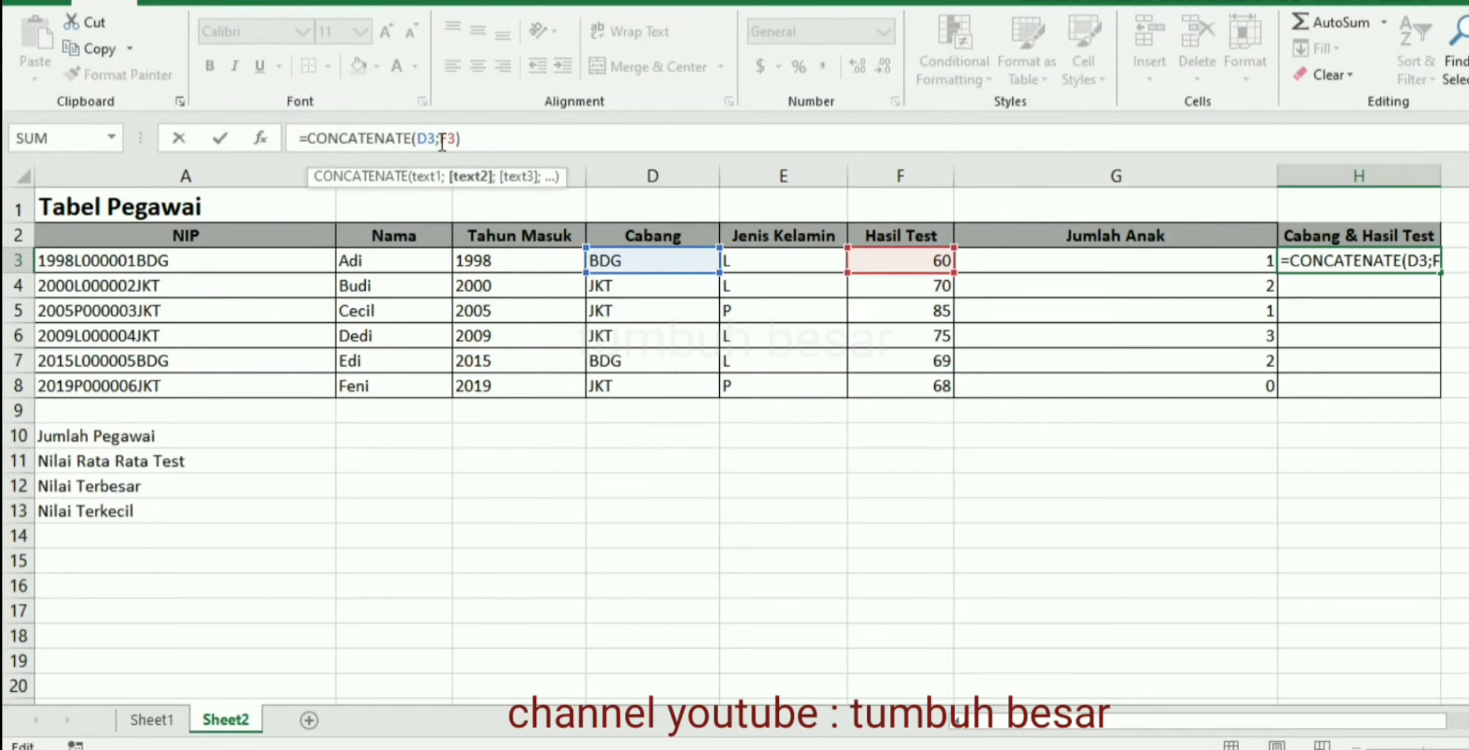
pyautogui.write('"')
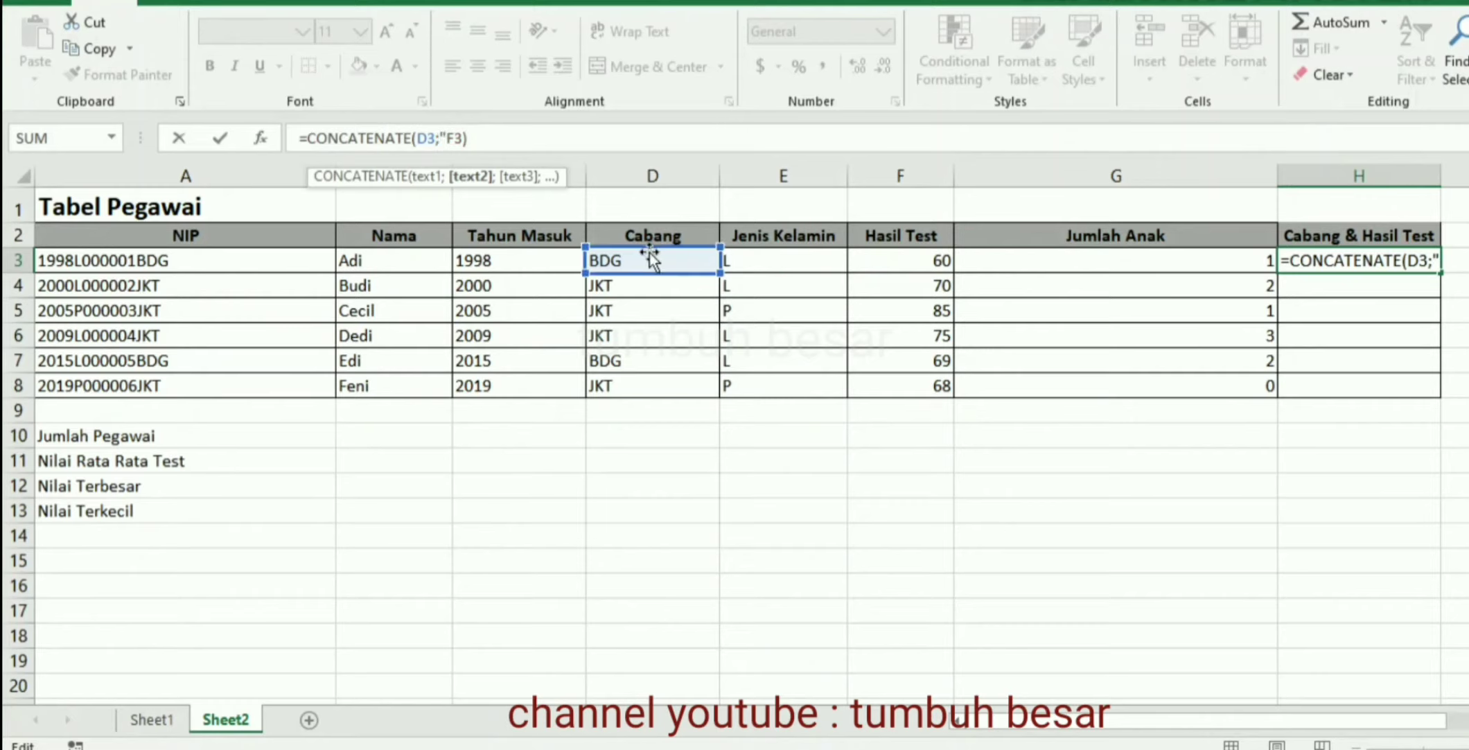
pyautogui.write('A')
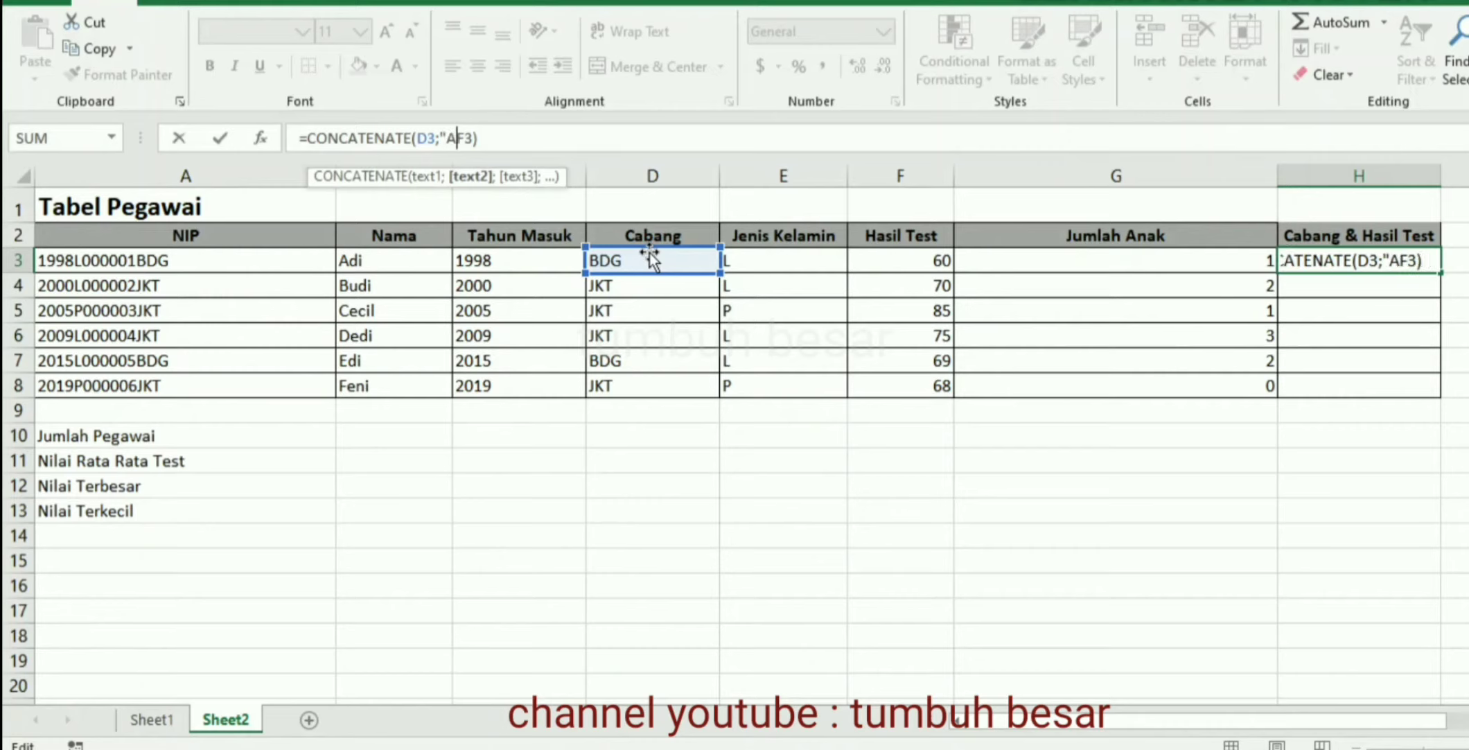
pyautogui.write('";')
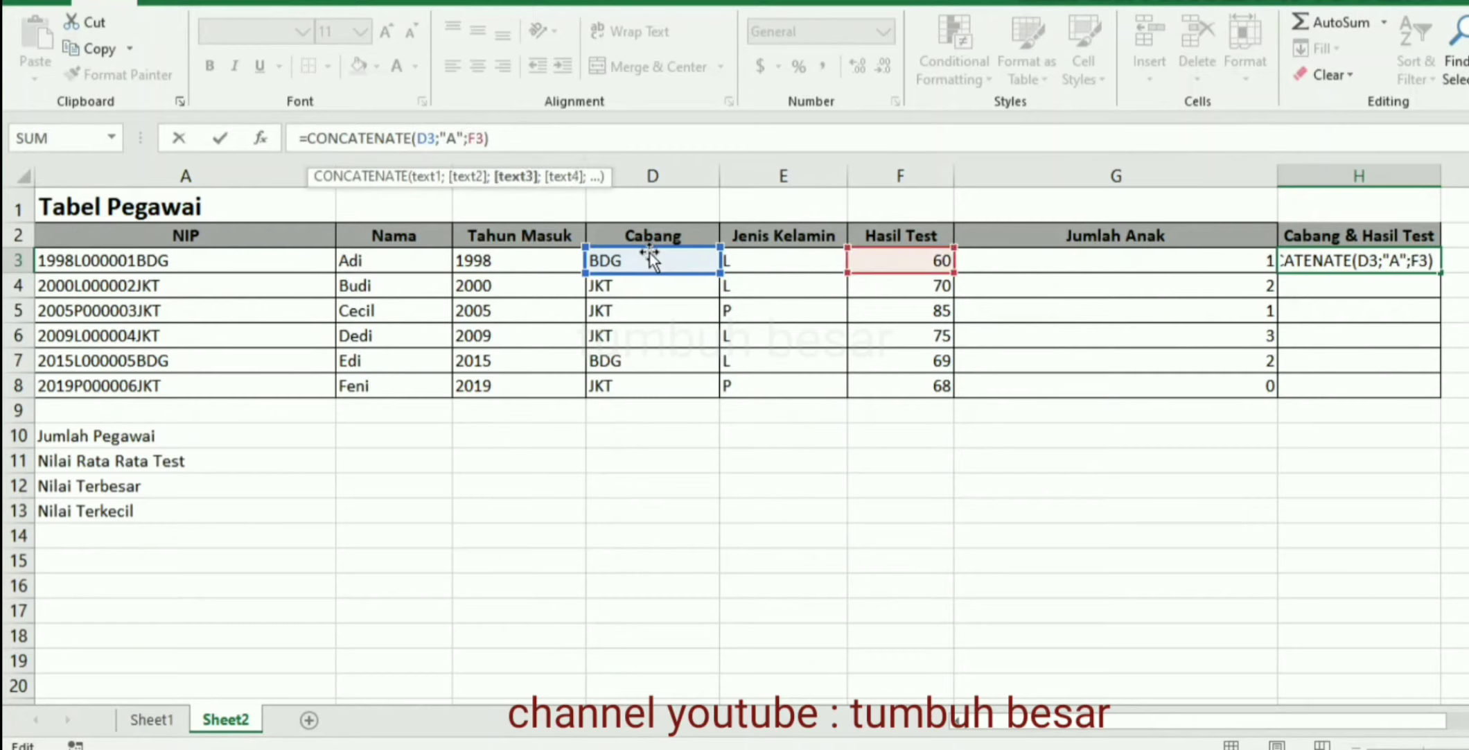
pyautogui.press('Return')
pyautogui.press('Up')
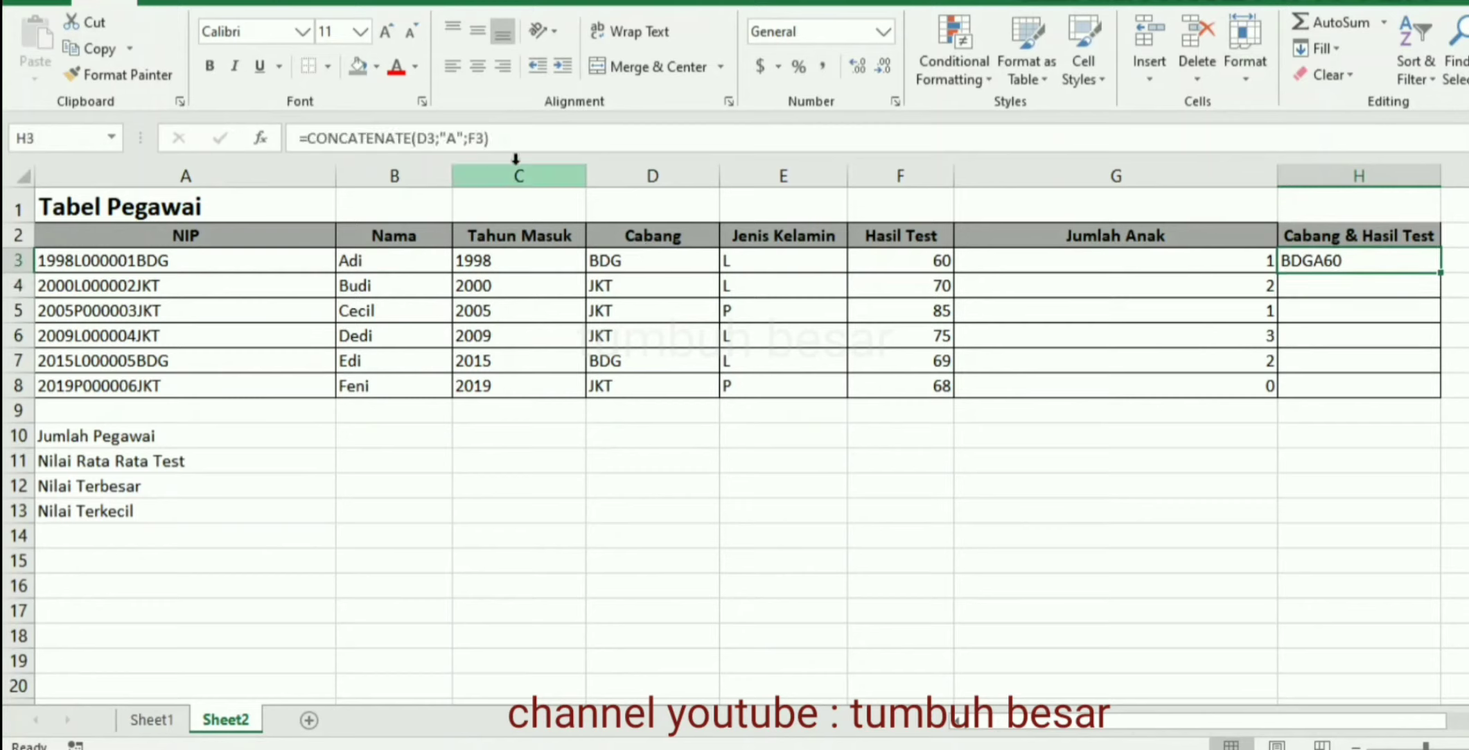
# - Replace the letter A in the H3 formula with a space, making it =CONCATENATE(D3;" ";F3)
pyautogui.click(455, 138)
pyautogui.press('BackSpace')
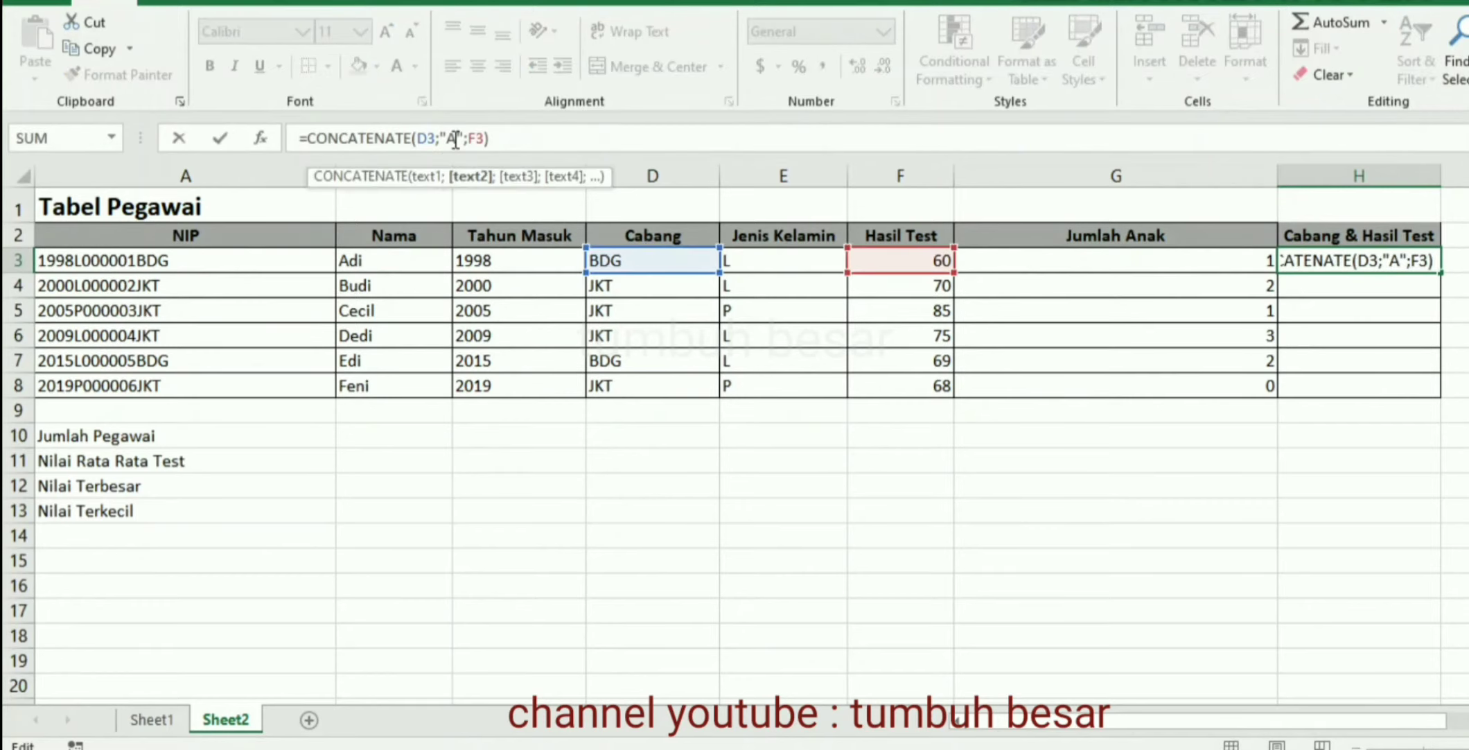
pyautogui.press('BackSpace')
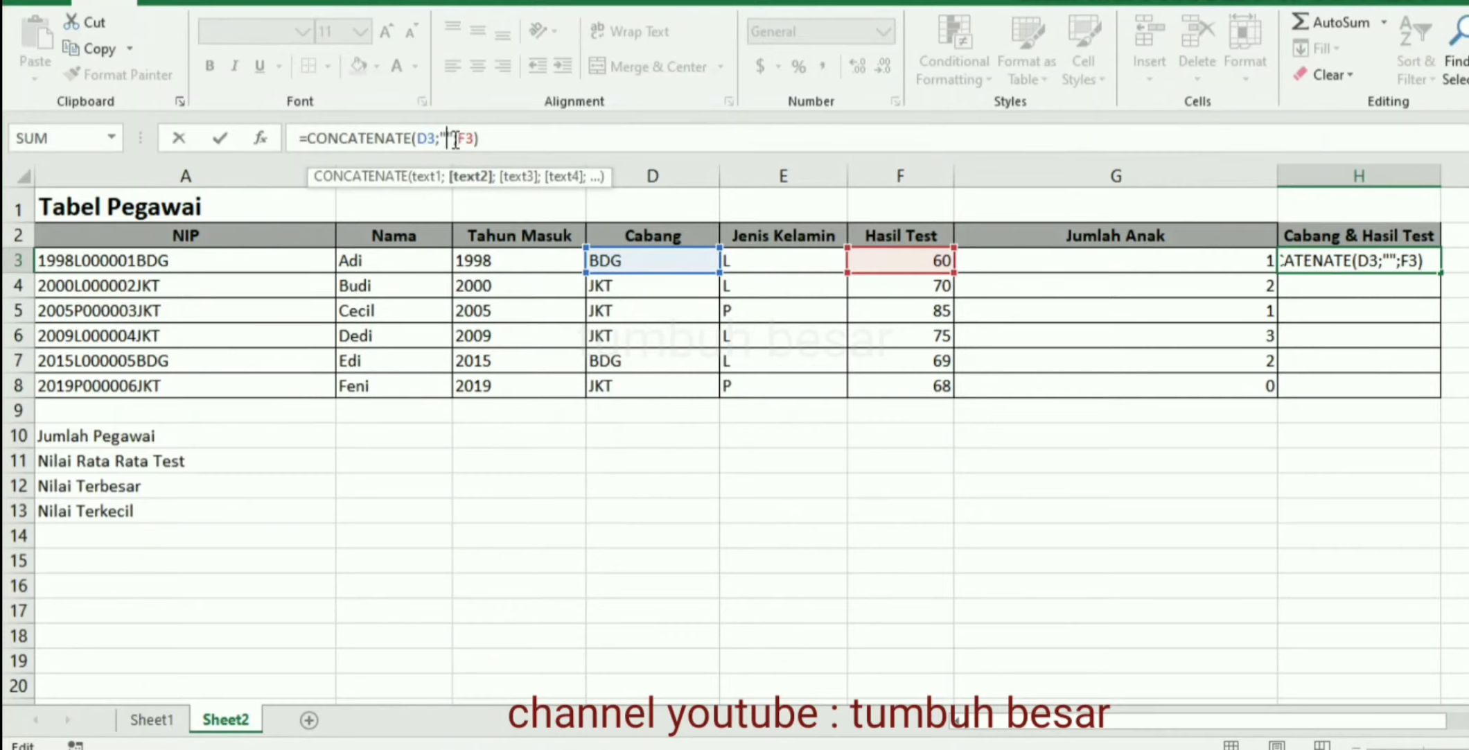
pyautogui.press('Return')
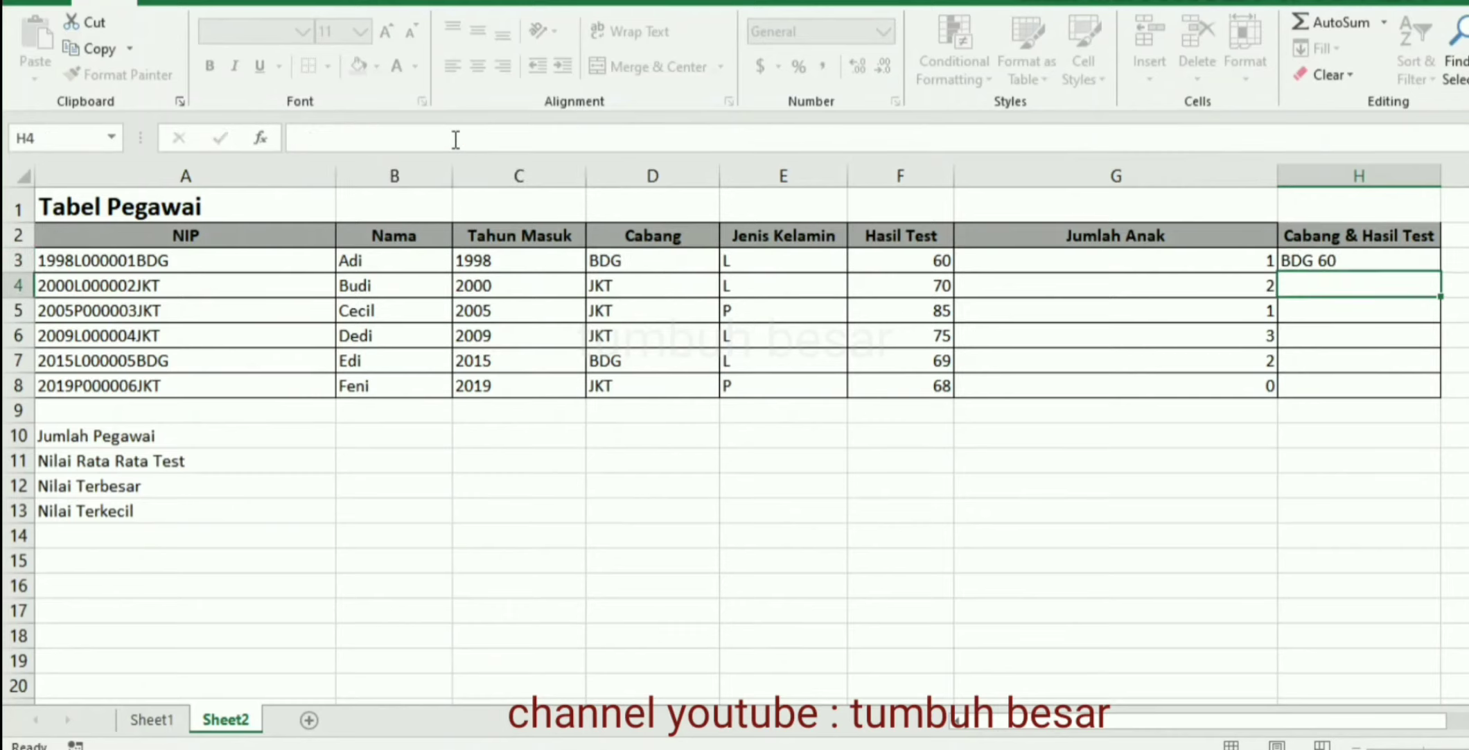
pyautogui.press('Up')
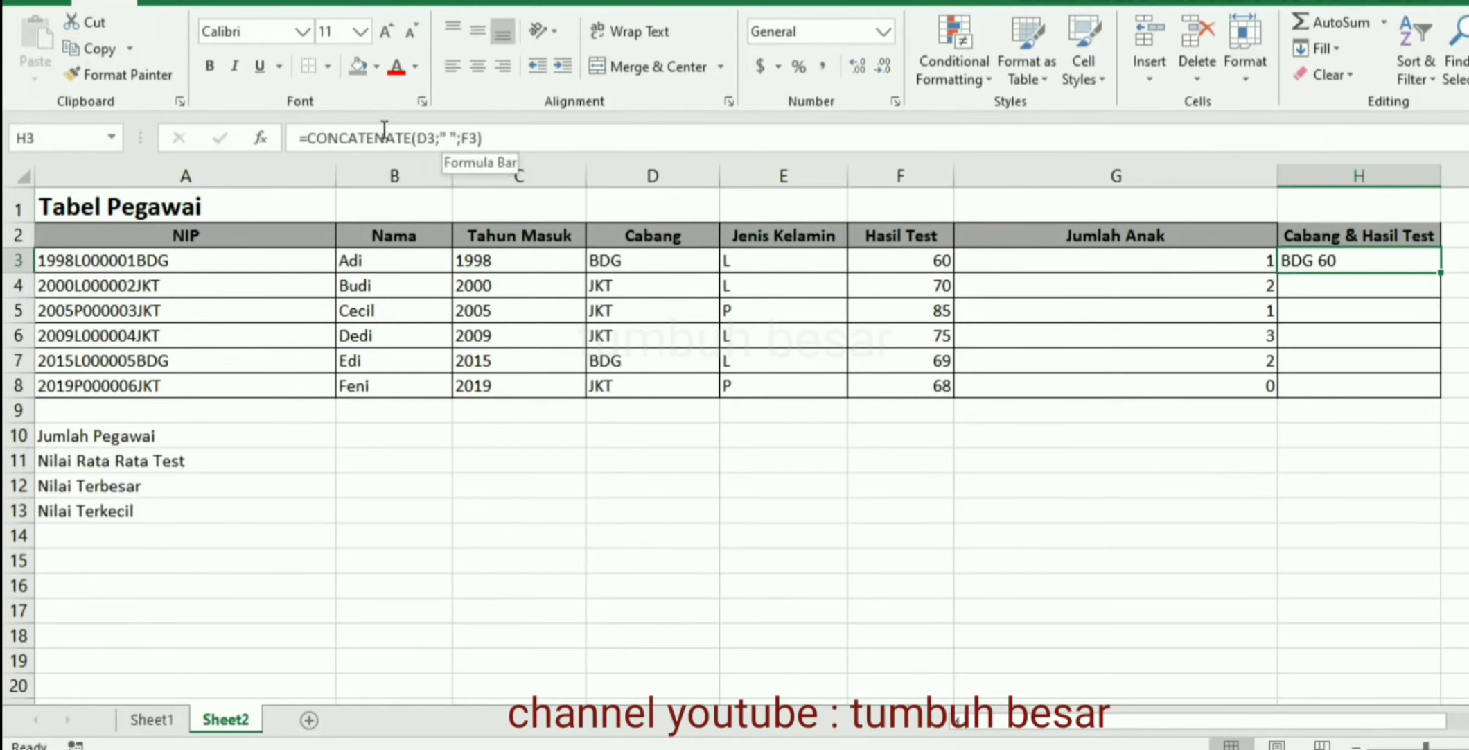
# - Insert the text "Cabang" as the first argument of the CONCATENATE formula in H3, before D3
pyautogui.click(416, 140)
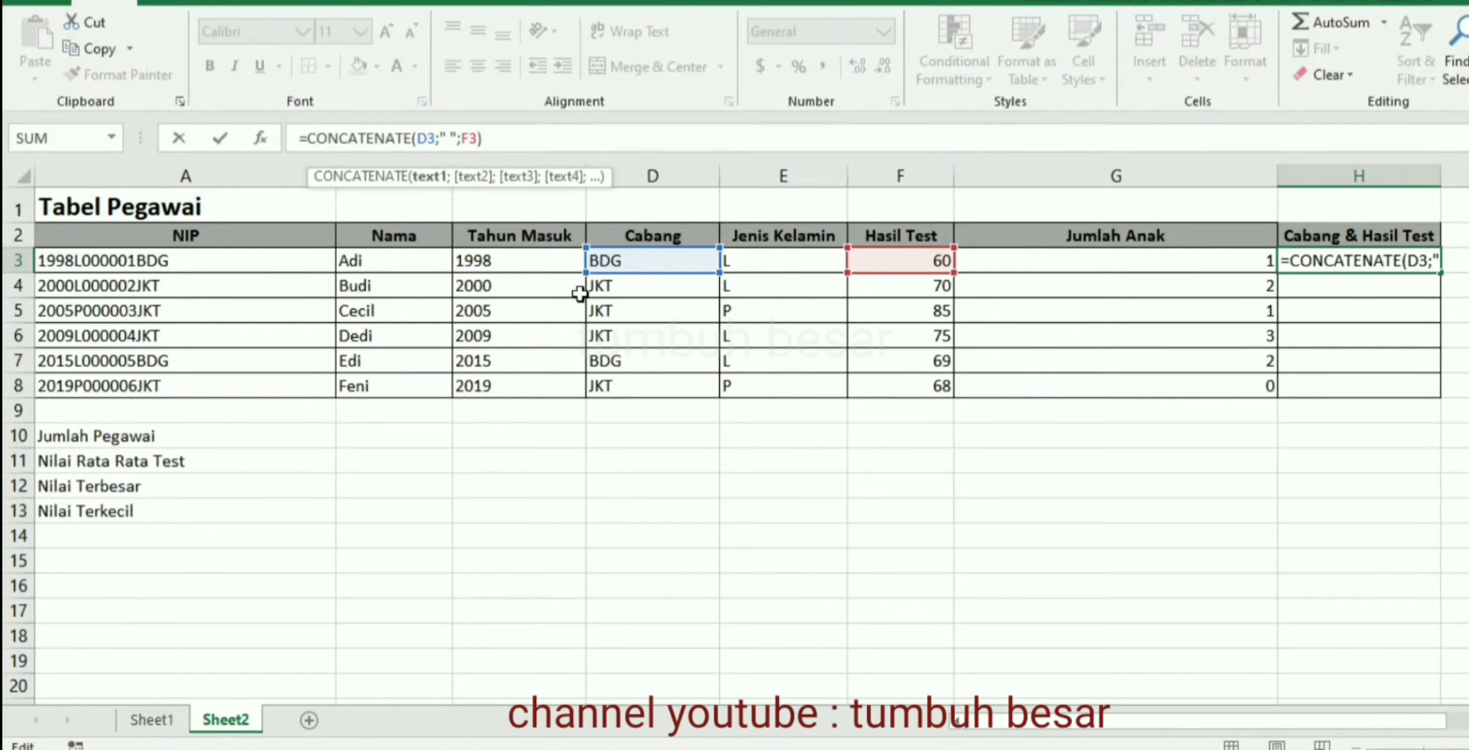
pyautogui.write('caba')
pyautogui.press('BackSpace')
pyautogui.press('BackSpace')
pyautogui.press('BackSpace')
pyautogui.press('BackSpace')
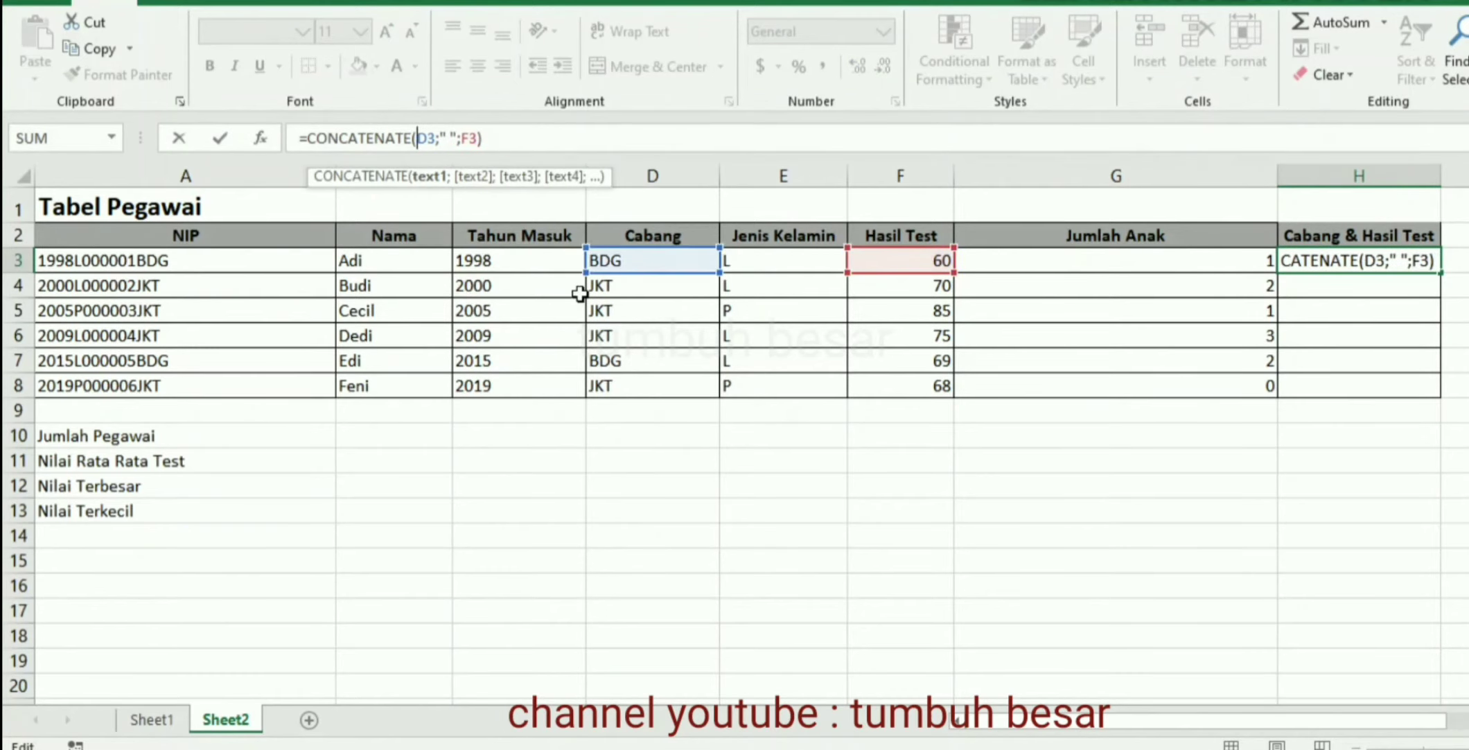
pyautogui.write('"')
pyautogui.write('Cabang')
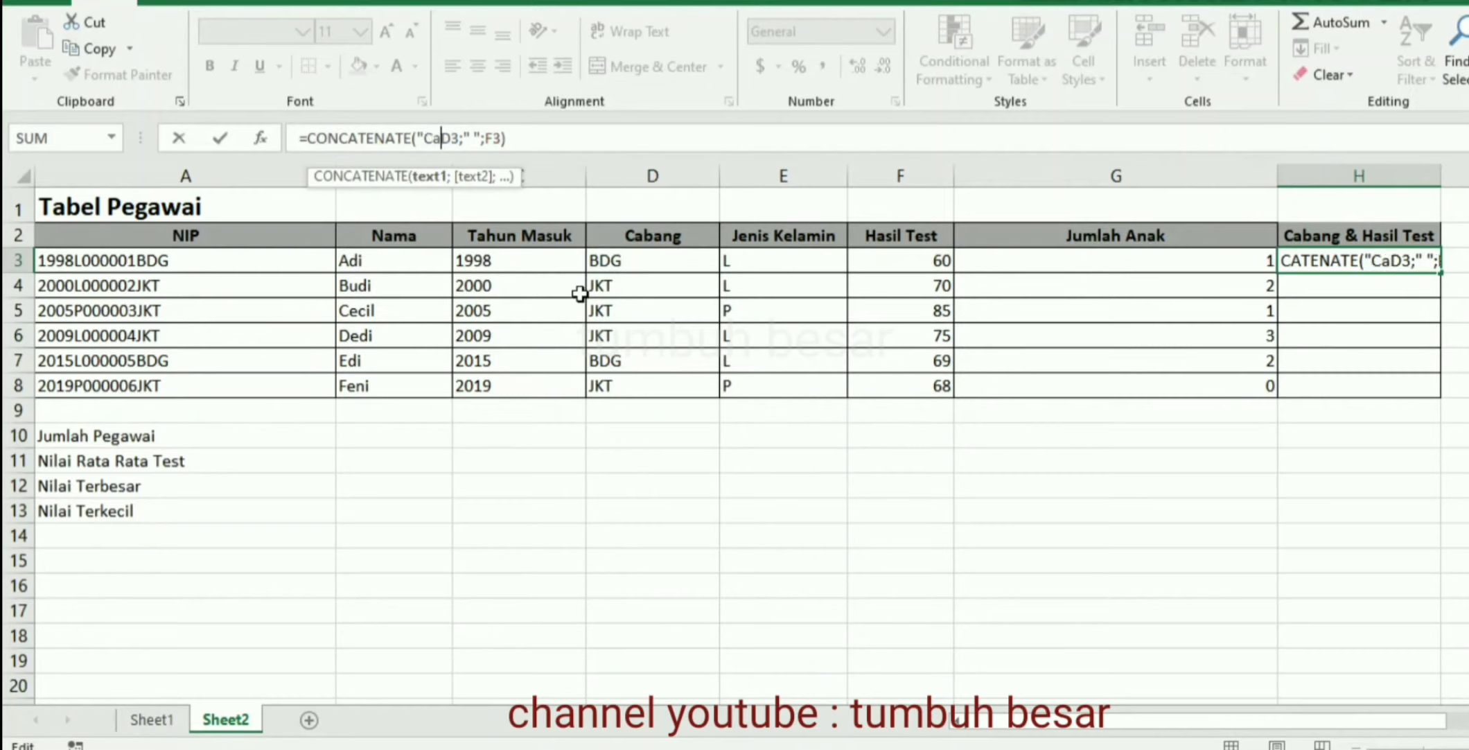
pyautogui.write('"')
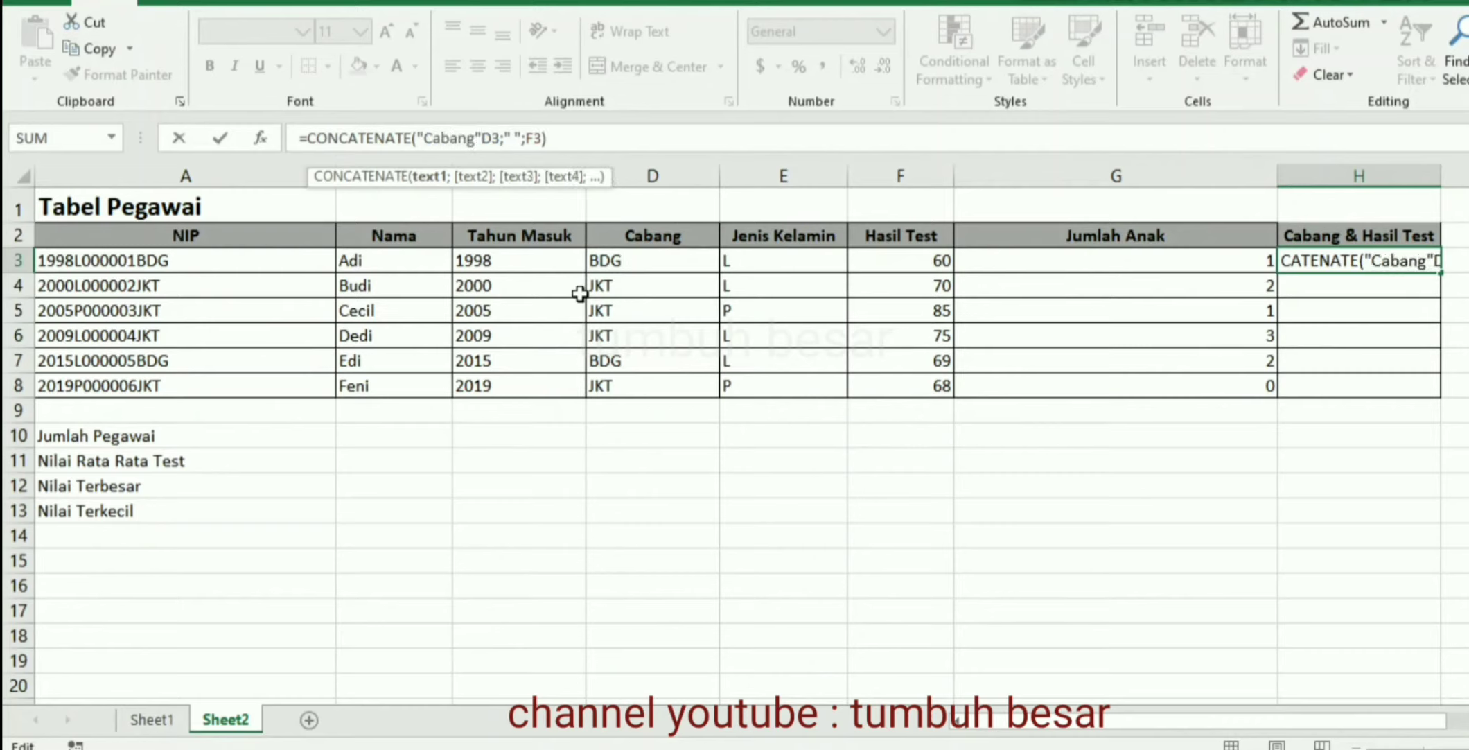
pyautogui.write(';')
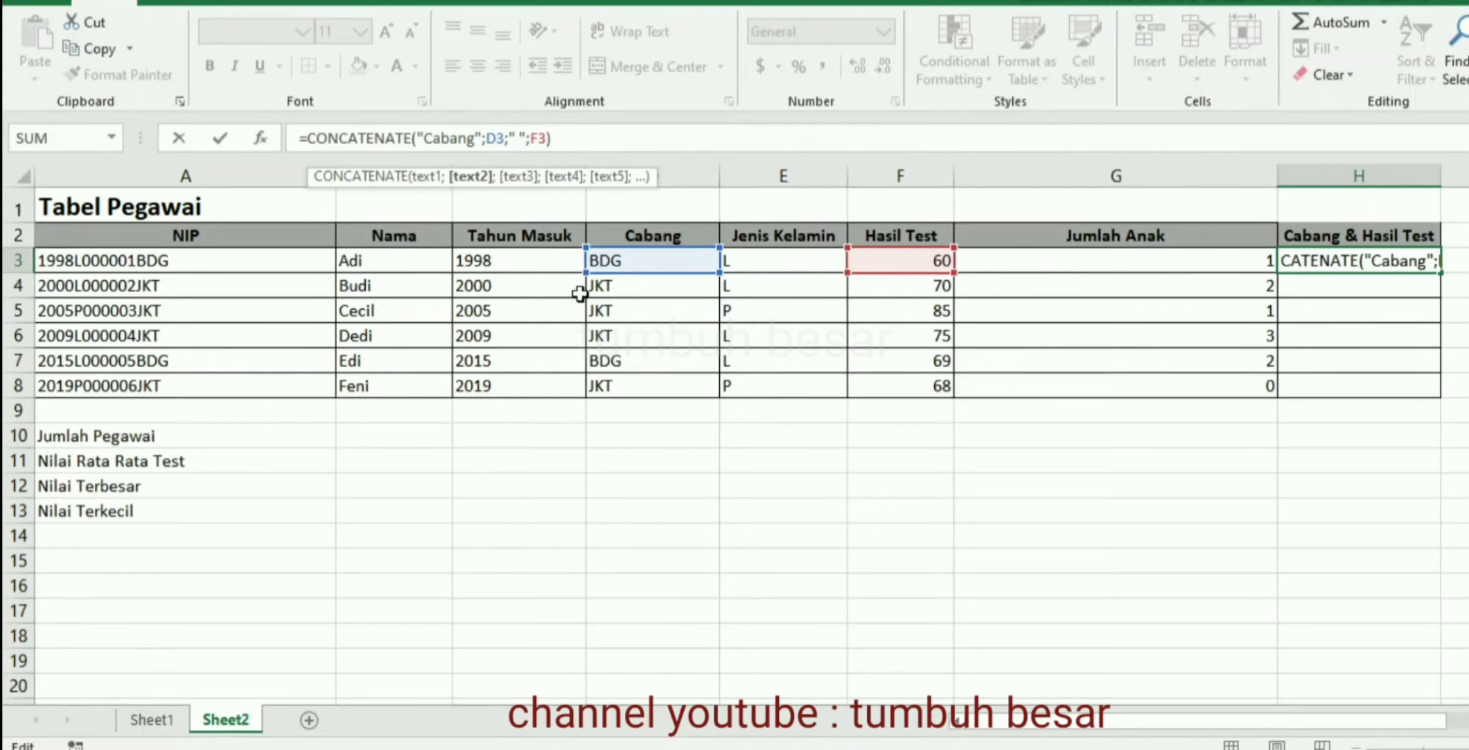
# - Add a trailing space after Cabang and the word Nilai before F3, making the H3 formula =CONCATENATE("Cabang ";D3;" Nilai ";F3)
pyautogui.press('Right')
pyautogui.press('Right')
pyautogui.press('Right')
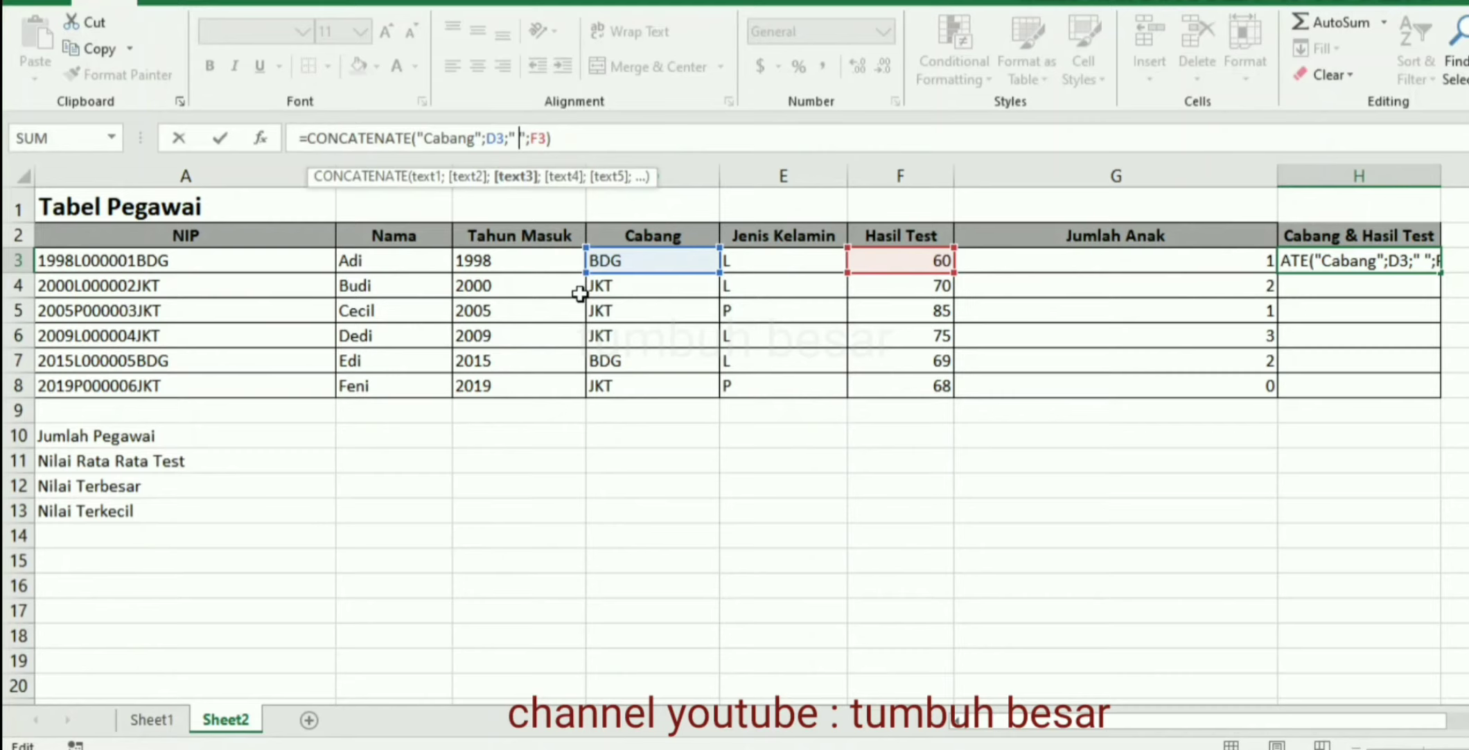
pyautogui.press('Left')
pyautogui.press('Left')
pyautogui.press('Left')
pyautogui.press('Left')
pyautogui.press('Left')
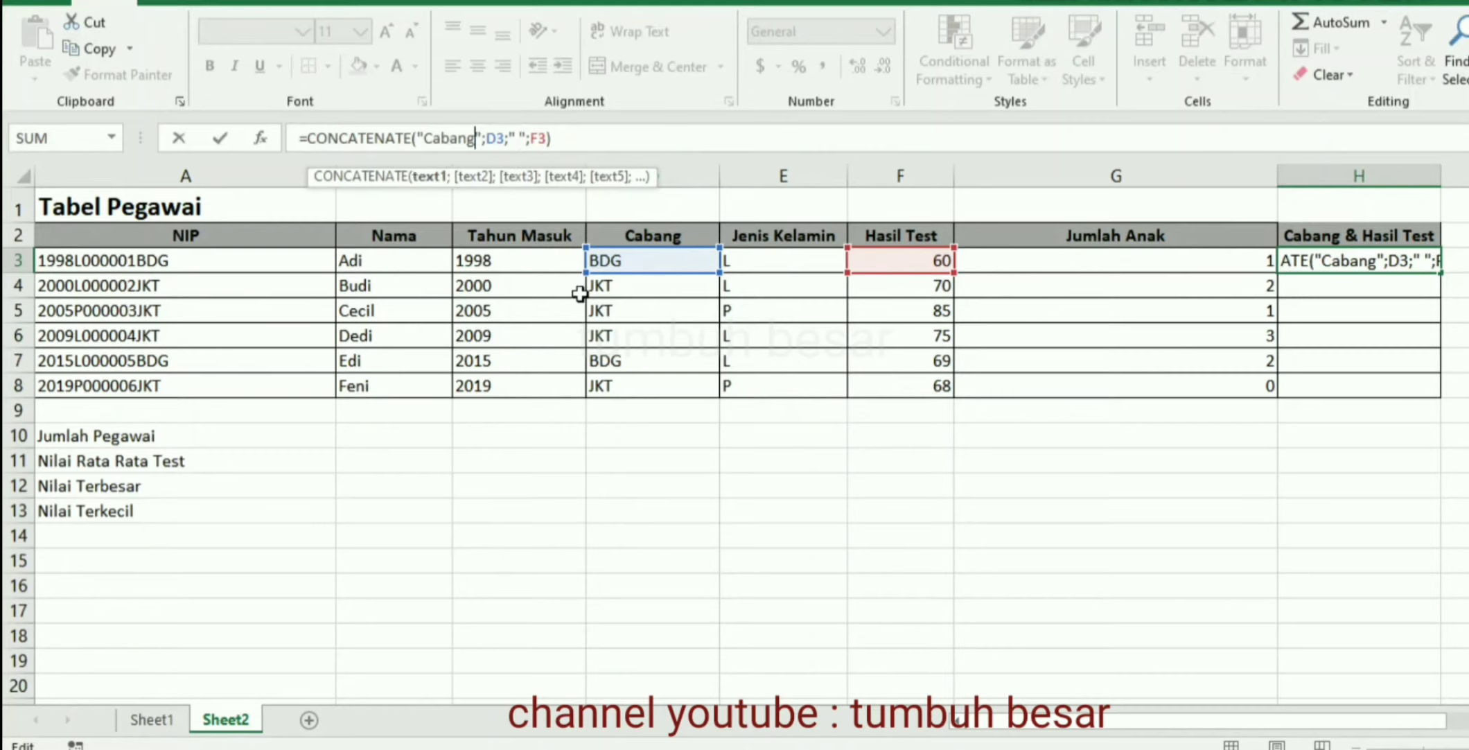
pyautogui.press('Right')
pyautogui.press('Right')
pyautogui.press('Right')
pyautogui.press('Right')
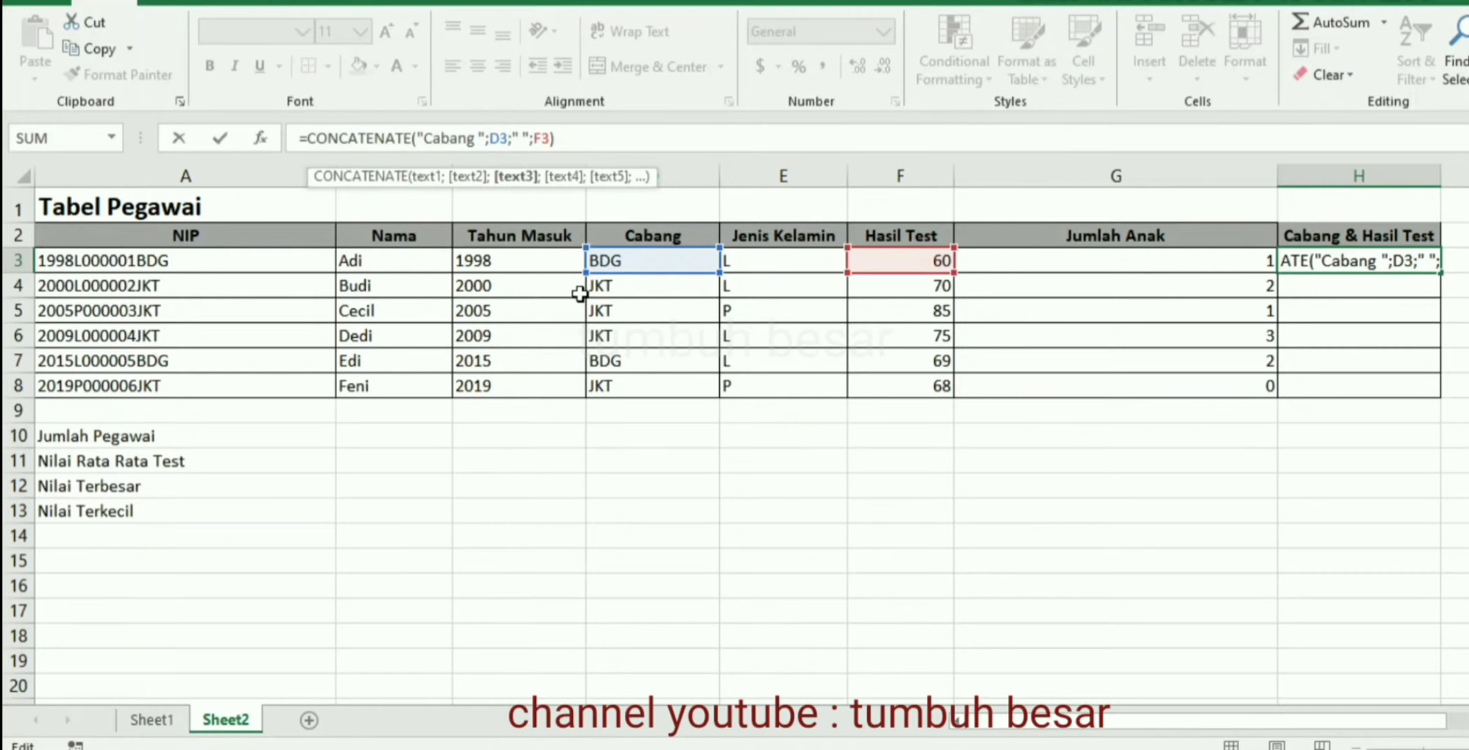
pyautogui.write('Nilai')
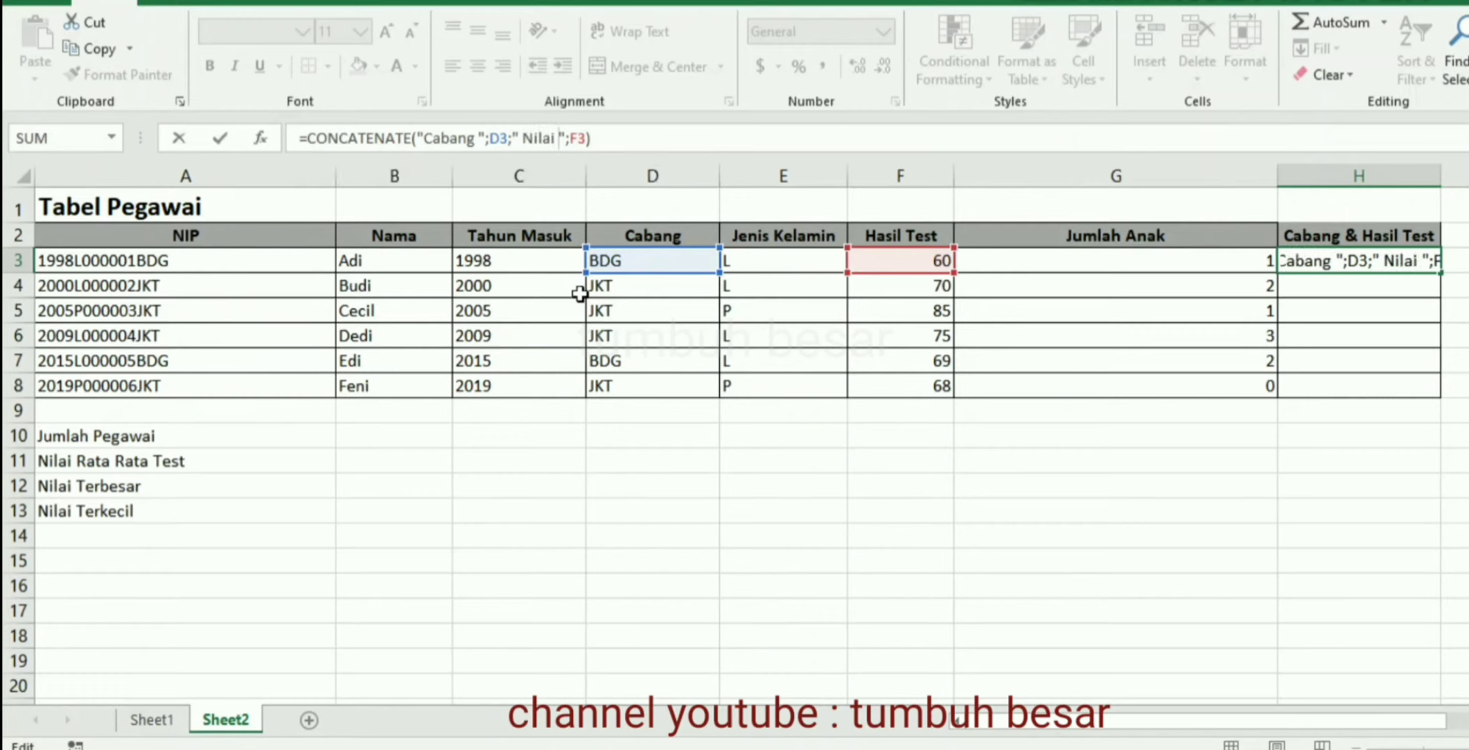
pyautogui.press('Return')
pyautogui.press('Up')
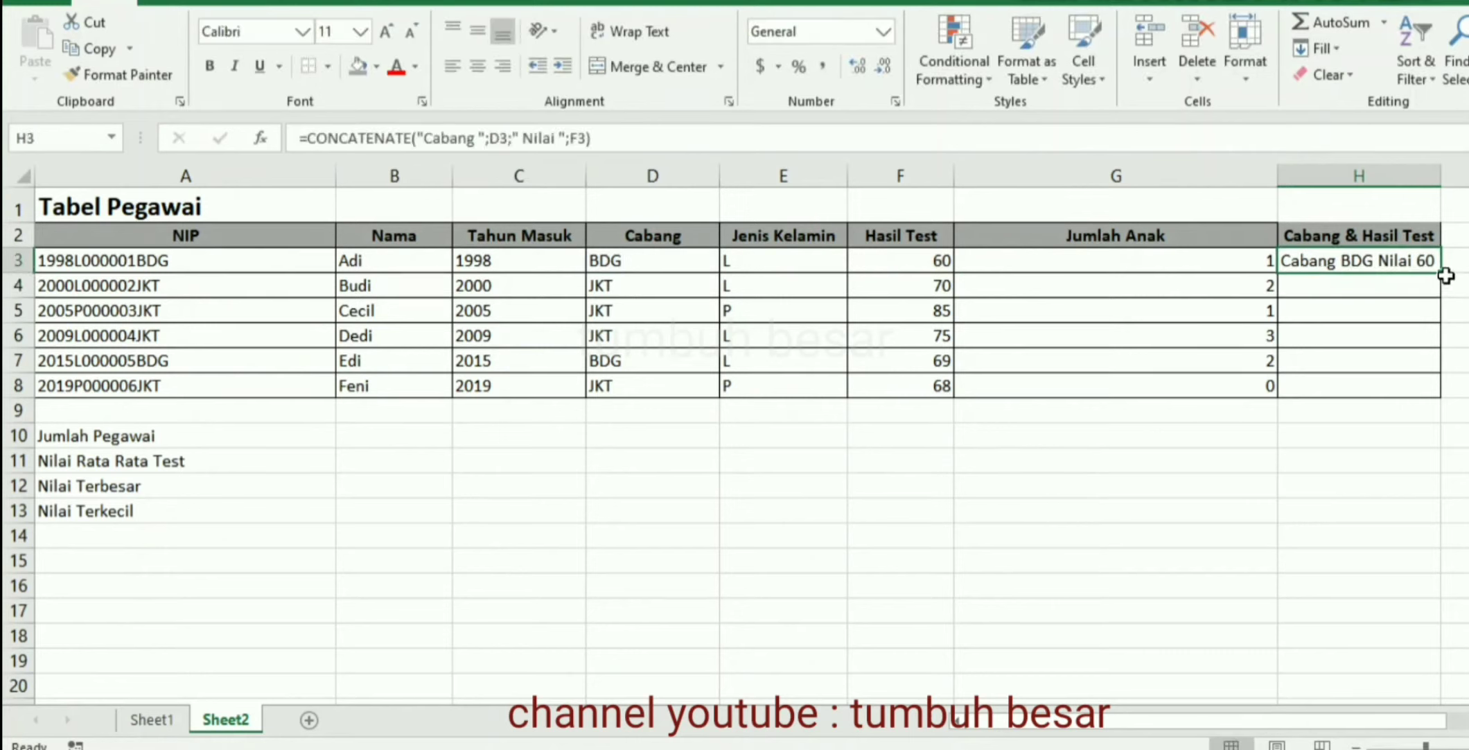
# - Fill the Cabang & Hasil Test formula from H3 down through H8
pyautogui.moveTo(1441, 273); pyautogui.dragTo(1442, 399)
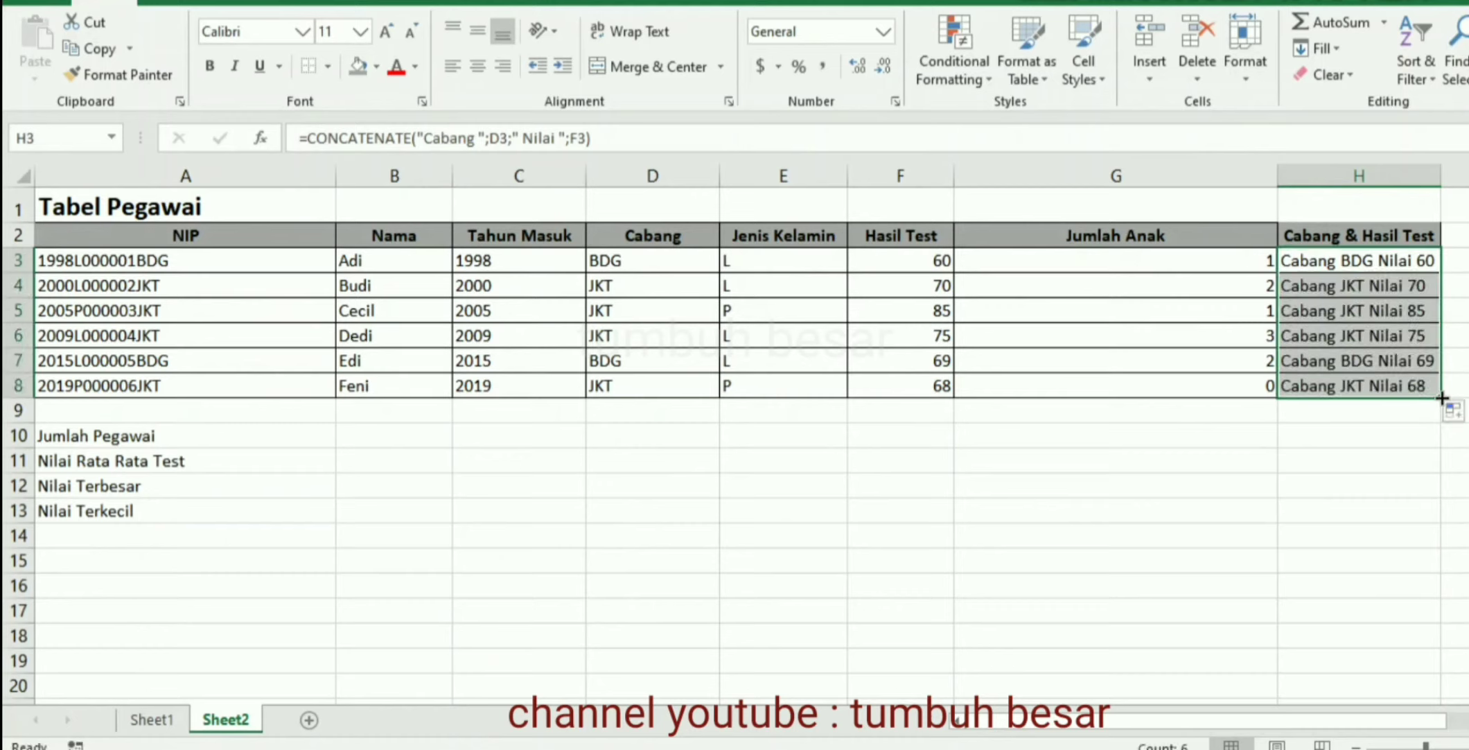
pyautogui.click(1371, 366)
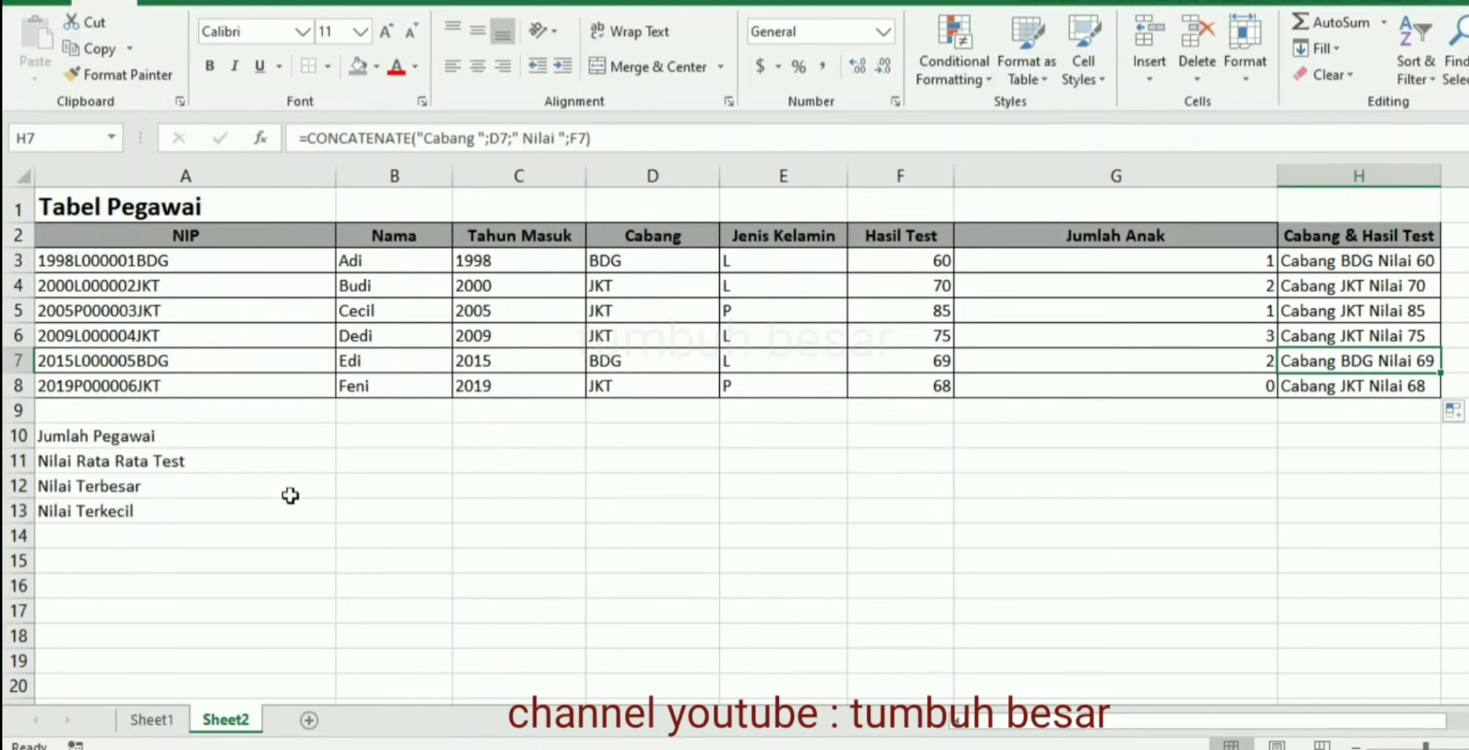
# - On Sheet1, shade the LEFT, MID and RIGHT cells B7:B9 with the grey fill color
pyautogui.click(165, 735)
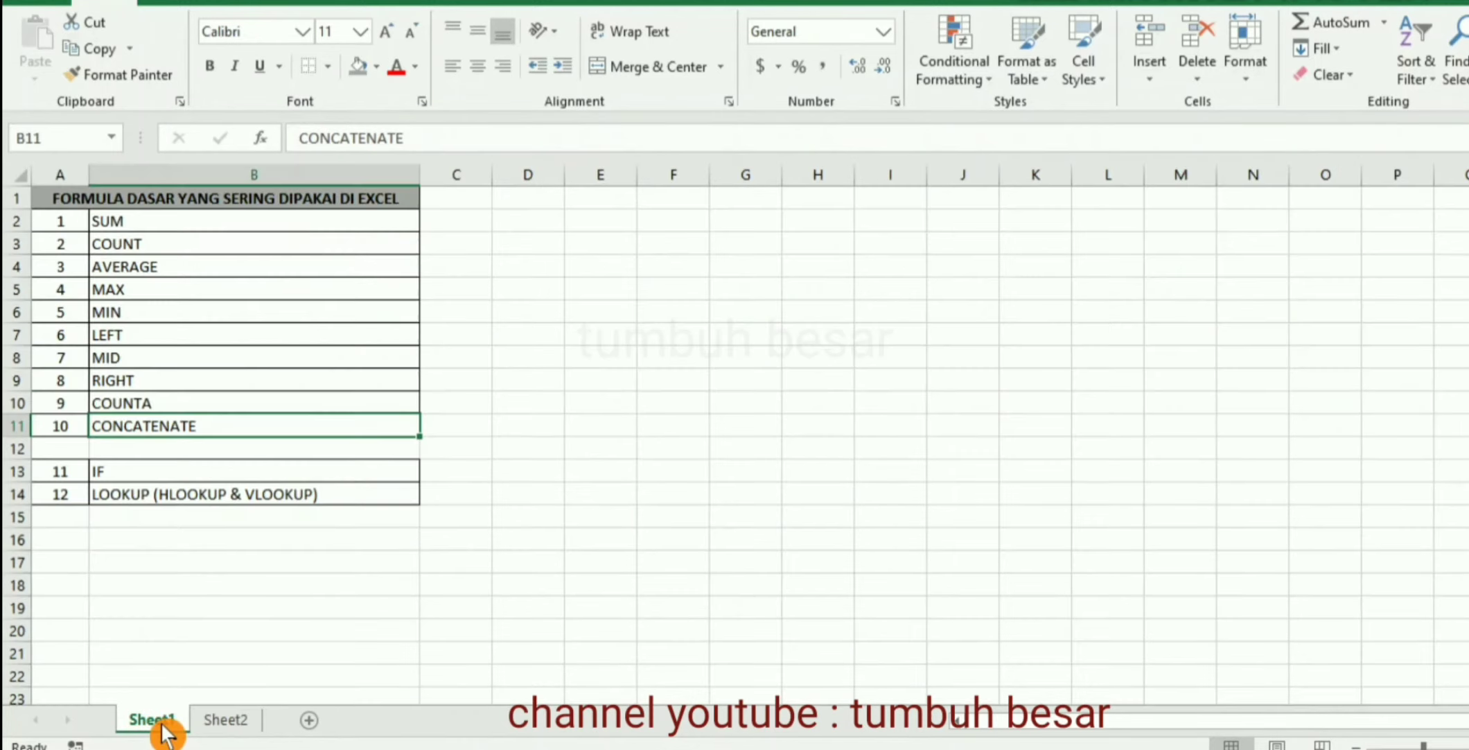
pyautogui.click(371, 220)
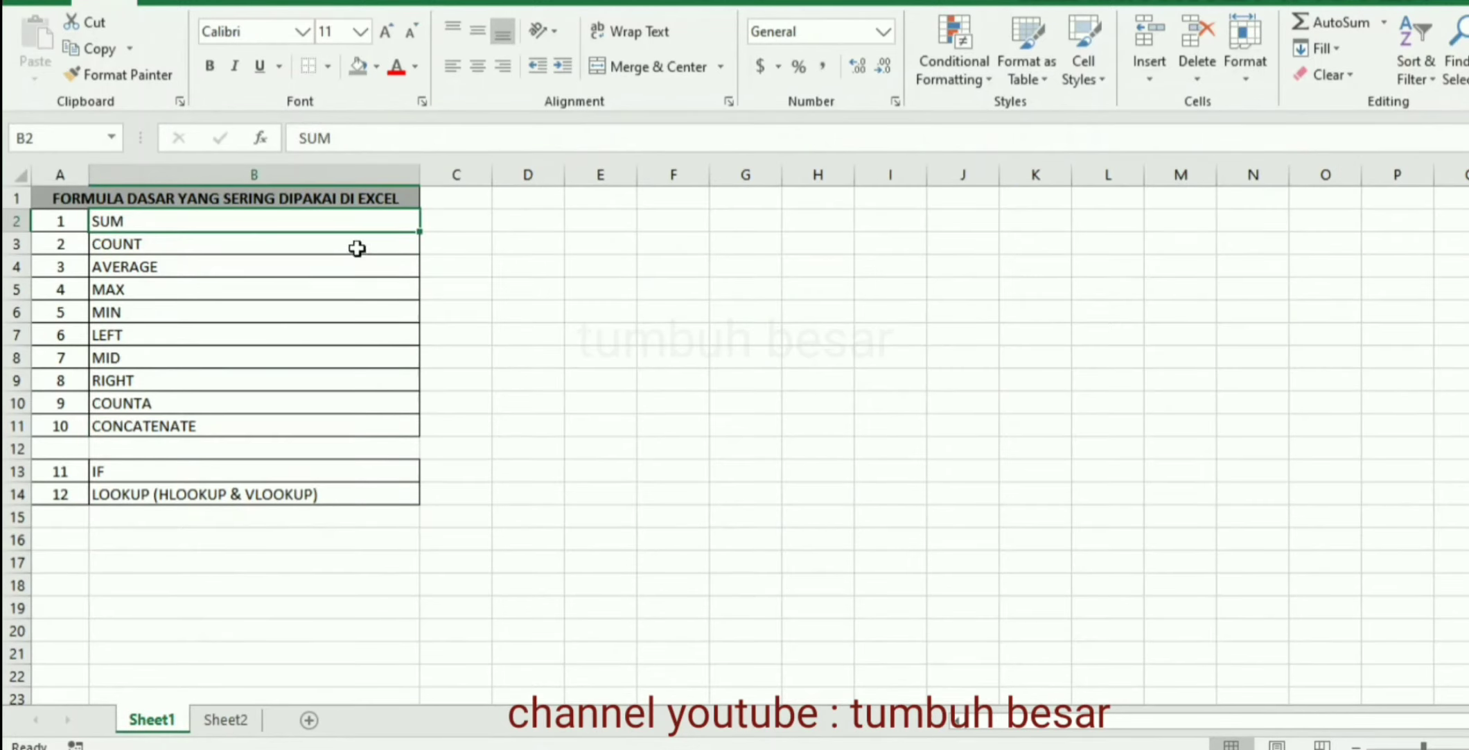
pyautogui.moveTo(279, 291); pyautogui.dragTo(252, 383)
pyautogui.click(255, 351)
pyautogui.click(253, 336)
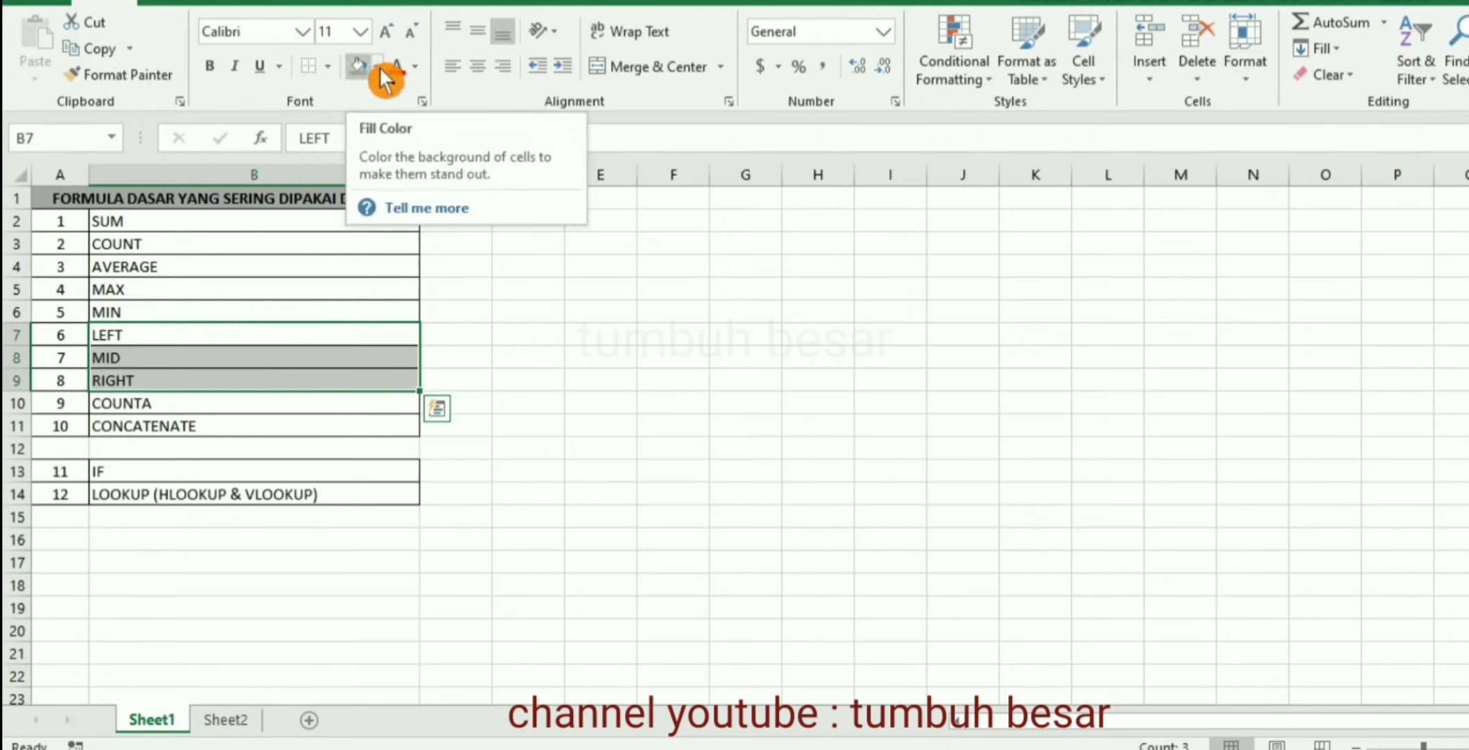
pyautogui.click(358, 67)
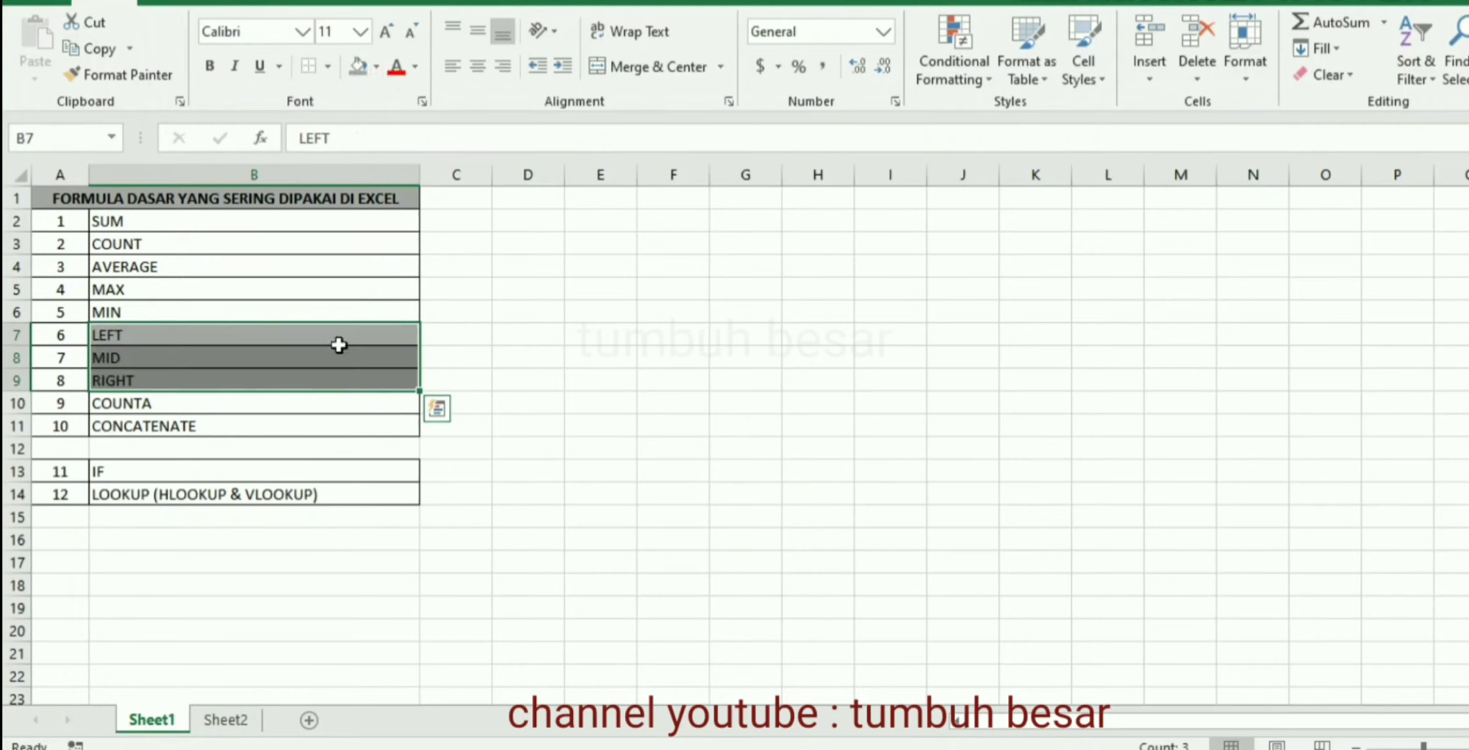
pyautogui.click(521, 380)
# - Shade the CONCATENATE cell B11 with the same grey fill color
pyautogui.click(273, 429)
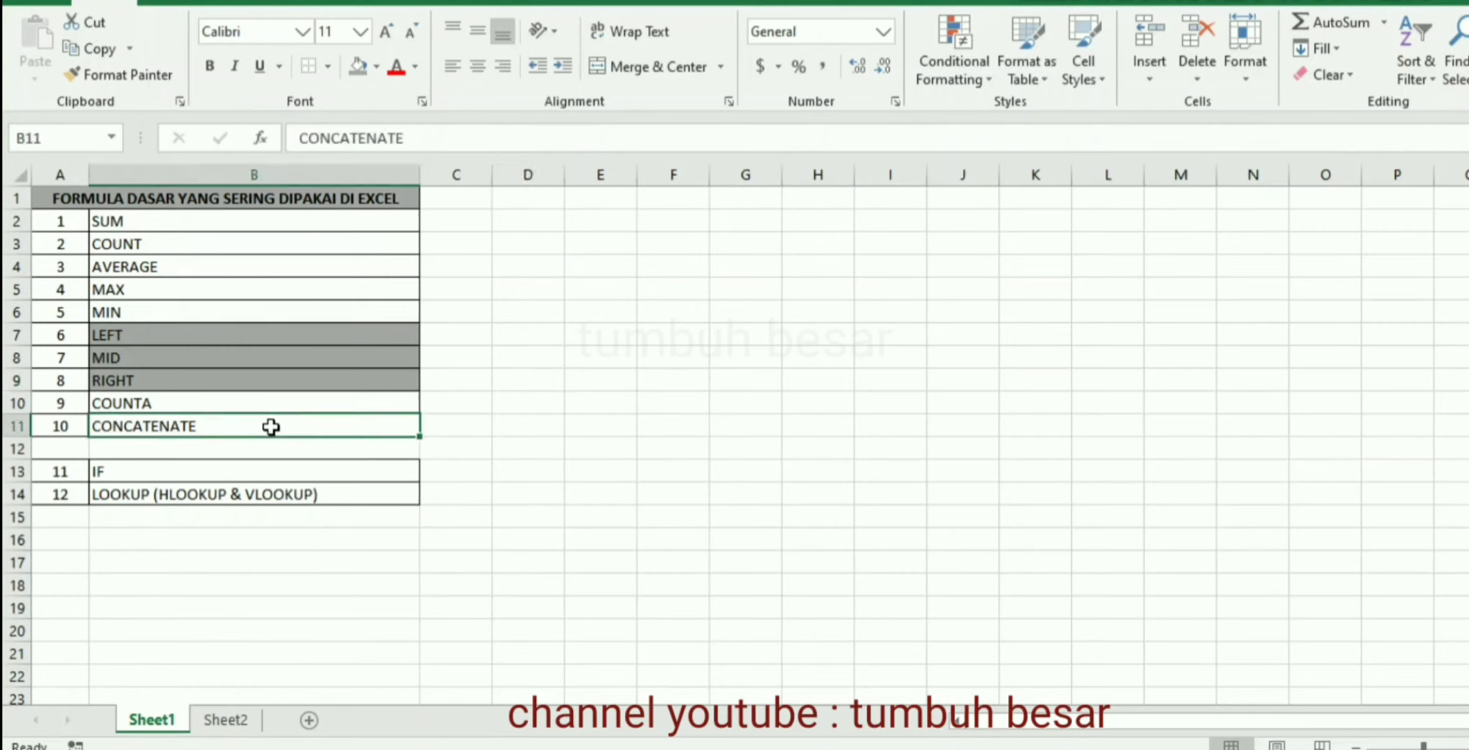
pyautogui.click(363, 70)
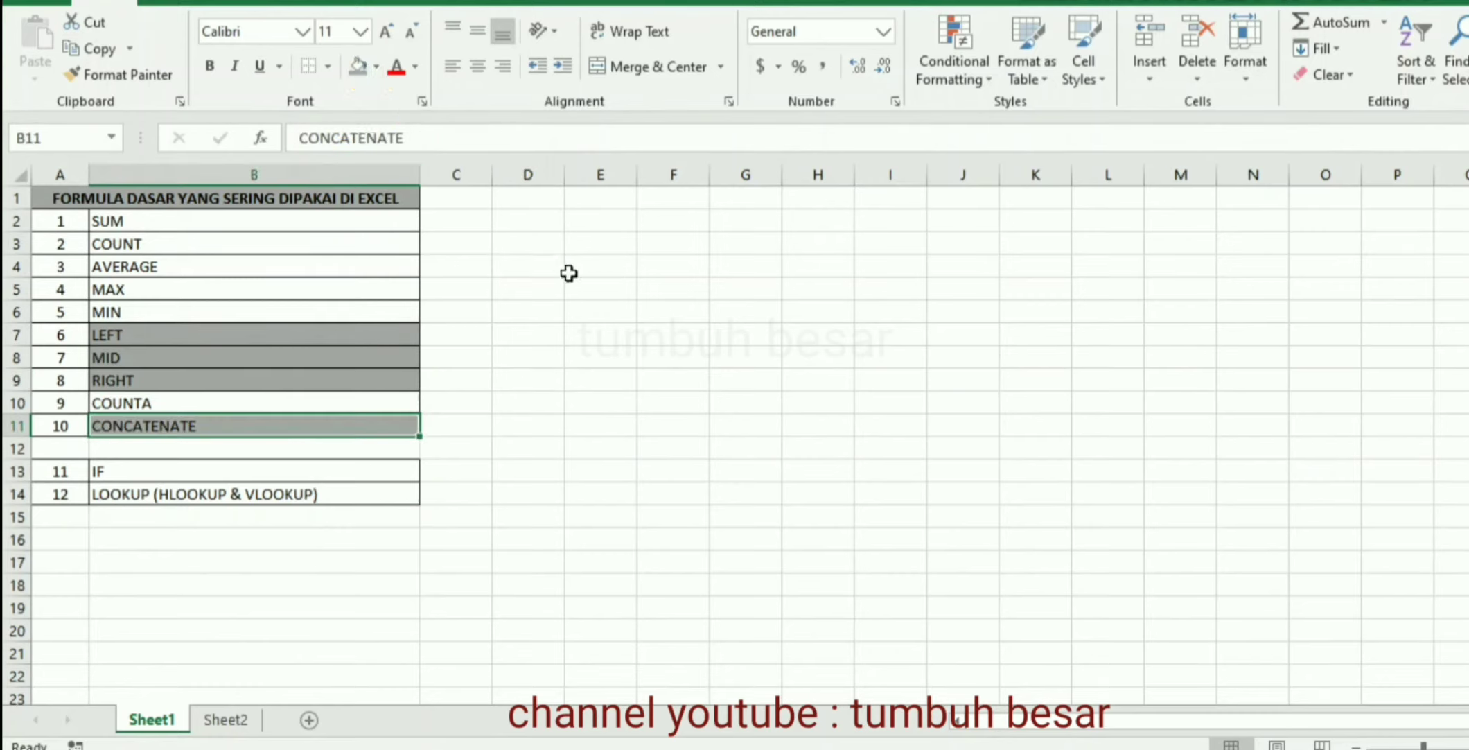
pyautogui.click(626, 402)
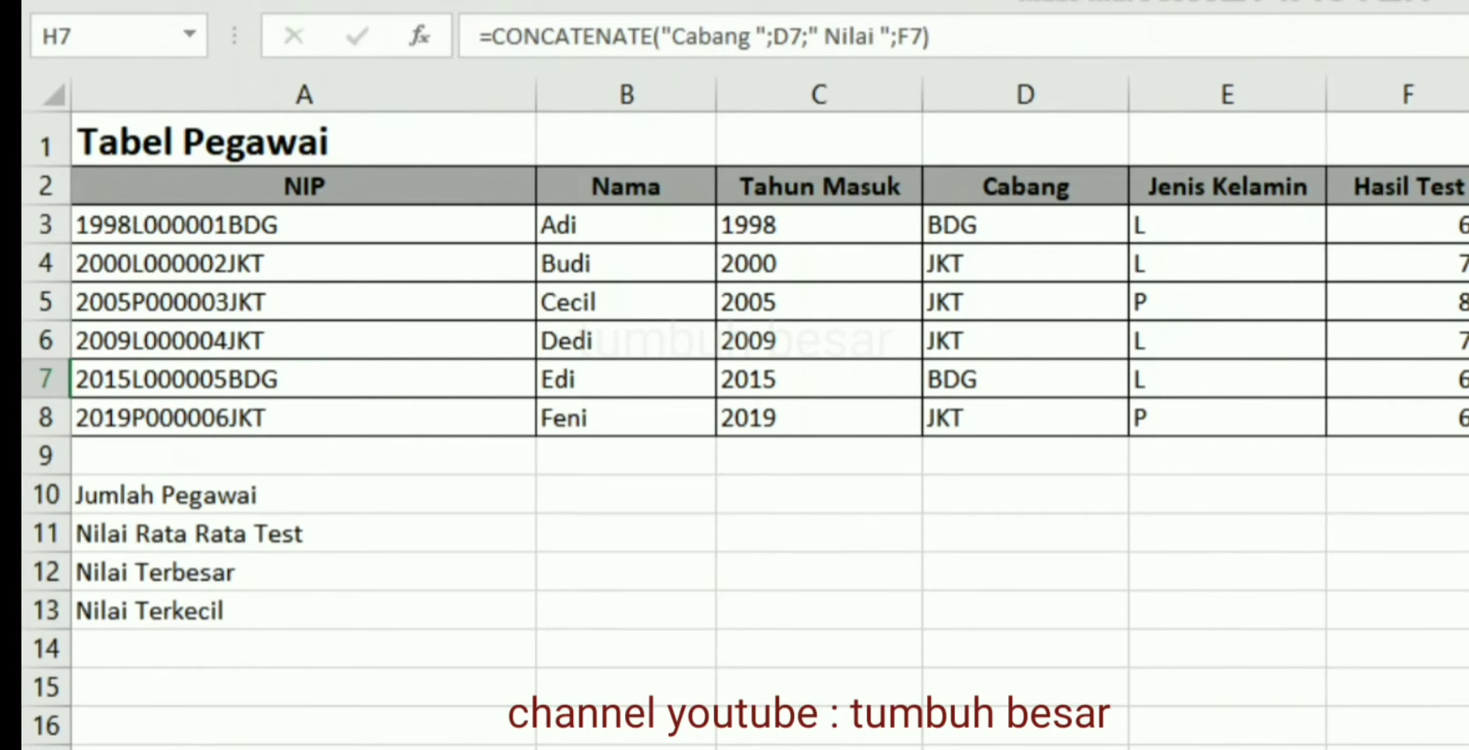
# - On Sheet2, enter =COUNTA(A3:A8) in B10 to count the employees for Jumlah Pegawai
pyautogui.click(622, 501)
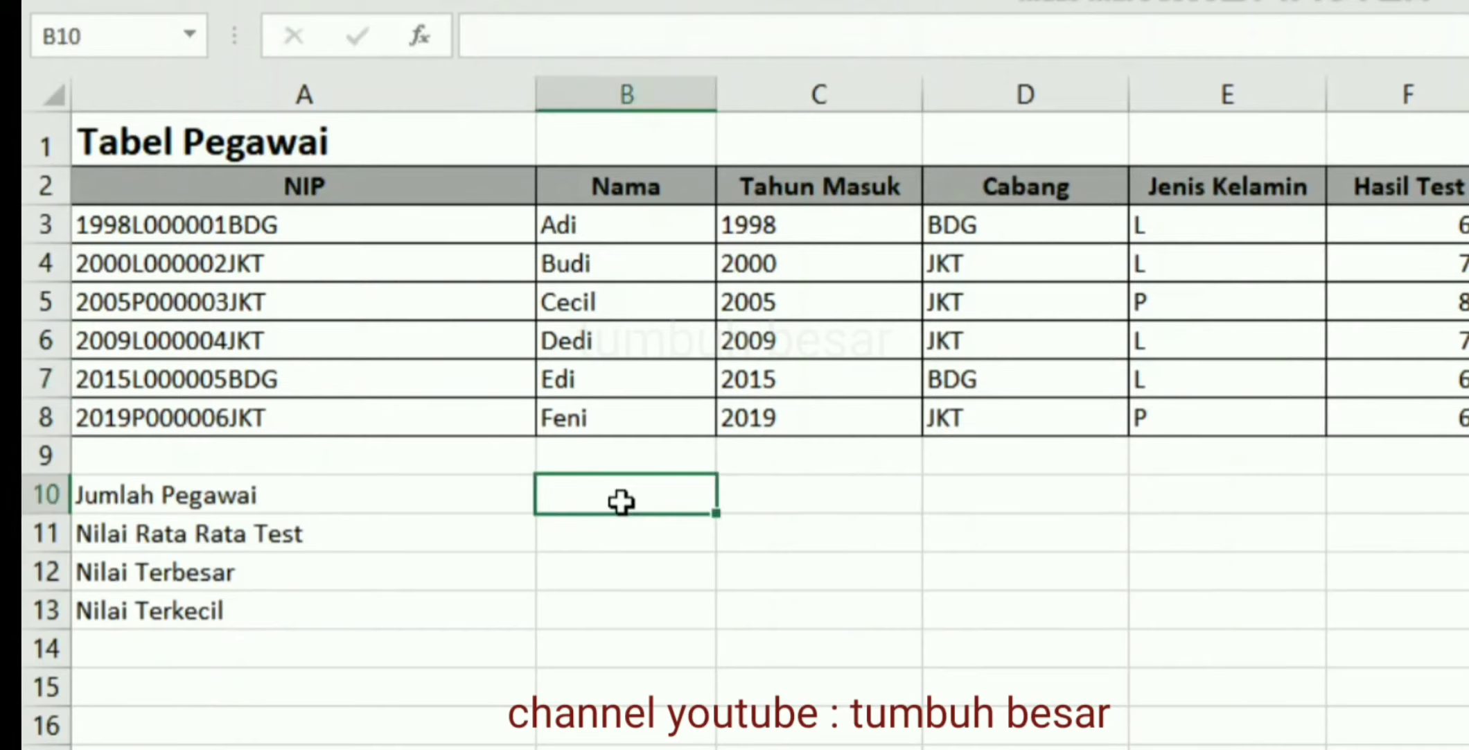
pyautogui.write('=')
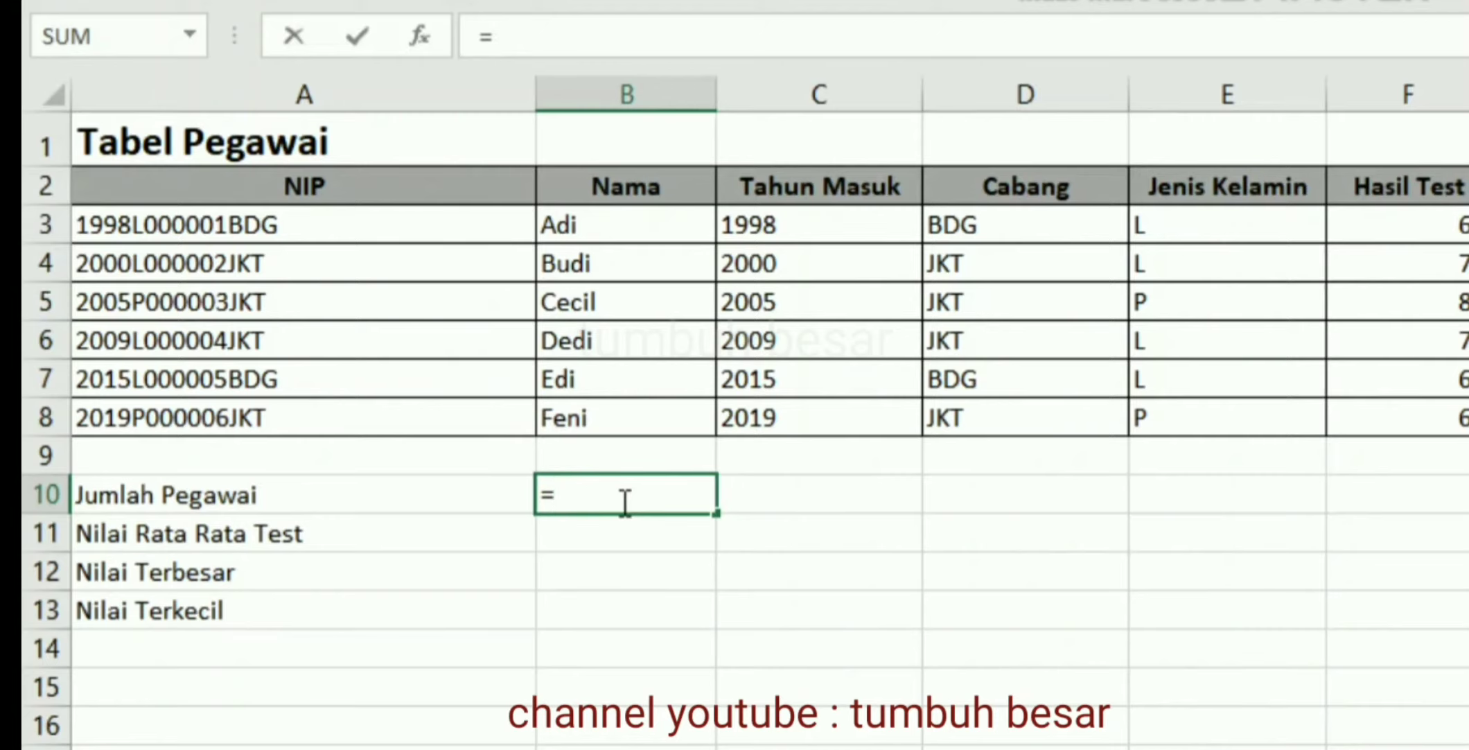
pyautogui.write('count')
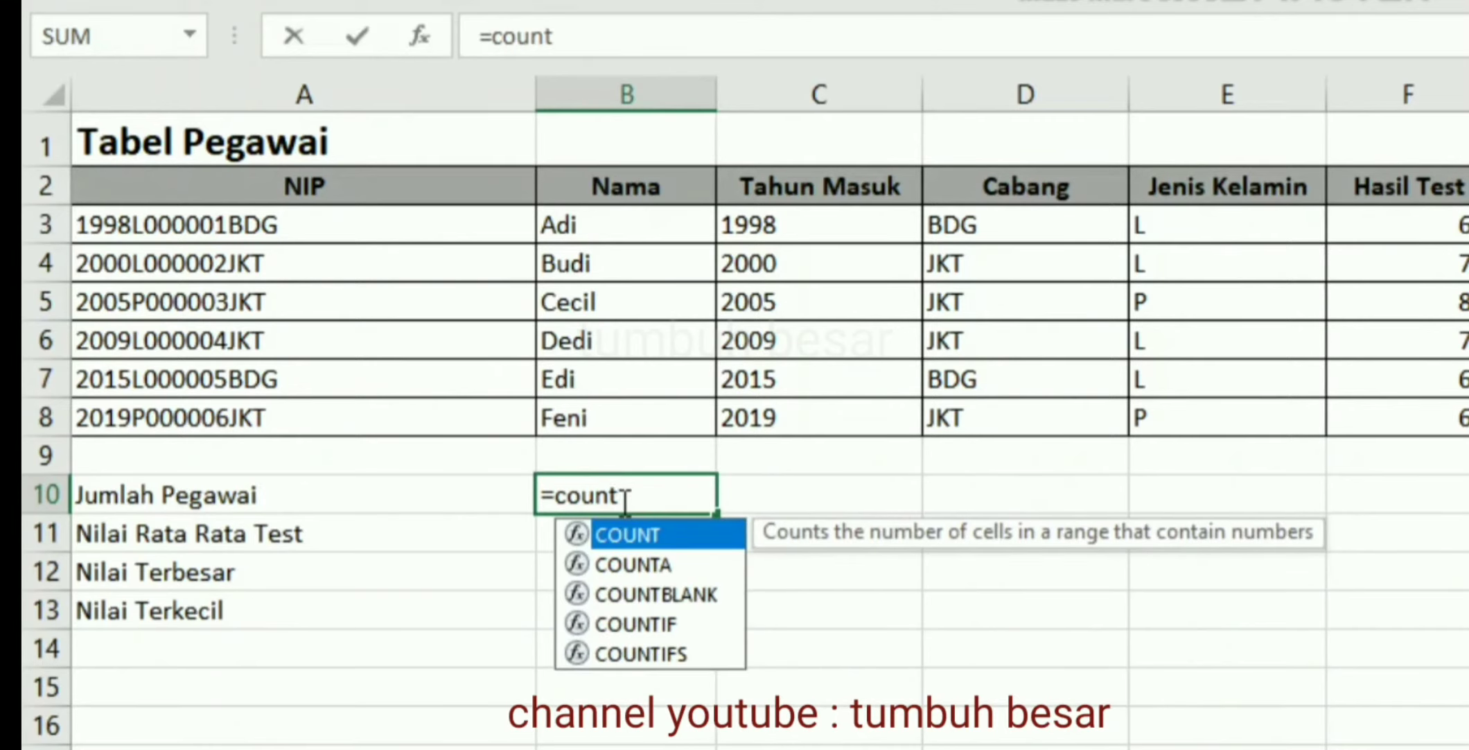
pyautogui.write('a')
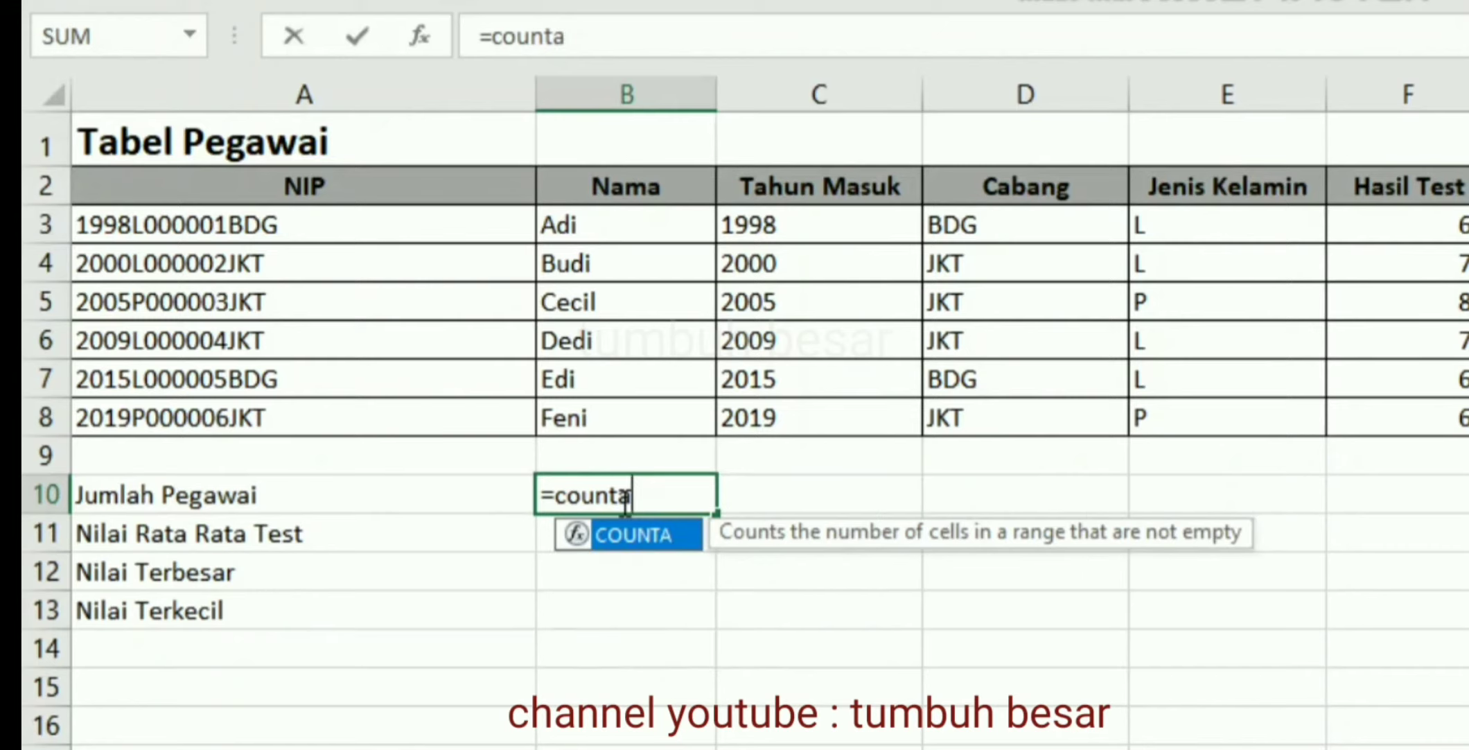
pyautogui.write('(')
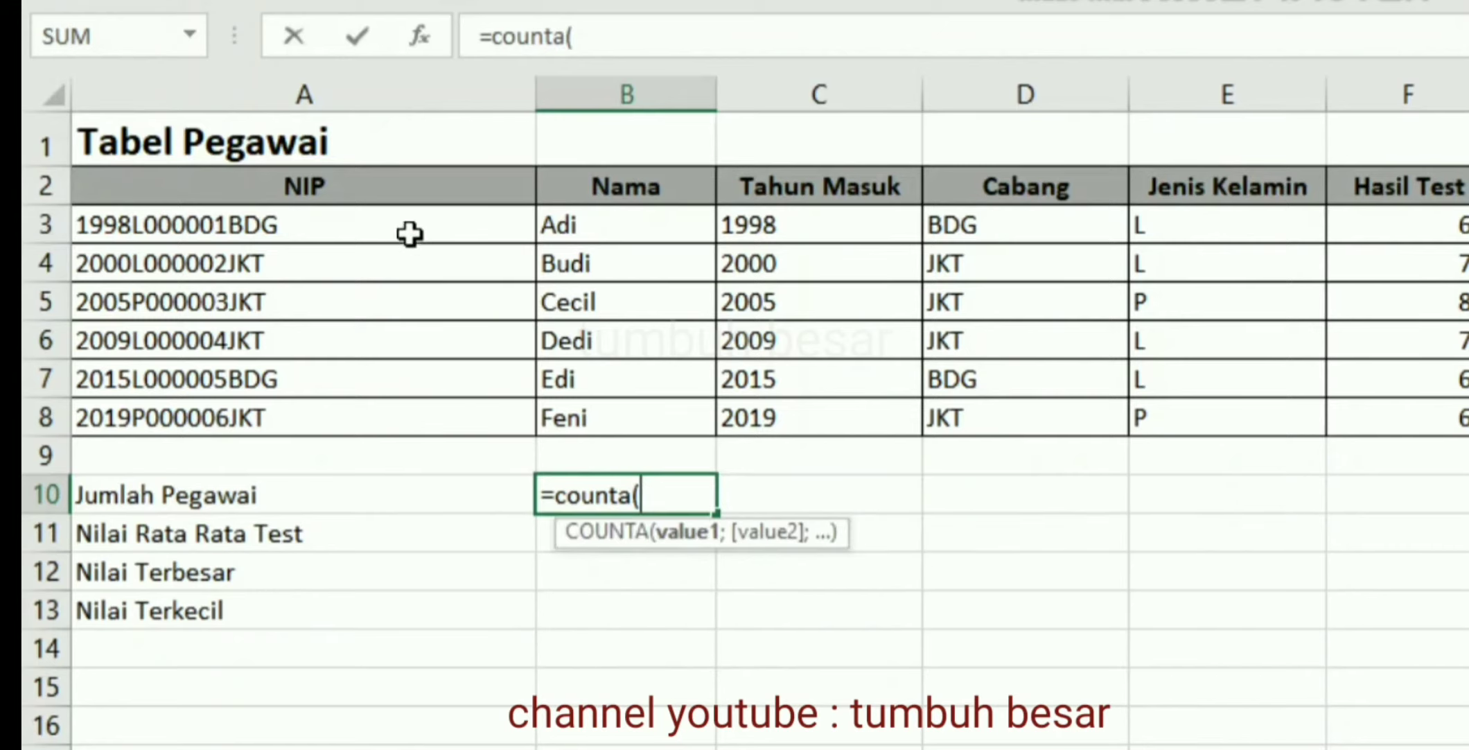
pyautogui.moveTo(397, 226); pyautogui.dragTo(361, 409)
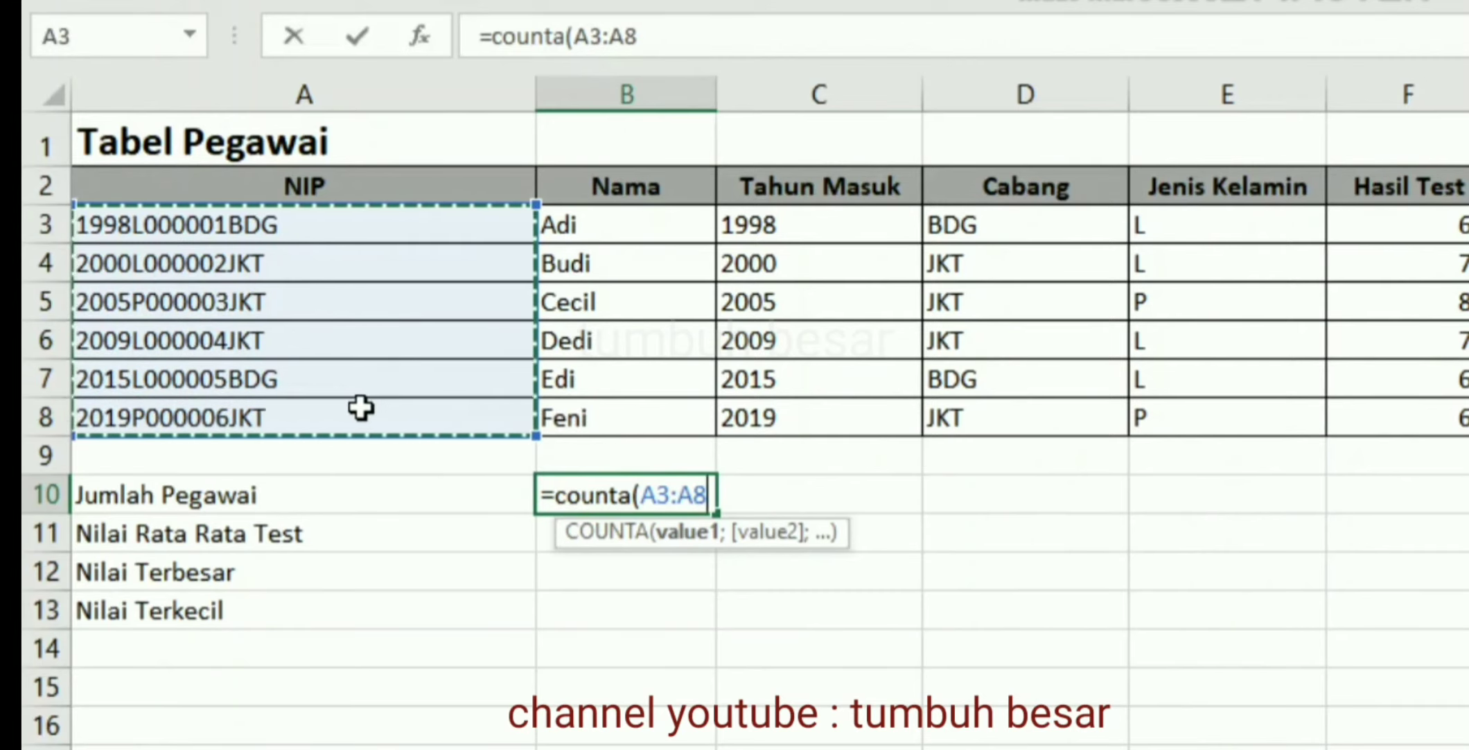
pyautogui.write(')')
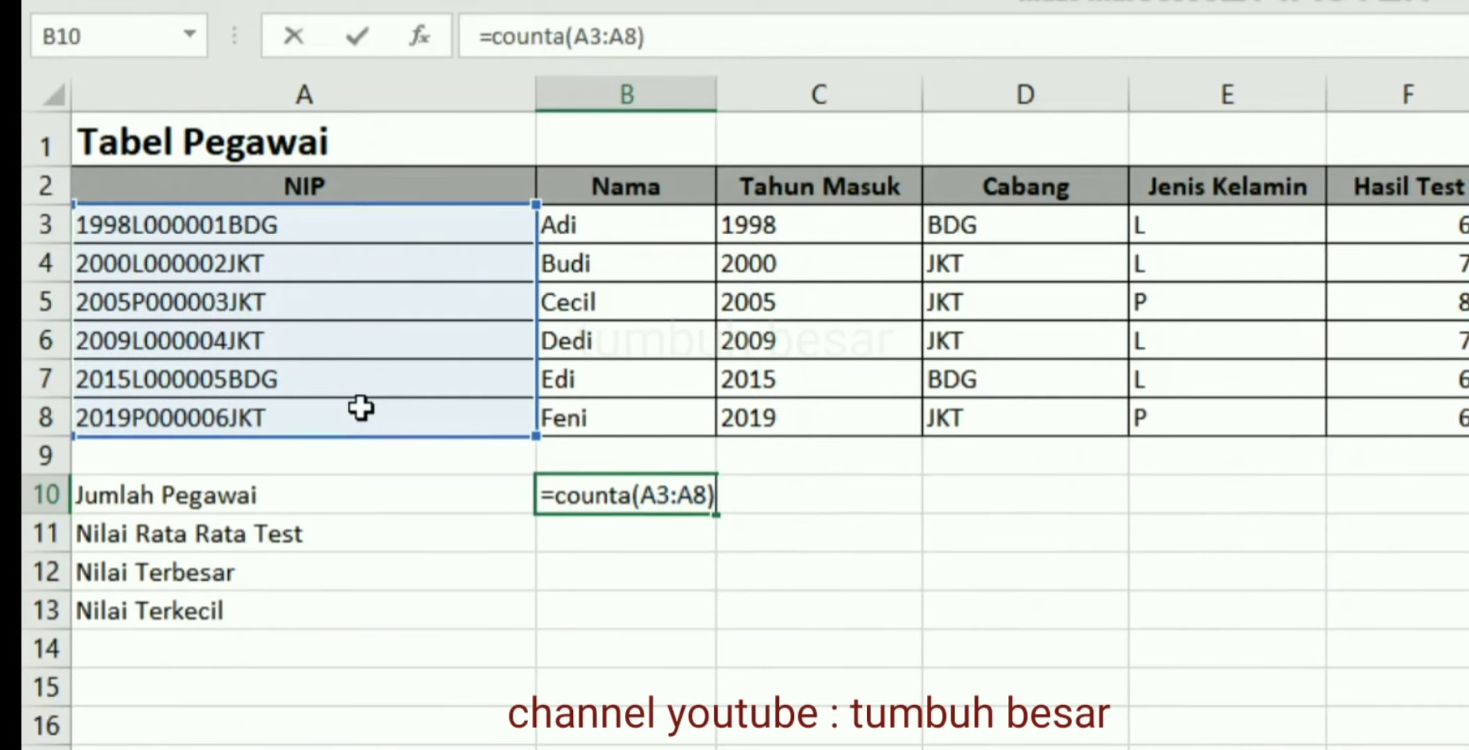
pyautogui.press('Return')
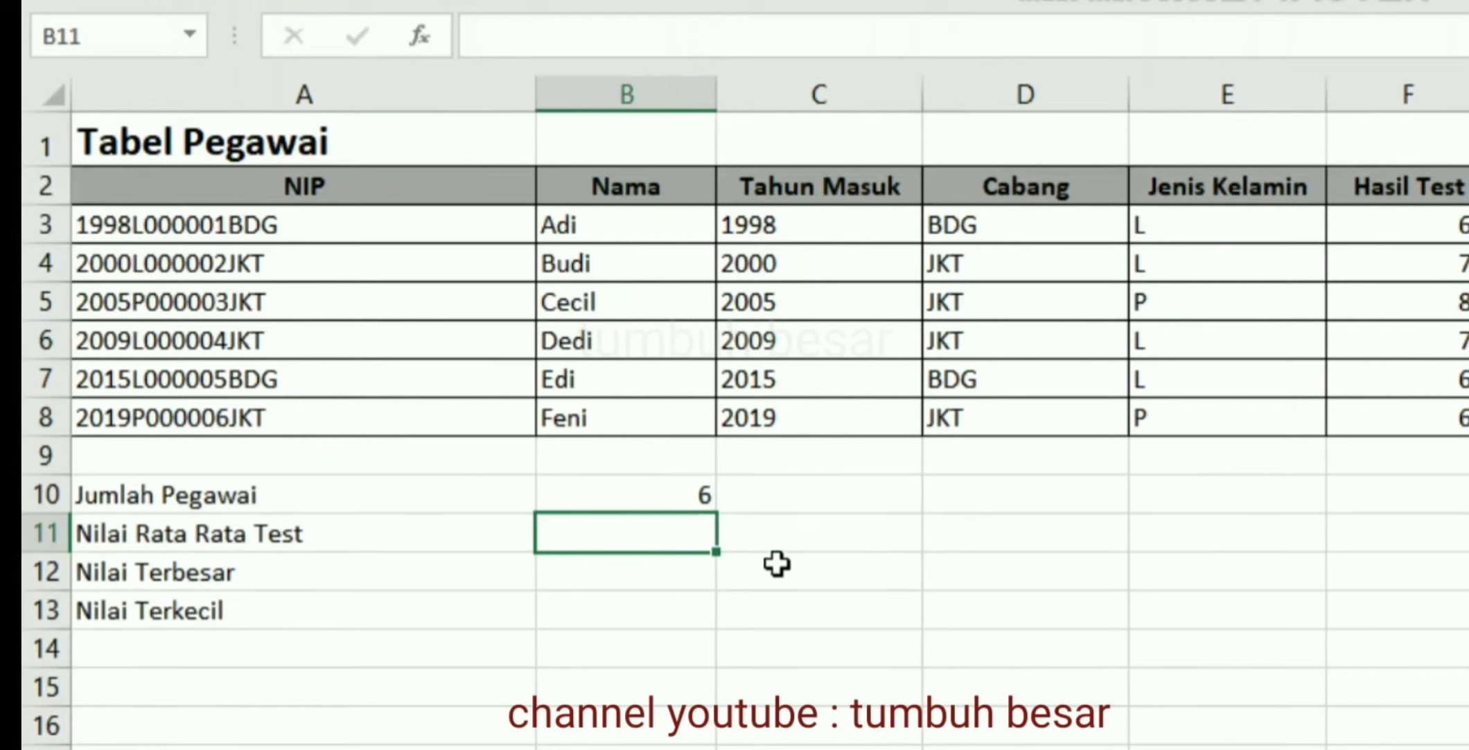
# - Enter =COUNT(A3:A8) in D10 to compare COUNT with COUNTA on the NIP column
pyautogui.click(995, 493)
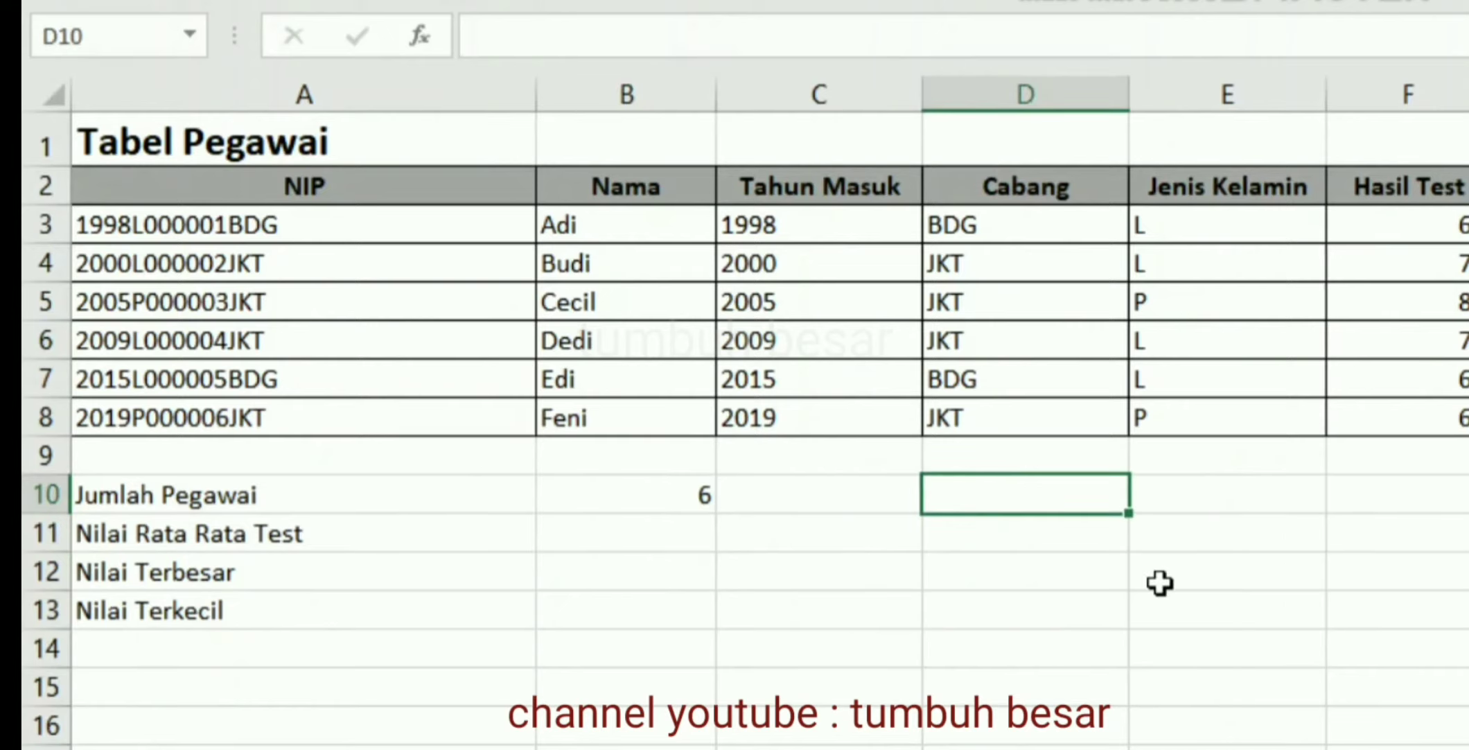
pyautogui.write('=COunt')
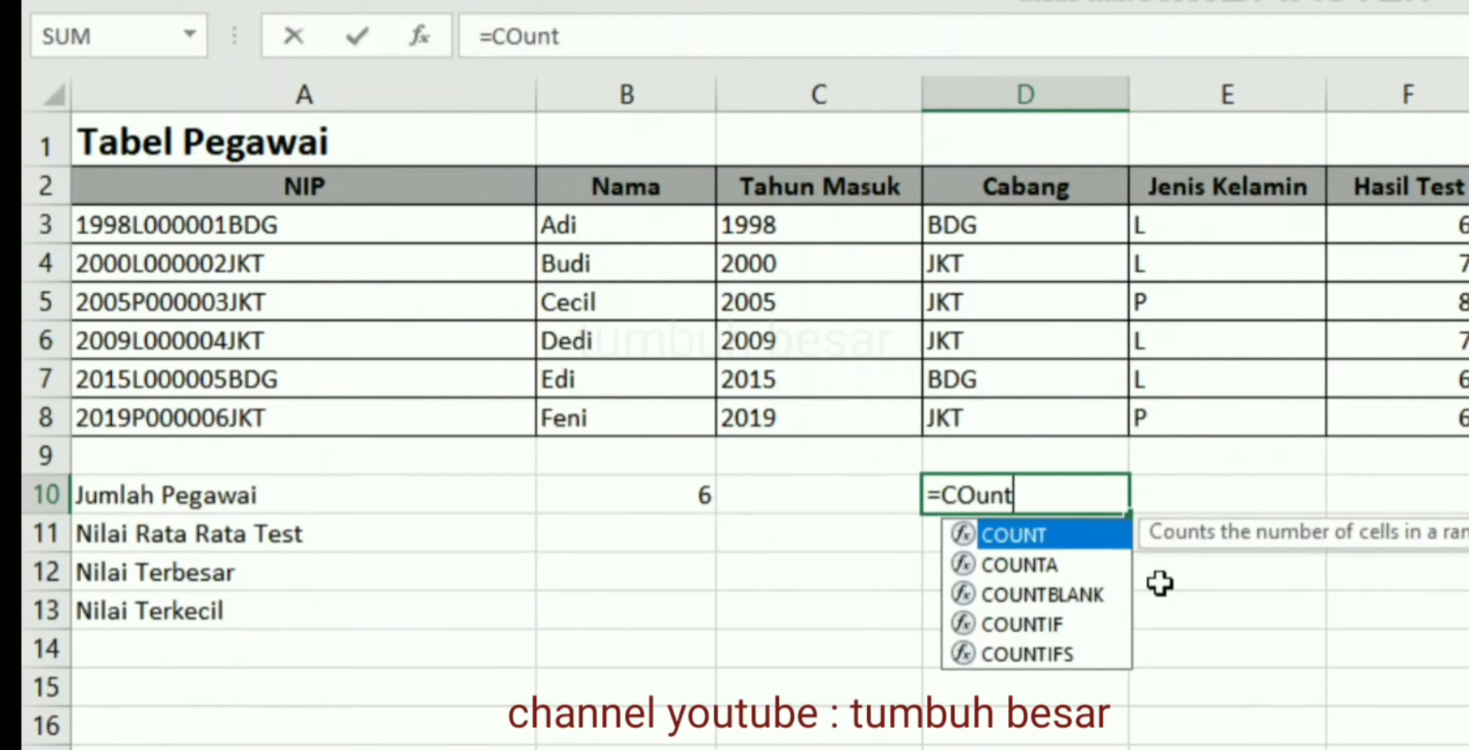
pyautogui.write('(')
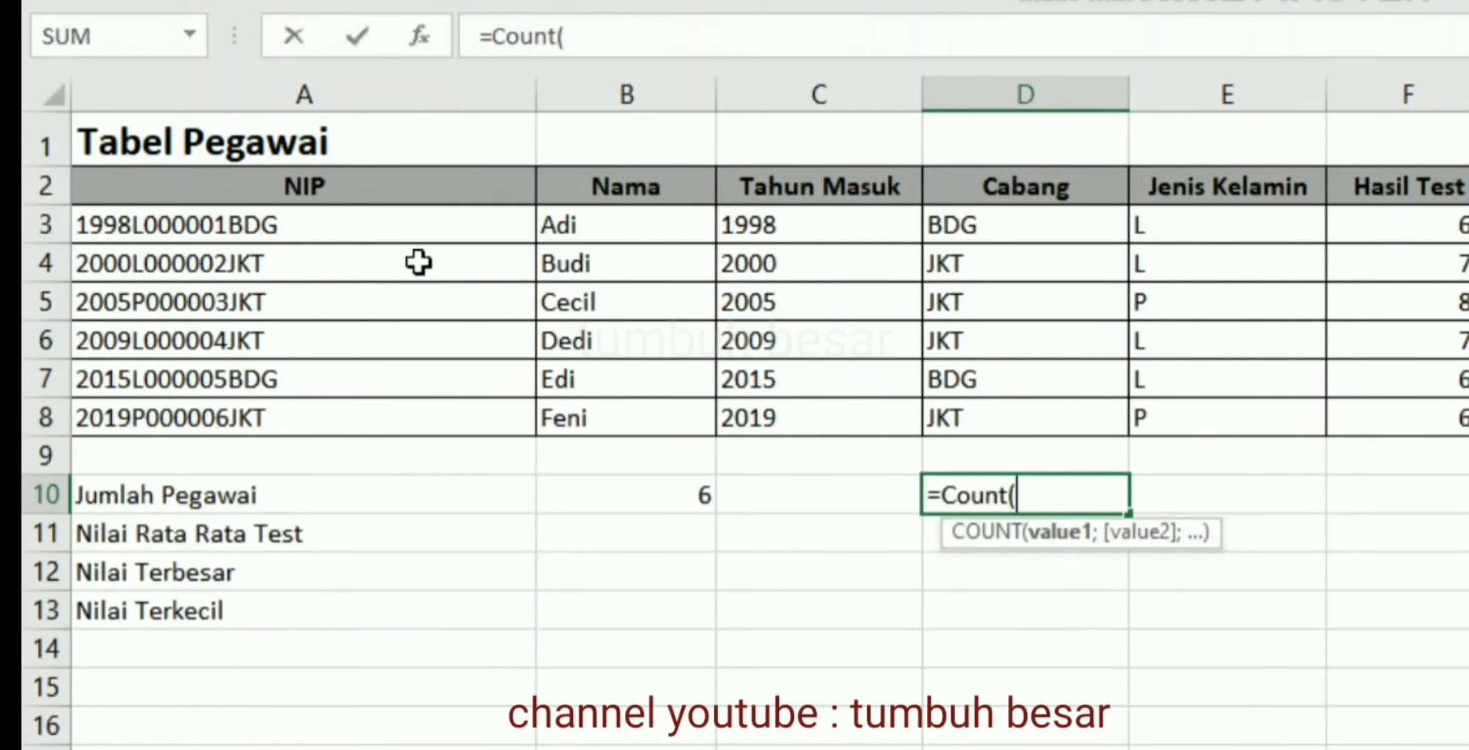
pyautogui.moveTo(400, 223); pyautogui.dragTo(356, 414)
pyautogui.write(')')
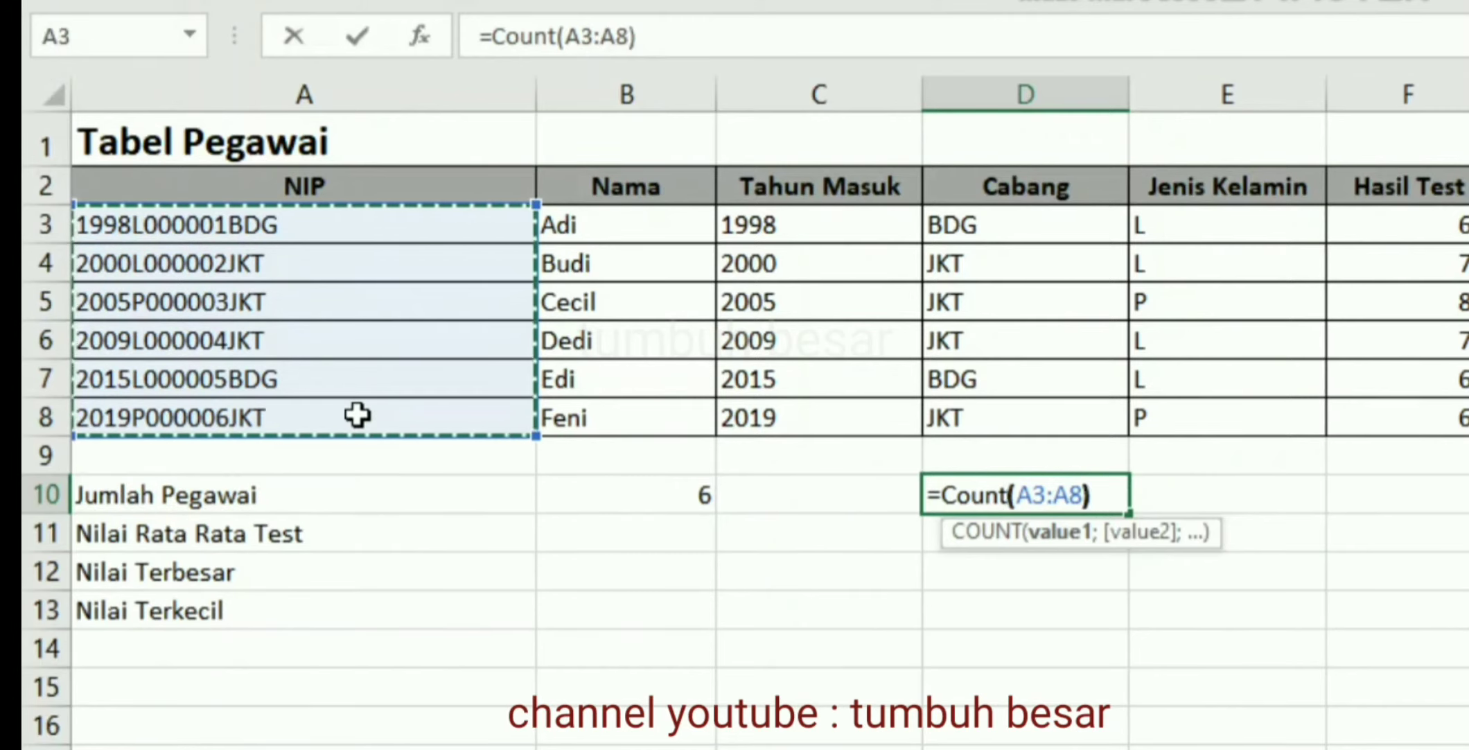
pyautogui.press('Return')
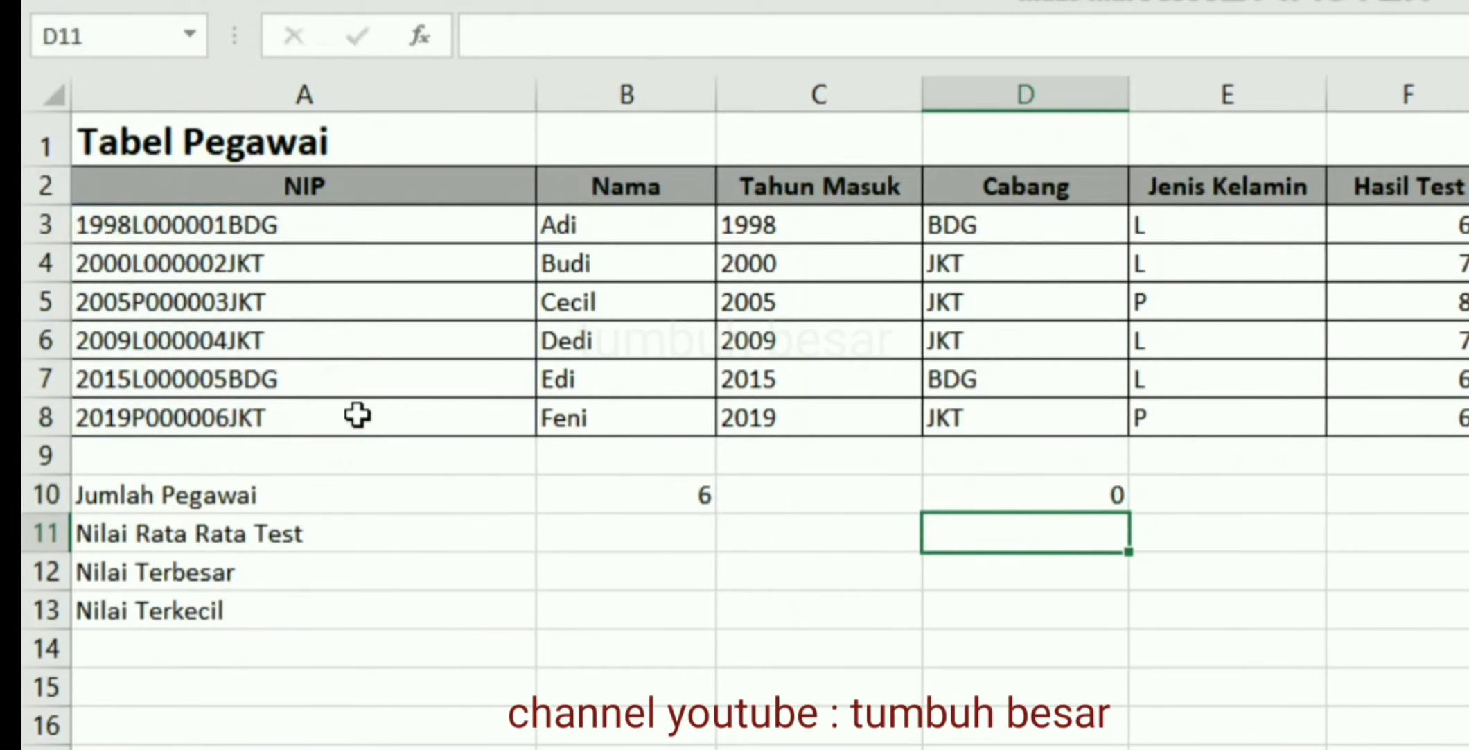
pyautogui.press('Up')
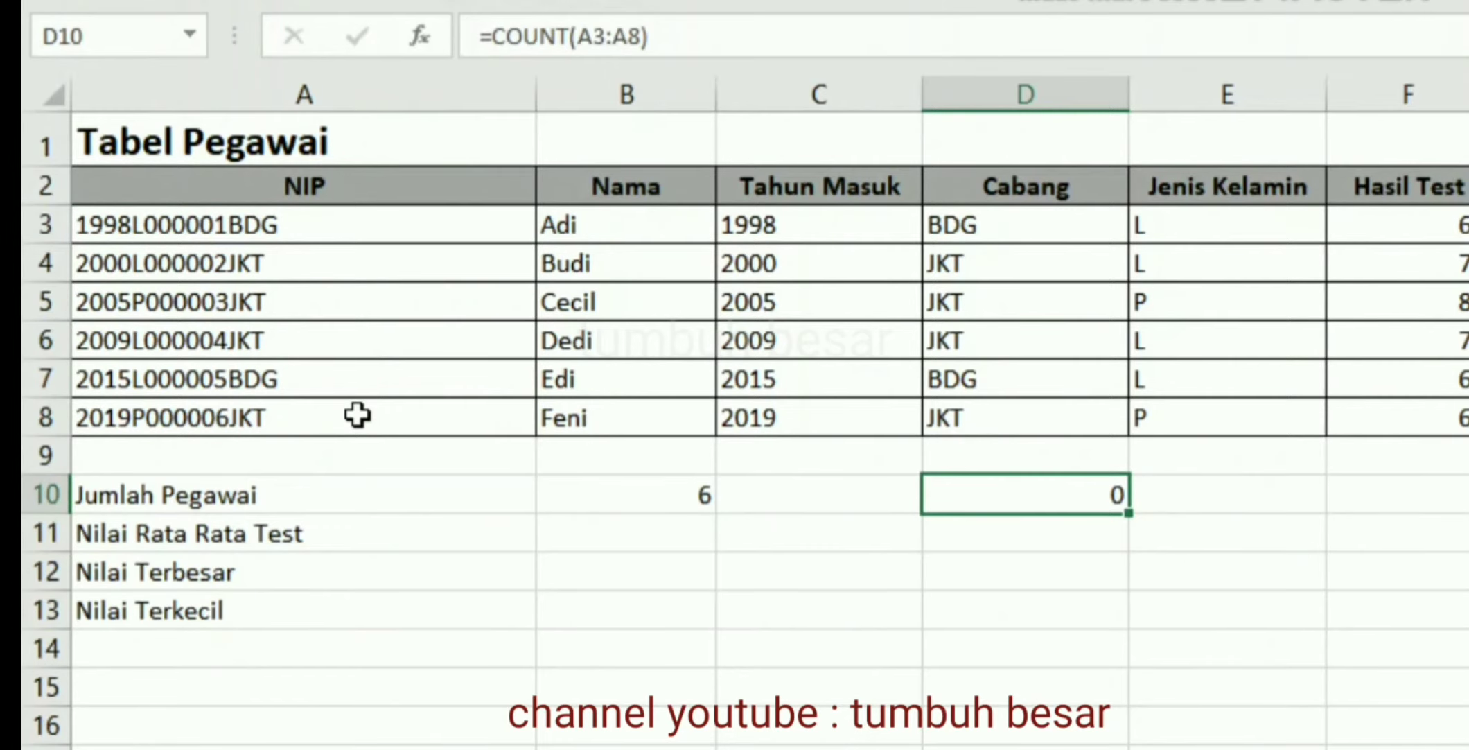
# - Clear the Hasil Test value in F8 for the last employee and delete the COUNT formula in D10
pyautogui.click(1398, 233)
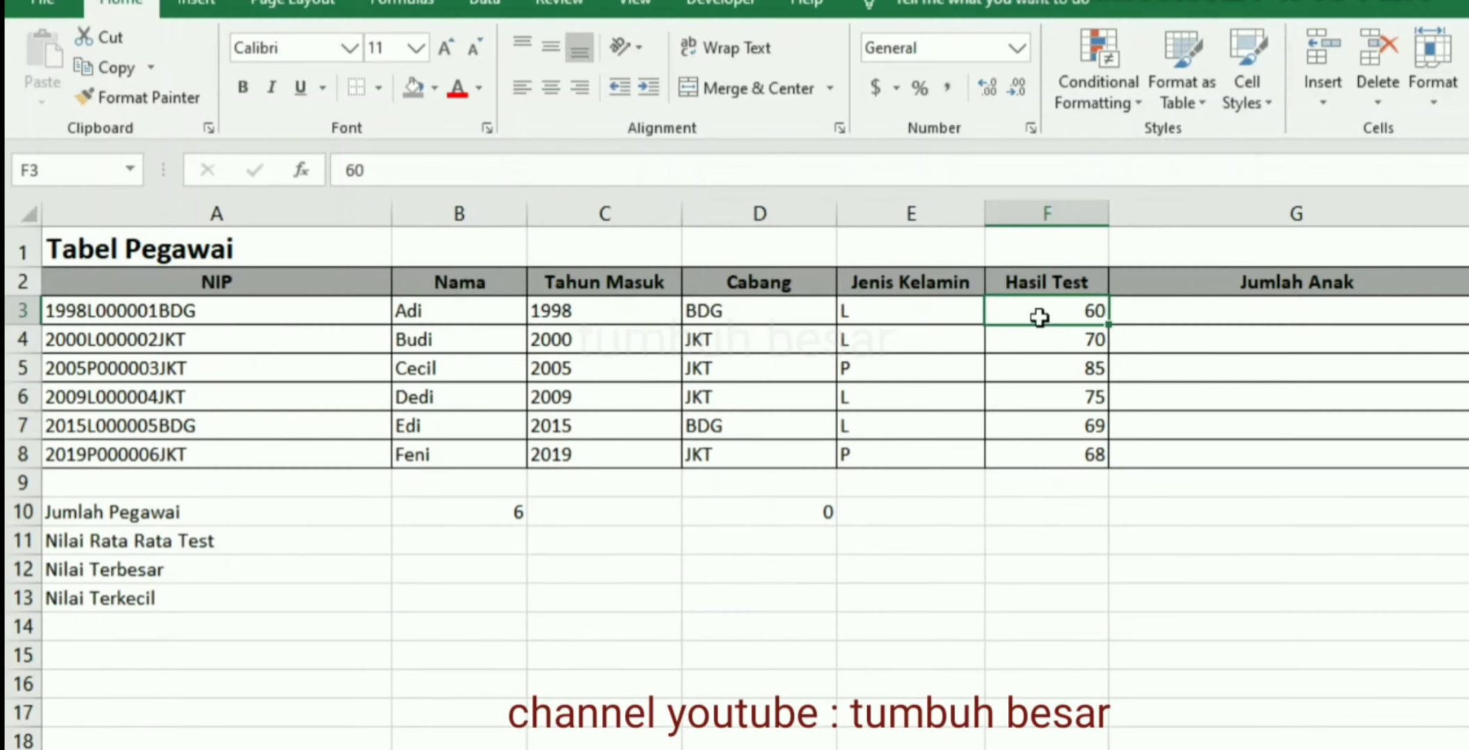
pyautogui.click(1048, 463)
pyautogui.press('BackSpace')
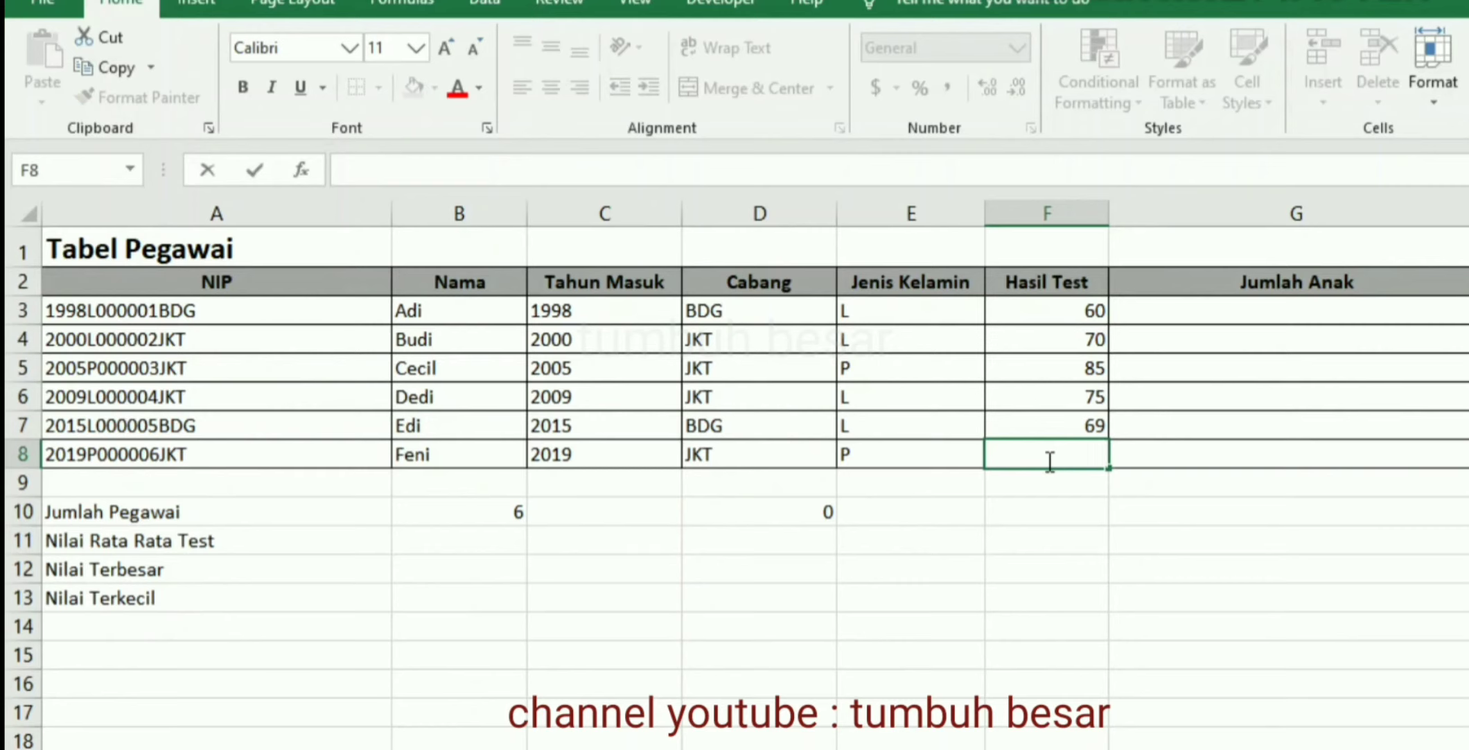
pyautogui.click(1057, 607)
pyautogui.click(797, 516)
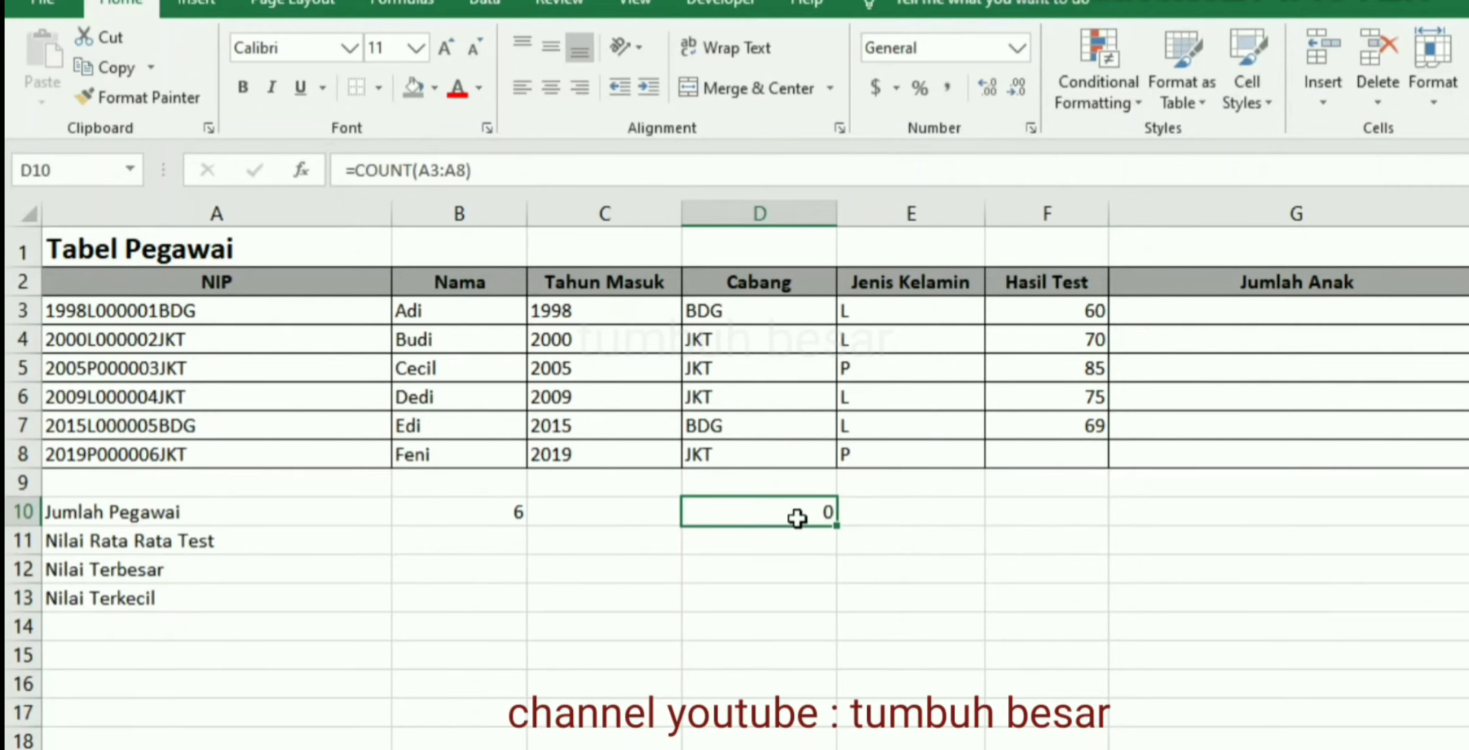
pyautogui.press('Delete')
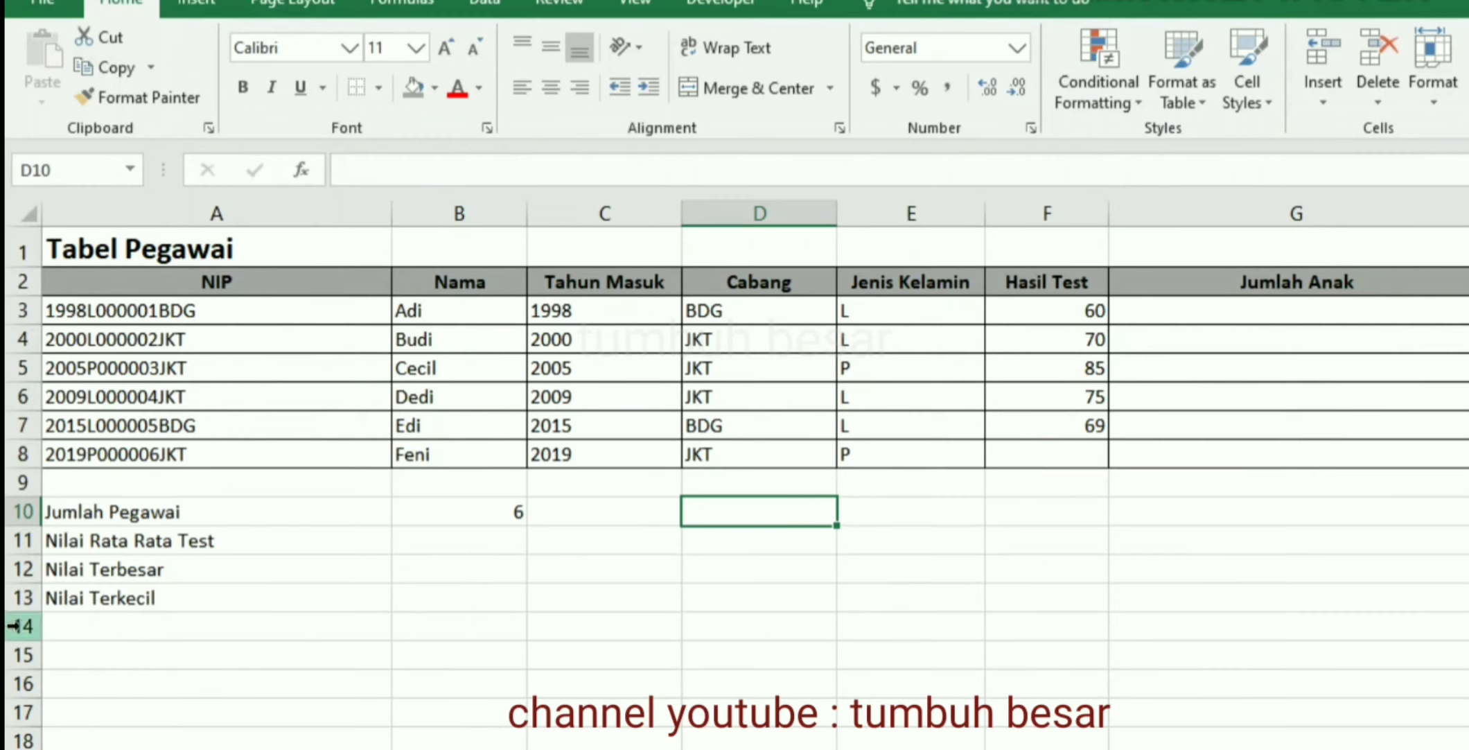
# - Add the summary label "Jumlah Pegawai yang mengikuti test" in A14
pyautogui.click(87, 626)
pyautogui.write('Jumlah Pegawai')
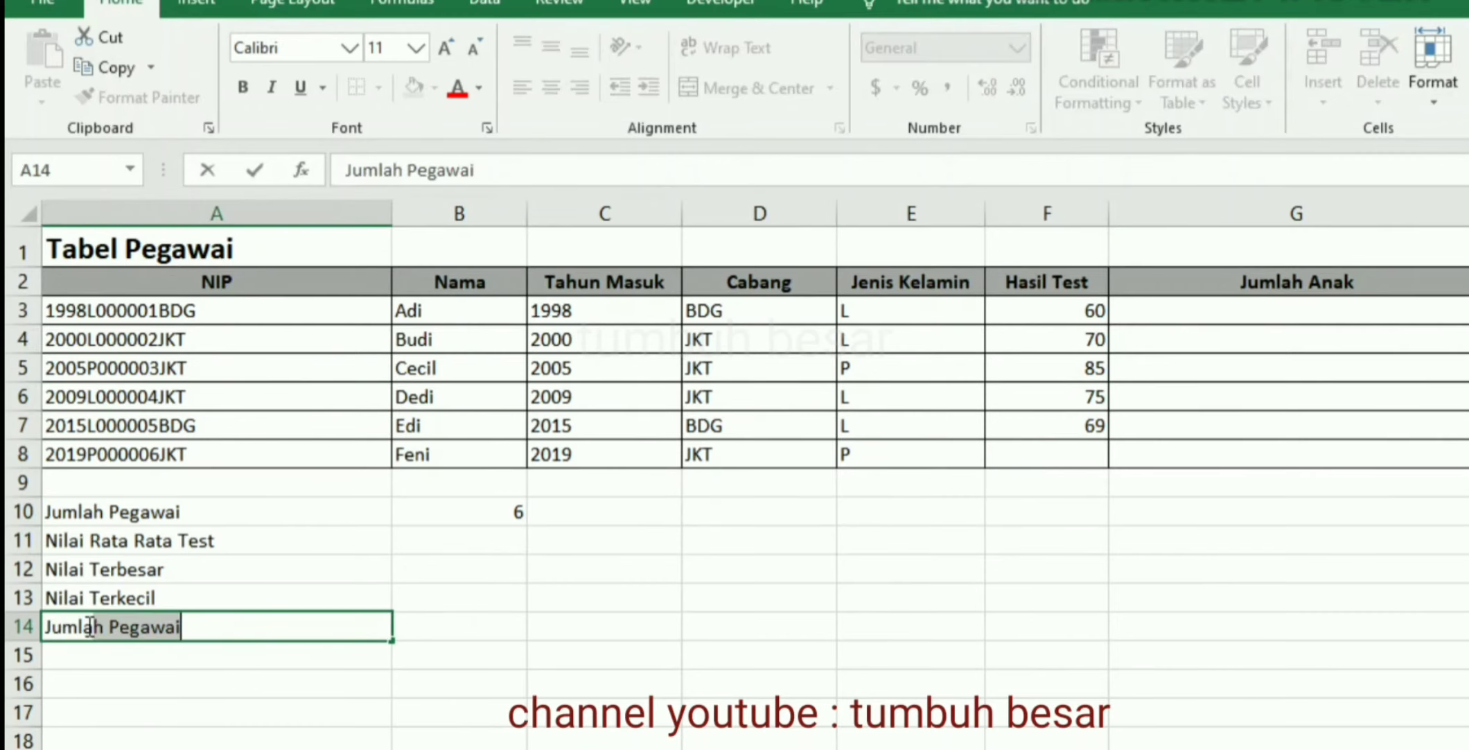
pyautogui.write(' yang')
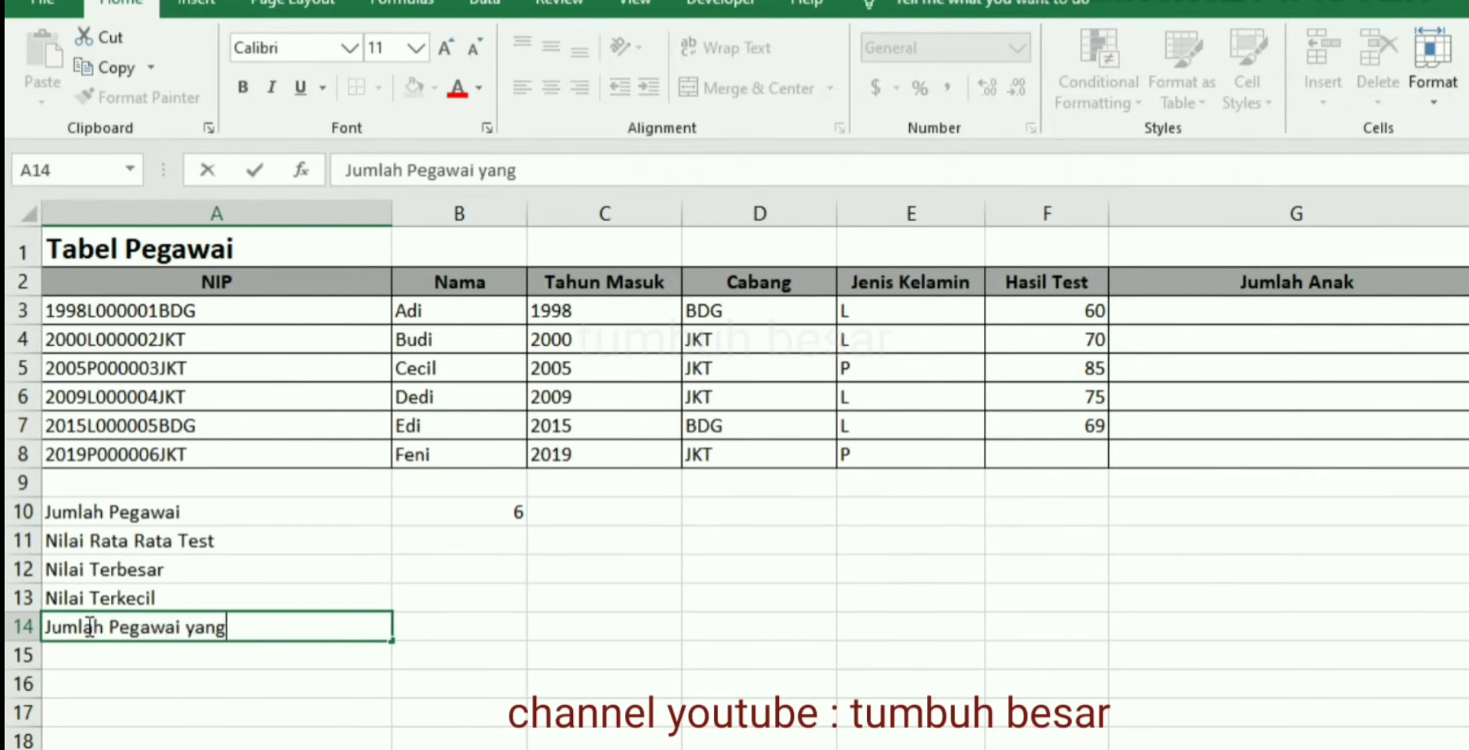
pyautogui.write(' mengikuti test')
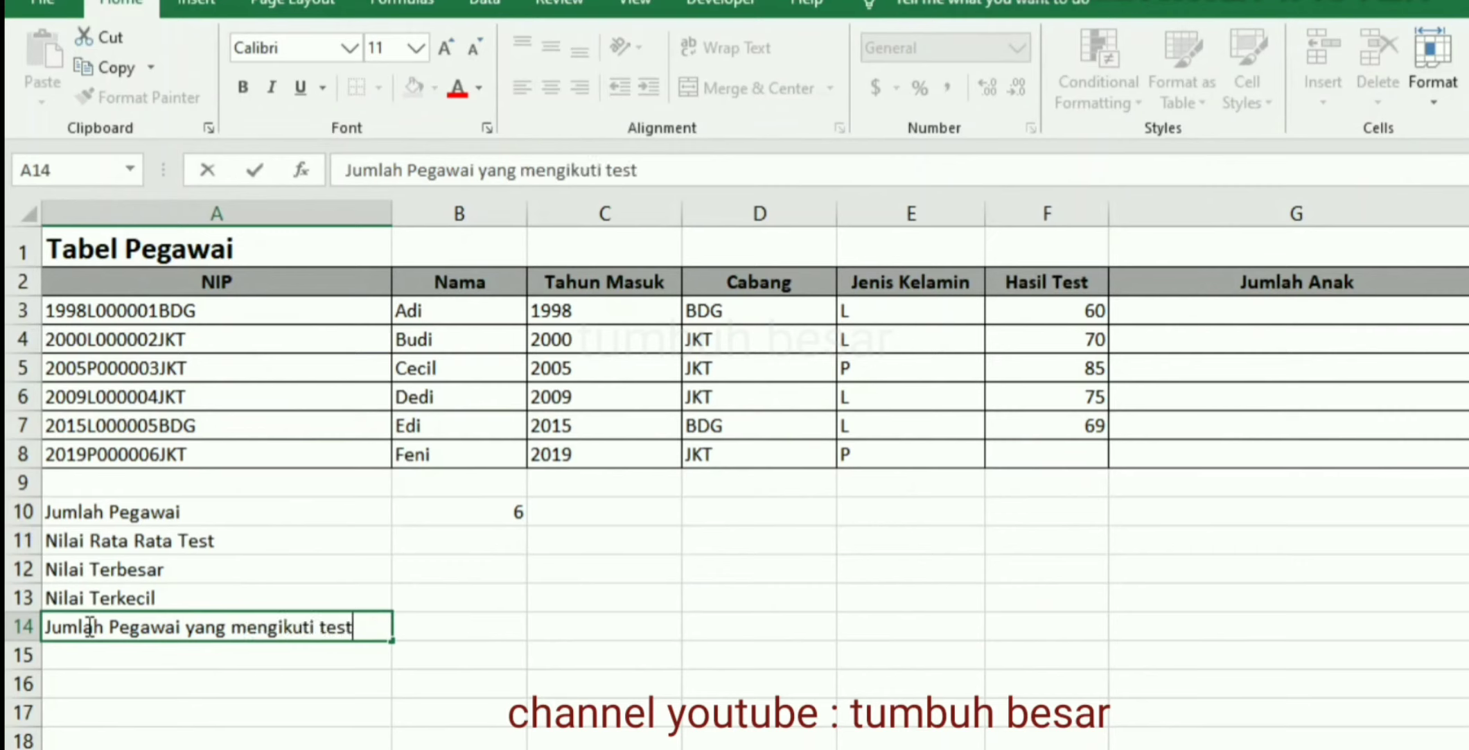
pyautogui.press('Return')
pyautogui.press('Up')
pyautogui.press('Right')
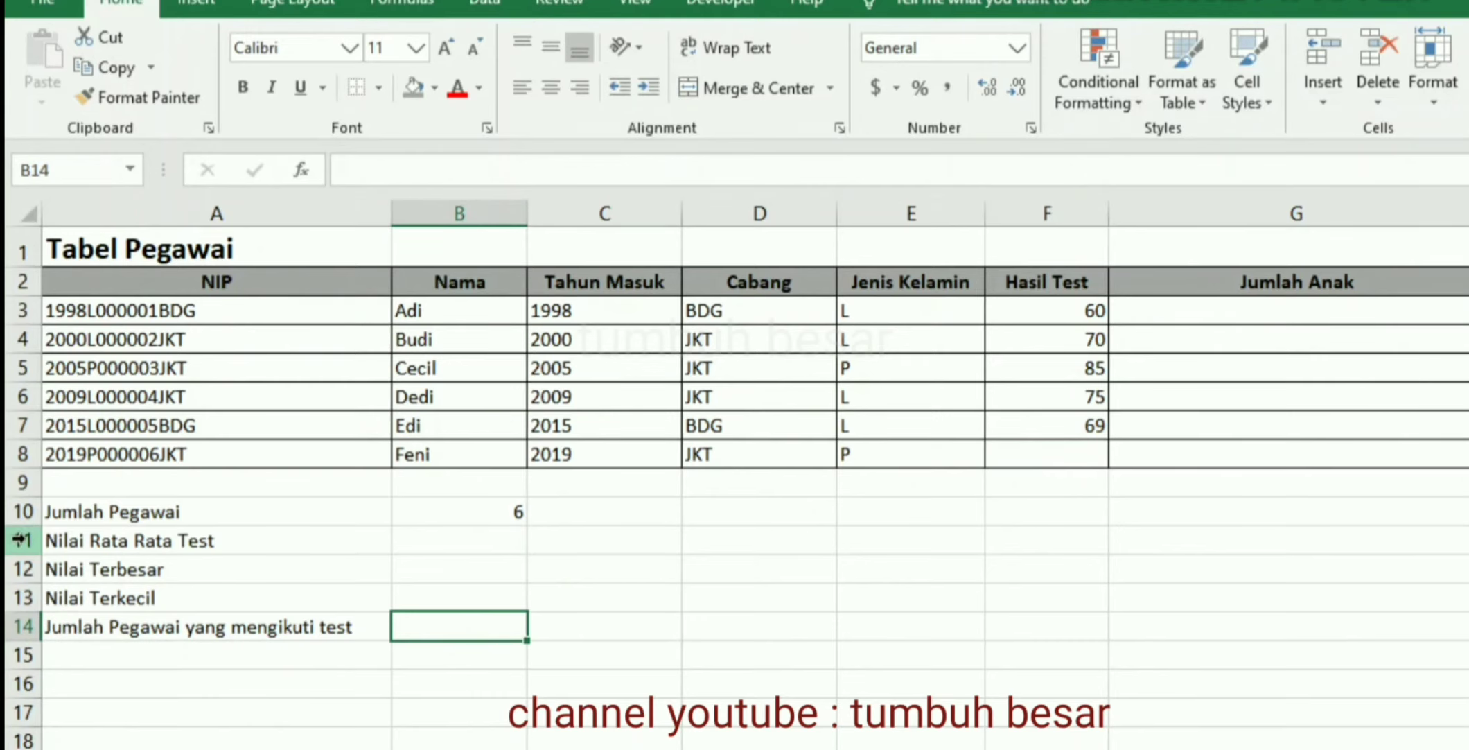
# - Review the entries in the Nama column against the Jumlah Pegawai row
pyautogui.scroll(-1, 360, 642)
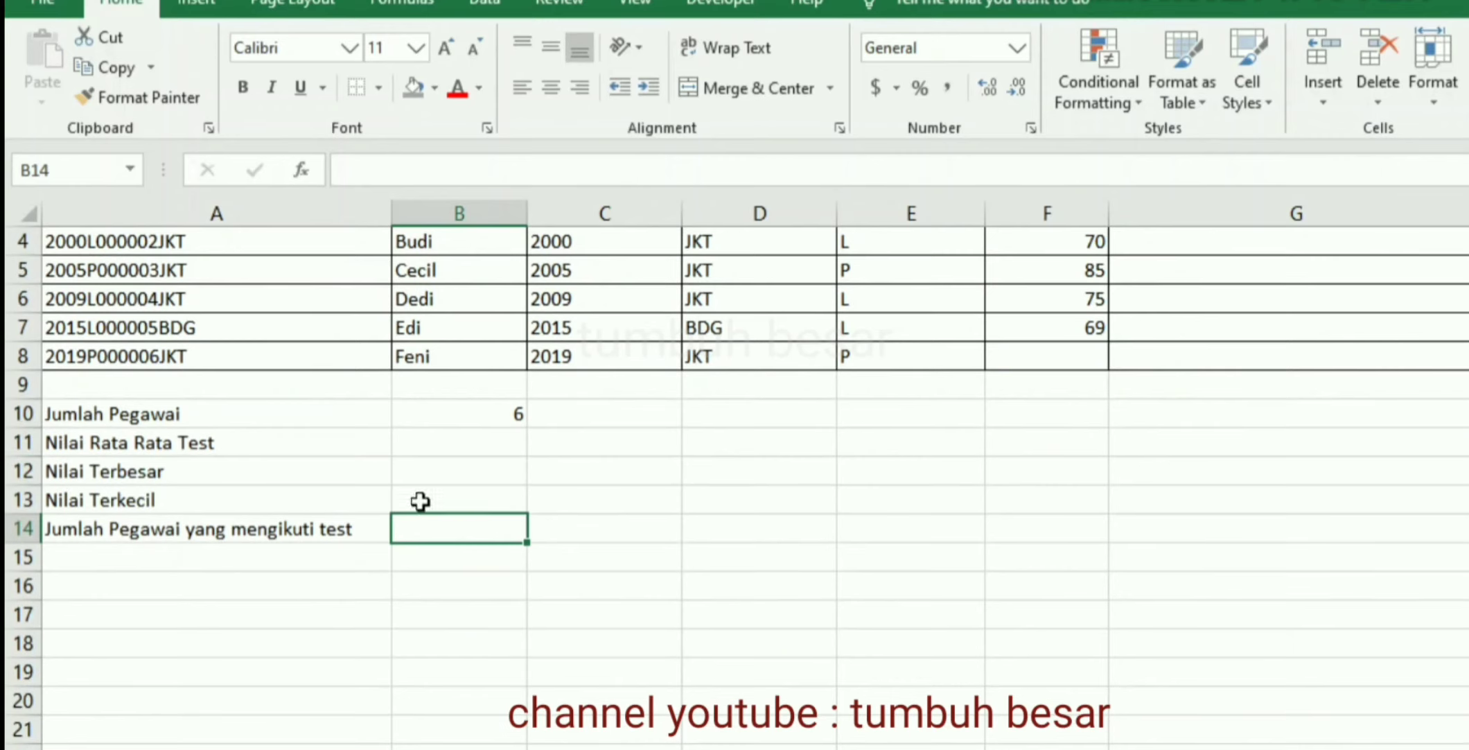
pyautogui.press('Up')
pyautogui.press('Up')
pyautogui.press('Up')
pyautogui.press('Up')
pyautogui.press('Up')
pyautogui.press('Up')
pyautogui.press('Up')
pyautogui.press('Up')
pyautogui.press('Up')
pyautogui.press('Up')
pyautogui.press('Up')
pyautogui.press('Up')
pyautogui.press('Up')
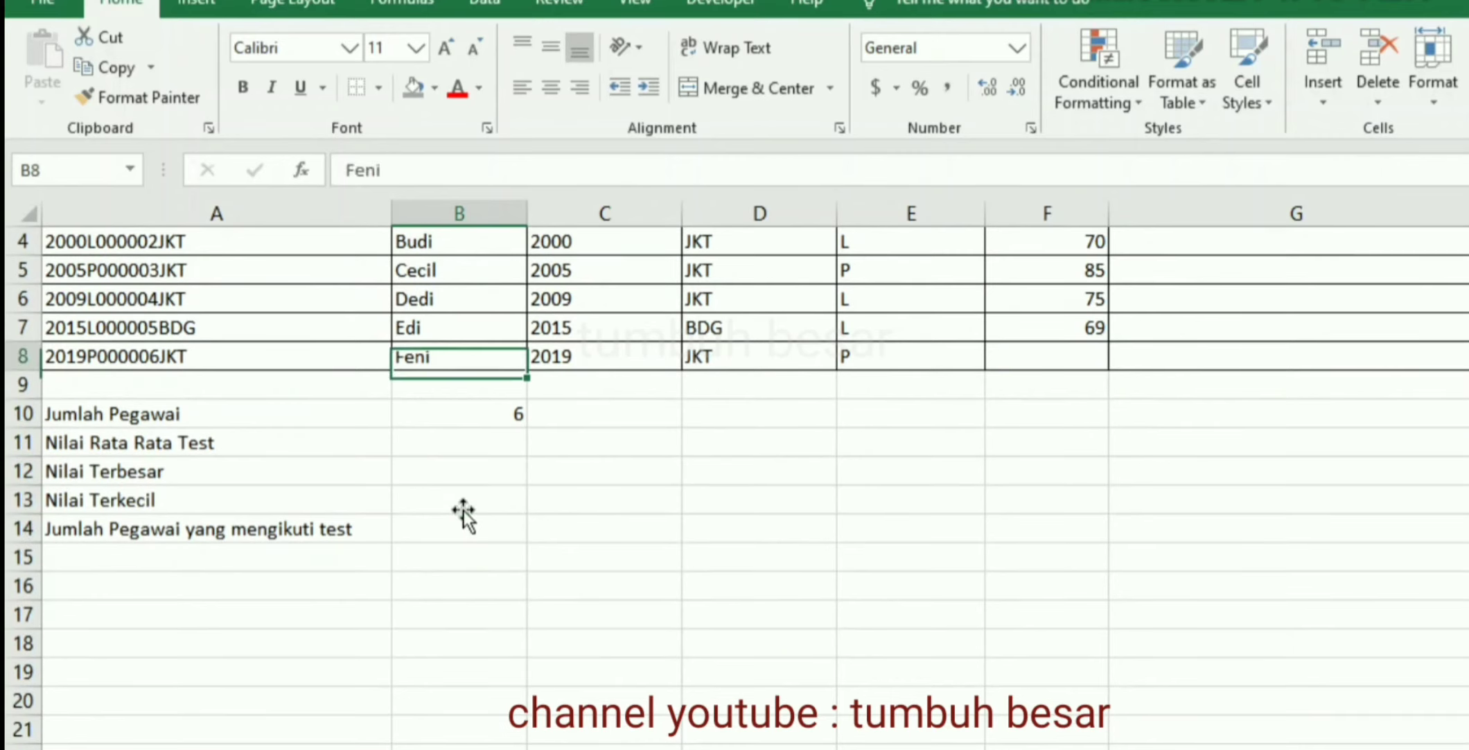
pyautogui.press('Down')
pyautogui.press('Down')
pyautogui.press('Down')
pyautogui.press('Down')
pyautogui.press('Down')
pyautogui.press('Down')
pyautogui.press('Down')
pyautogui.press('Down')
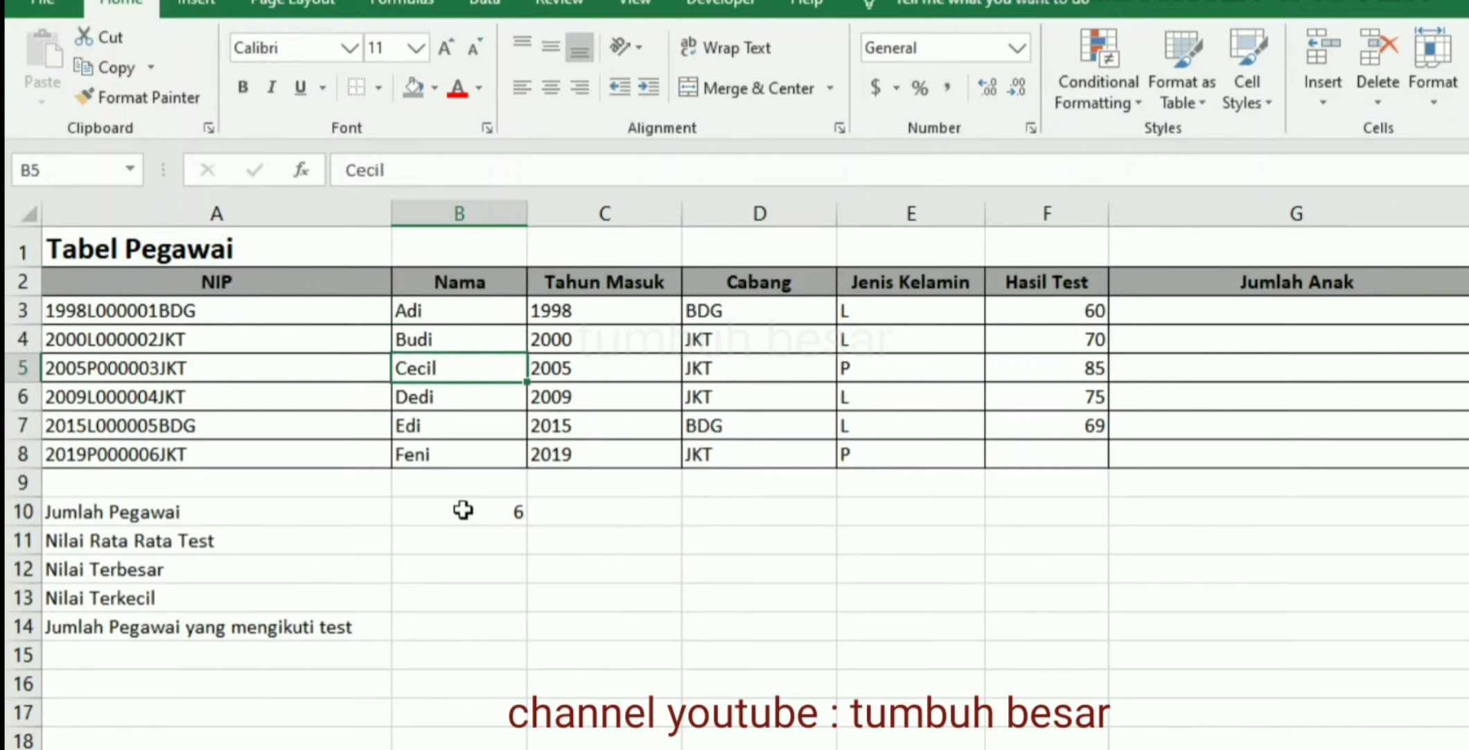
pyautogui.press('Down')
pyautogui.press('Down')
pyautogui.press('Down')
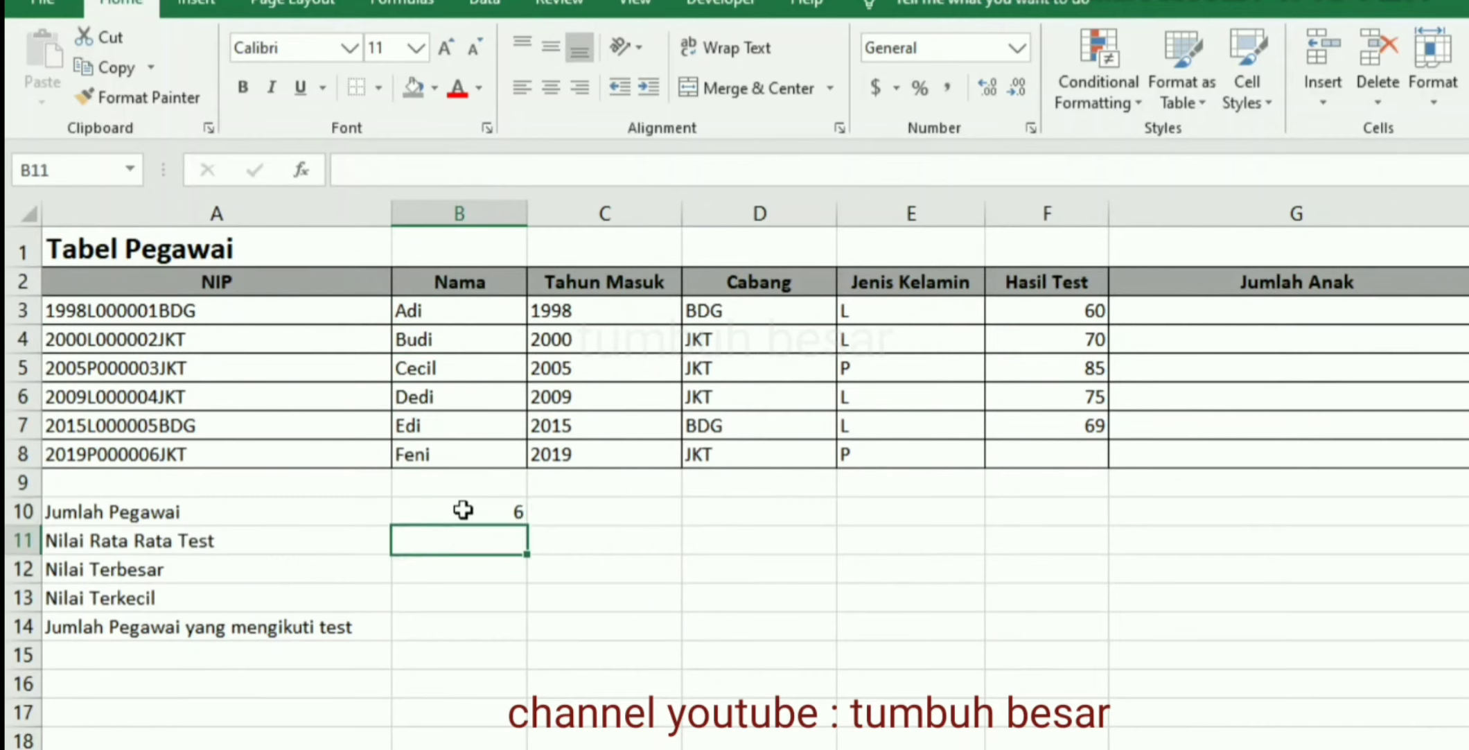
# - Go through the Hasil Test column from F3 to F8 to check which employees have a score
pyautogui.press('Right')
pyautogui.press('Right')
pyautogui.press('Right')
pyautogui.press('Right')
pyautogui.press('Up')
pyautogui.press('Up')
pyautogui.press('Up')
pyautogui.press('Up')
pyautogui.press('Up')
pyautogui.press('Up')
pyautogui.press('Up')
pyautogui.press('Up')
pyautogui.press('Up')
pyautogui.press('Up')
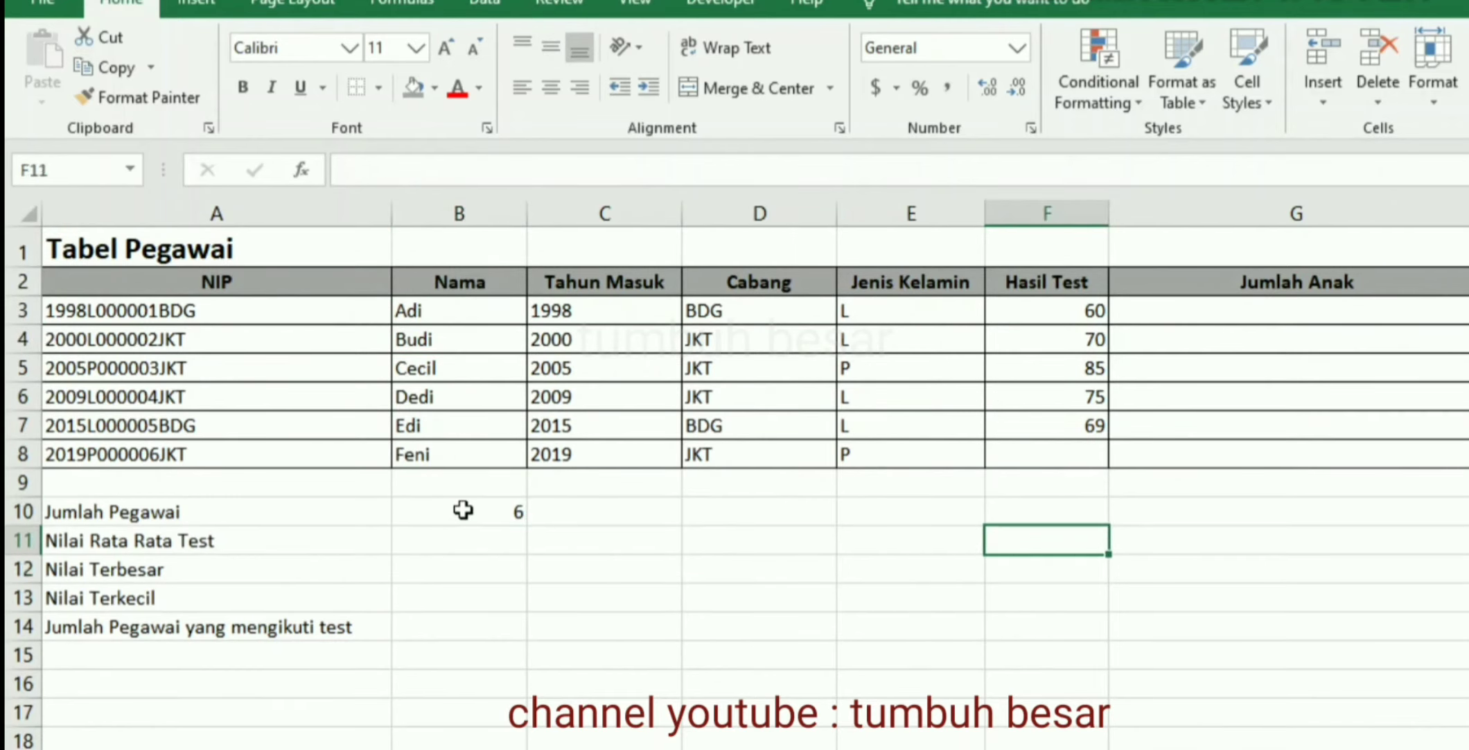
pyautogui.press('Down')
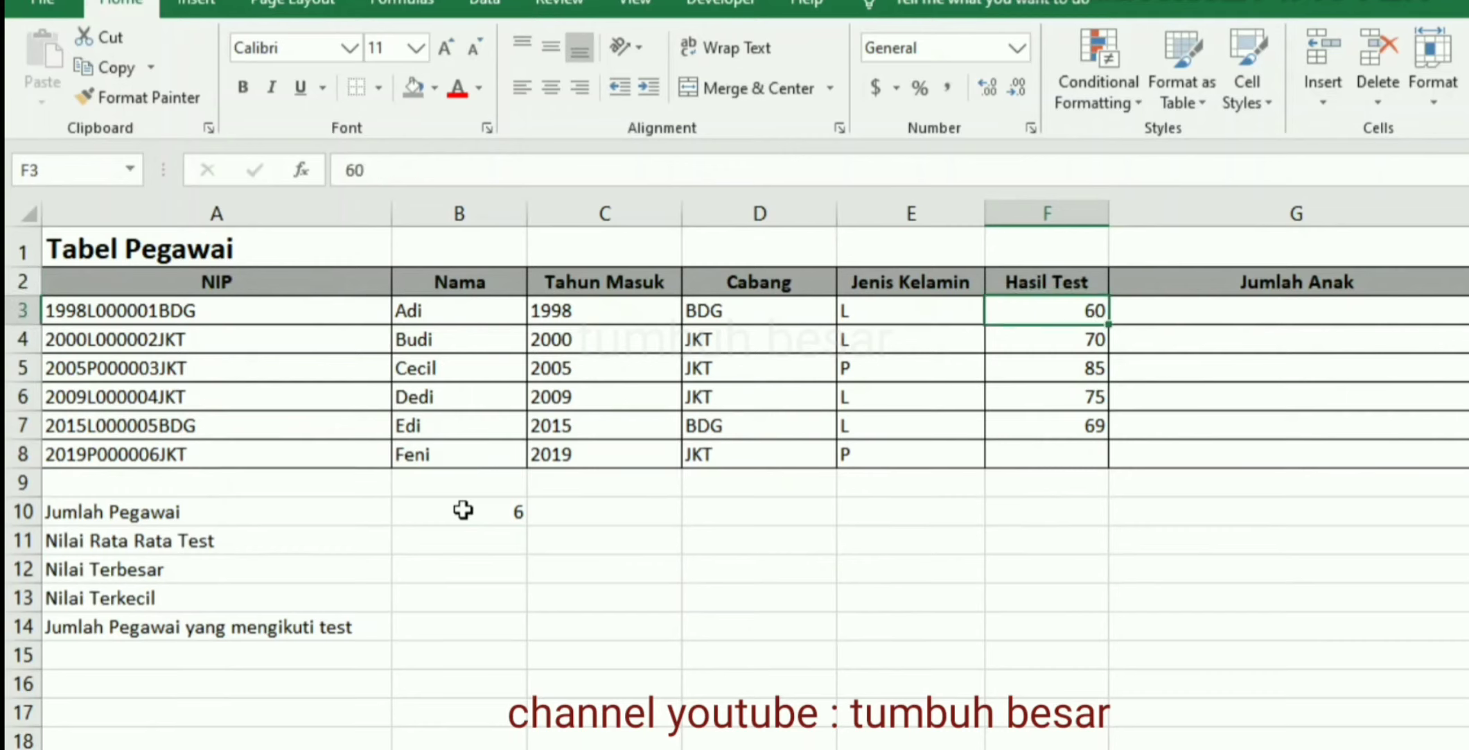
pyautogui.press('Down')
pyautogui.press('Down')
pyautogui.press('Down')
pyautogui.press('Down')
pyautogui.press('Down')
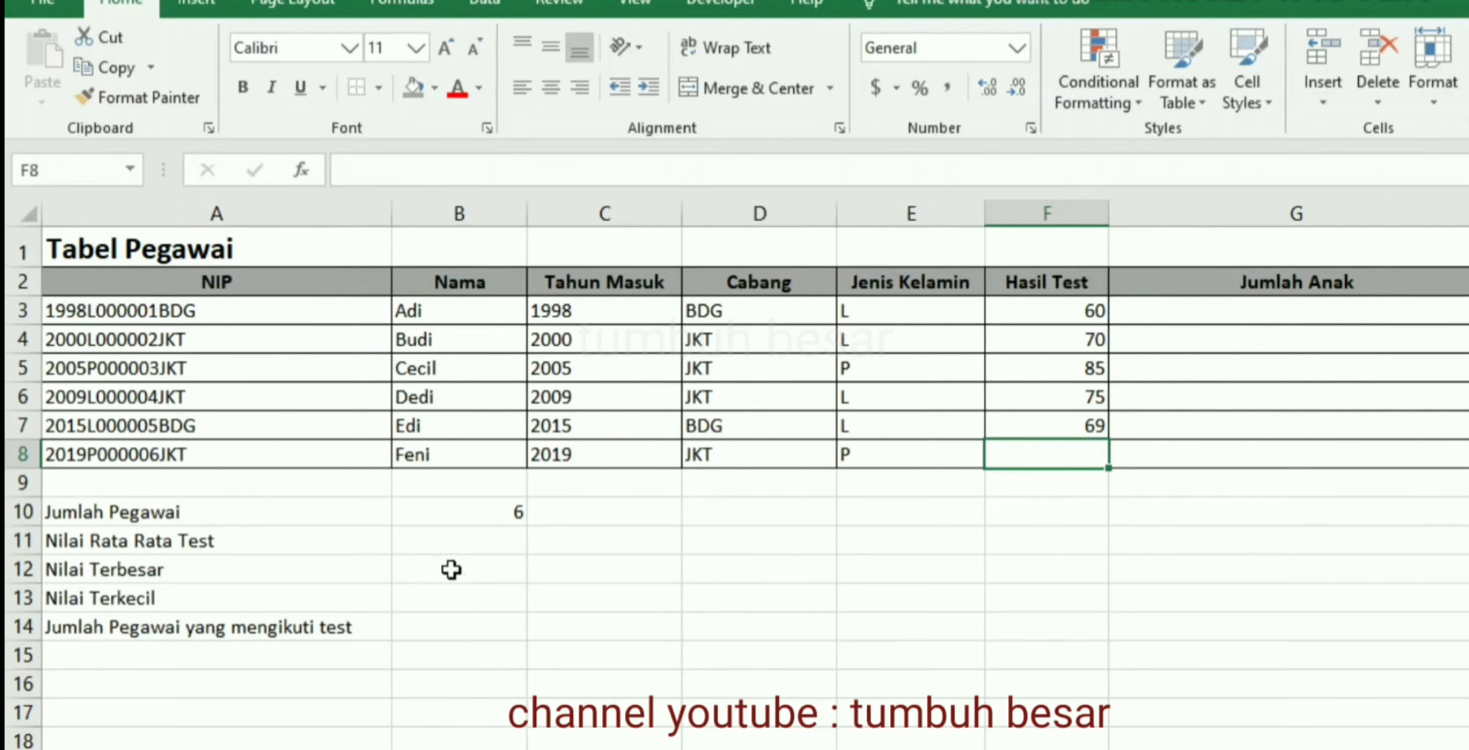
# - Enter =COUNT(F3:F8) in B14 to count the employees who took the test
pyautogui.click(461, 627)
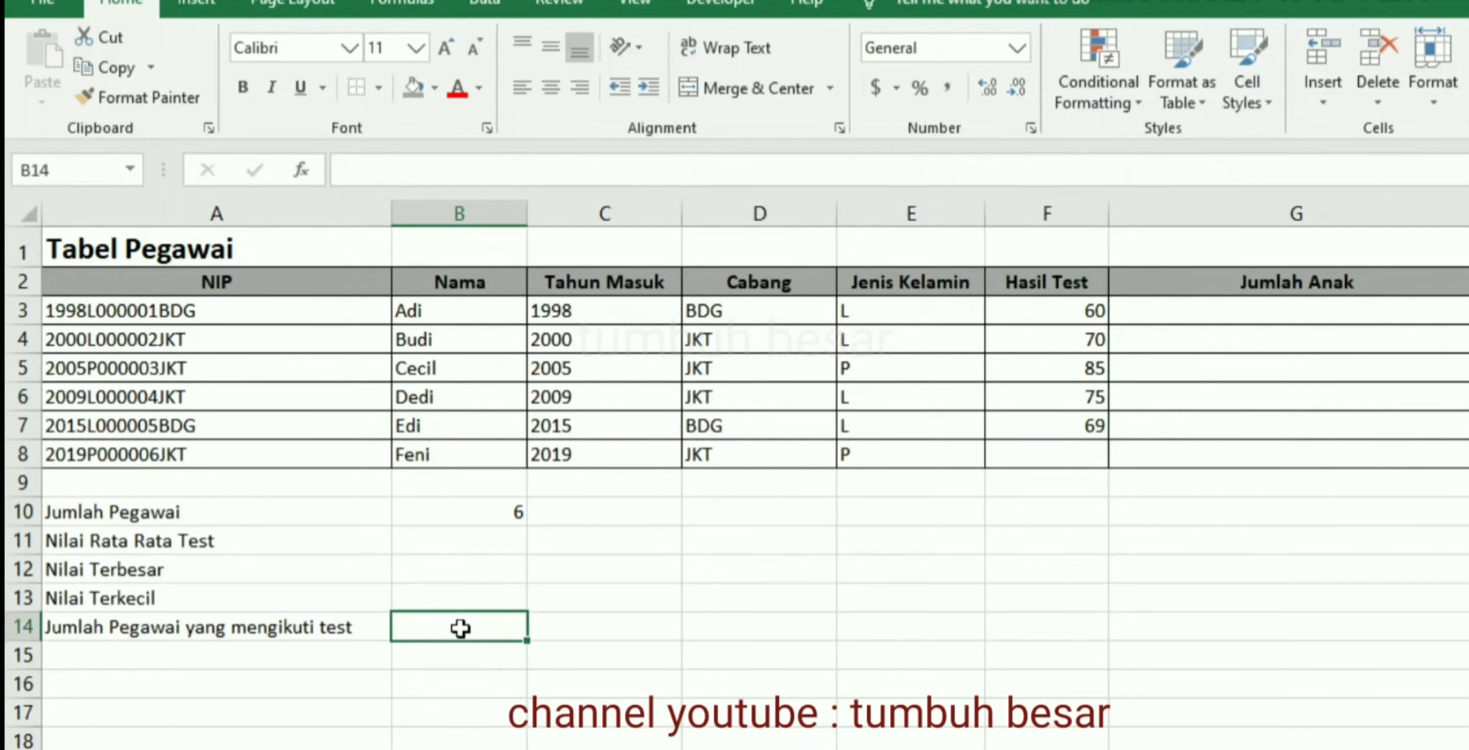
pyautogui.write('=coun')
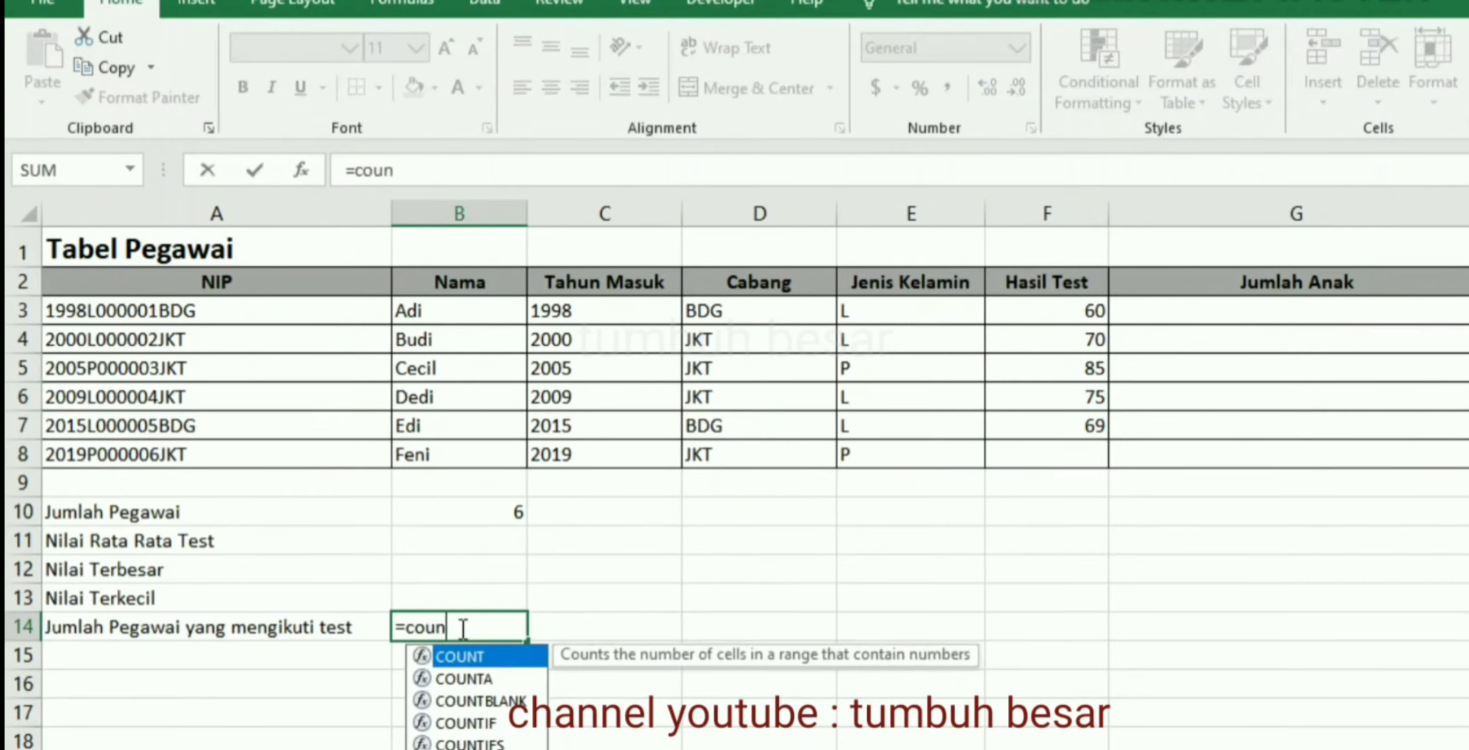
pyautogui.write('t(')
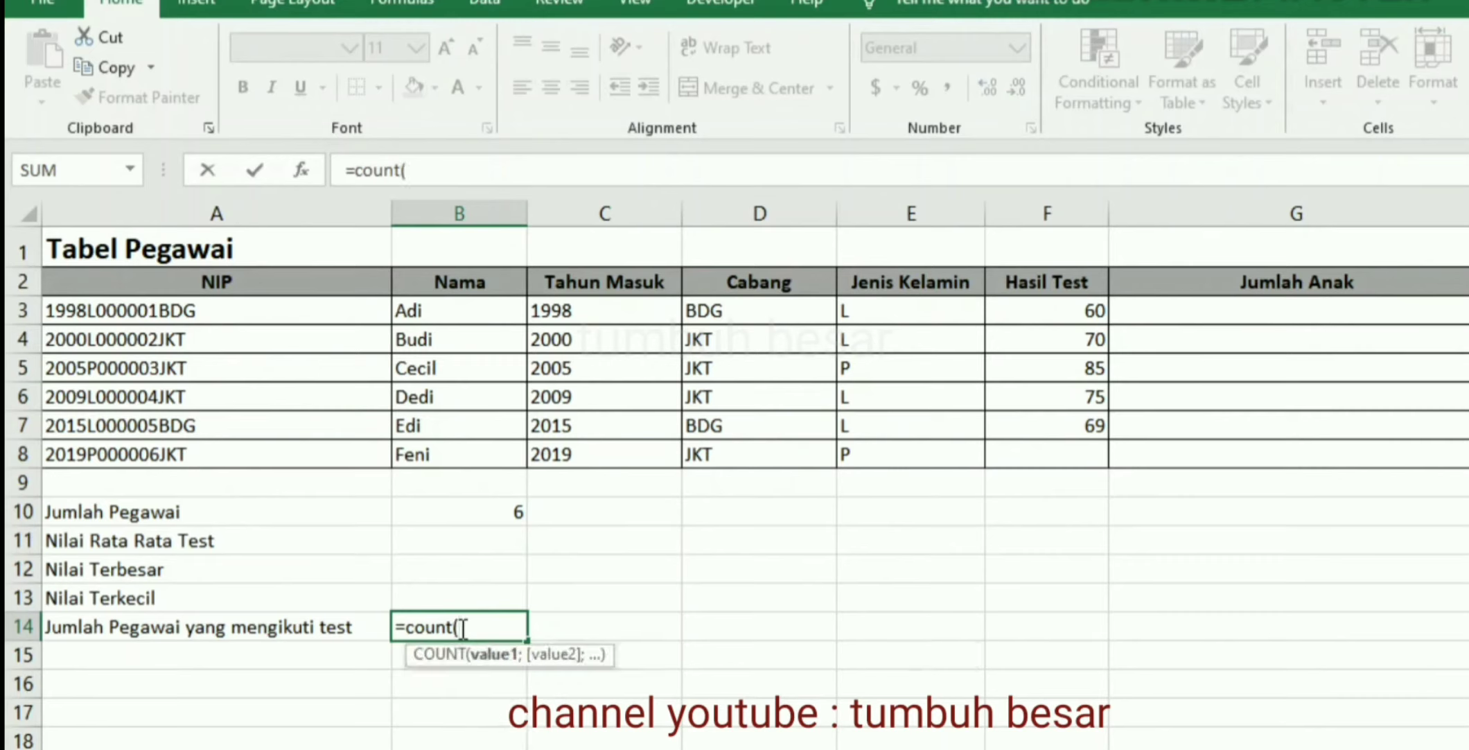
pyautogui.moveTo(1082, 309); pyautogui.dragTo(1057, 456)
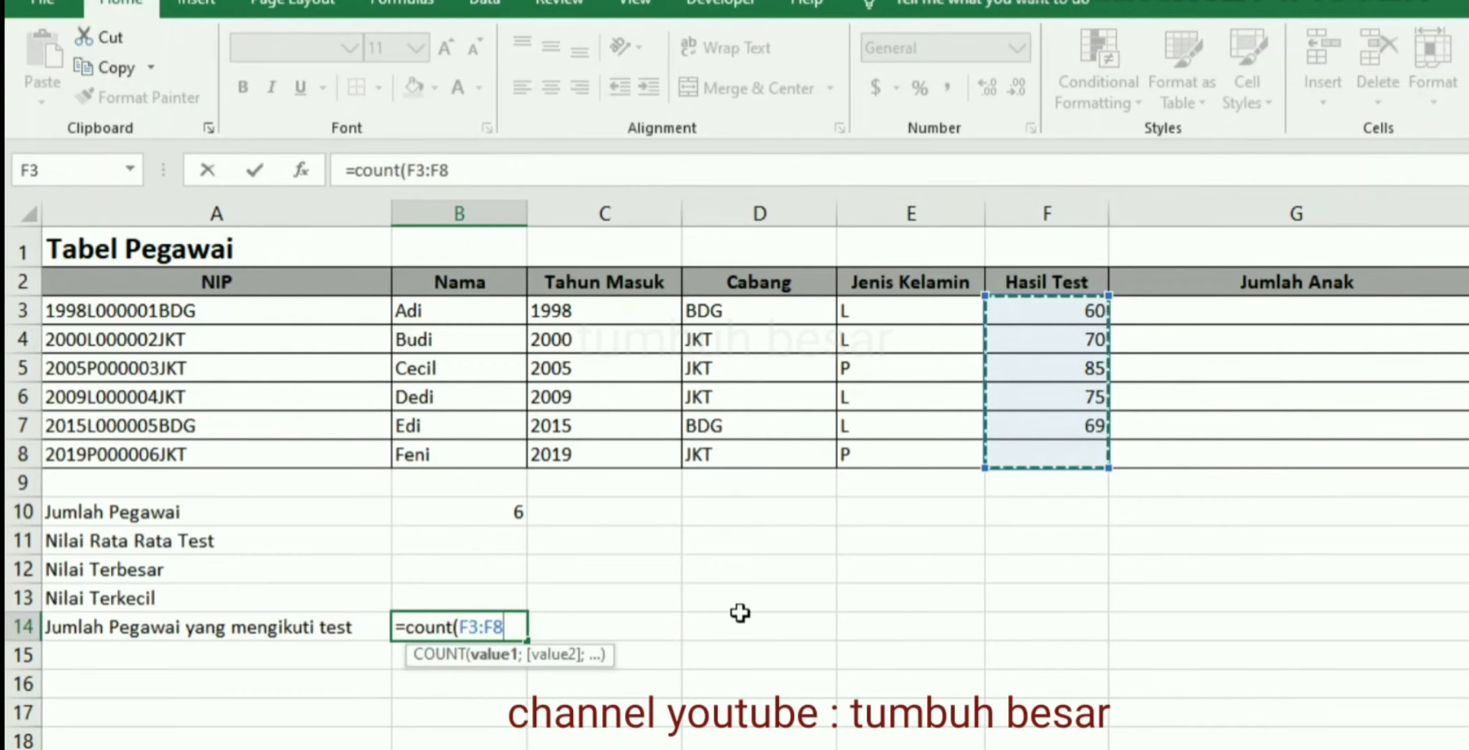
pyautogui.write(')')
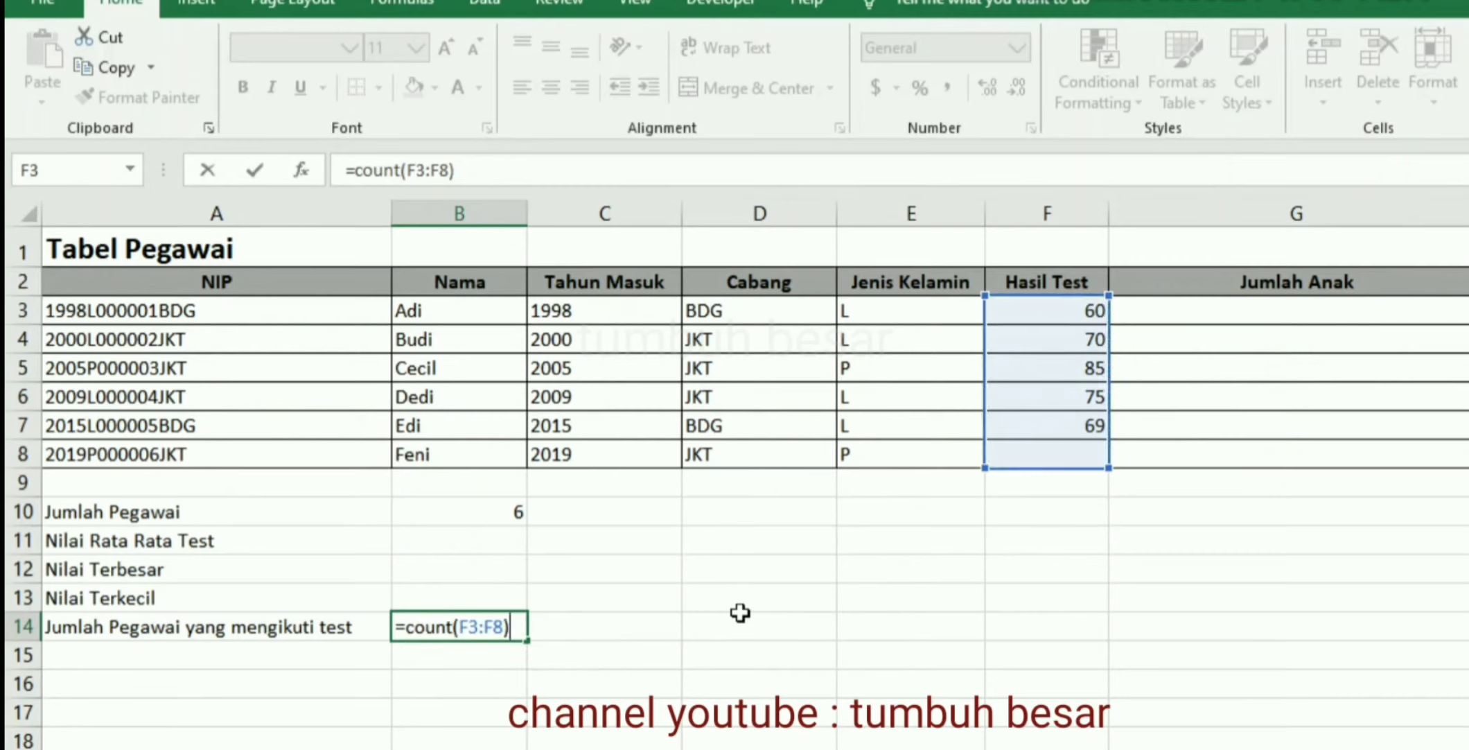
pyautogui.press('Return')
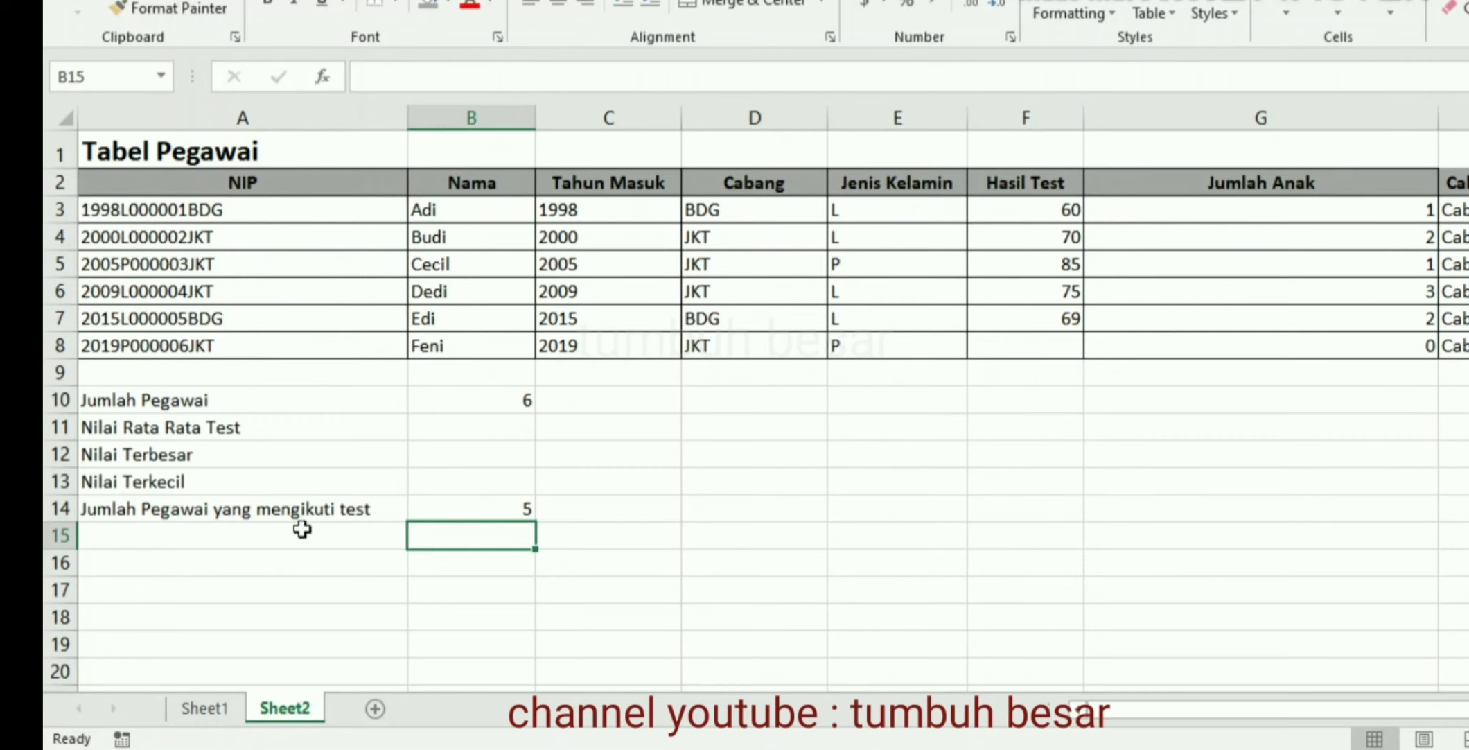
# - Add the summary label "Jumlah Anak Pegawai" in A15
pyautogui.click(192, 535)
pyautogui.write('Jumlah Anak')
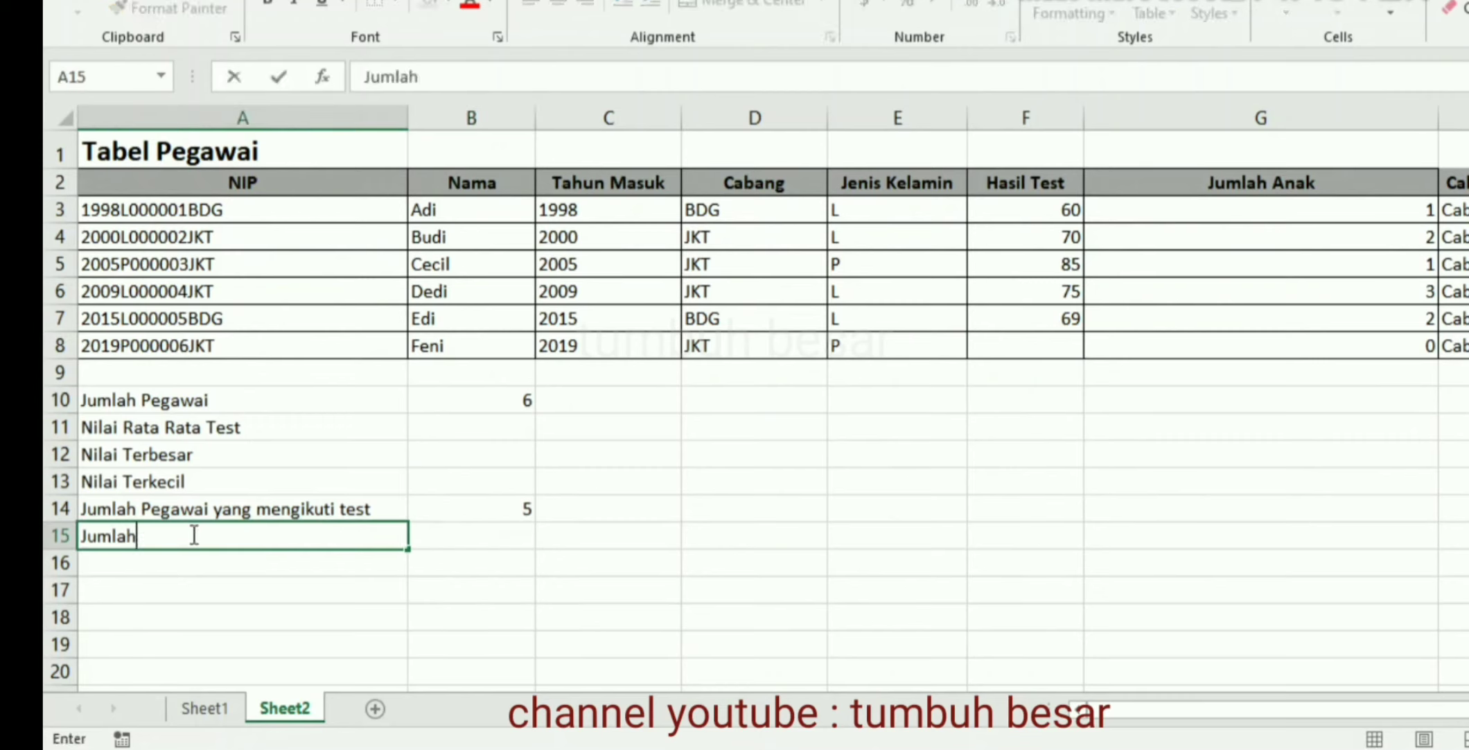
pyautogui.write('gawai')
pyautogui.press('Return')
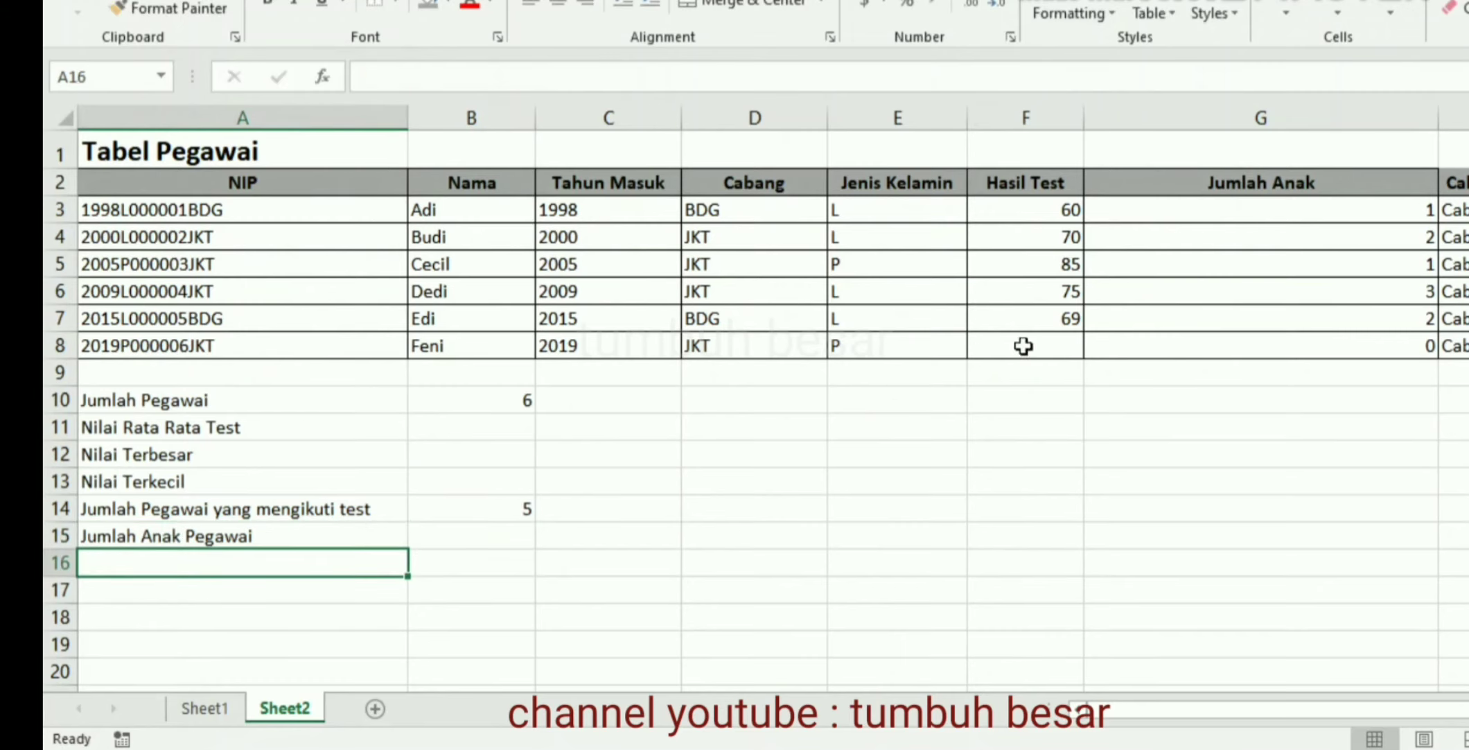
# - Enter =SUM(G3:G8) in B15 to total the Jumlah Anak column
pyautogui.click(1313, 212)
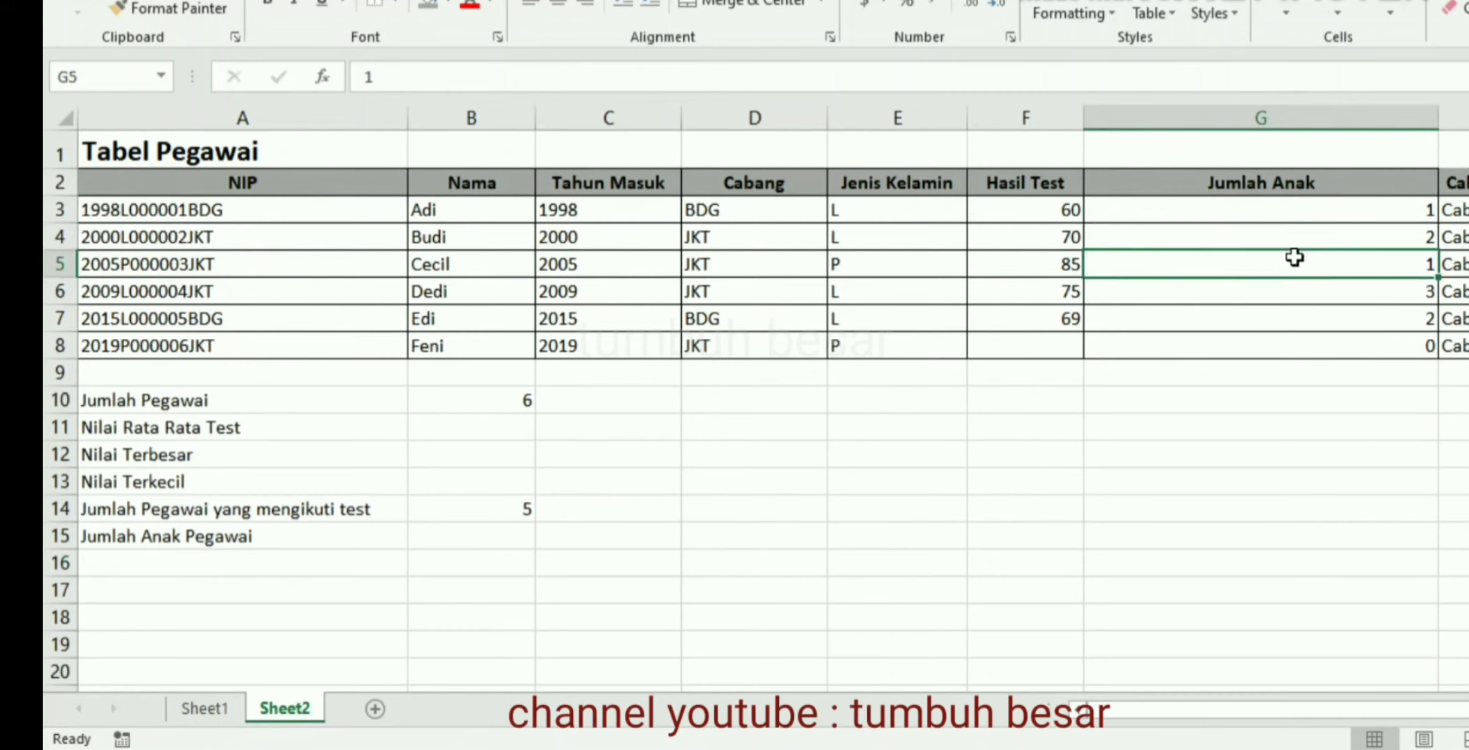
pyautogui.click(1273, 300)
pyautogui.click(1264, 345)
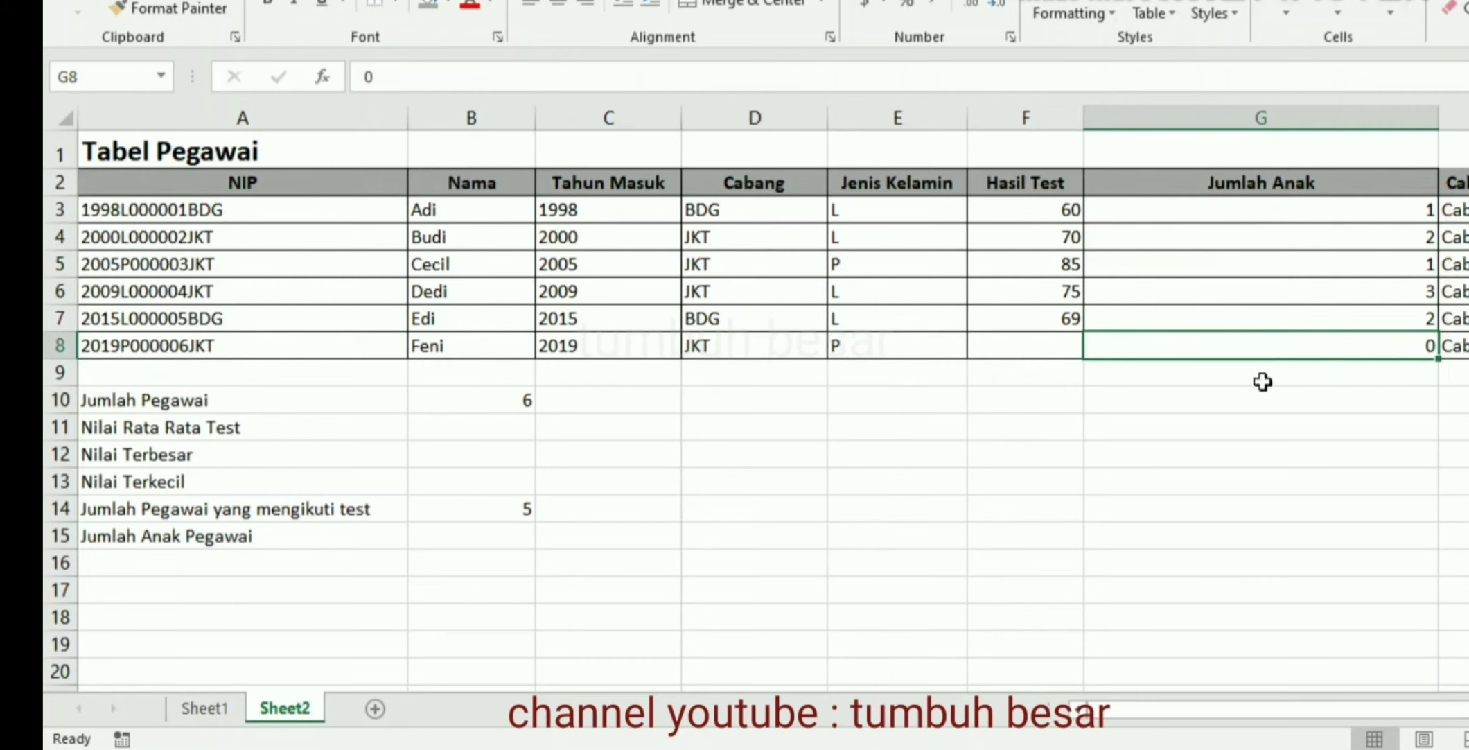
pyautogui.click(284, 547)
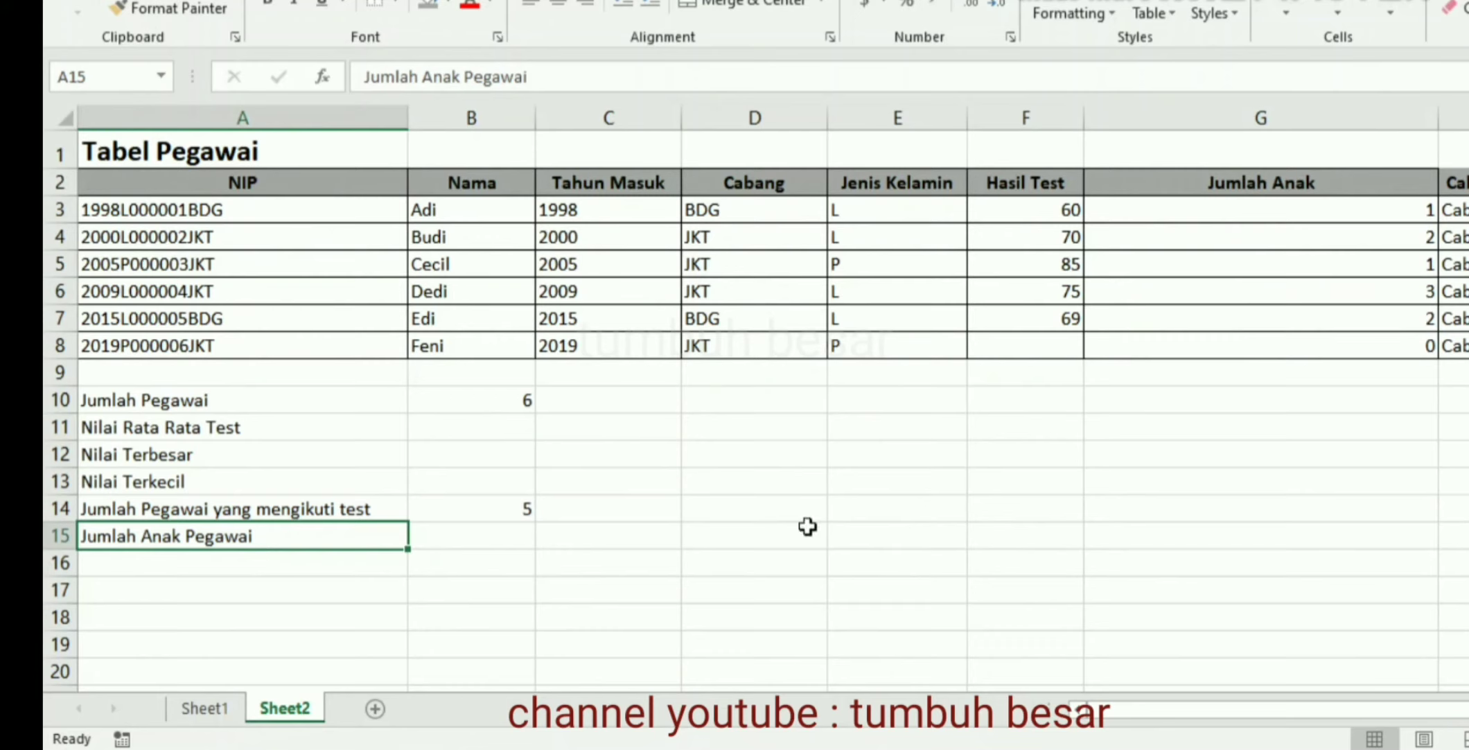
pyautogui.click(506, 541)
pyautogui.write('=sum')
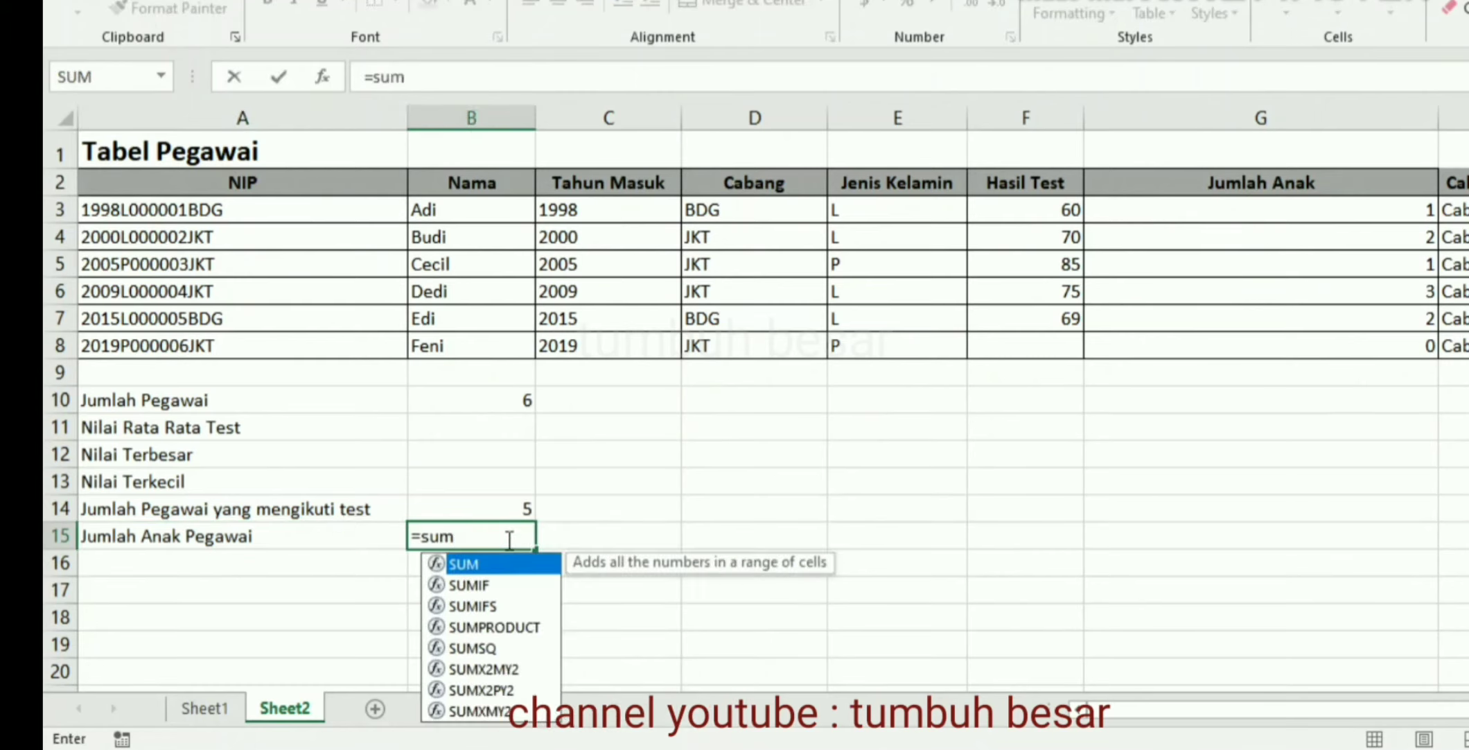
pyautogui.press('Escape')
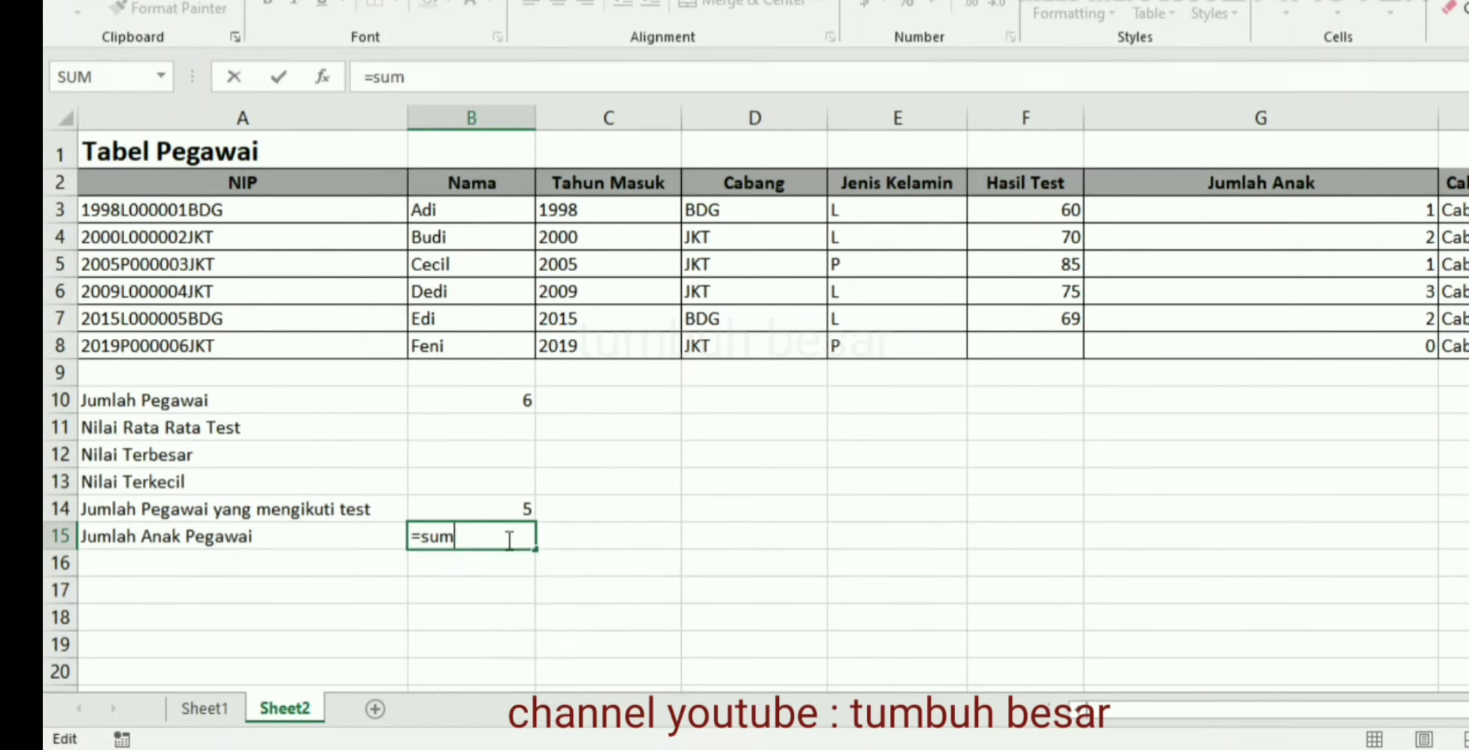
pyautogui.write('(')
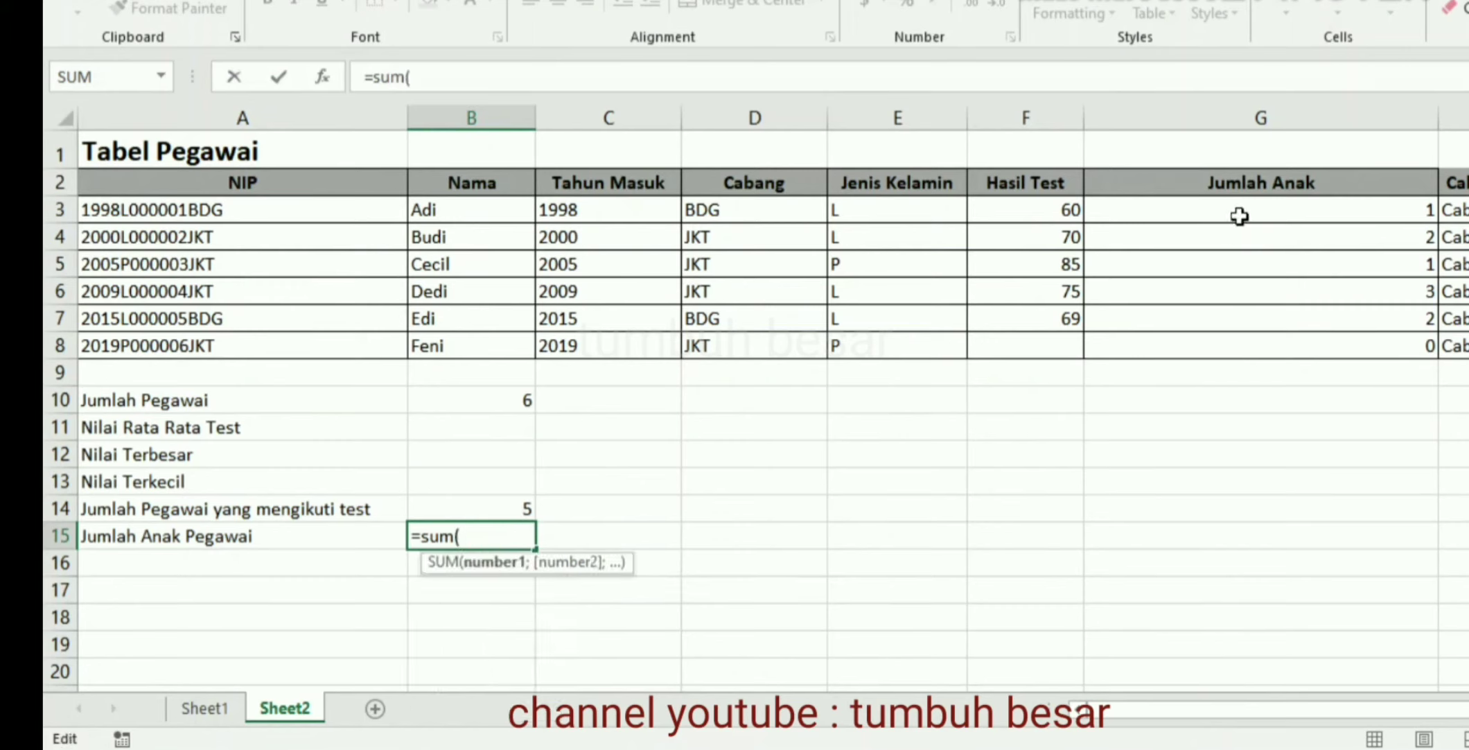
pyautogui.moveTo(1240, 213); pyautogui.dragTo(1226, 350)
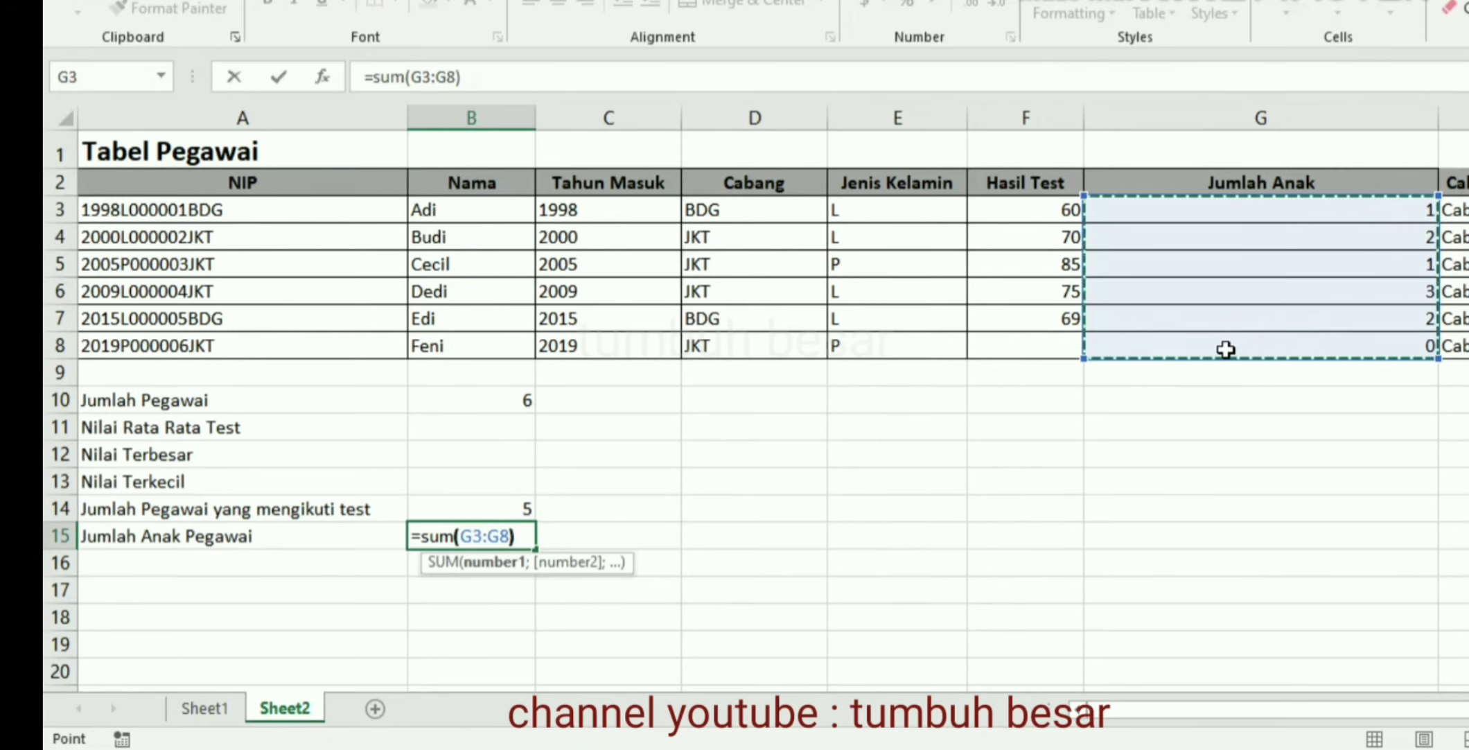
pyautogui.write(')')
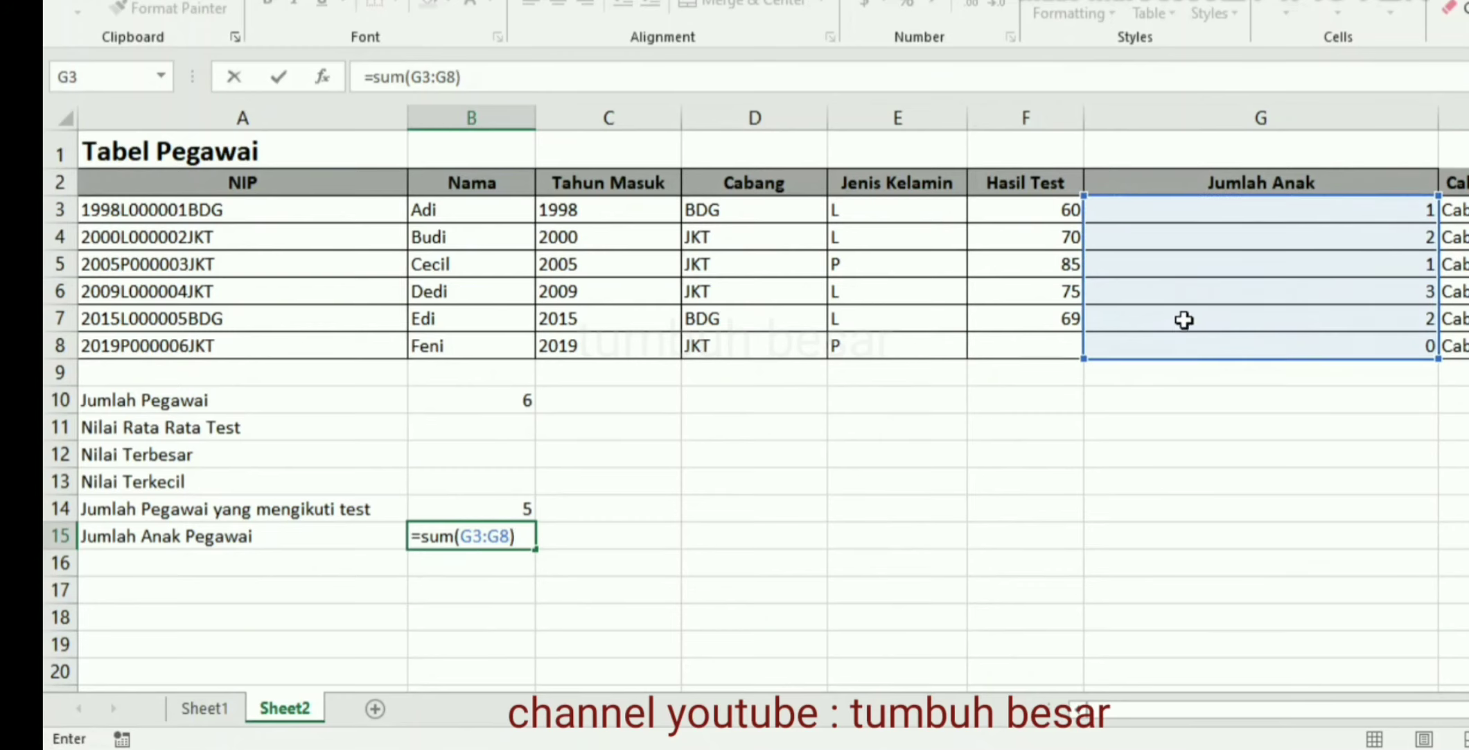
pyautogui.press('Return')
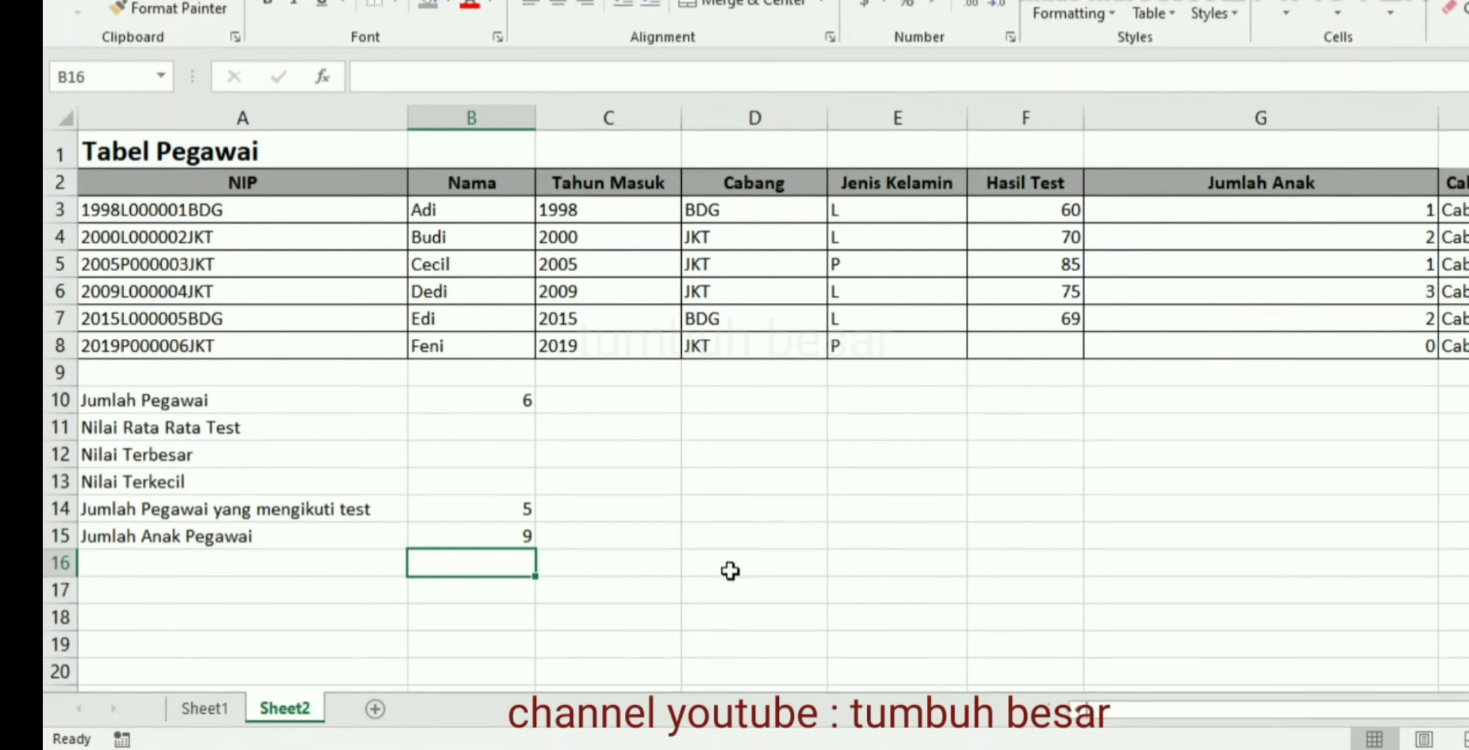
# - Enter =G3+G4+G5+G6+G7+G8 in D15 as a manual total of the Jumlah Anak column
pyautogui.click(706, 546)
pyautogui.write('=')
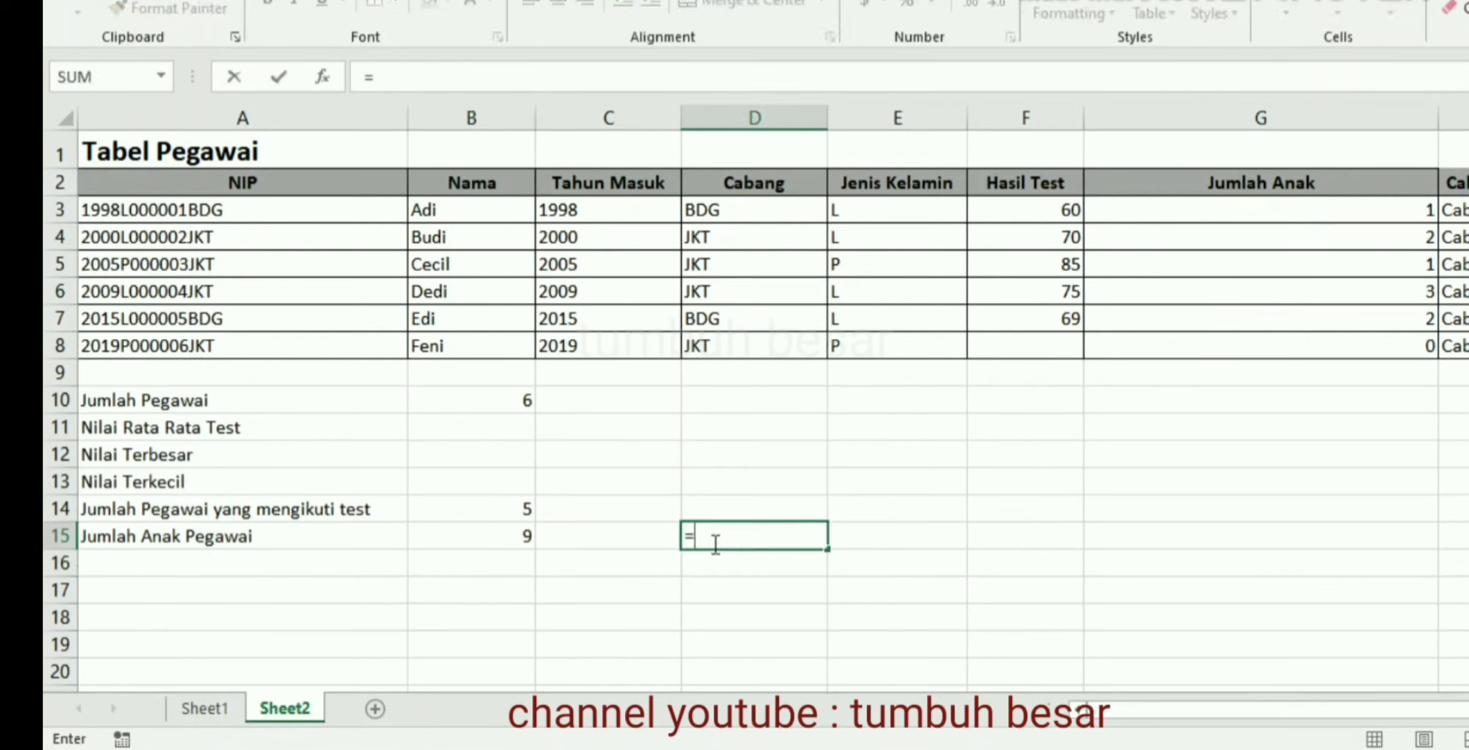
pyautogui.click(1184, 217)
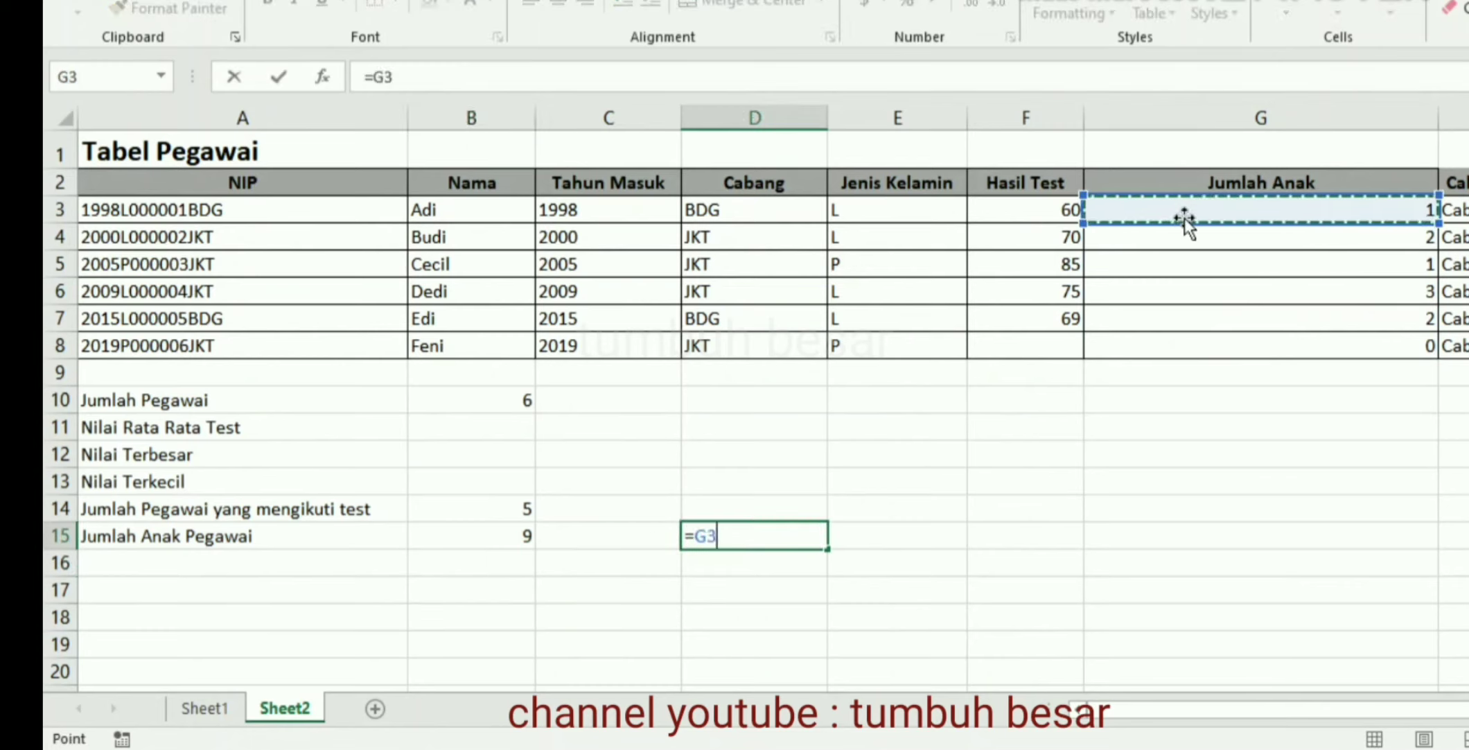
pyautogui.write('+')
pyautogui.click(1246, 236)
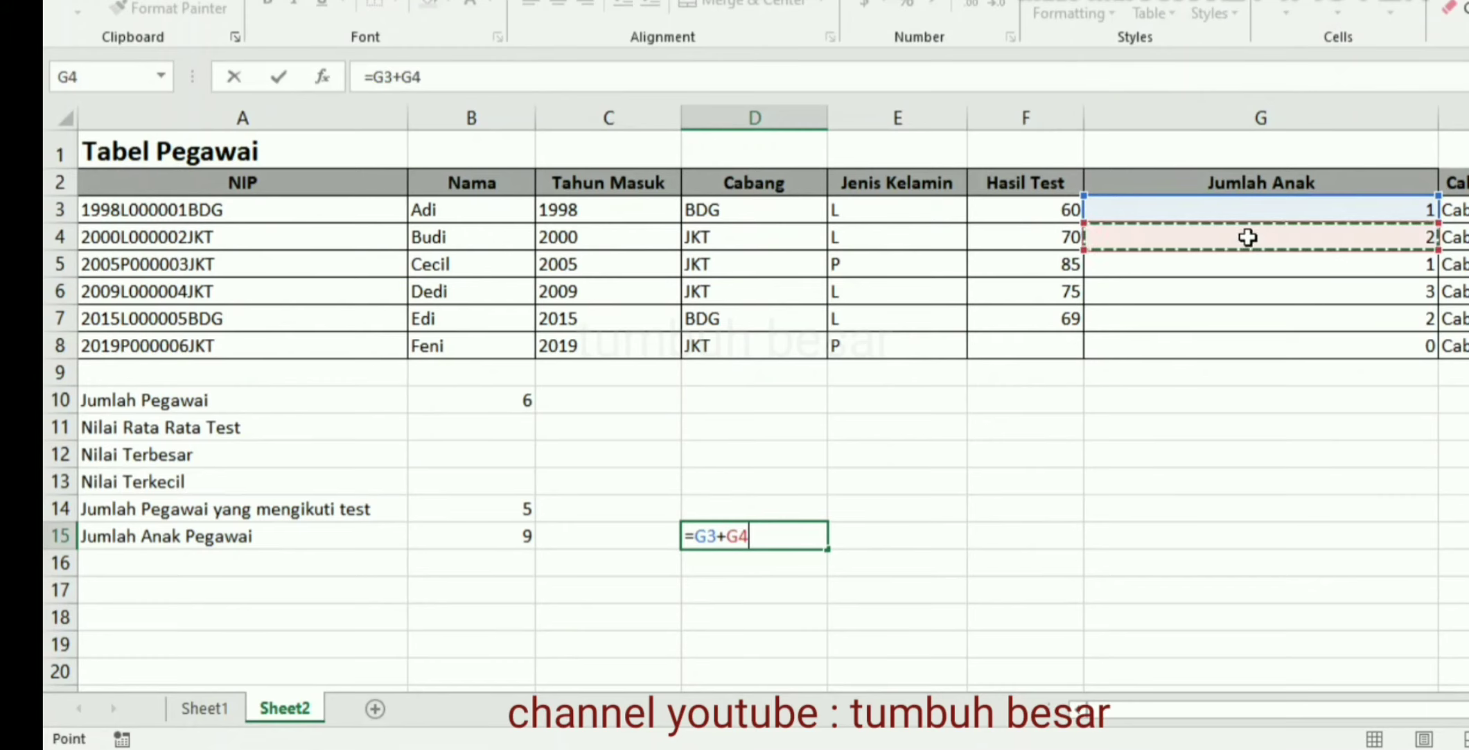
pyautogui.write('+')
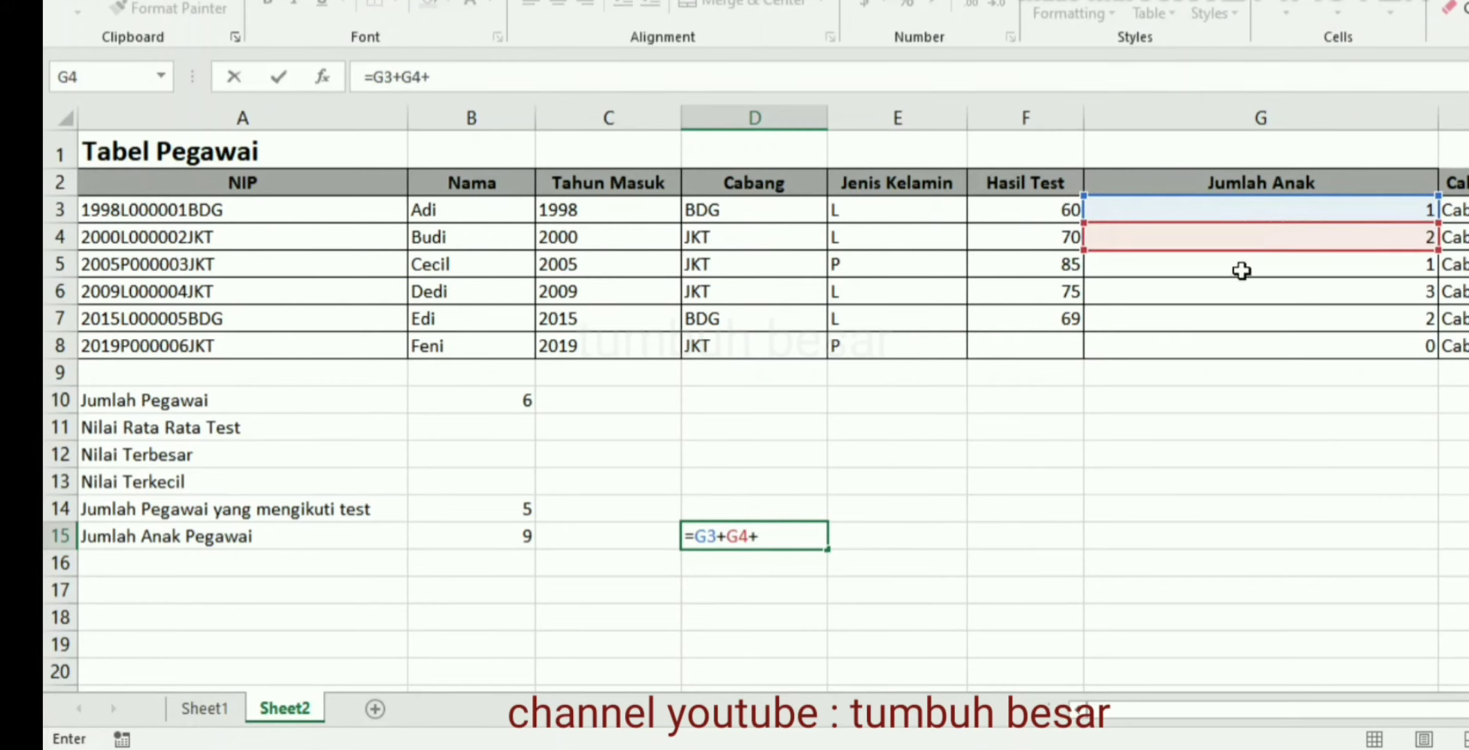
pyautogui.click(1241, 271)
pyautogui.write('+')
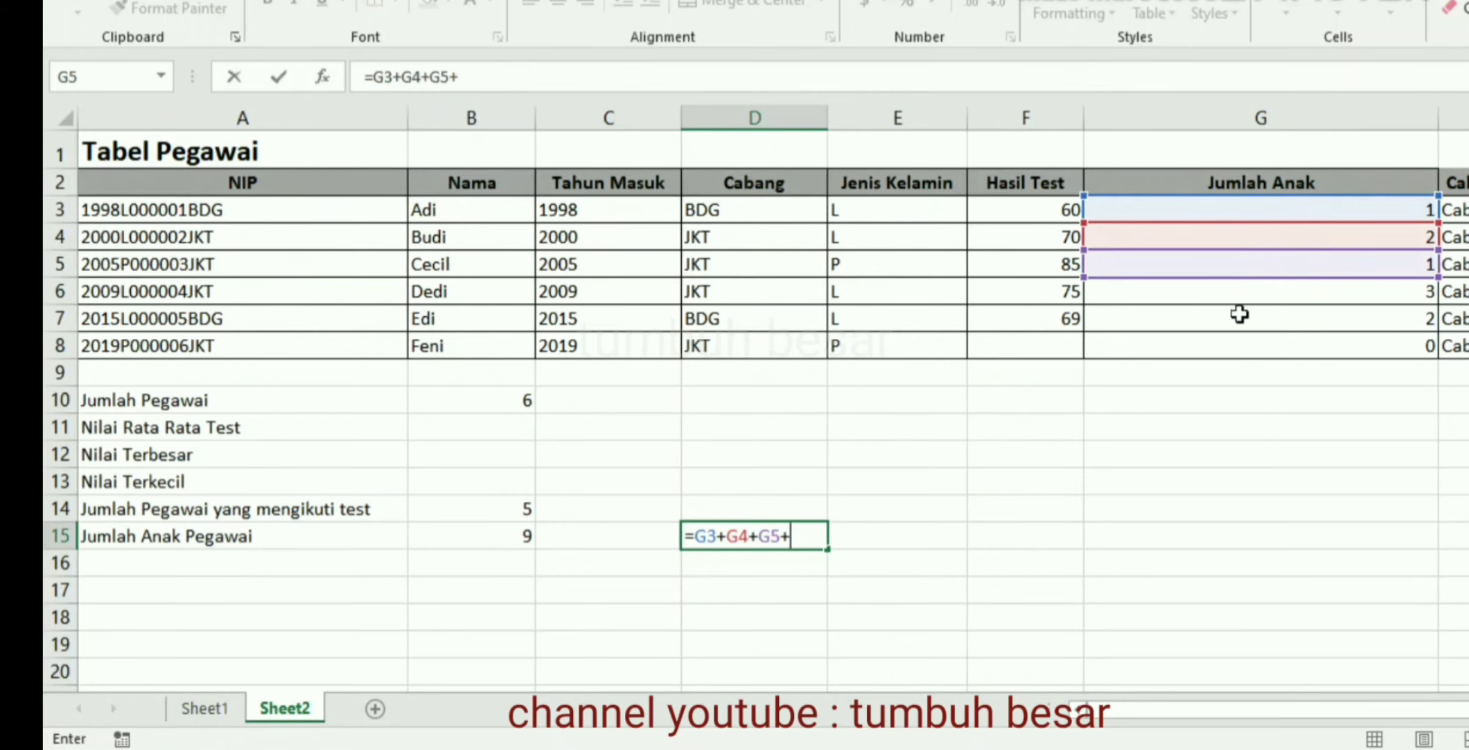
pyautogui.click(1232, 293)
pyautogui.write('+')
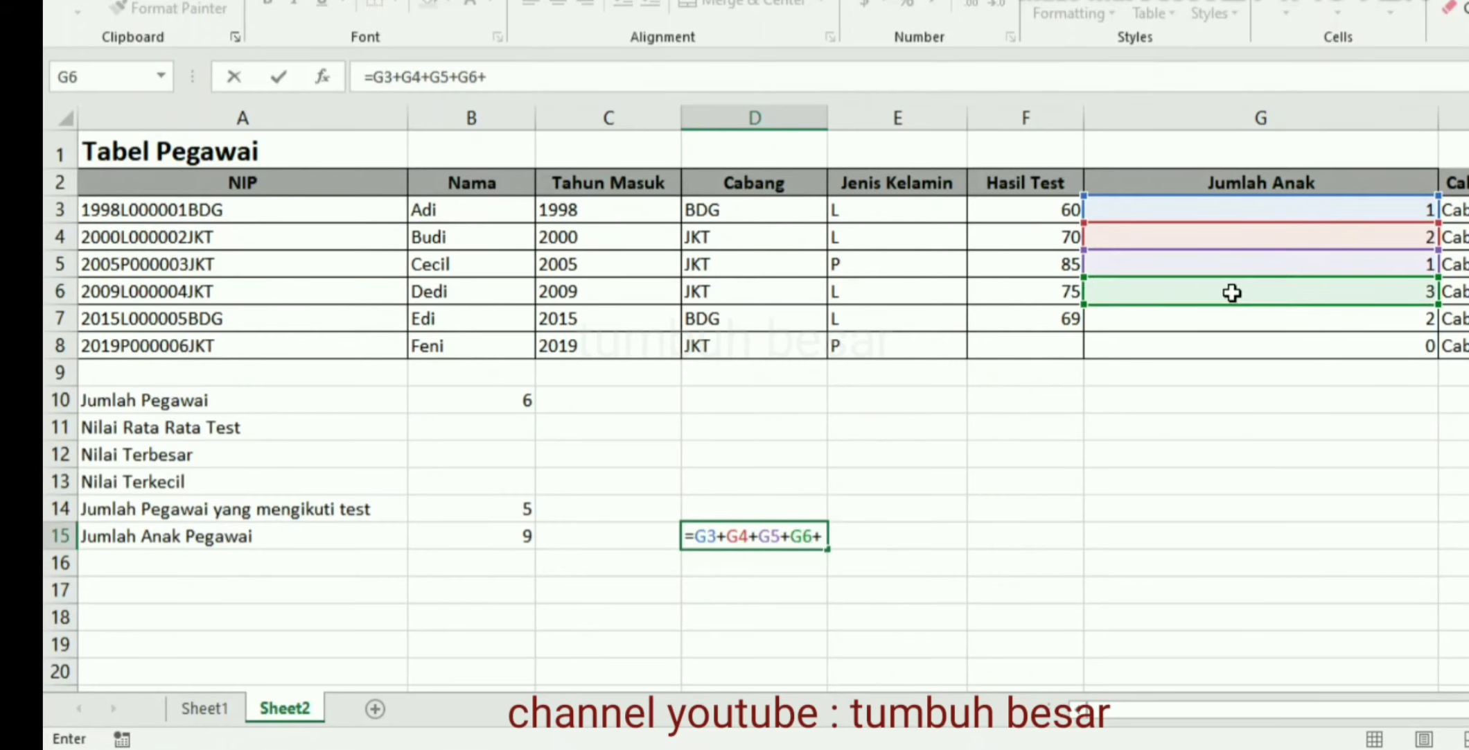
pyautogui.click(1238, 321)
pyautogui.write('+')
pyautogui.click(1242, 351)
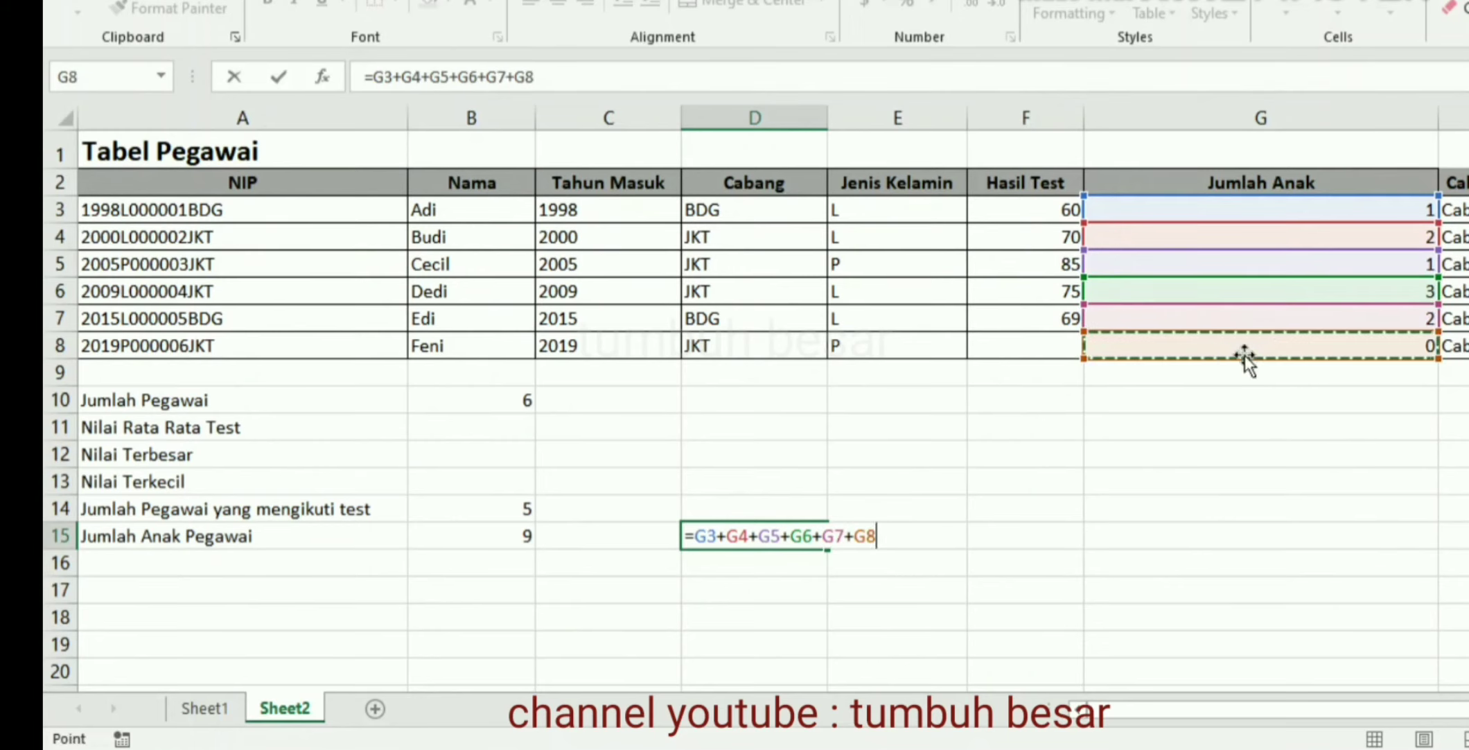
pyautogui.write(')')
pyautogui.press('Return')
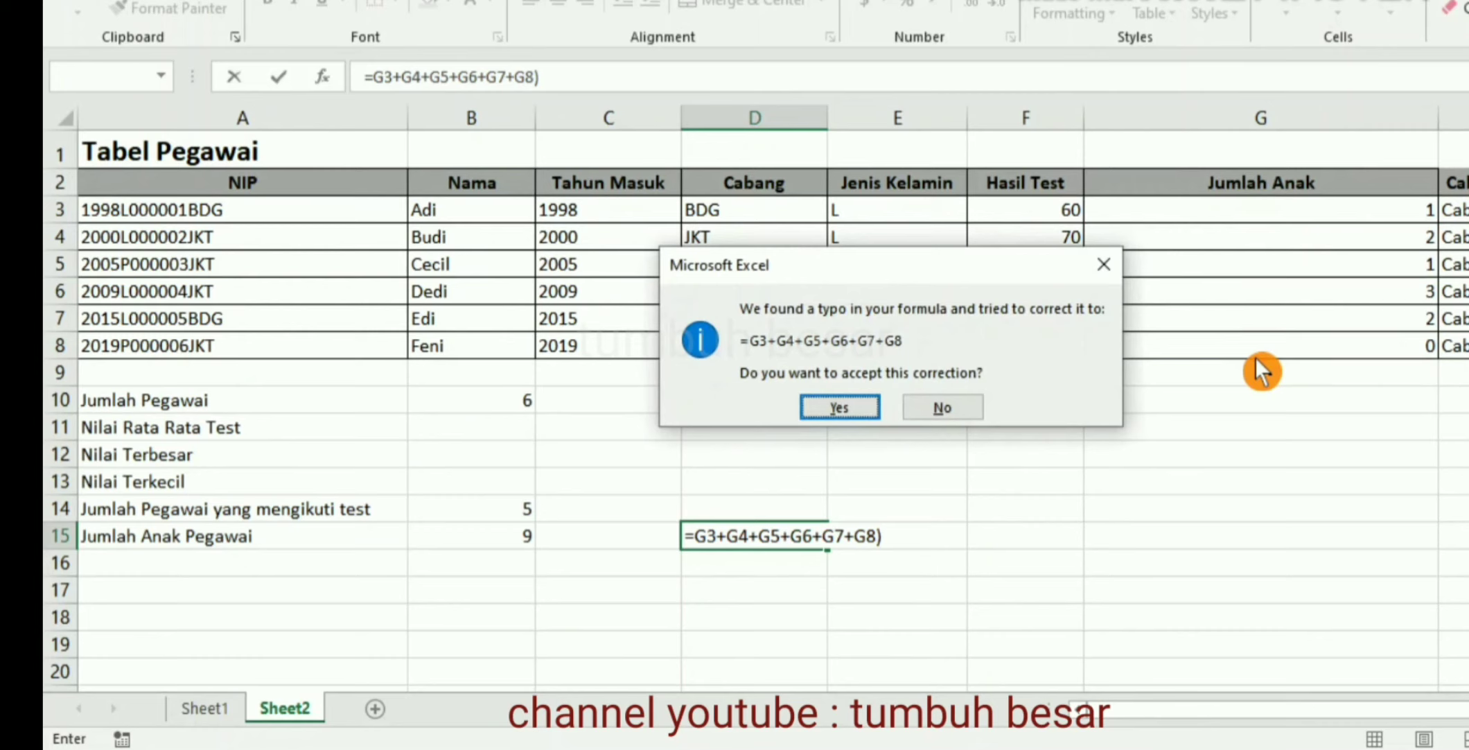
pyautogui.press('Return')
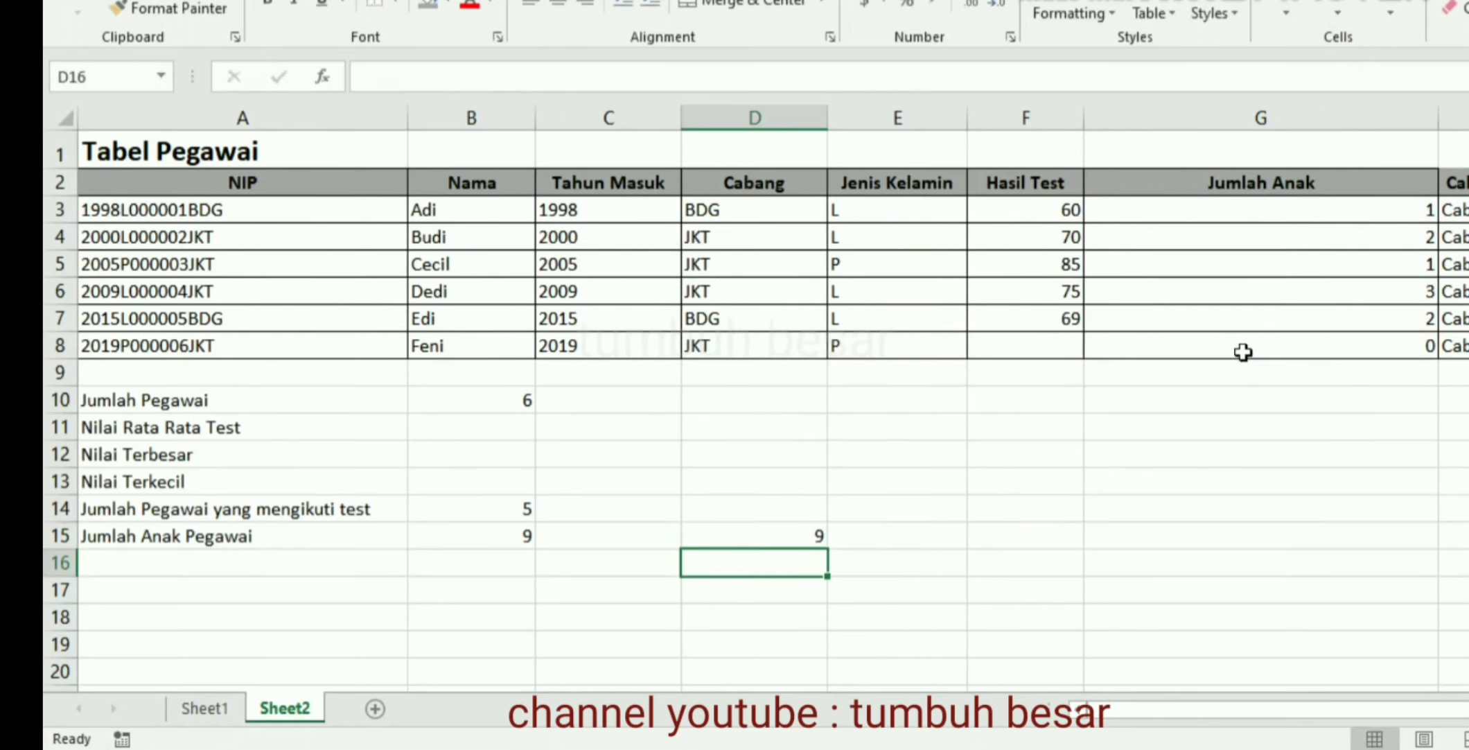
# - Compare the manual total in D15 with the SUM result in B15, and clear D15
pyautogui.press('Up')
pyautogui.press('Left')
pyautogui.press('Left')
pyautogui.press('Right')
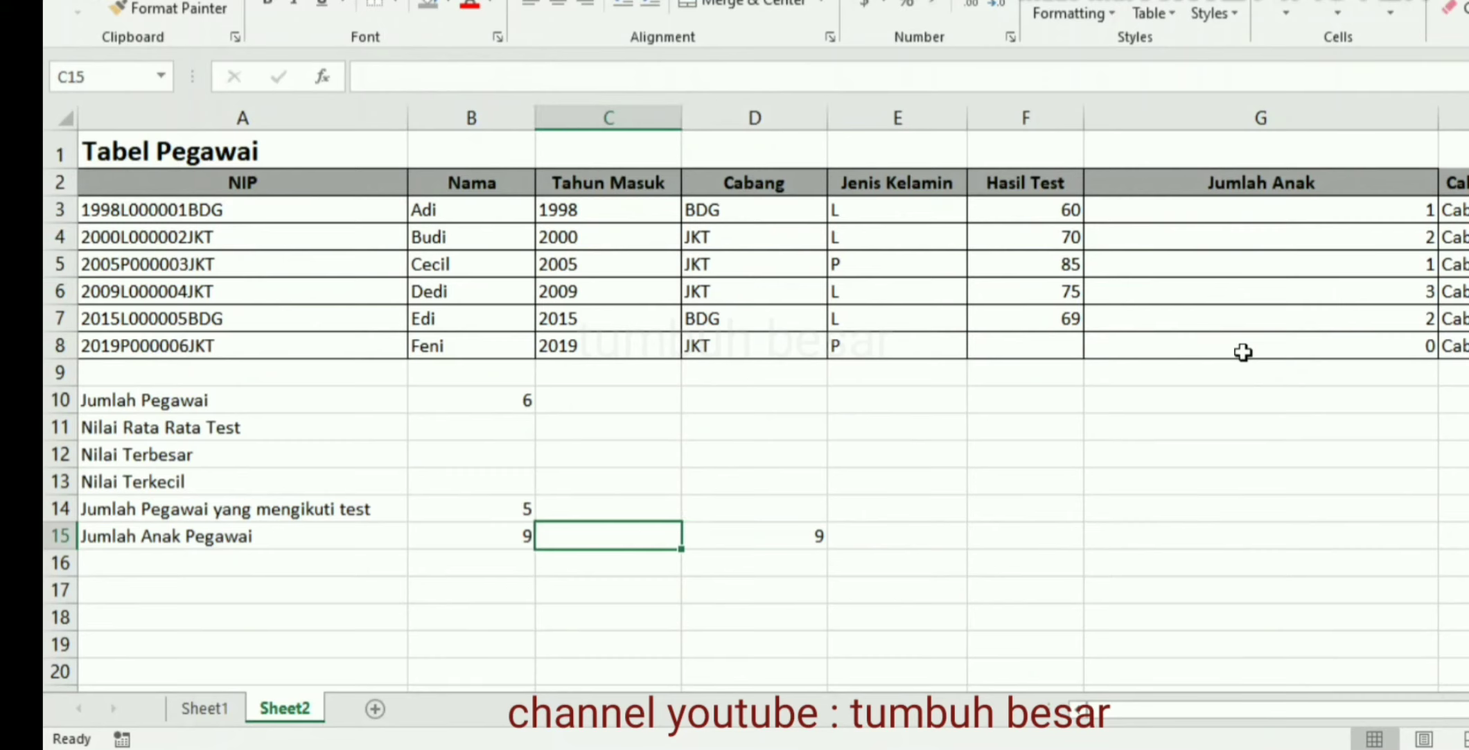
pyautogui.press('Right')
pyautogui.press('Left')
pyautogui.press('Left')
pyautogui.press('Right')
pyautogui.press('Right')
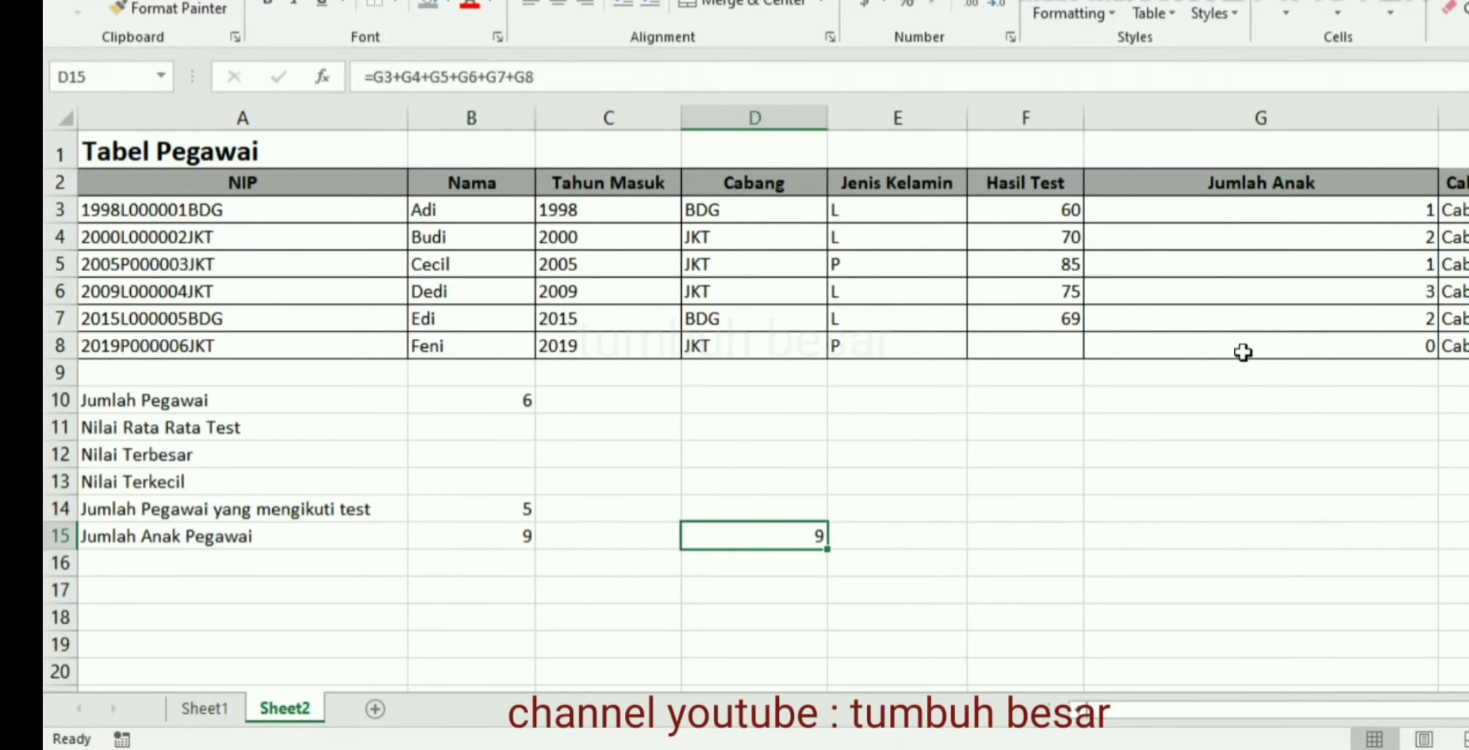
pyautogui.press('Delete')
# - Enter =AVERAGE(F3:F8) in B11 to calculate the average Hasil Test score
pyautogui.press('Left')
pyautogui.press('Left')
pyautogui.press('Up')
pyautogui.press('Up')
pyautogui.press('Up')
pyautogui.press('Up')
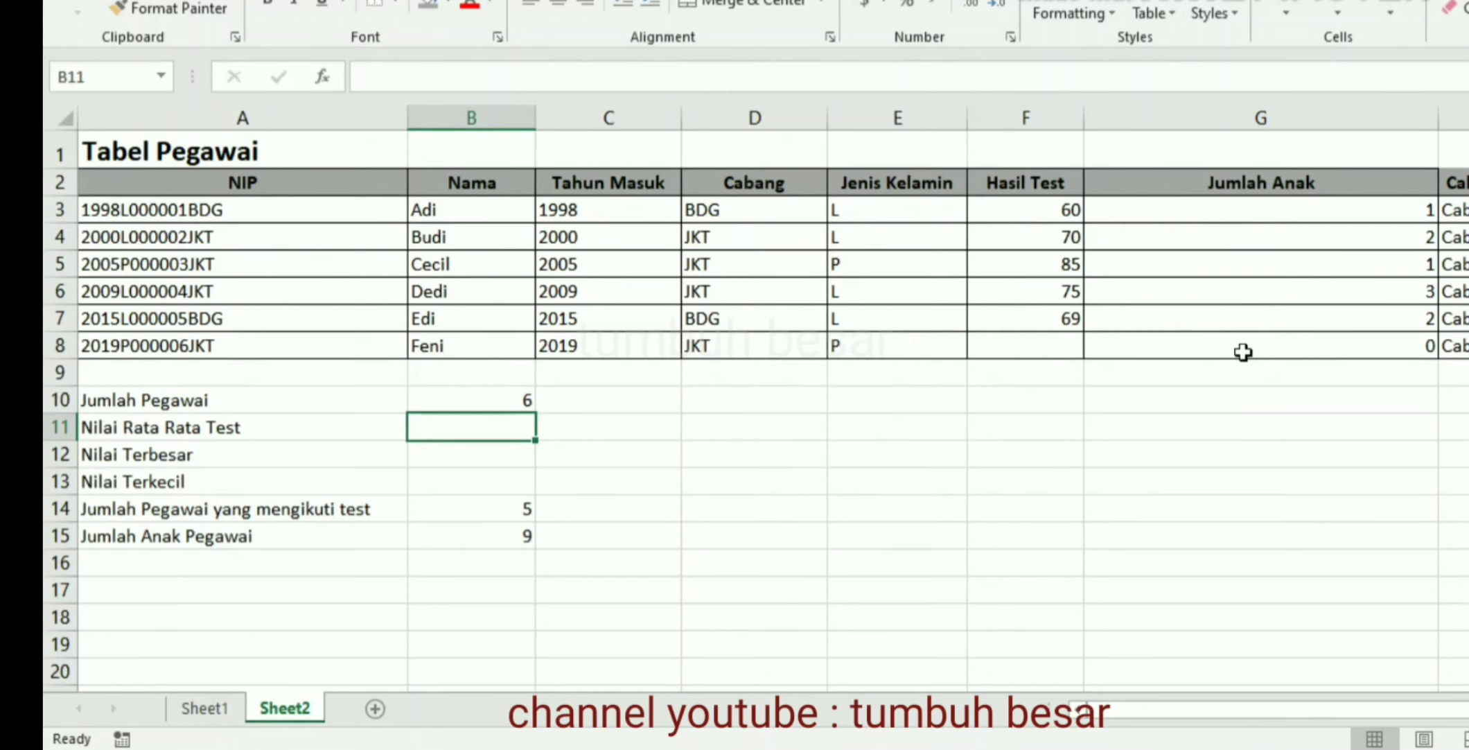
pyautogui.write('=a')
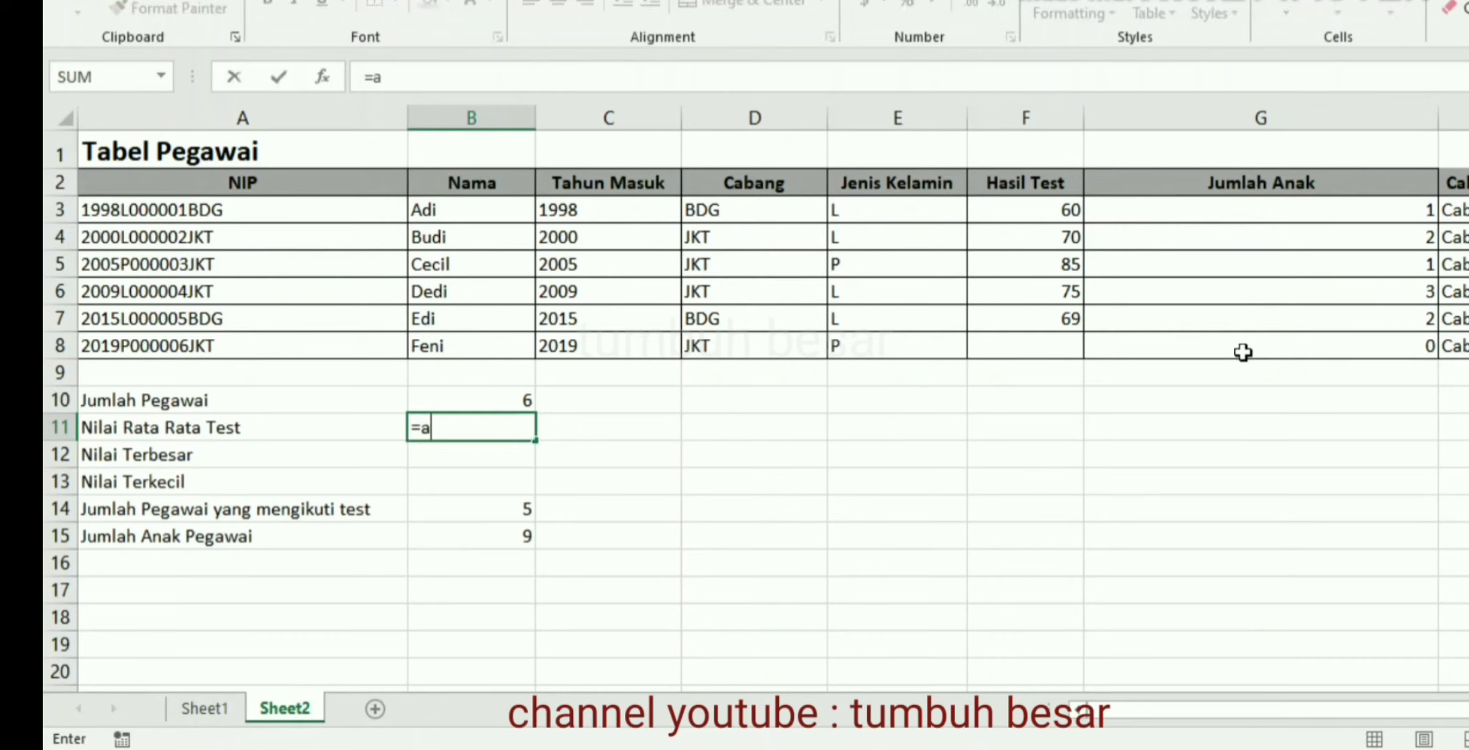
pyautogui.write('vera')
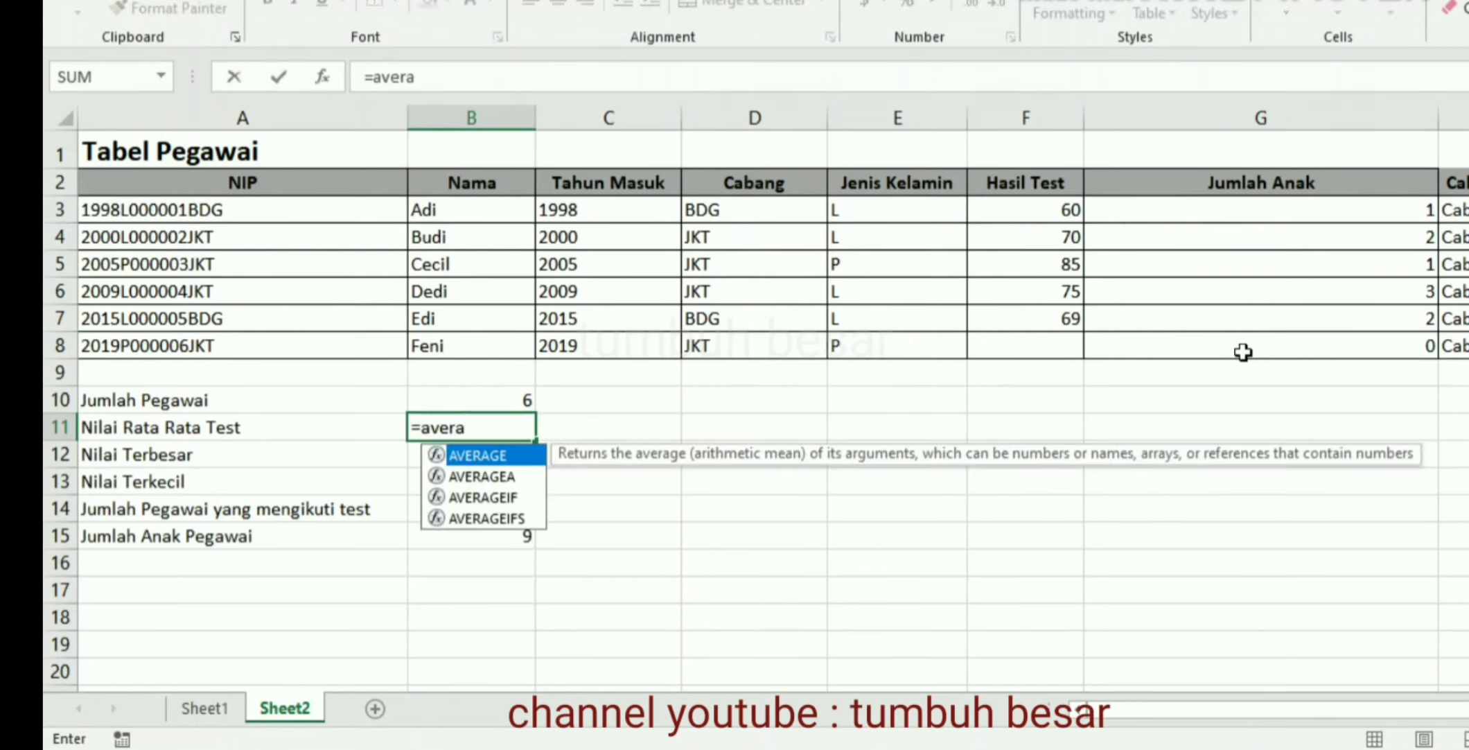
pyautogui.write('ge(')
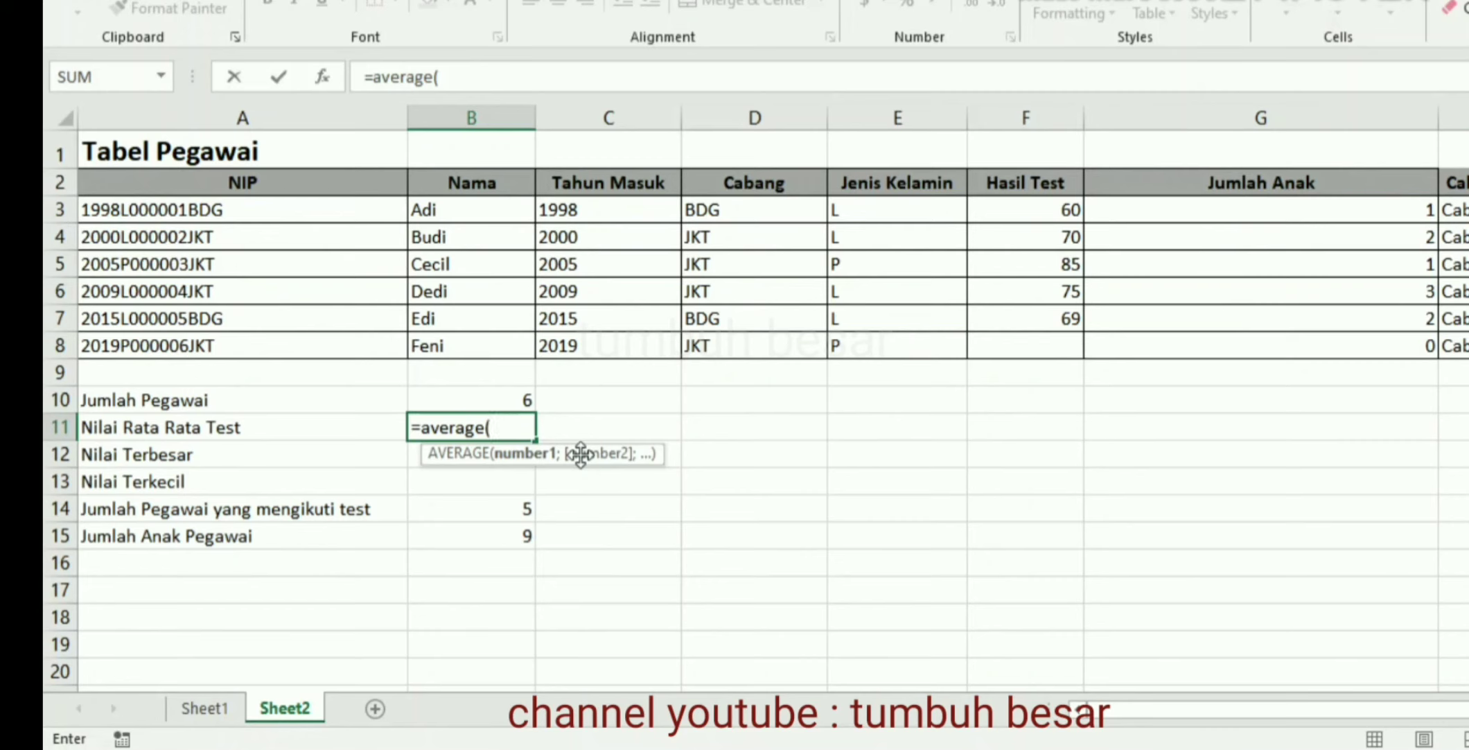
pyautogui.press('BackSpace')
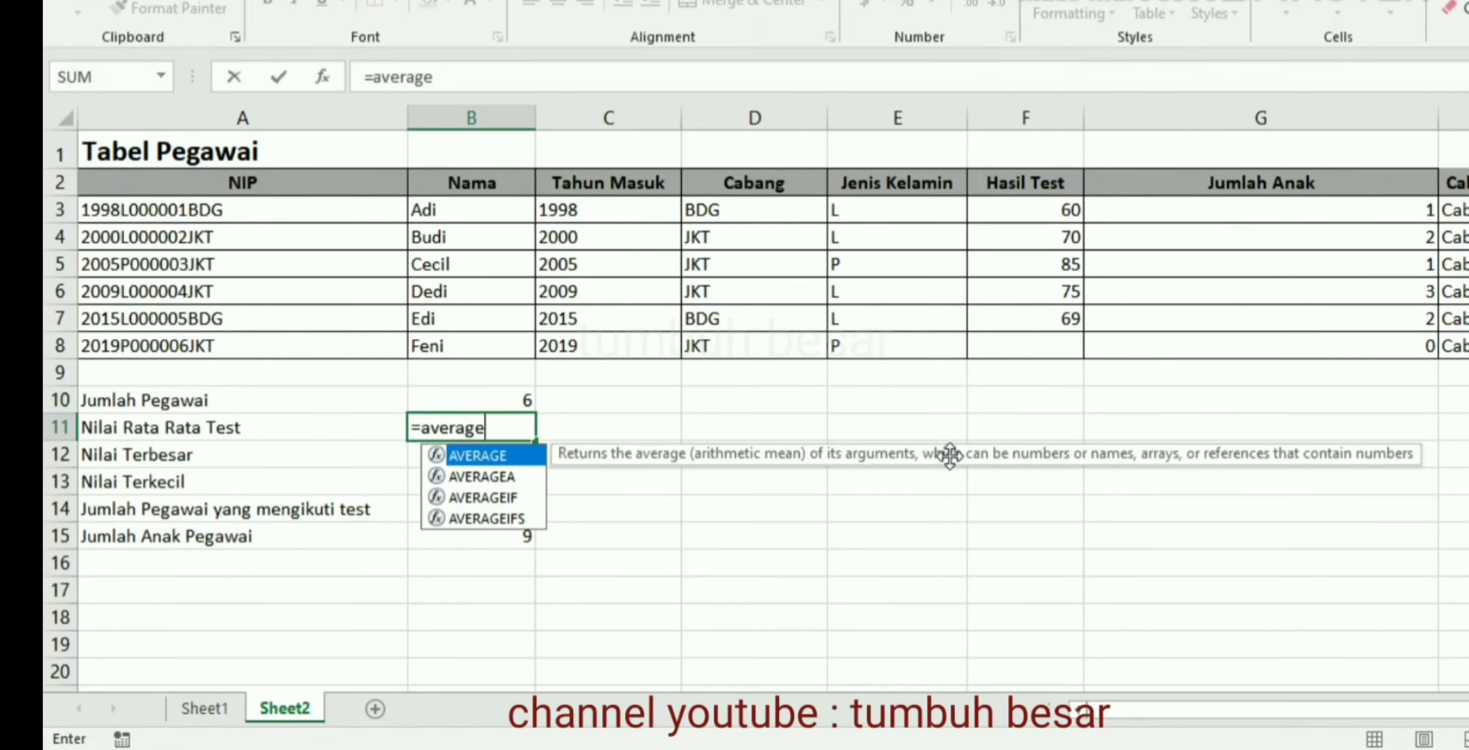
pyautogui.write('(')
pyautogui.moveTo(1040, 209); pyautogui.dragTo(1055, 329)
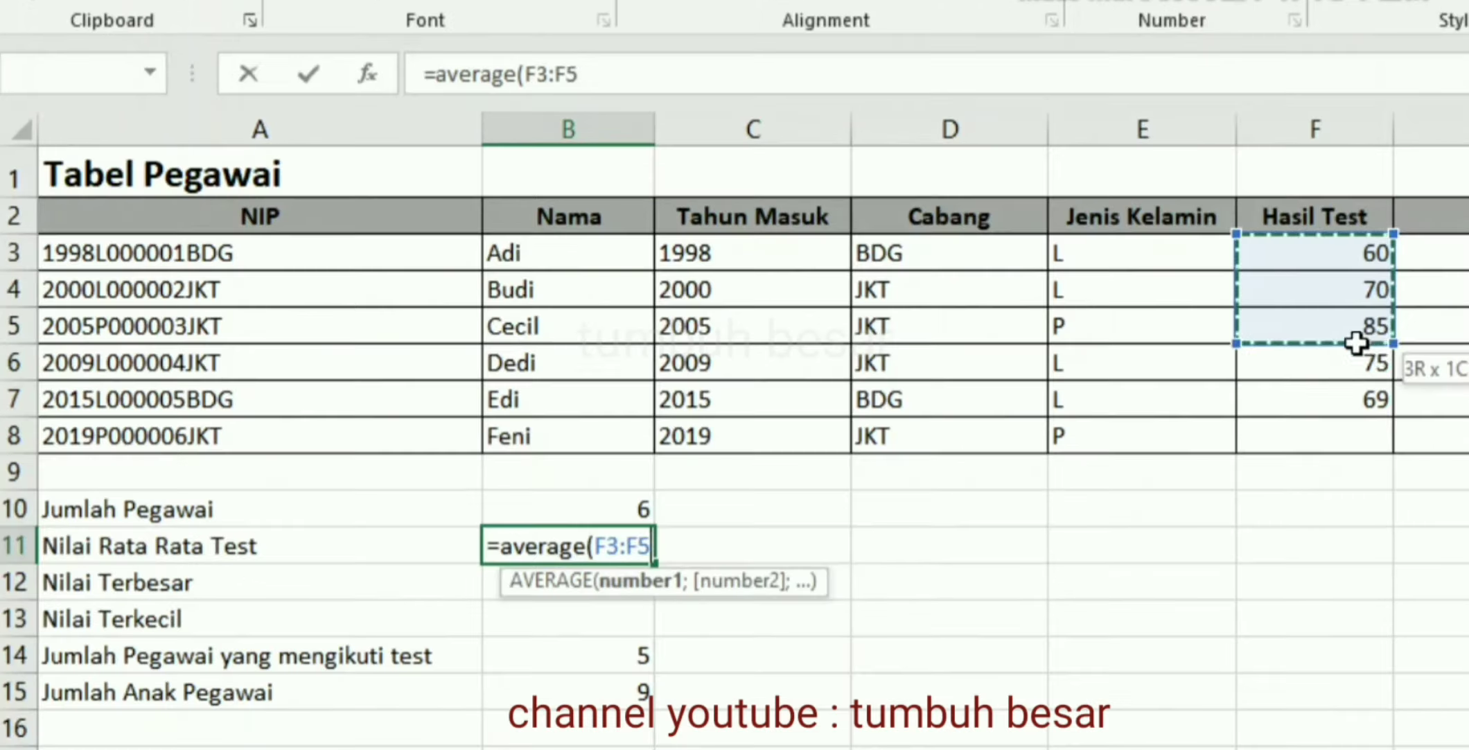
pyautogui.moveTo(1352, 413); pyautogui.dragTo(1351, 436)
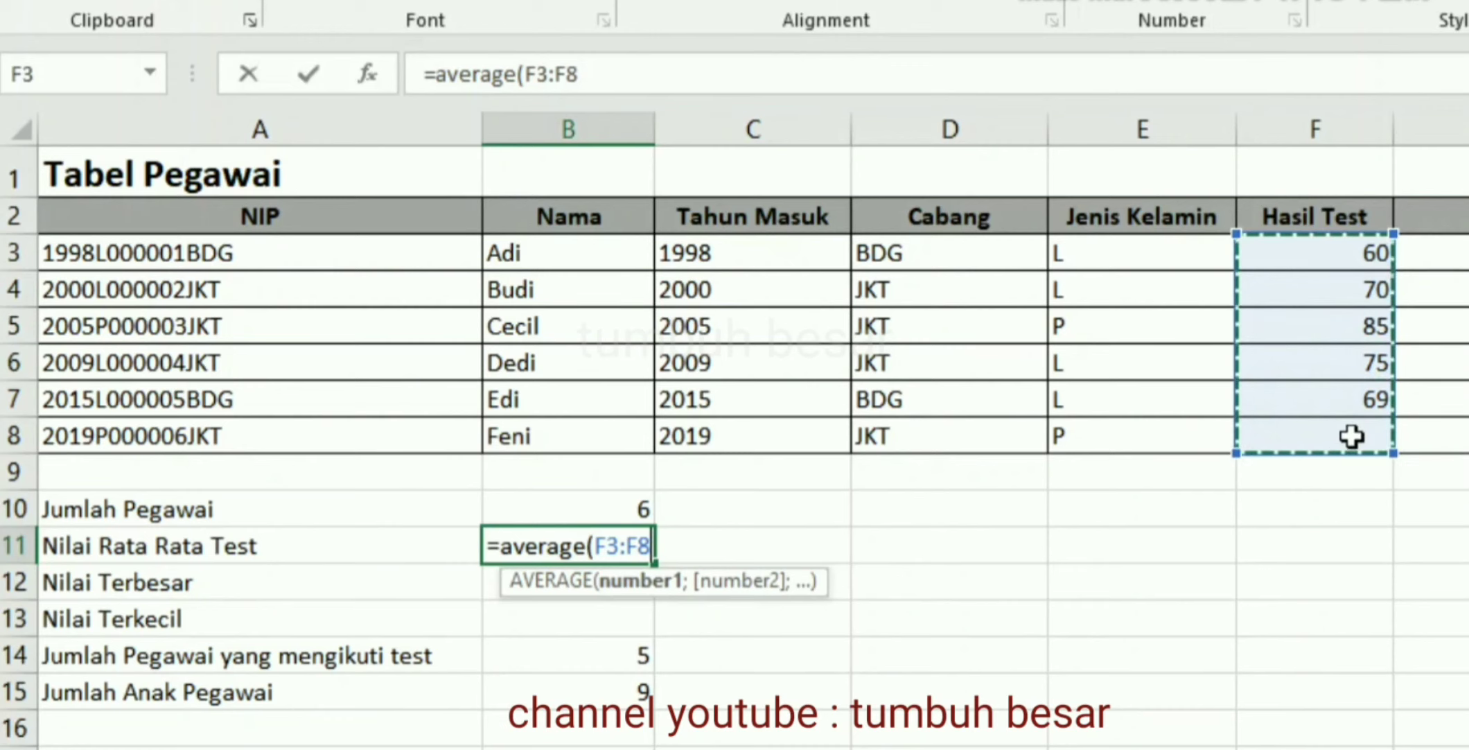
pyautogui.write(')')
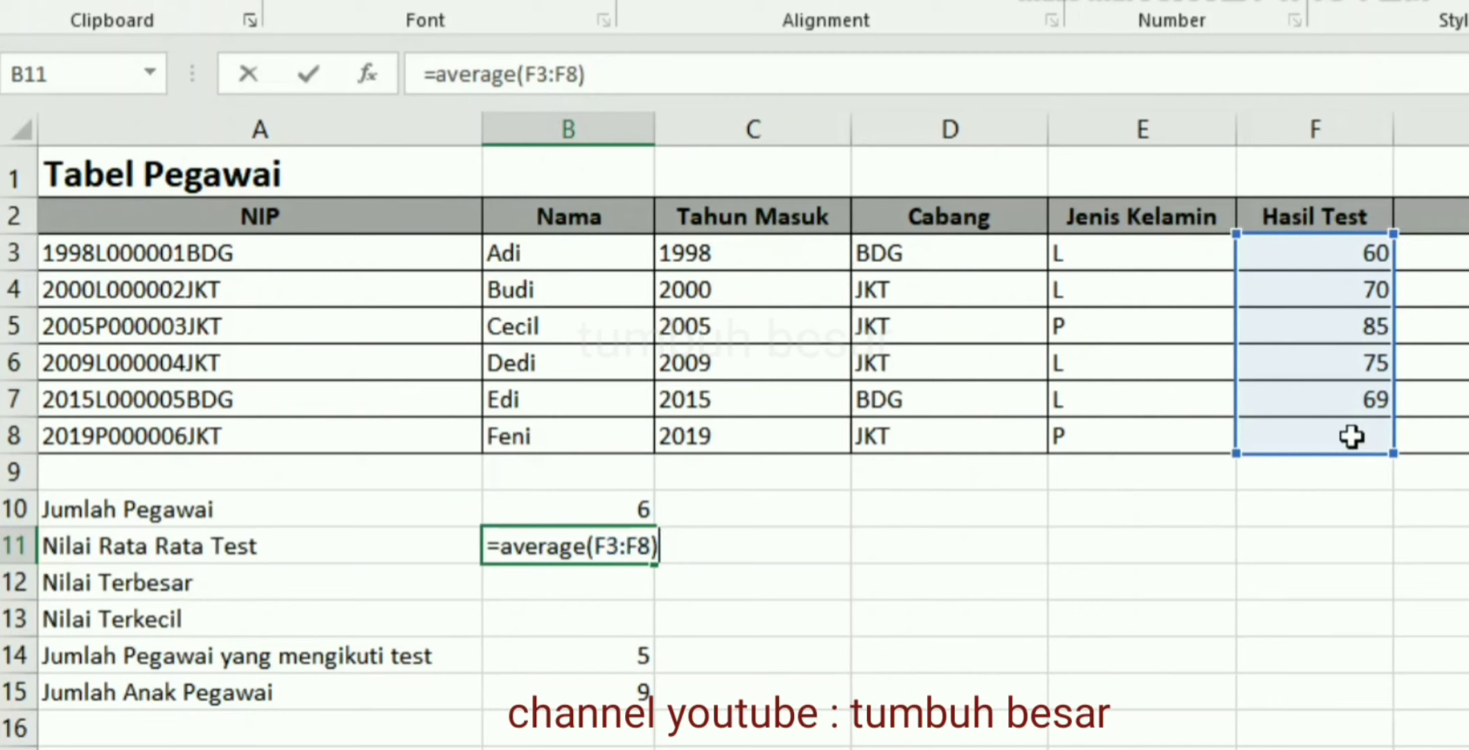
pyautogui.press('Return')
pyautogui.press('Up')
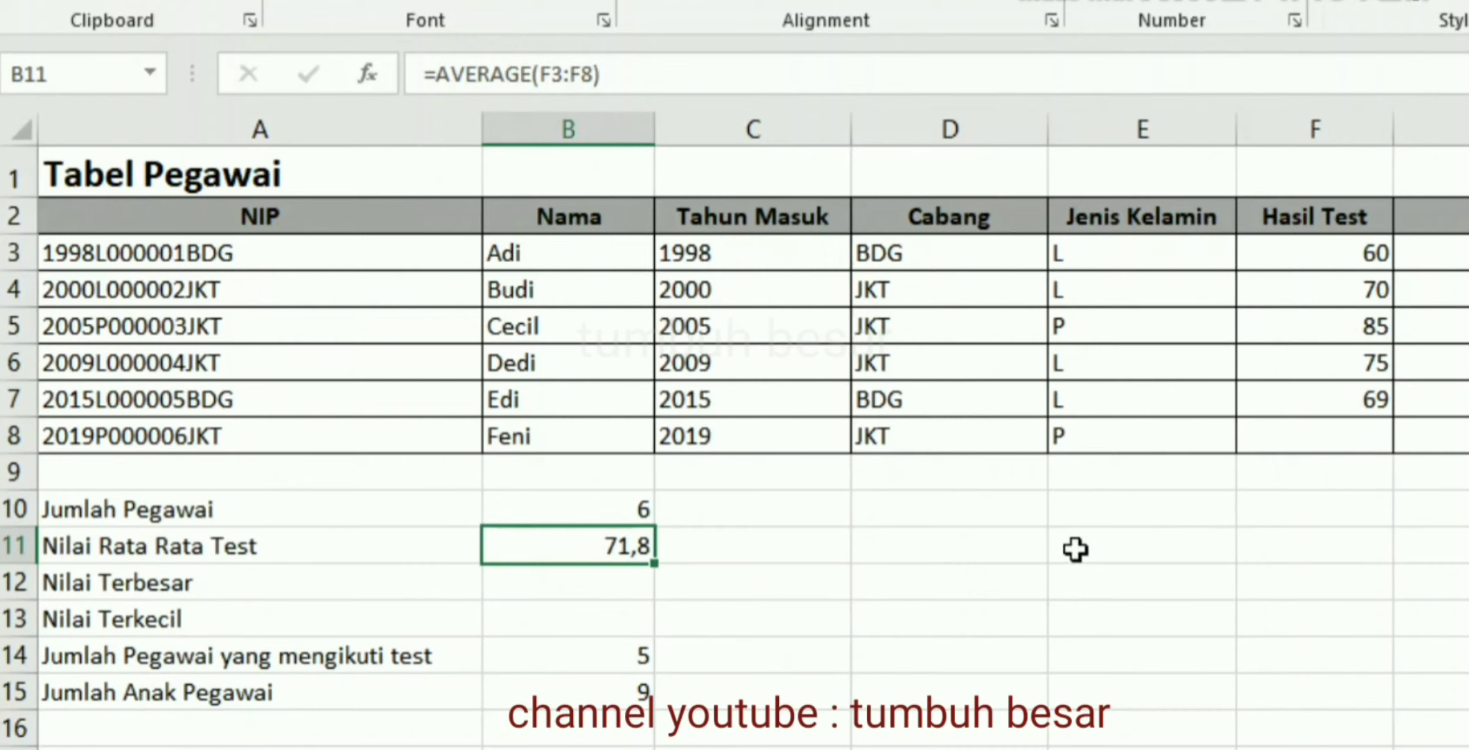
# - Build the manual sum =F3+F4+F5+F6+F7 of the Hasil Test scores in E11
pyautogui.click(1111, 547)
pyautogui.write('=')
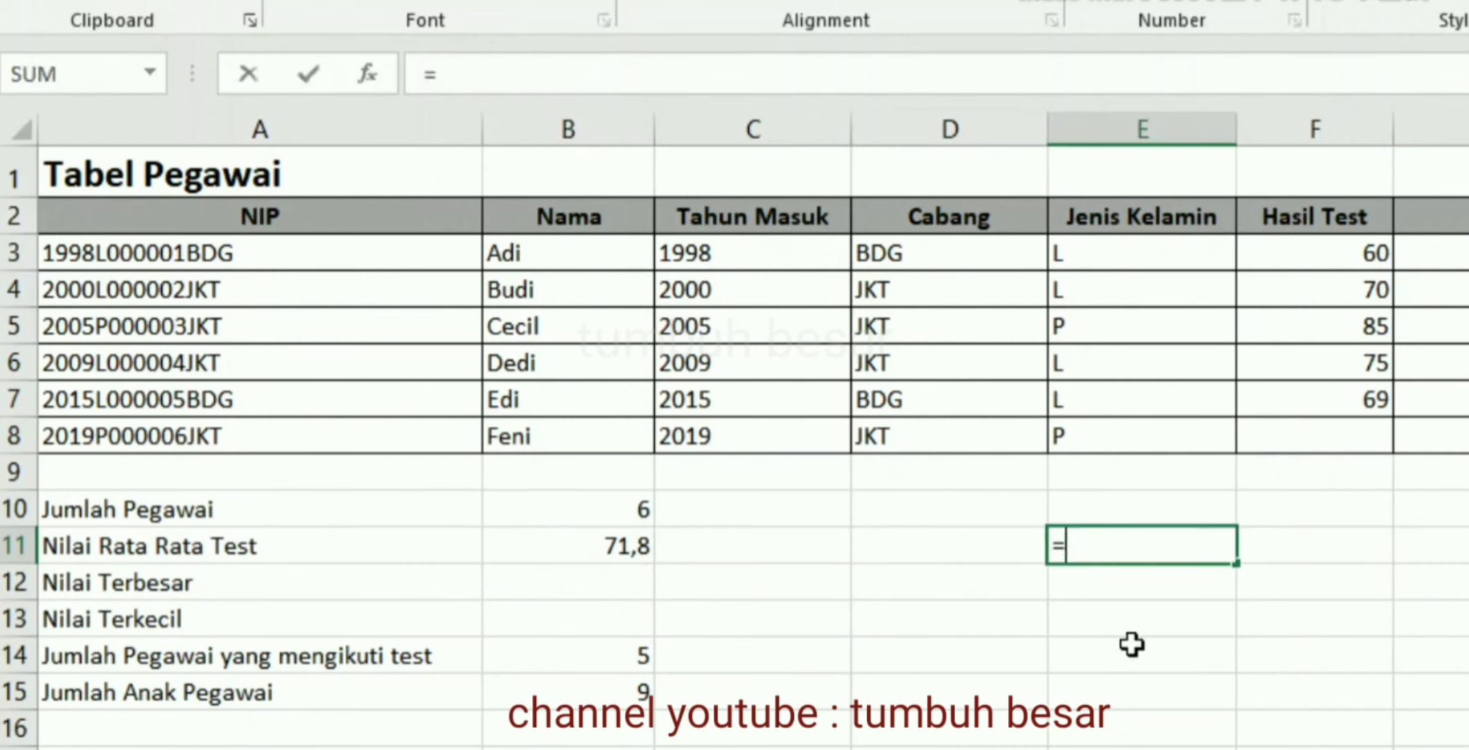
pyautogui.click(1354, 247)
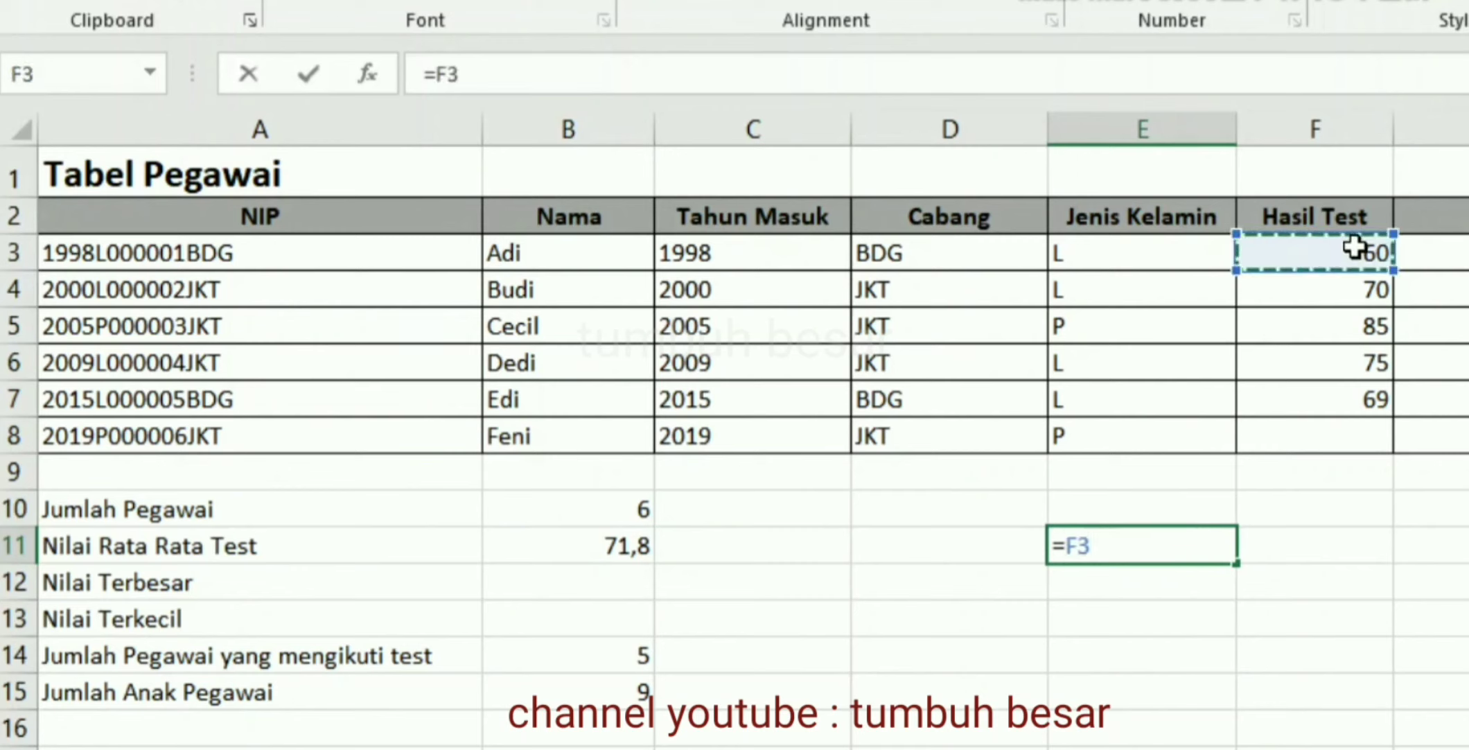
pyautogui.write('+')
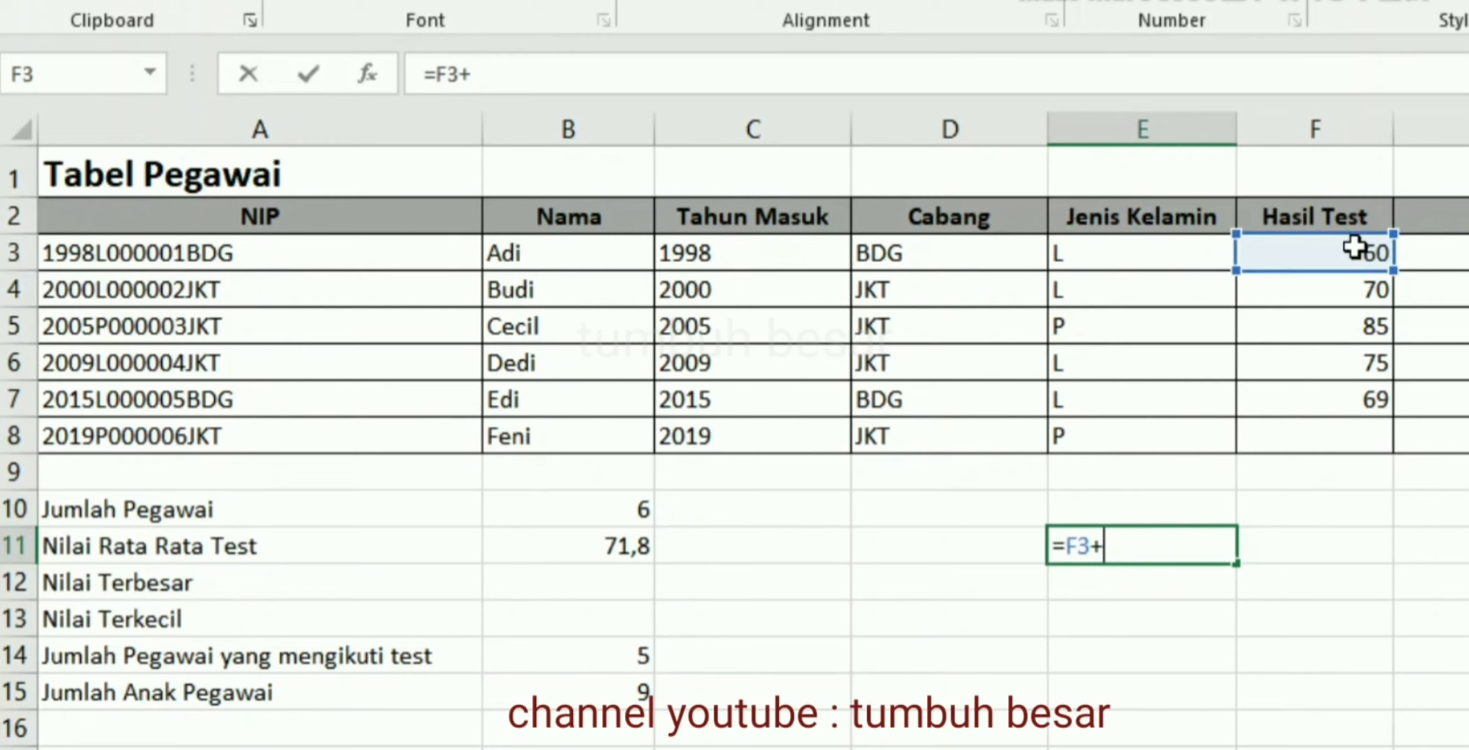
pyautogui.click(1356, 292)
pyautogui.write('+')
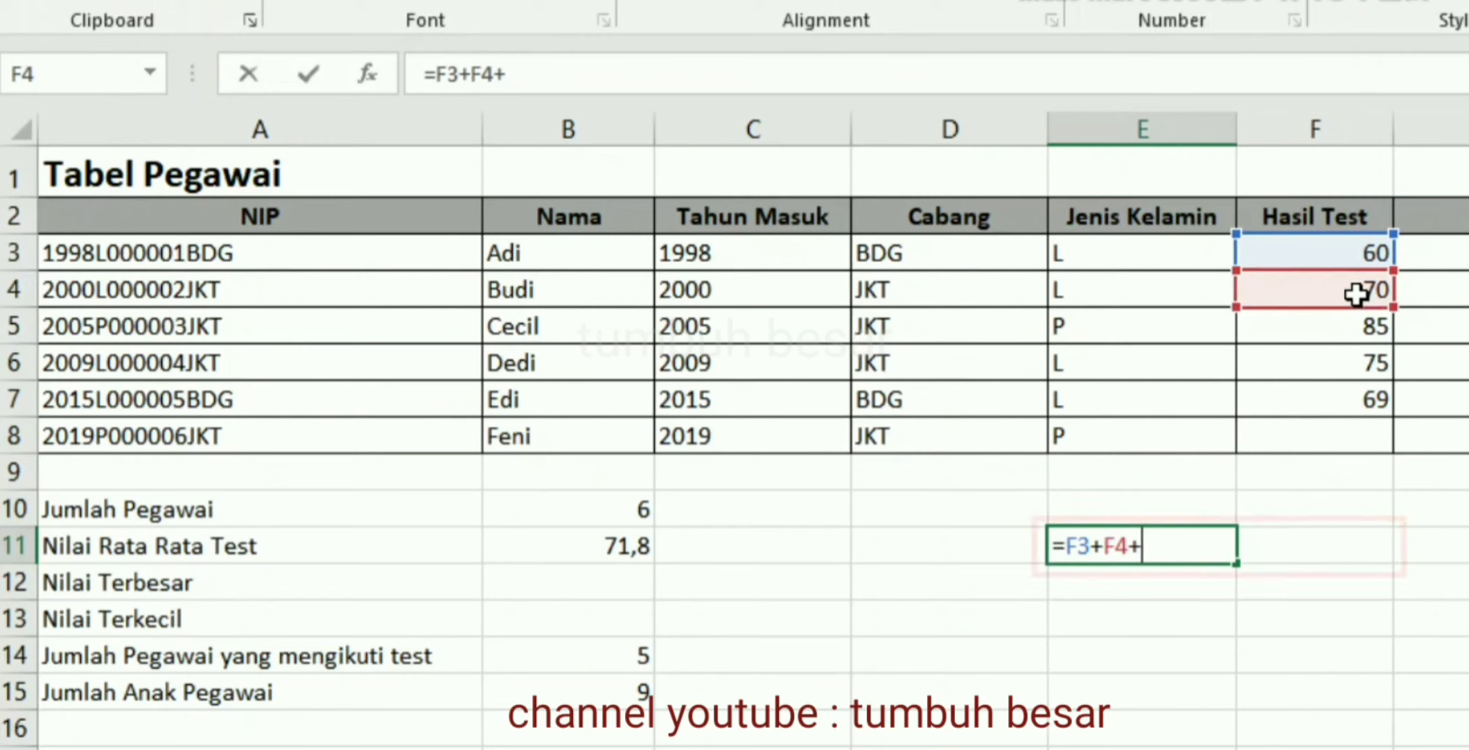
pyautogui.click(1344, 331)
pyautogui.write('+')
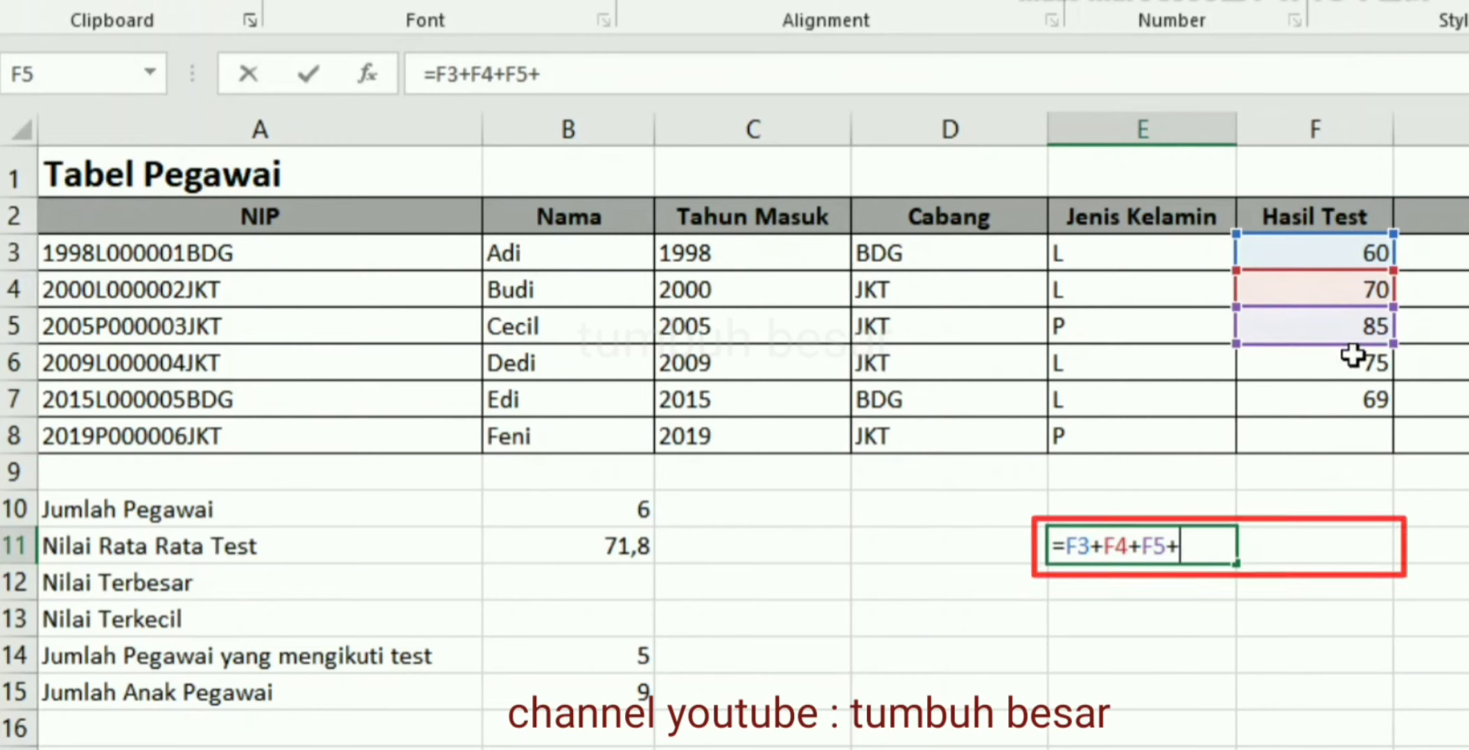
pyautogui.click(1357, 362)
pyautogui.write('+')
pyautogui.click(1369, 403)
# - Enclose the sum in E11 in parentheses and divide it by 5, completing =(F3+F4+F5+F6+F7)/5
pyautogui.click(773, 82)
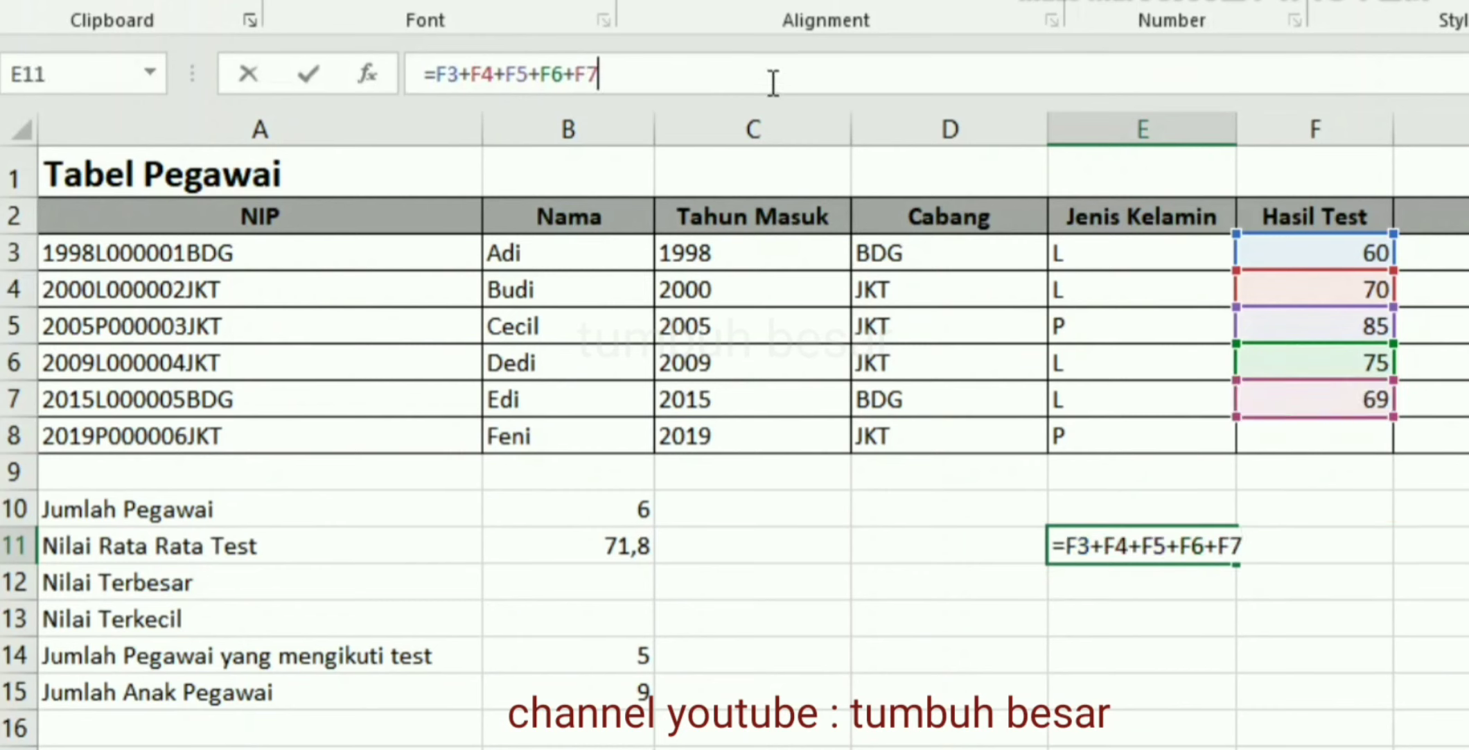
pyautogui.write(')')
pyautogui.click(436, 74)
pyautogui.write('(')
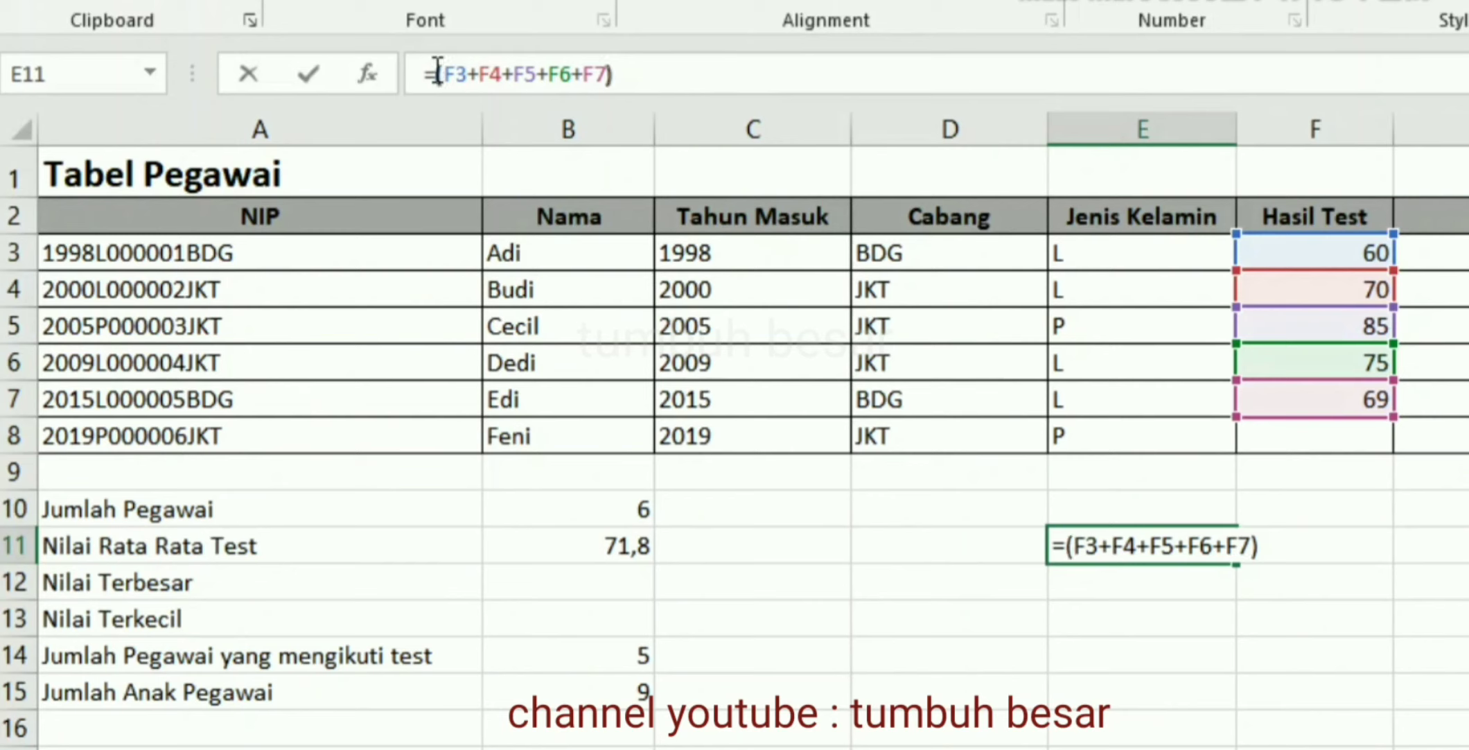
pyautogui.write('/5')
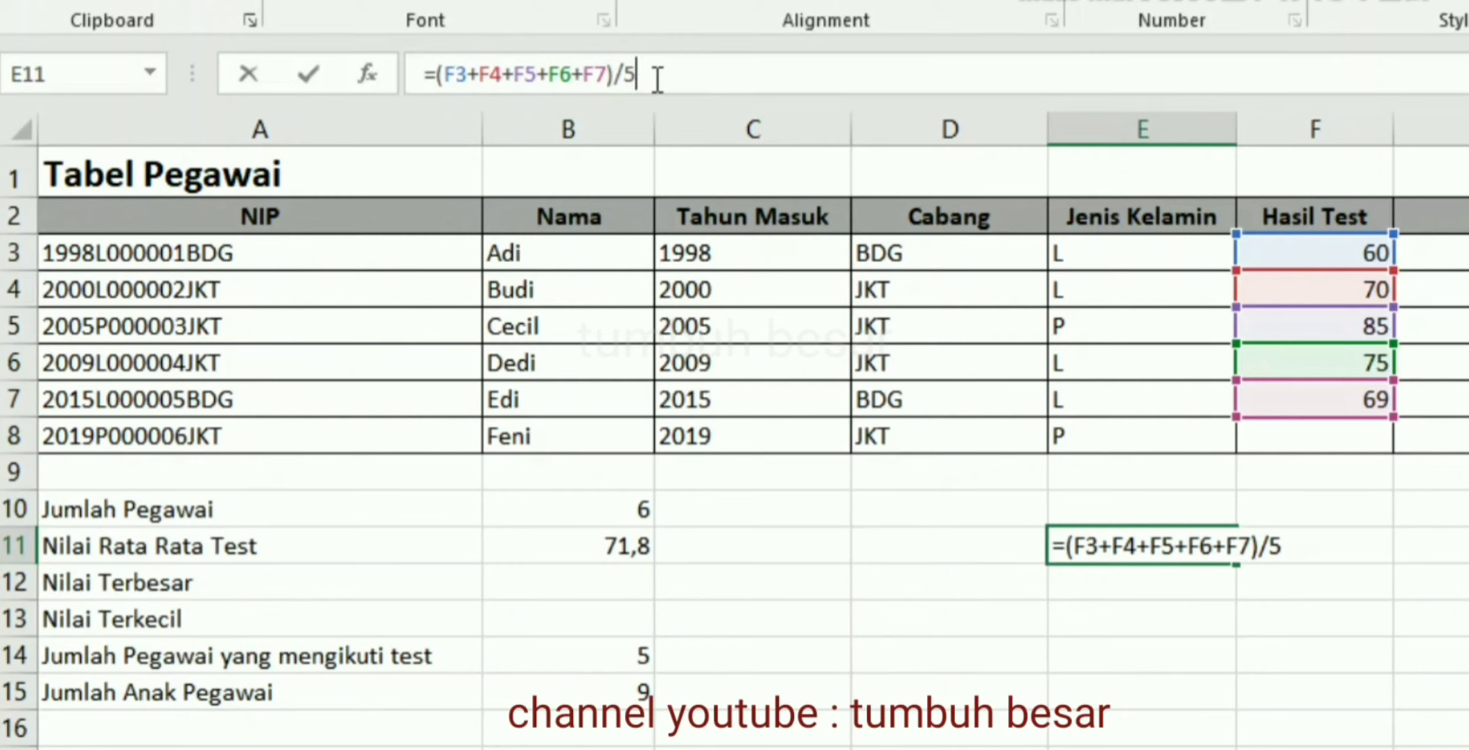
pyautogui.press('Return')
pyautogui.press('Up')
pyautogui.press('Left')
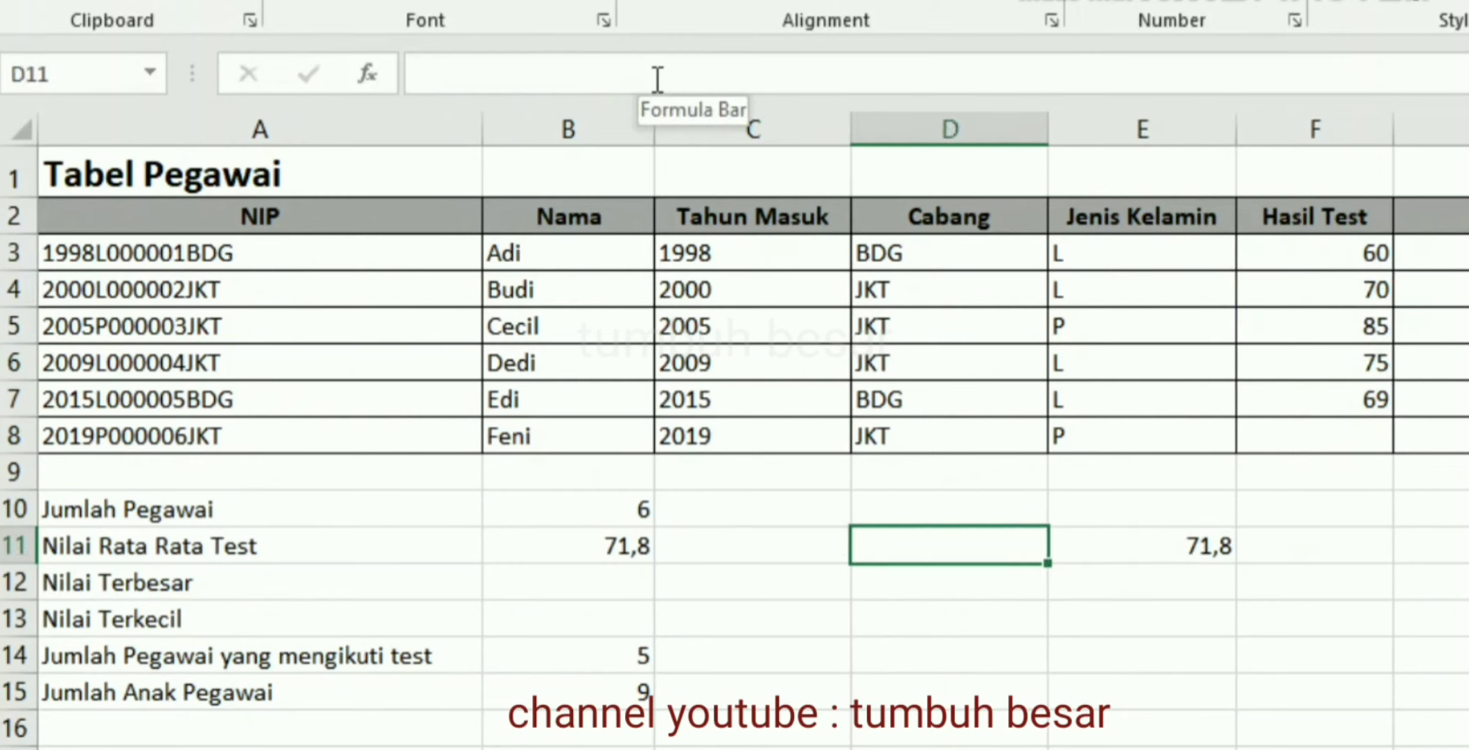
pyautogui.press('Right')
pyautogui.press('Right')
pyautogui.press('Left')
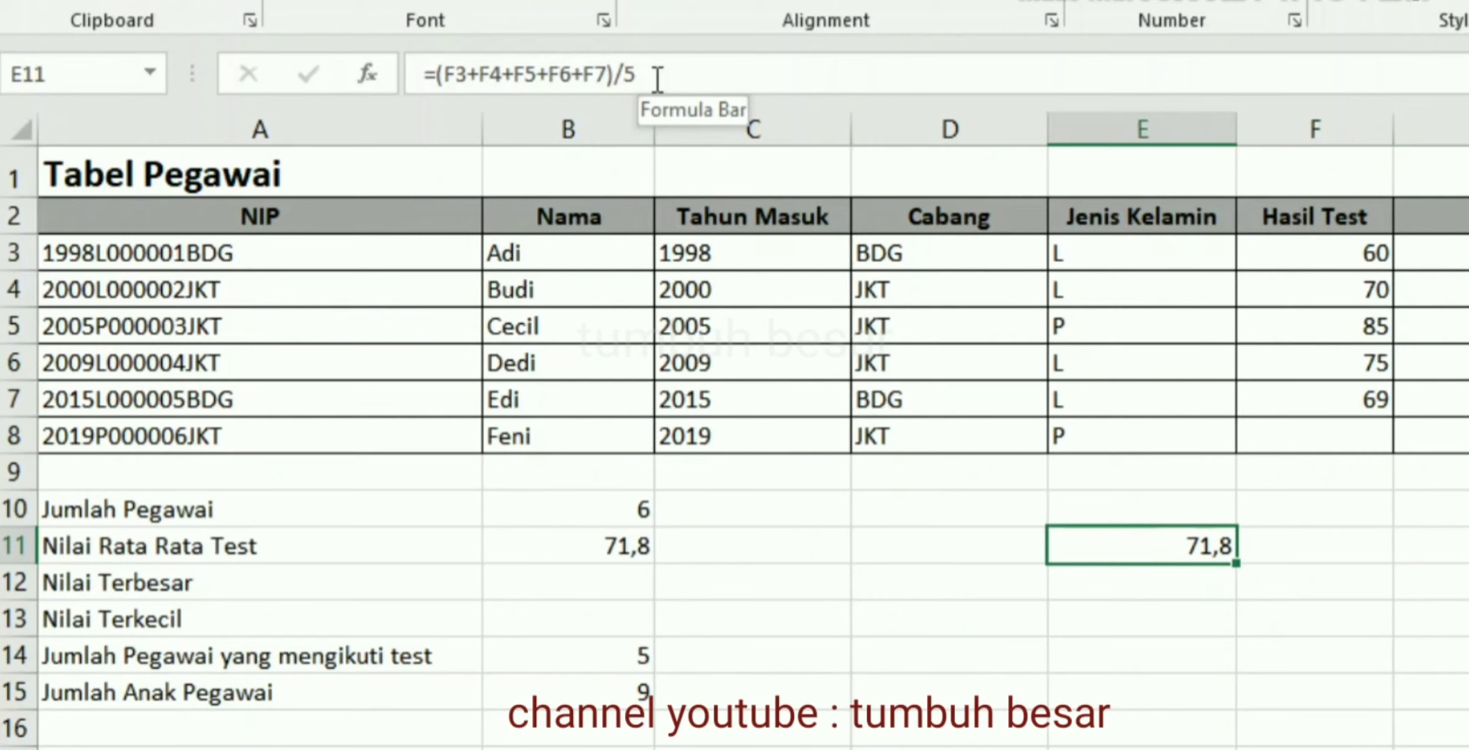
# - Enter a Hasil Test score of 85 in F8 for the last employee
pyautogui.press('Up')
pyautogui.press('Up')
pyautogui.press('Up')
pyautogui.press('Right')
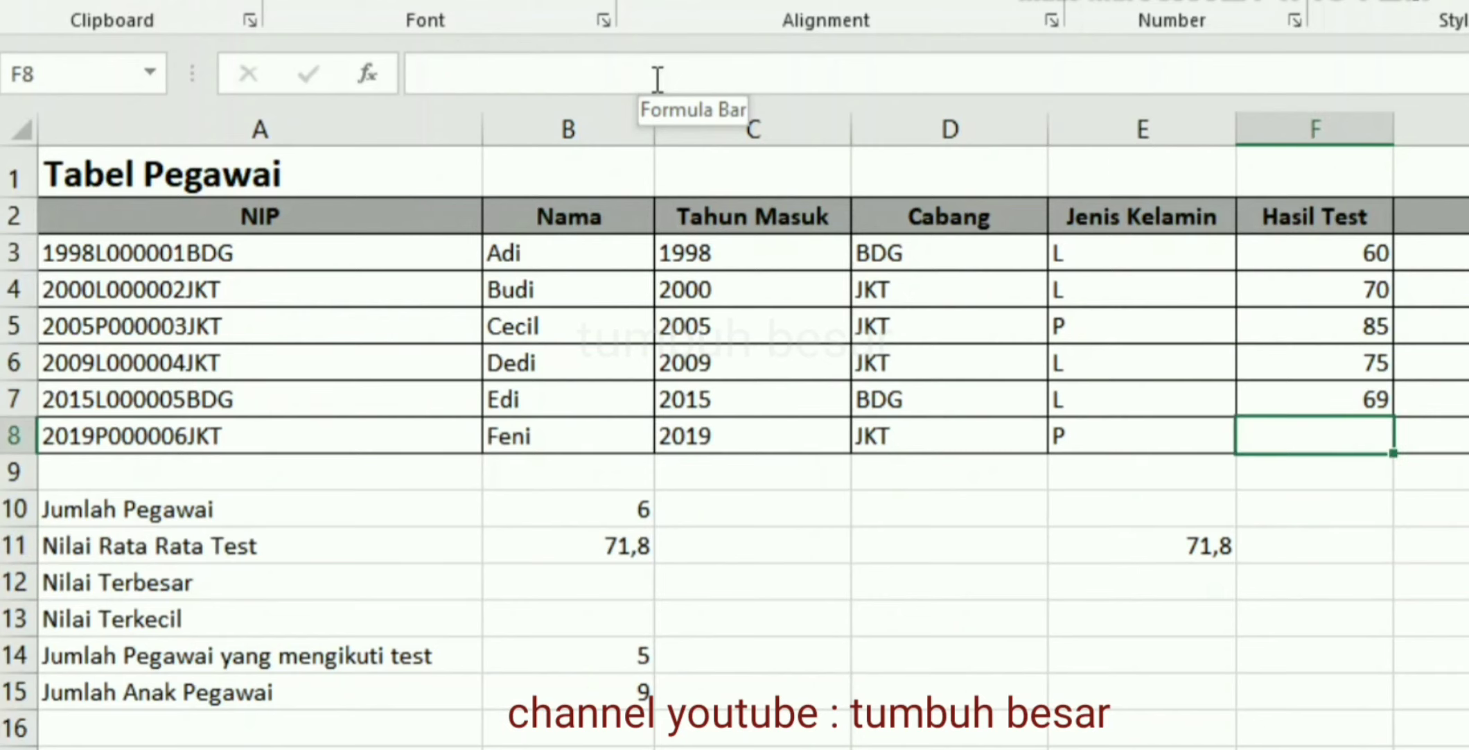
pyautogui.press('Up')
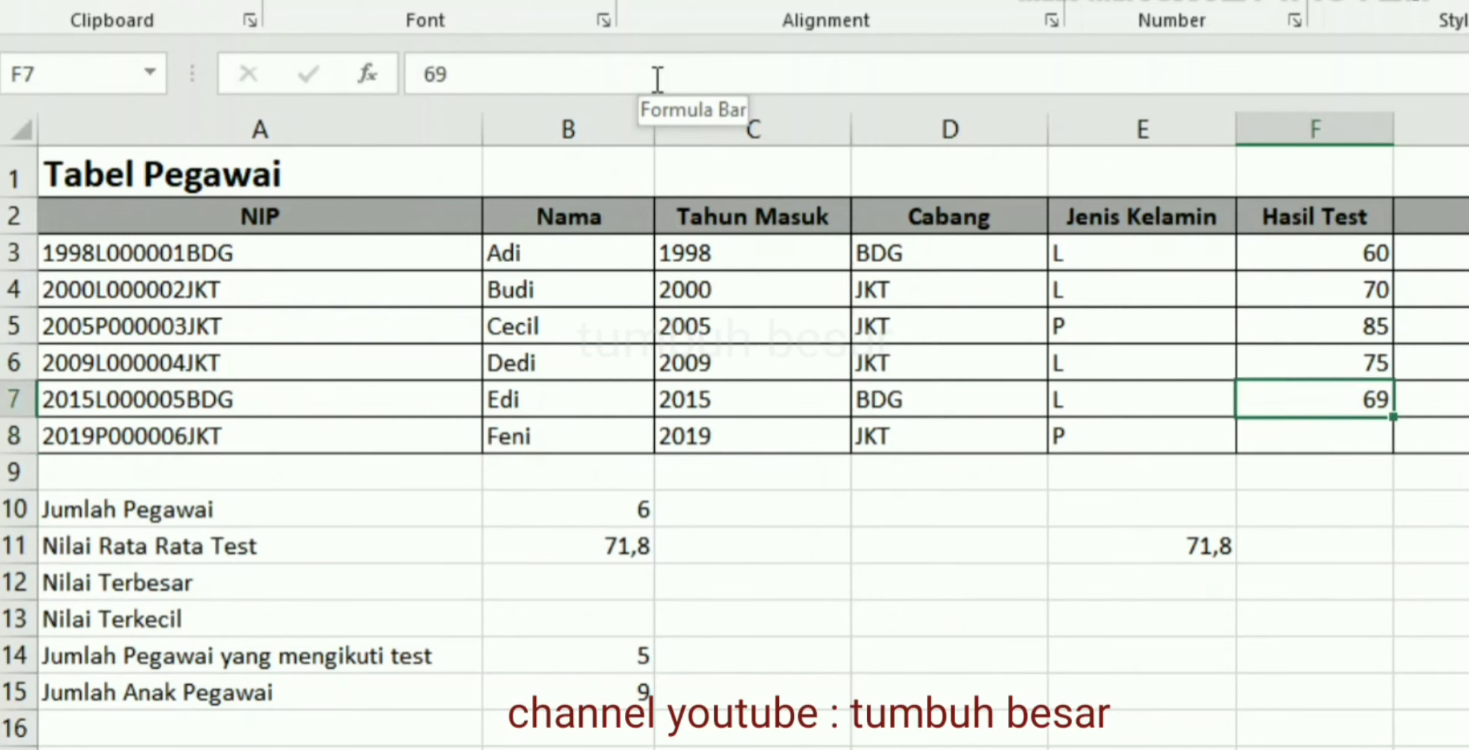
pyautogui.press('Down')
pyautogui.write('85')
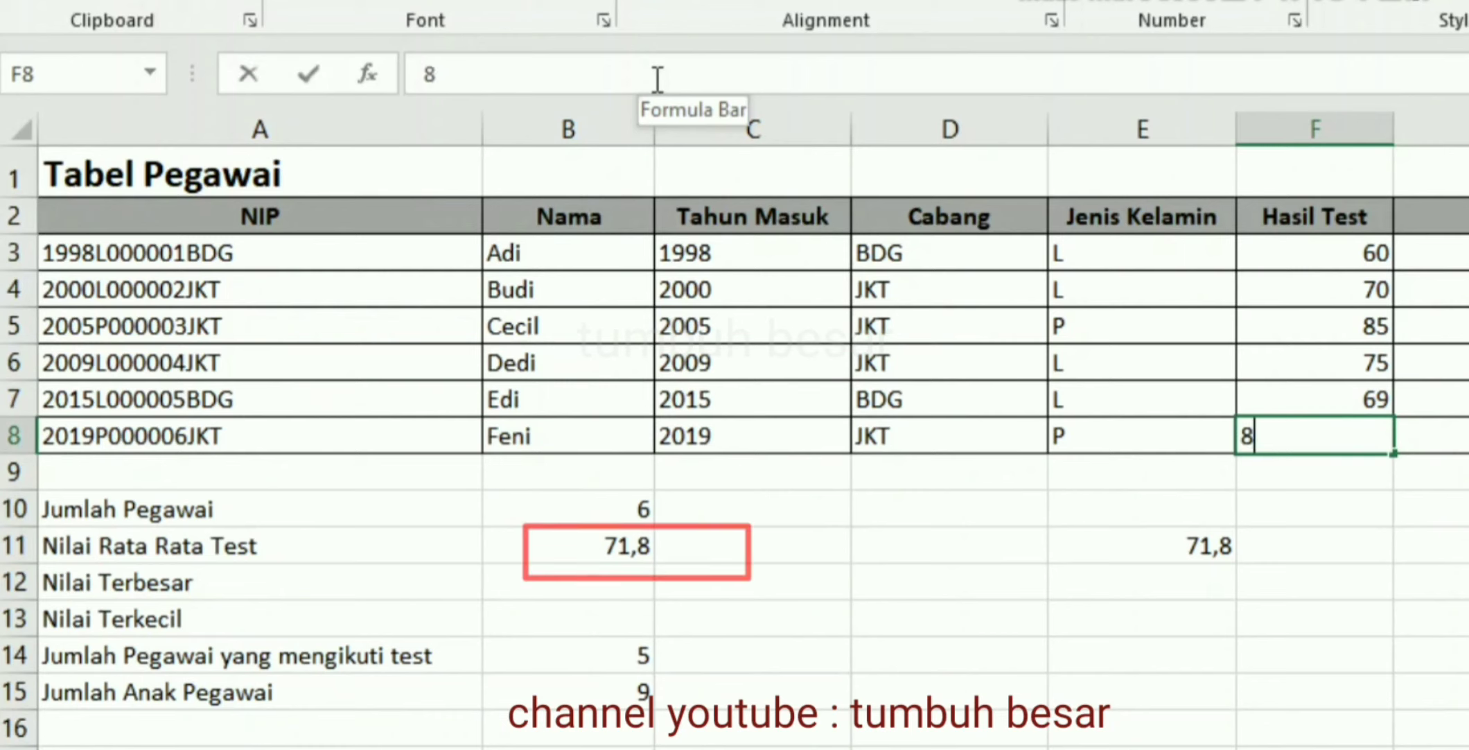
pyautogui.press('Return')
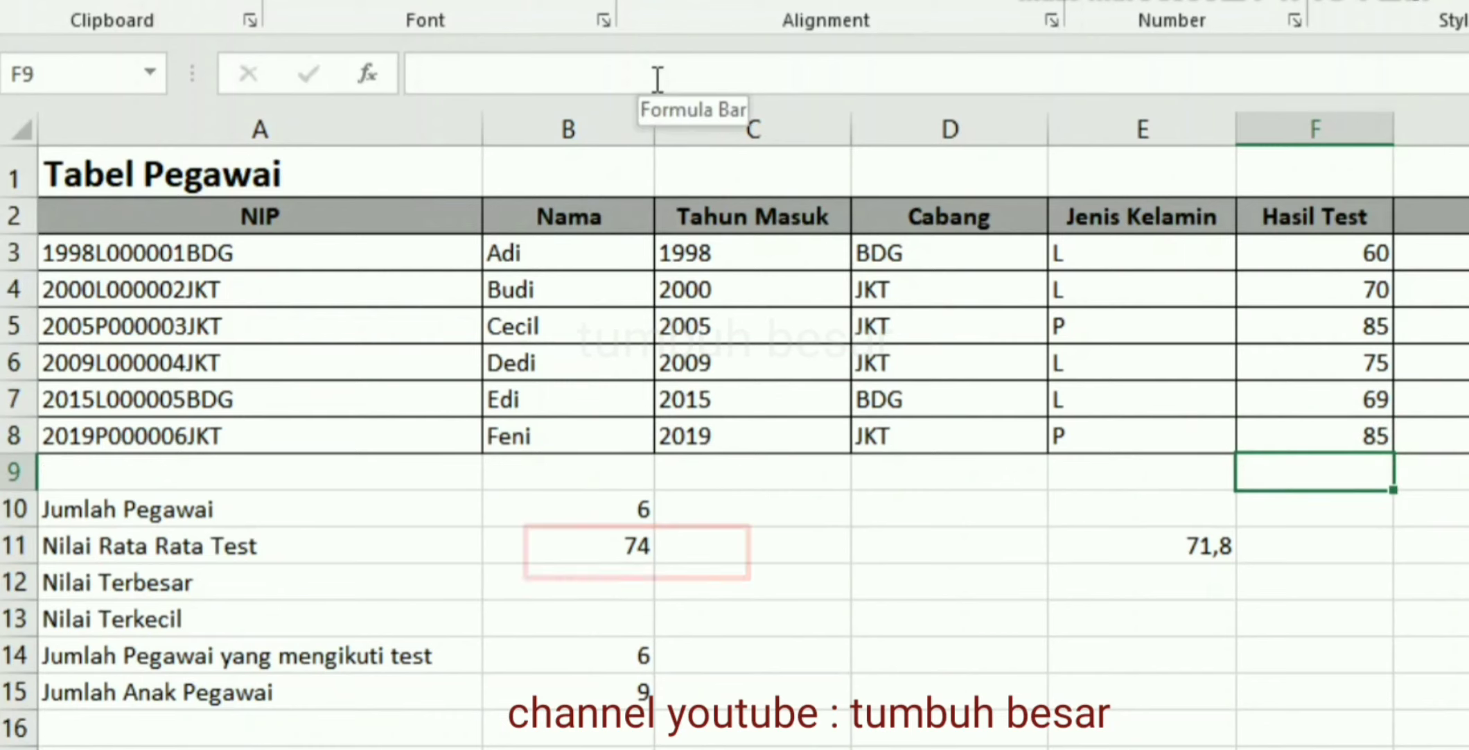
# - Add F8 to the manual average in E11 and change the divisor to 6, giving =(F3+F4+F5+F6+F7+F8)/6
pyautogui.press('Left')
pyautogui.press('Down')
pyautogui.press('Down')
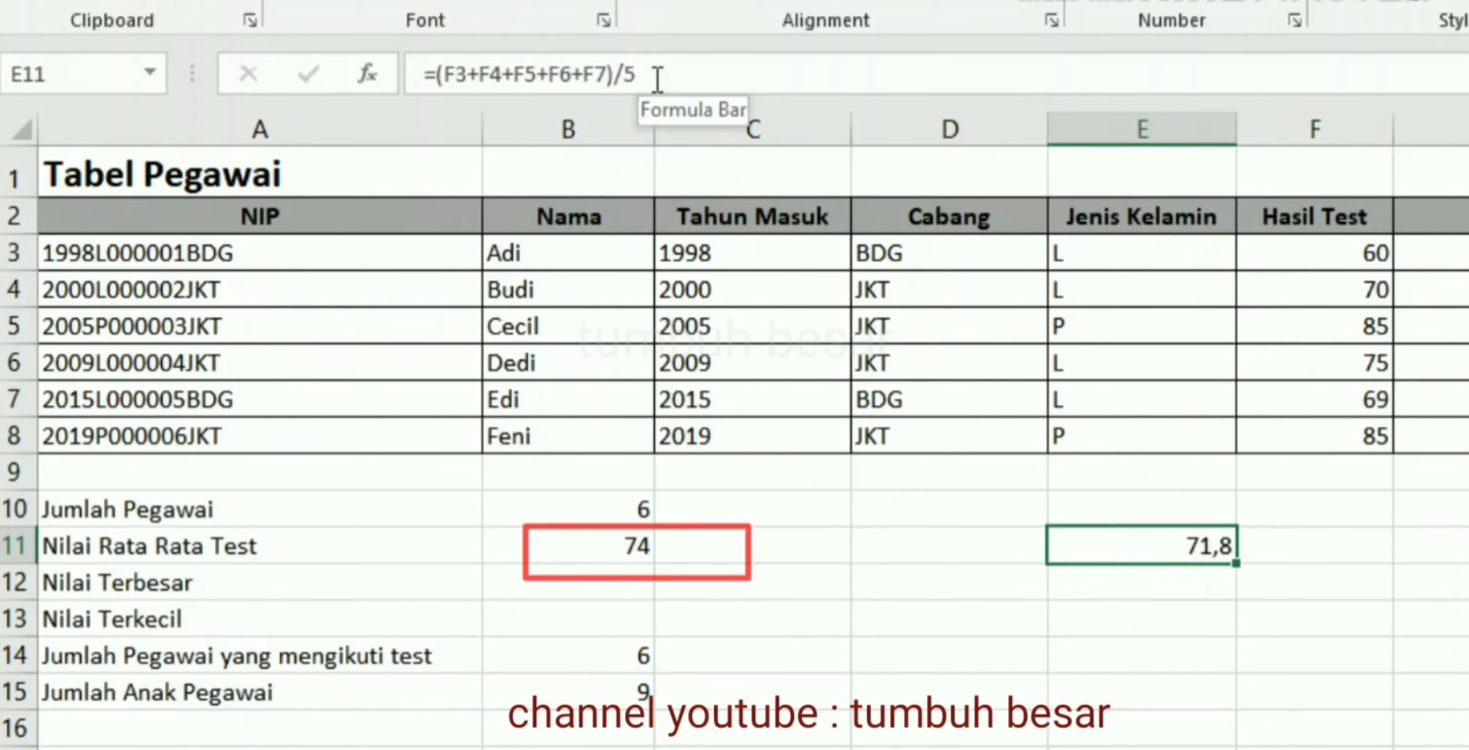
pyautogui.click(607, 74)
pyautogui.write('+')
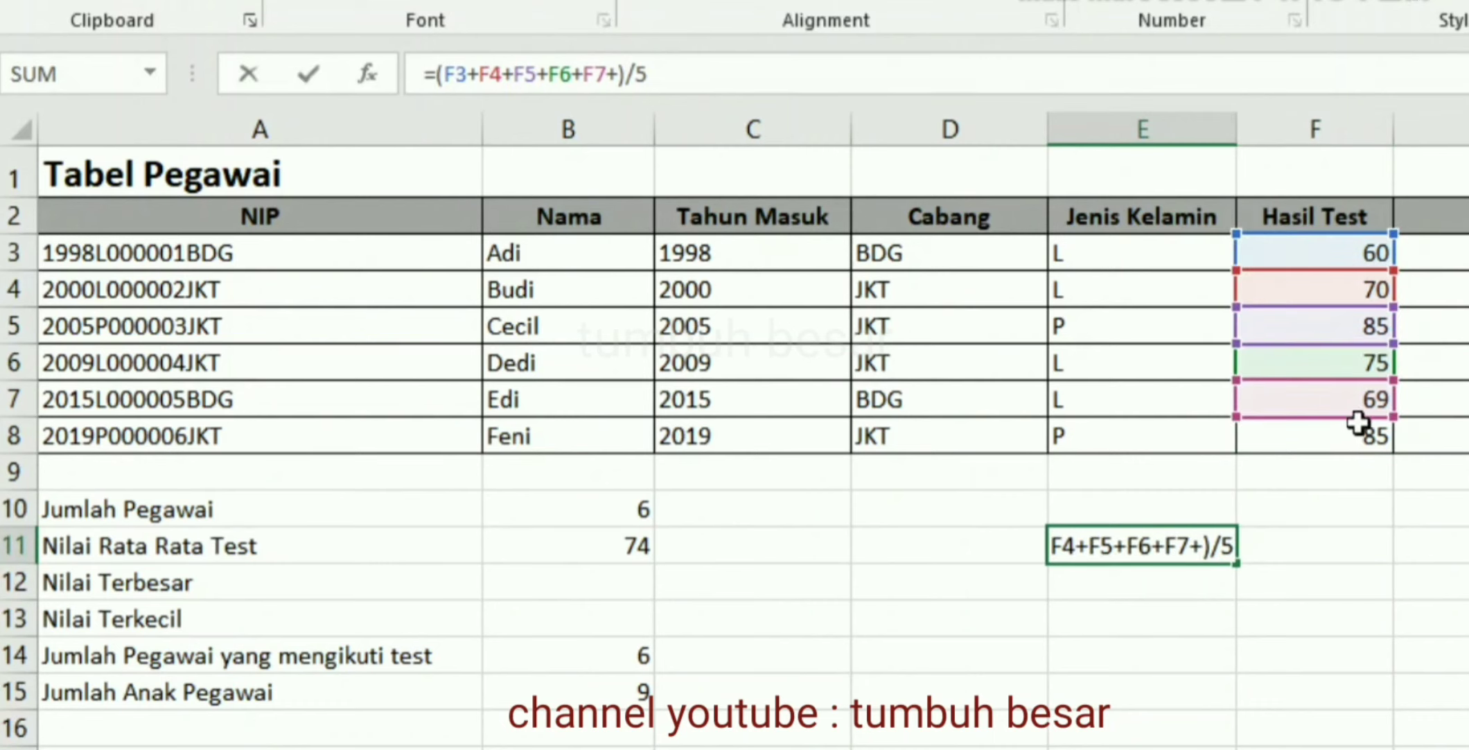
pyautogui.click(1354, 435)
pyautogui.click(715, 74)
pyautogui.press('BackSpace')
pyautogui.write('6')
pyautogui.press('Return')
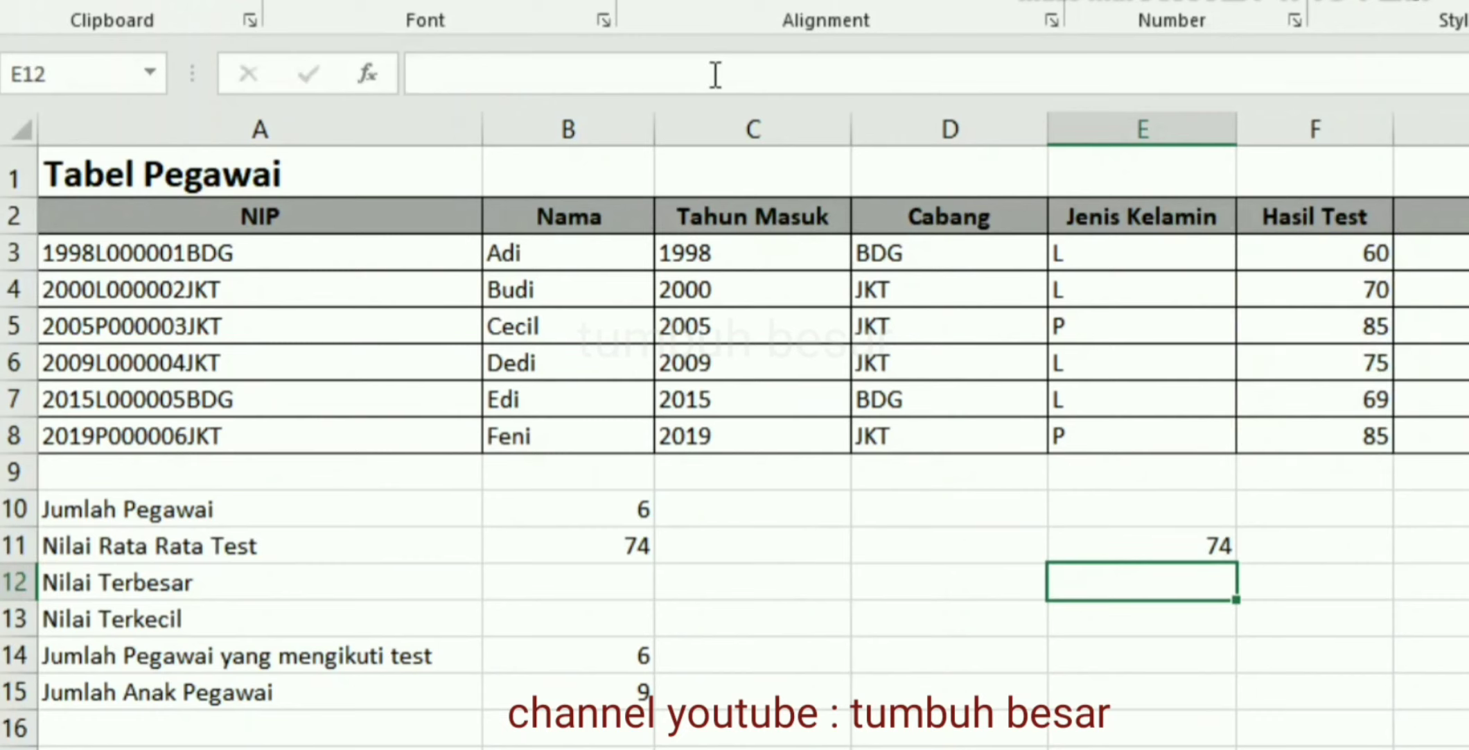
# - Compare the manually calculated average in E11 with the AVERAGE formula's result in B11
pyautogui.press('Up')
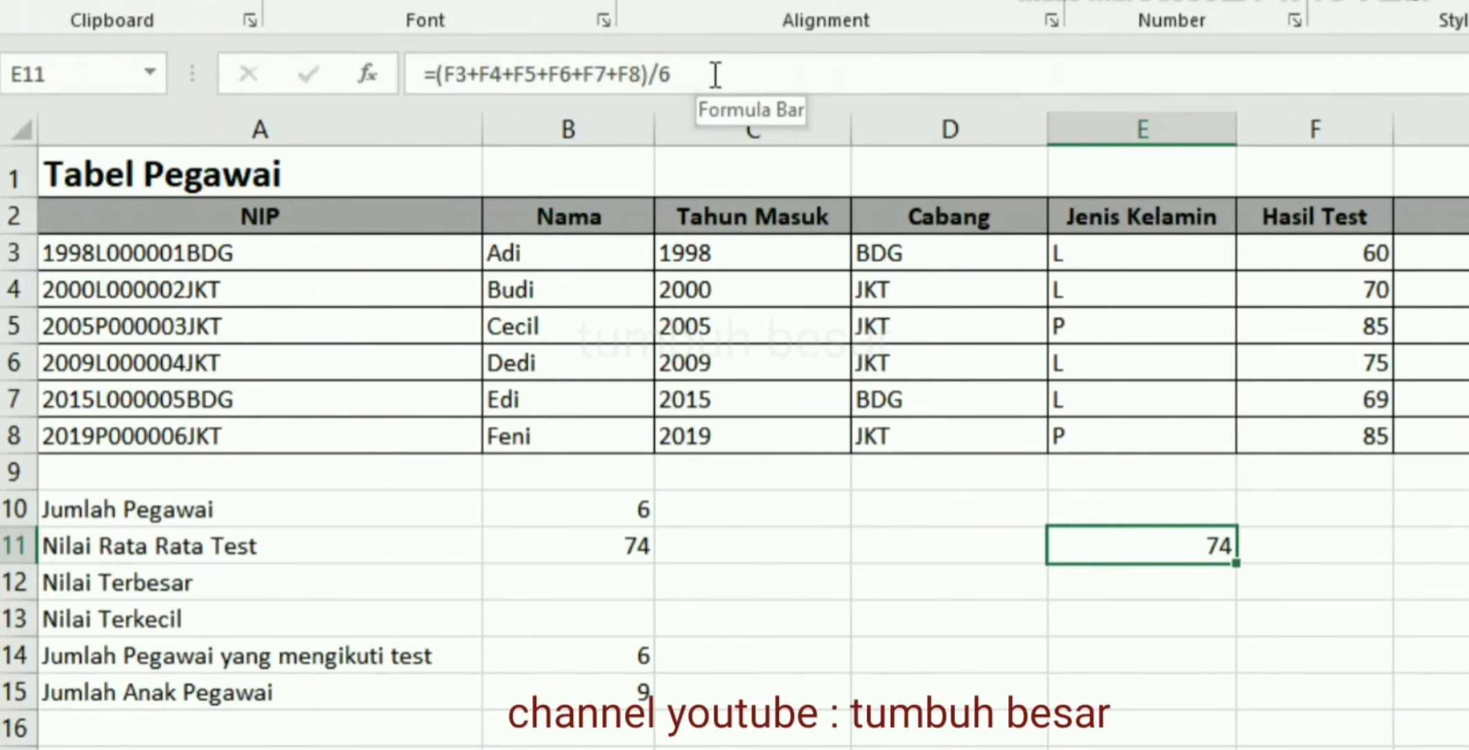
pyautogui.press('Left')
pyautogui.press('Left')
pyautogui.press('Left')
pyautogui.press('Right')
pyautogui.press('Right')
pyautogui.press('Right')
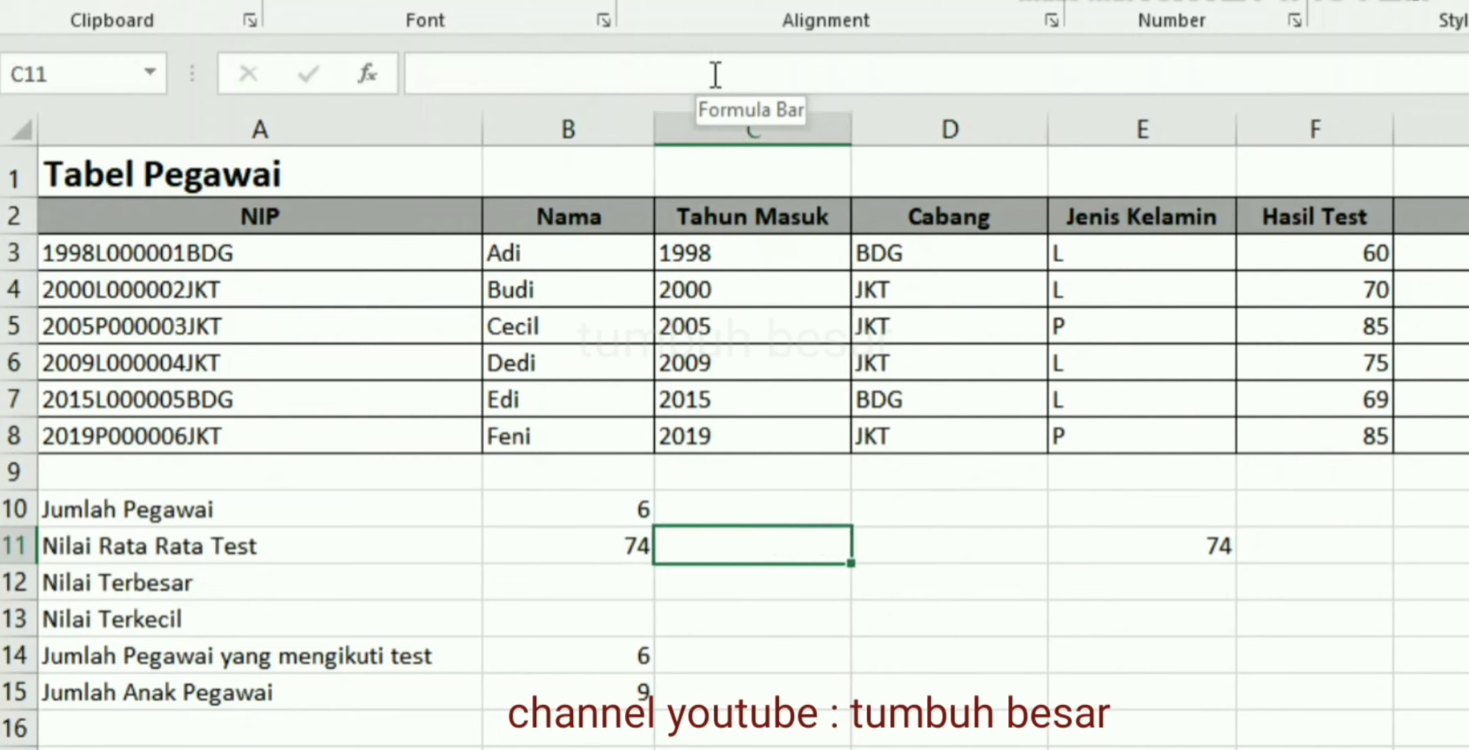
# - Enter =Max(F3:F8) in B12 to find the highest Hasil Test score for Nilai Terbesar
pyautogui.press('Left')
pyautogui.press('Left')
pyautogui.press('Left')
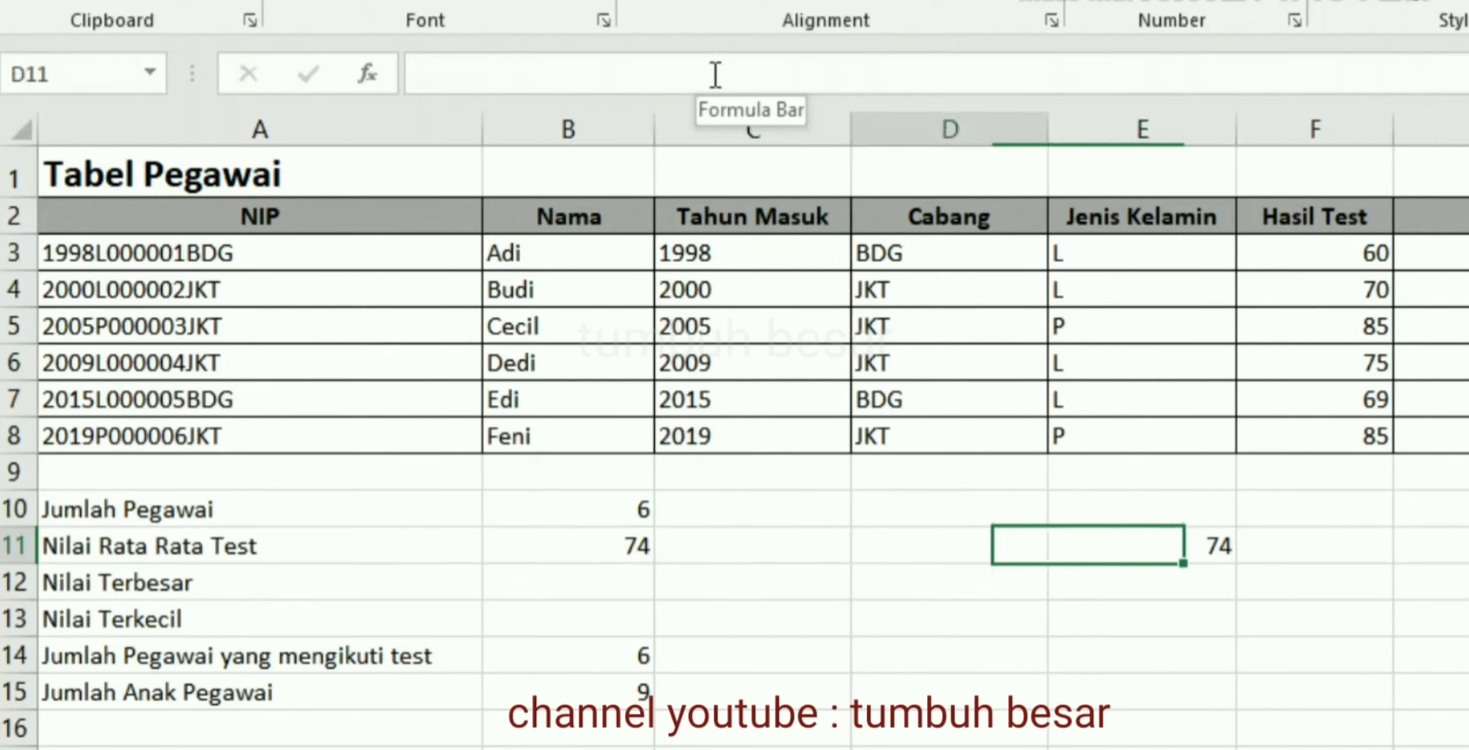
pyautogui.press('Down')
pyautogui.write('=M')
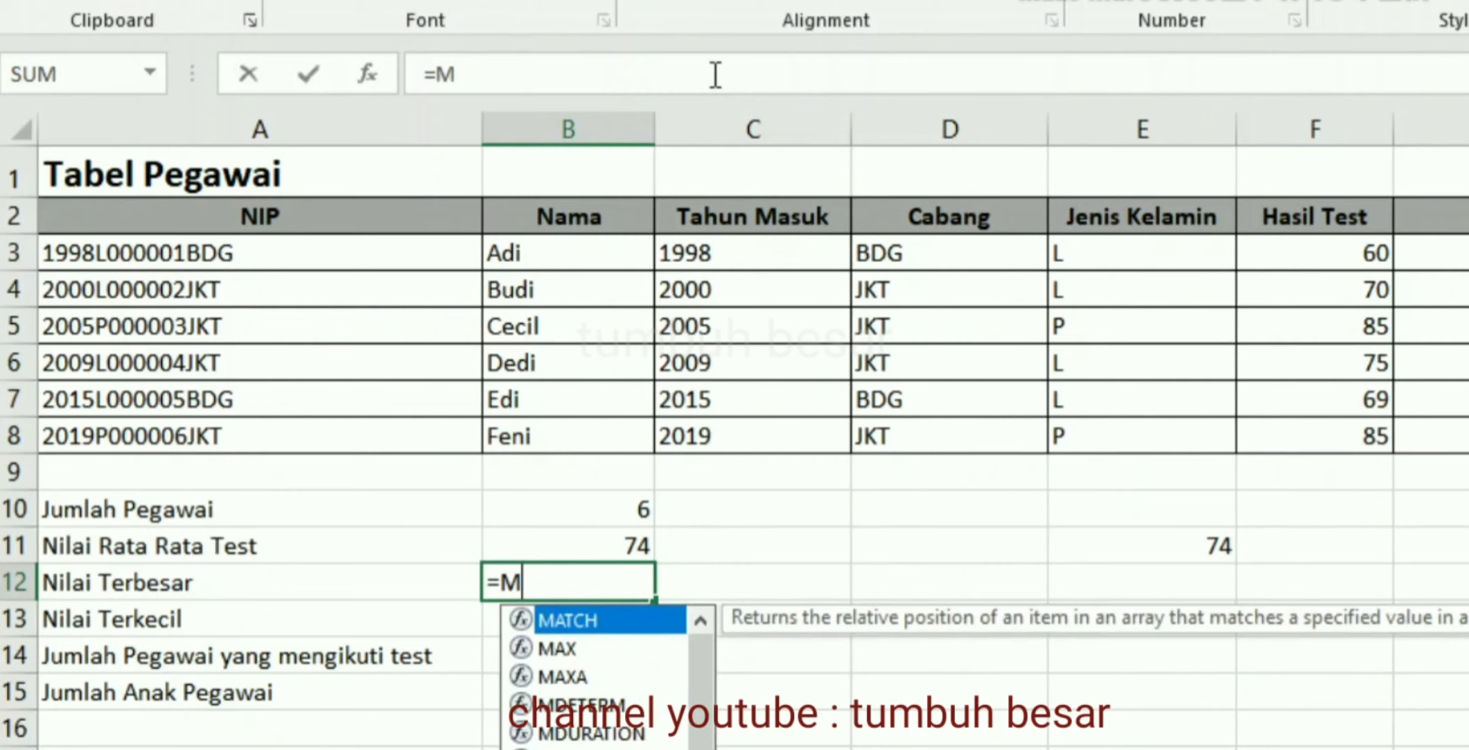
pyautogui.write('ax')
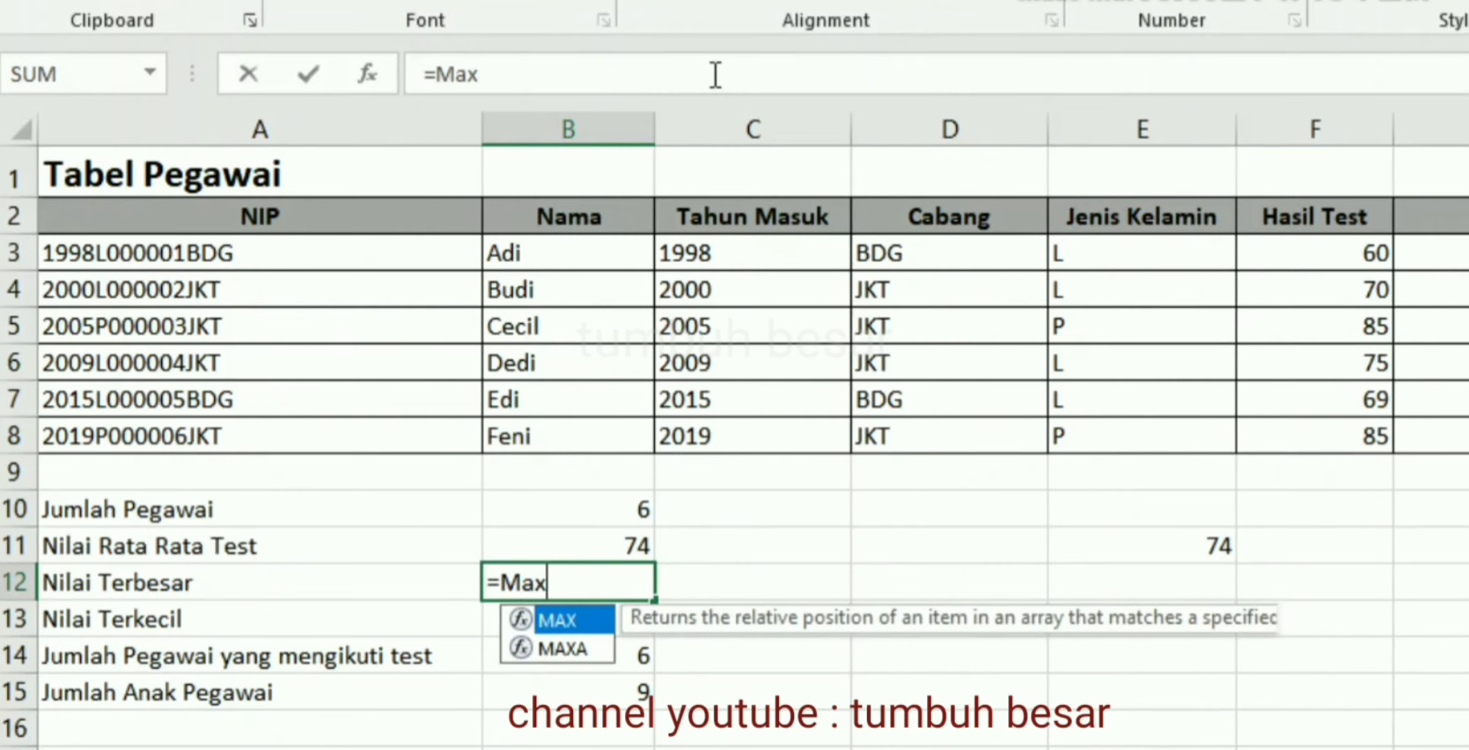
pyautogui.write('(')
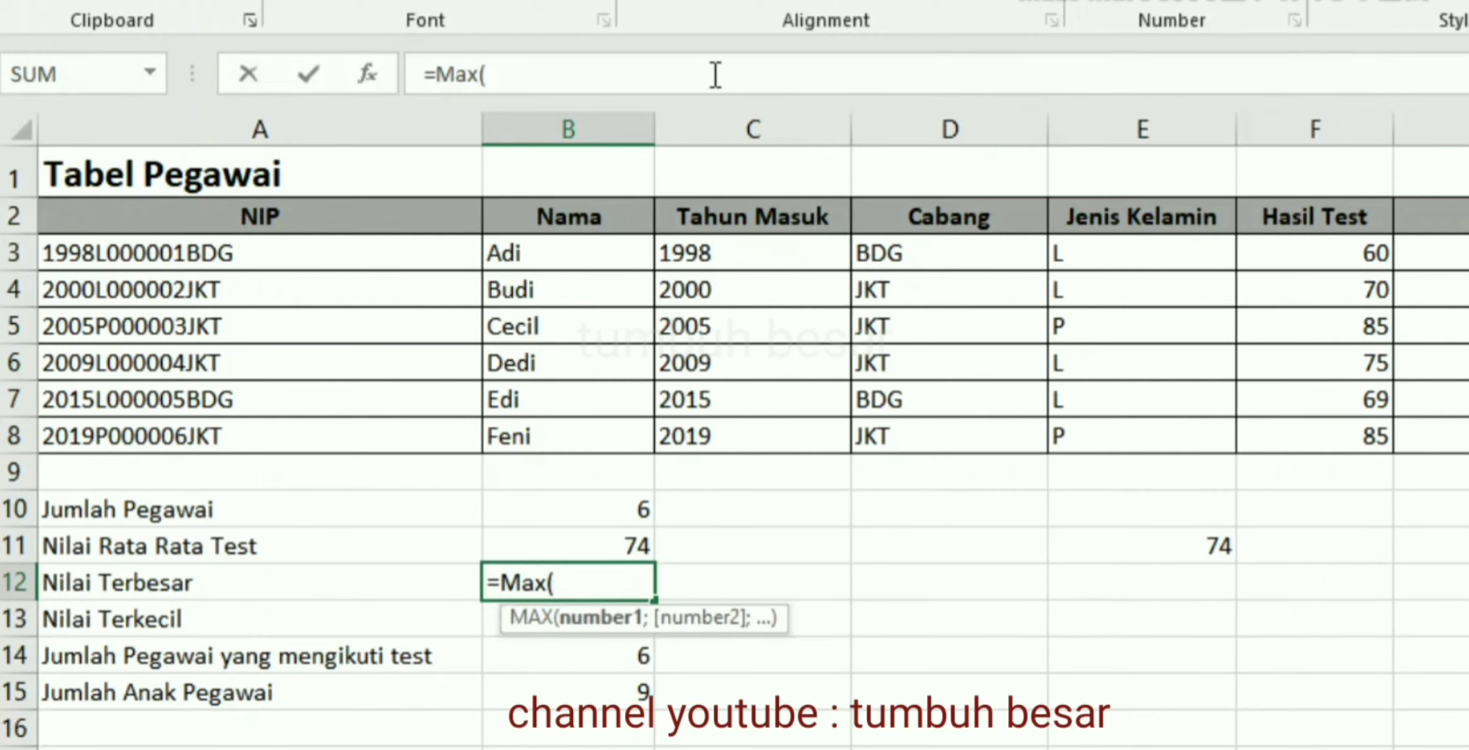
pyautogui.moveTo(1302, 249); pyautogui.dragTo(1314, 436)
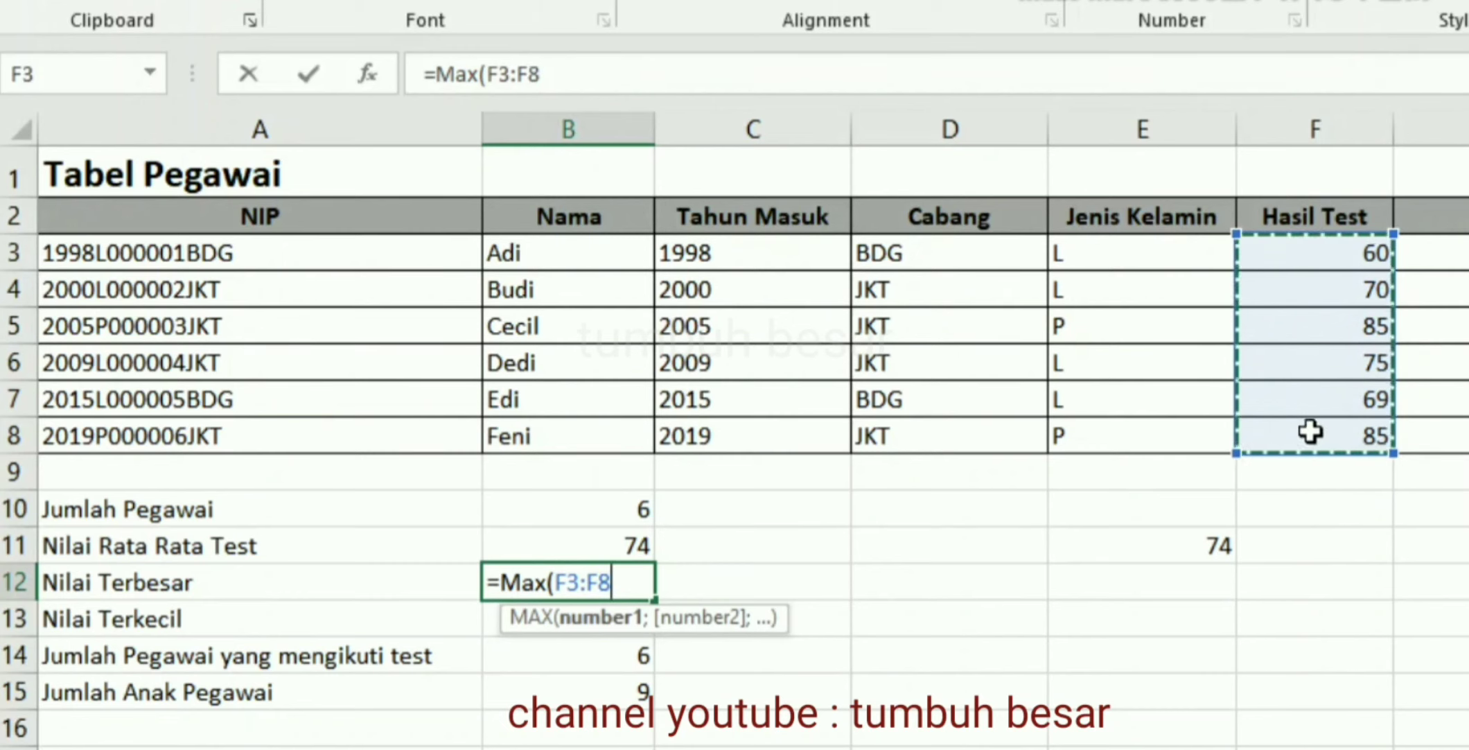
pyautogui.write(')')
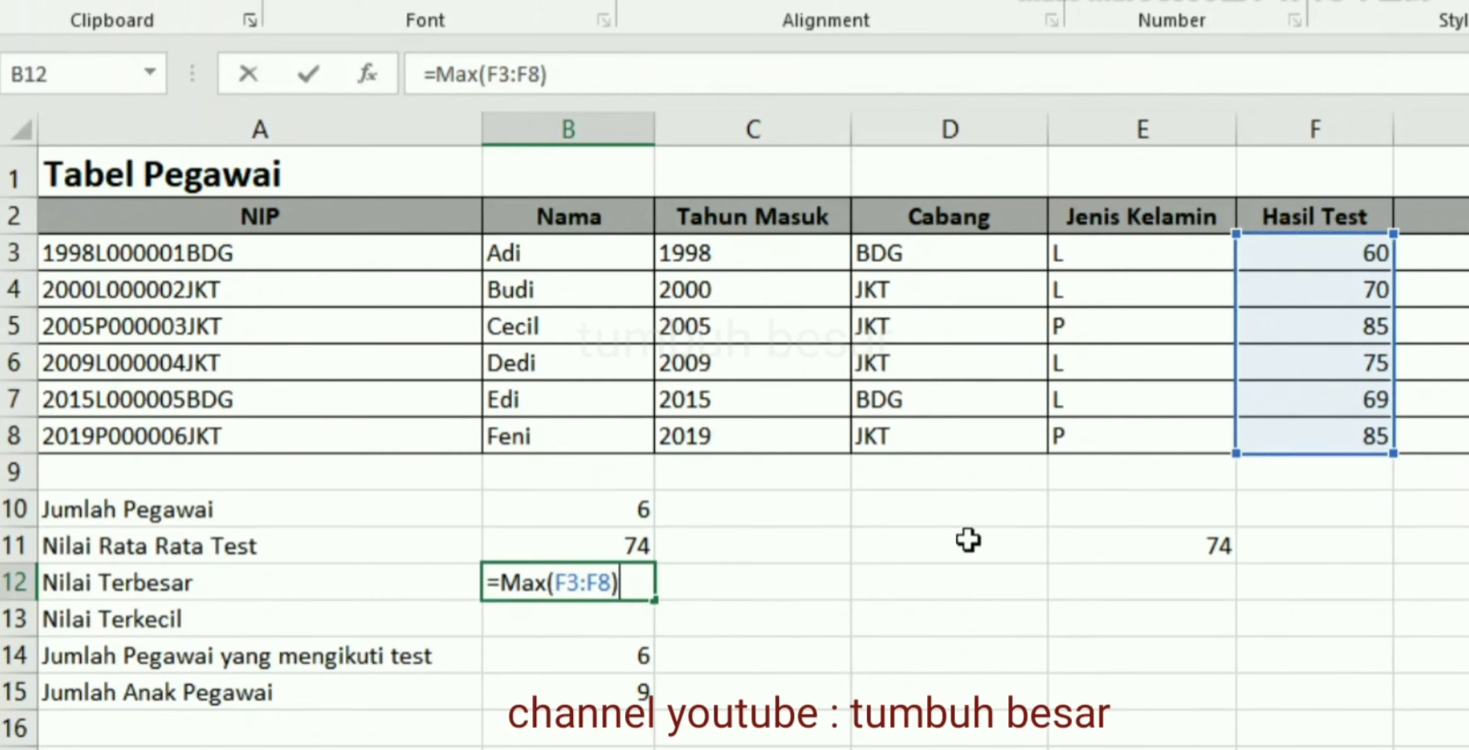
pyautogui.hotkey('ctrl', 'Return')
# - Enter =Min(F3:F8) in B13 to find the lowest Hasil Test score for Nilai Terkecil
pyautogui.press('Down')
pyautogui.write('=Min(')
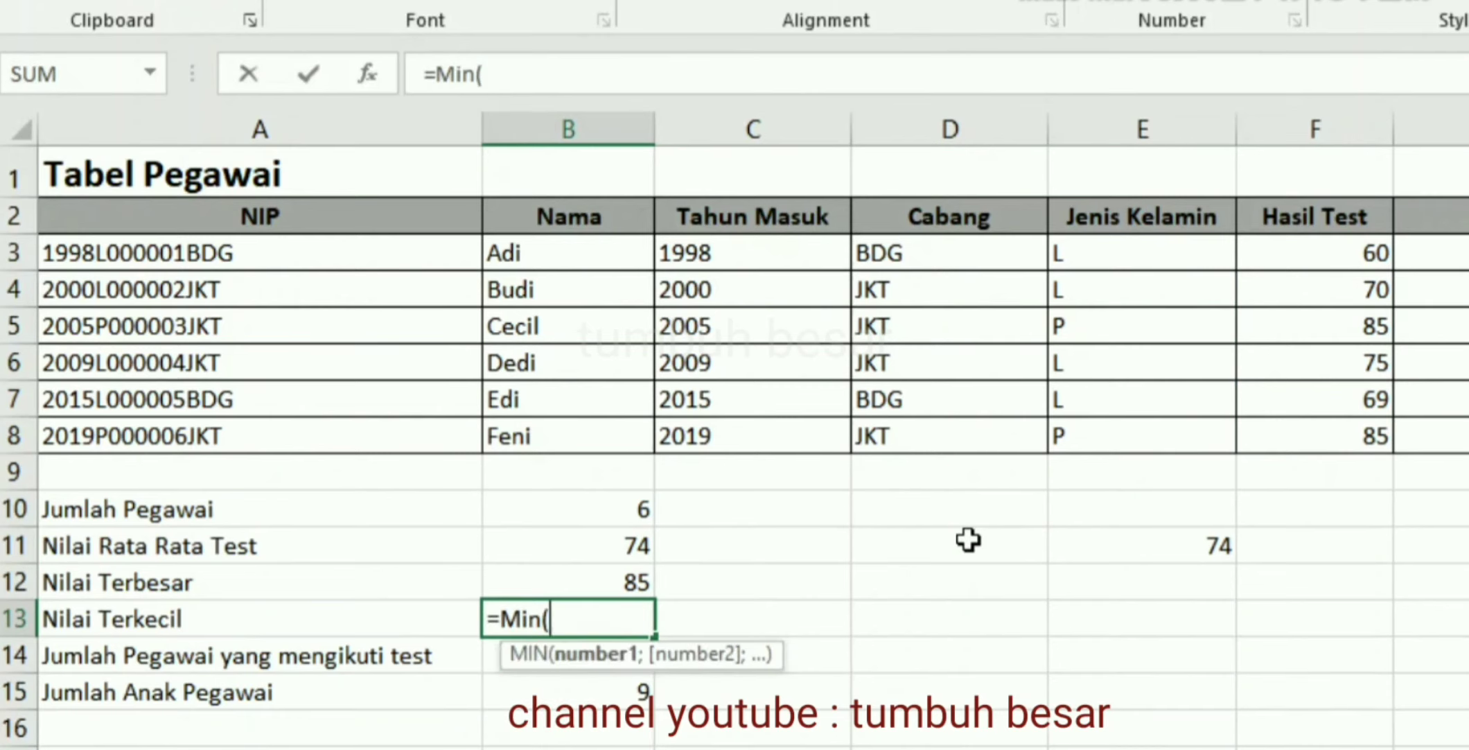
pyautogui.moveTo(1255, 262); pyautogui.dragTo(1282, 443)
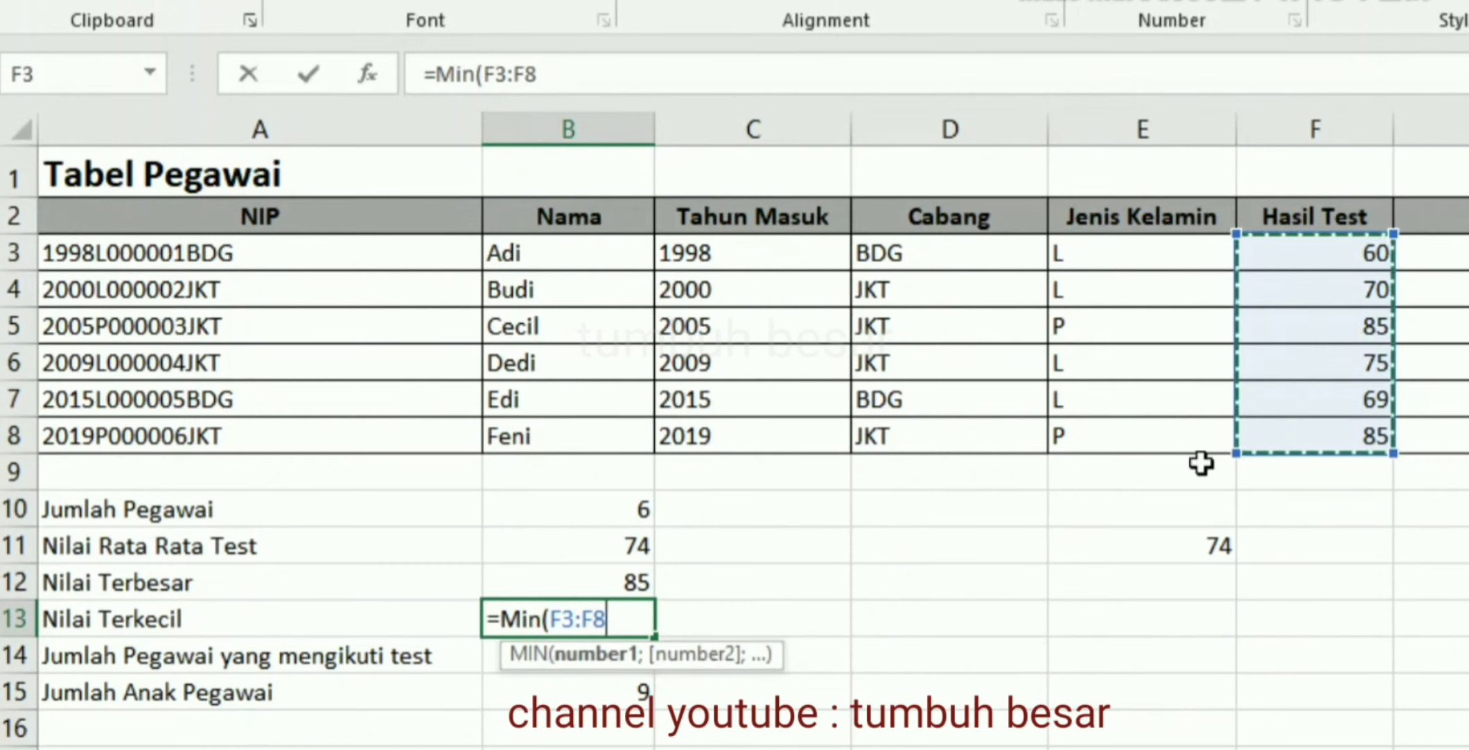
pyautogui.write(')')
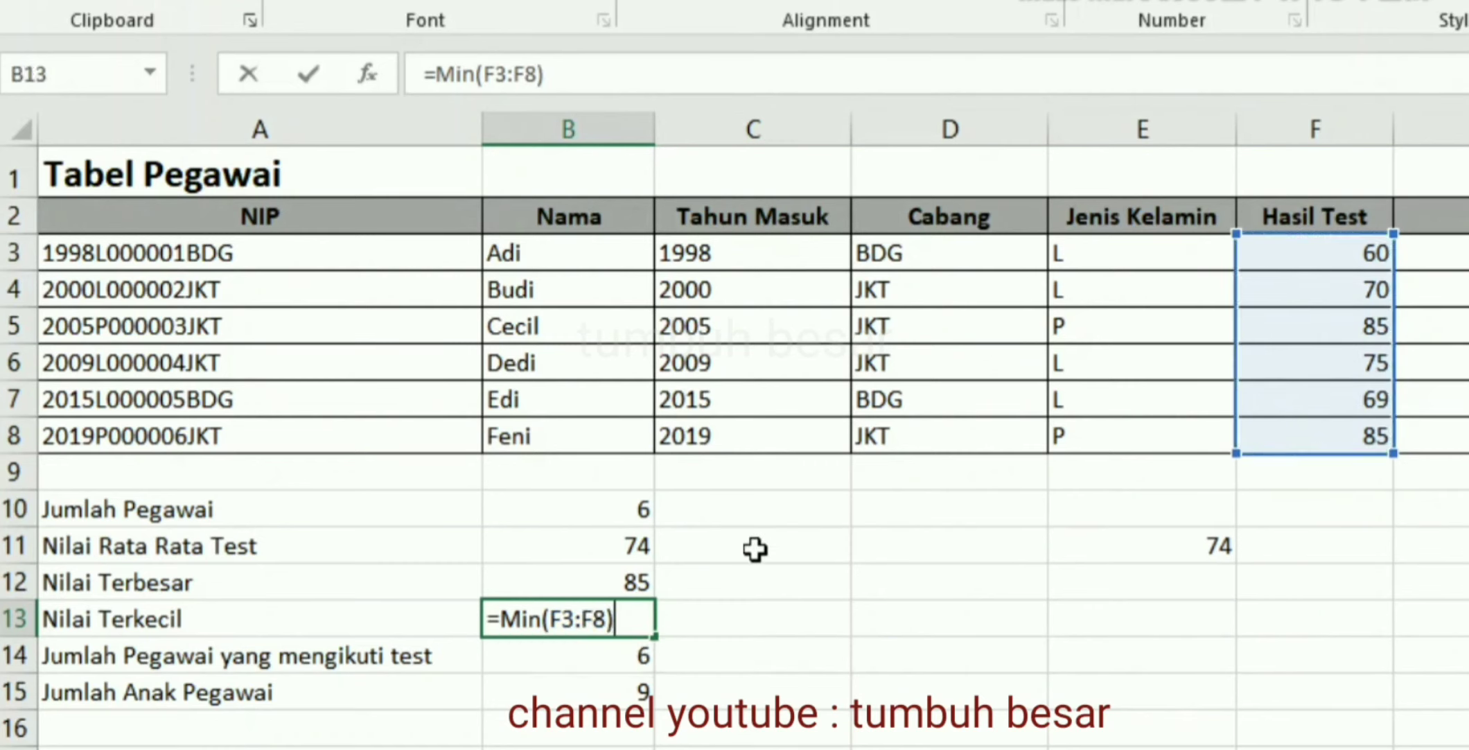
pyautogui.press('Return')
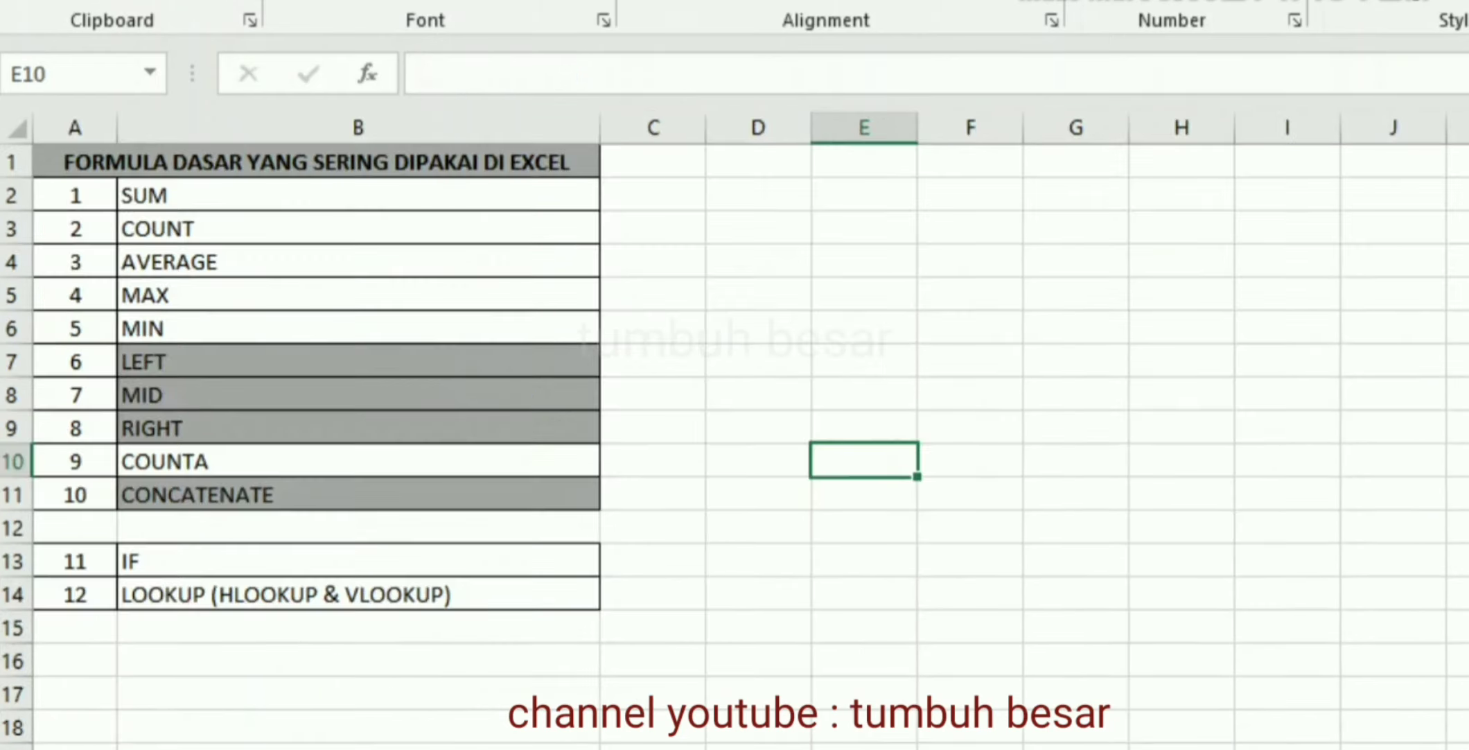
# - Mark SUM, COUNT, AVERAGE, MAX and MIN in B2:B6 and COUNTA in B10 of the formula list with the gray fill
pyautogui.click(251, 196)
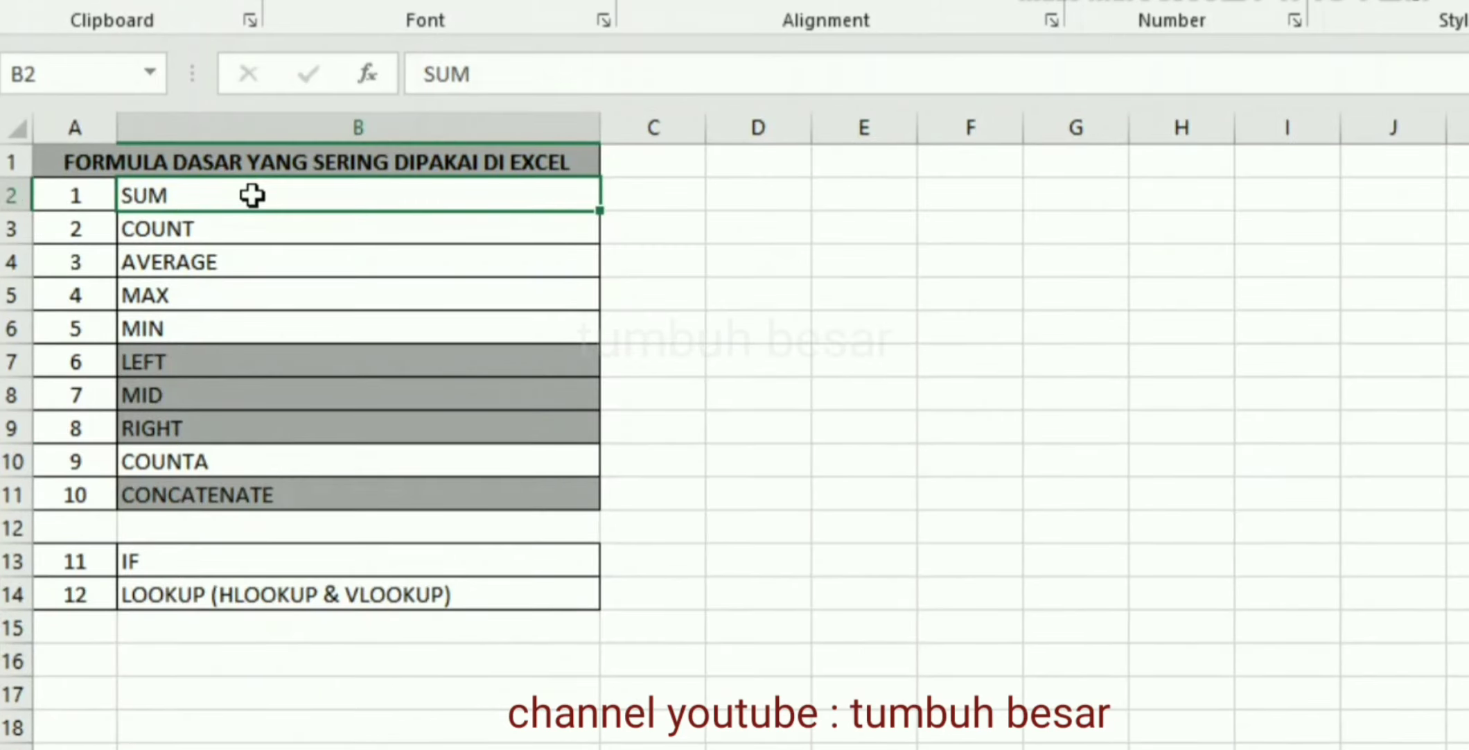
pyautogui.moveTo(252, 195); pyautogui.dragTo(252, 229)
pyautogui.hotkey('shift', 'Down')
pyautogui.hotkey('shift', 'Down')
pyautogui.hotkey('shift', 'Down')
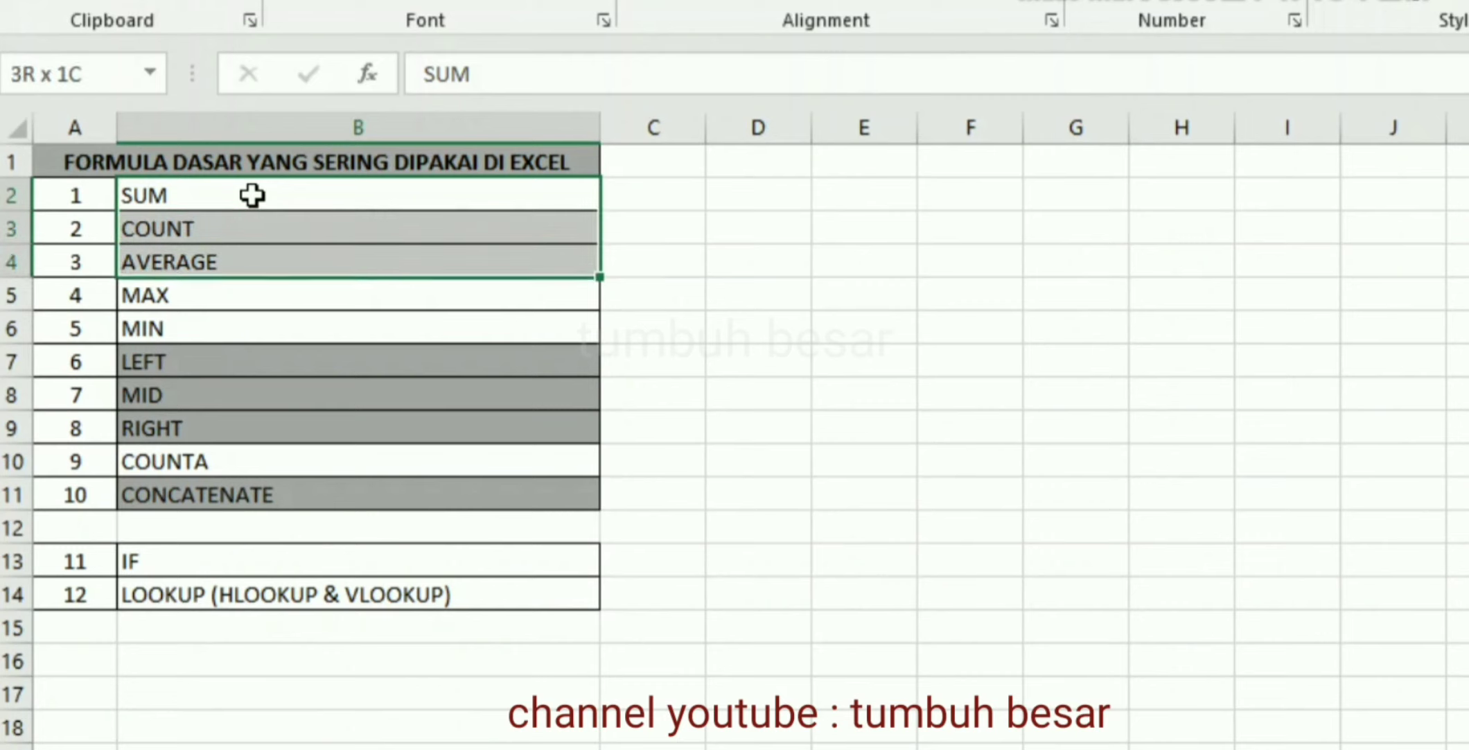
pyautogui.click(516, 6)
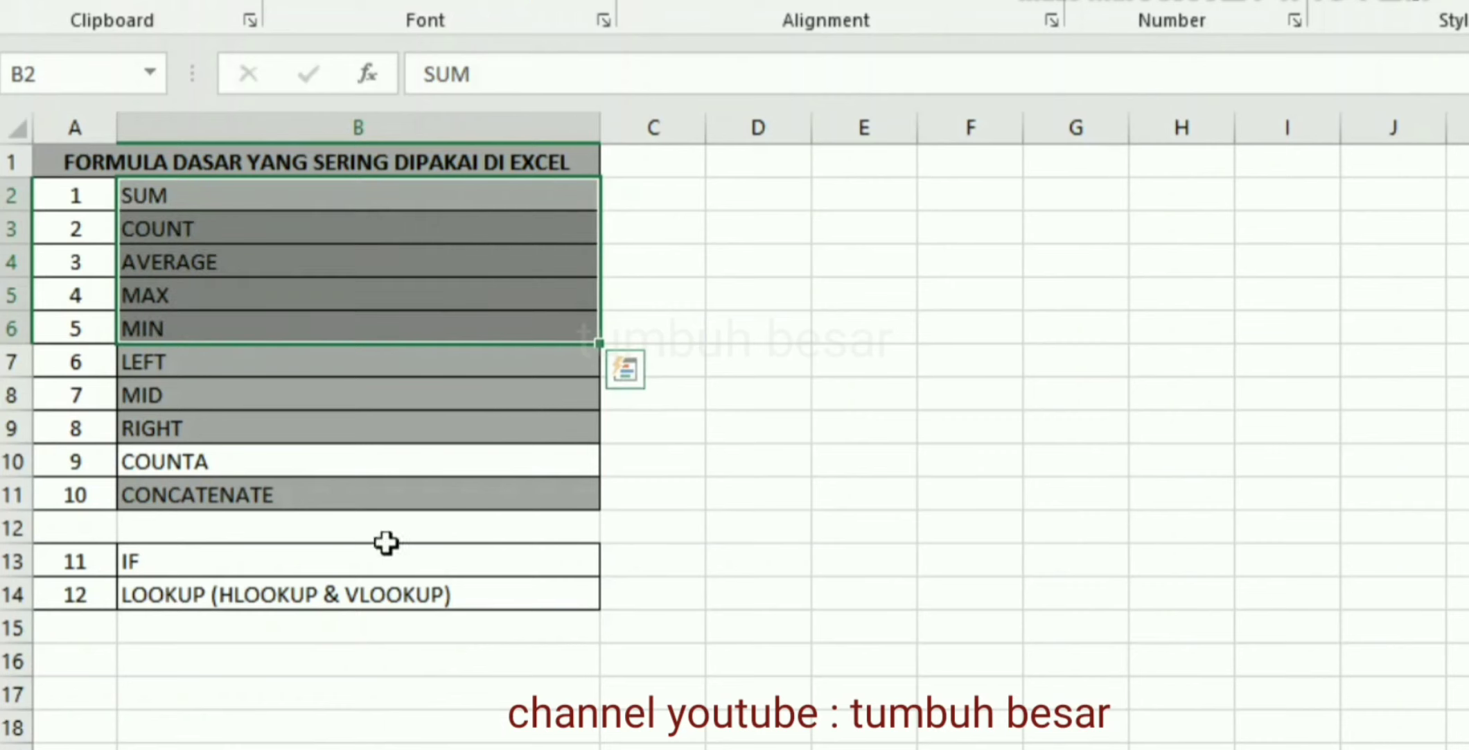
pyautogui.click(369, 465)
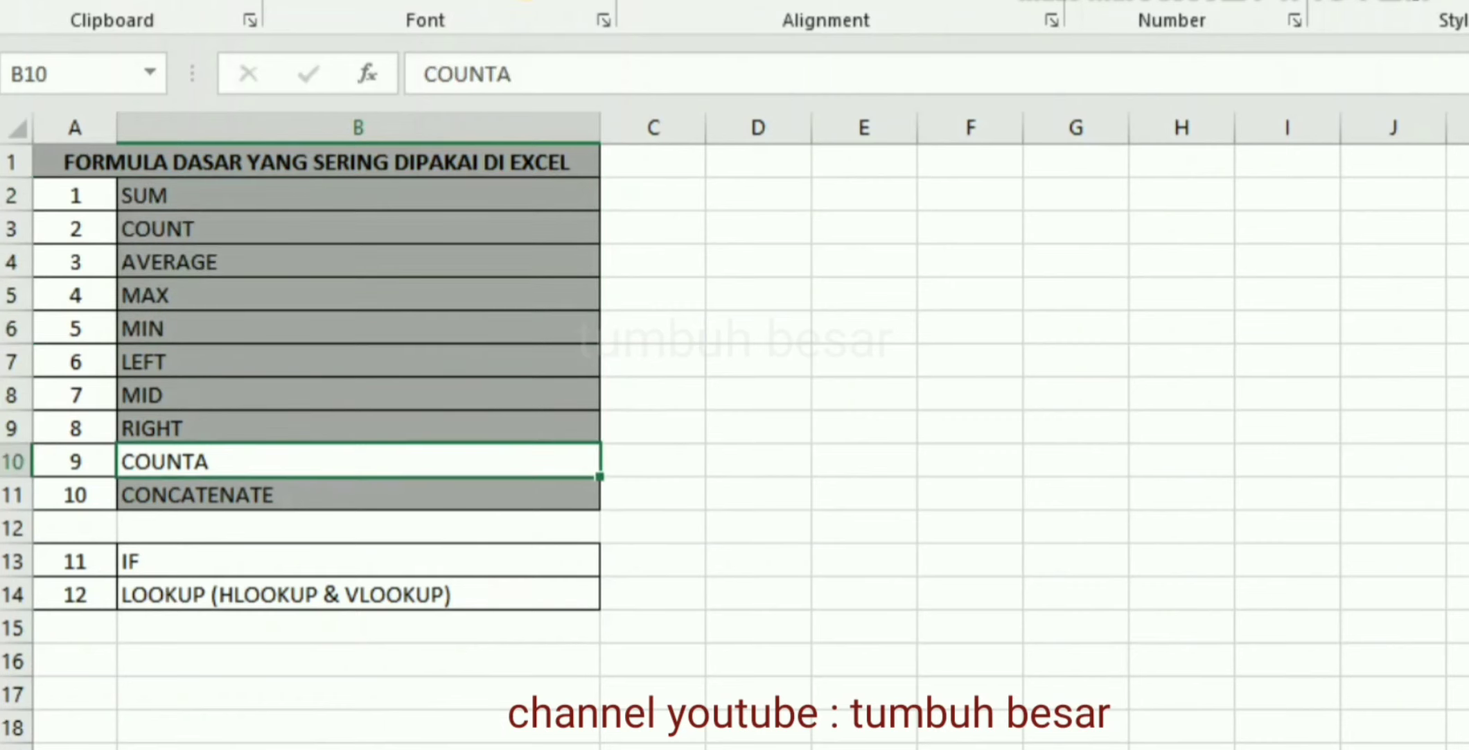
pyautogui.click(521, 3)
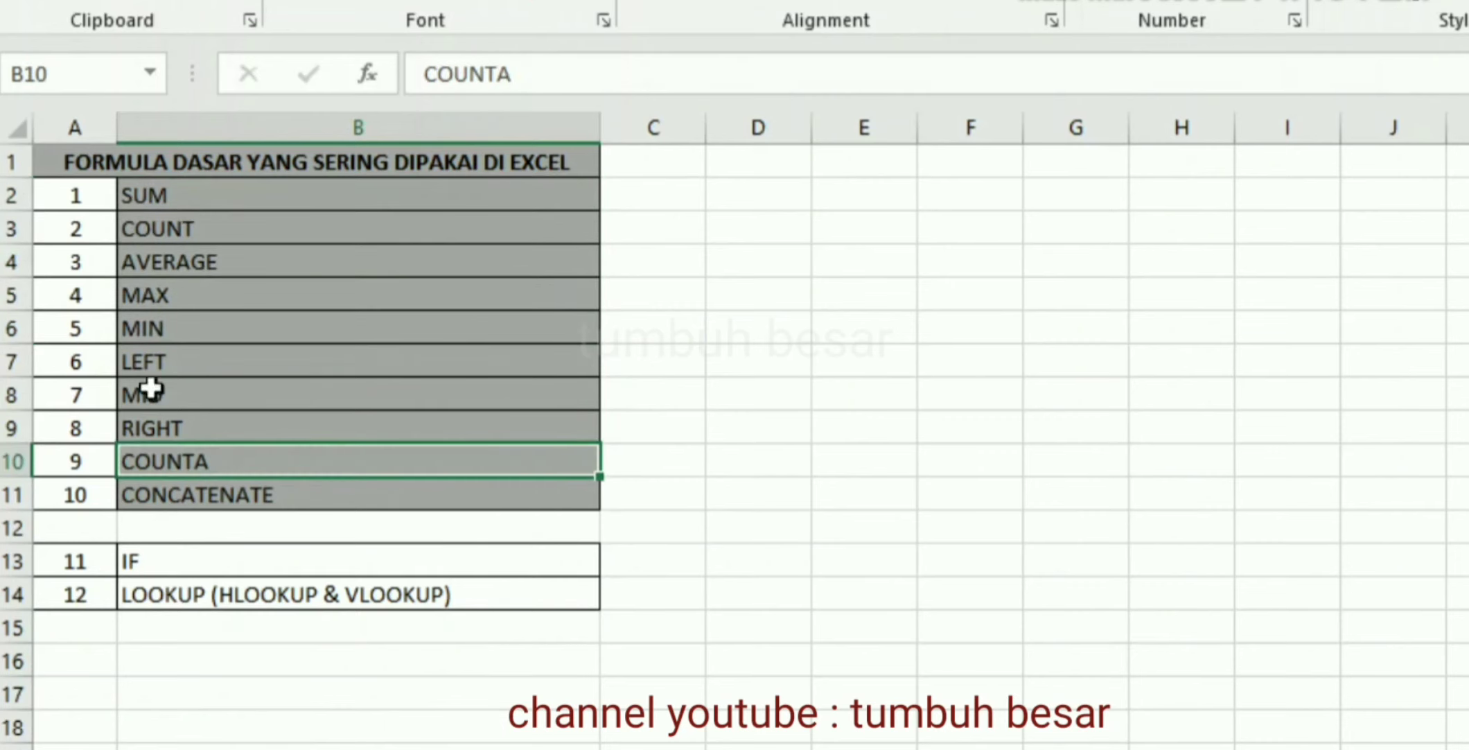